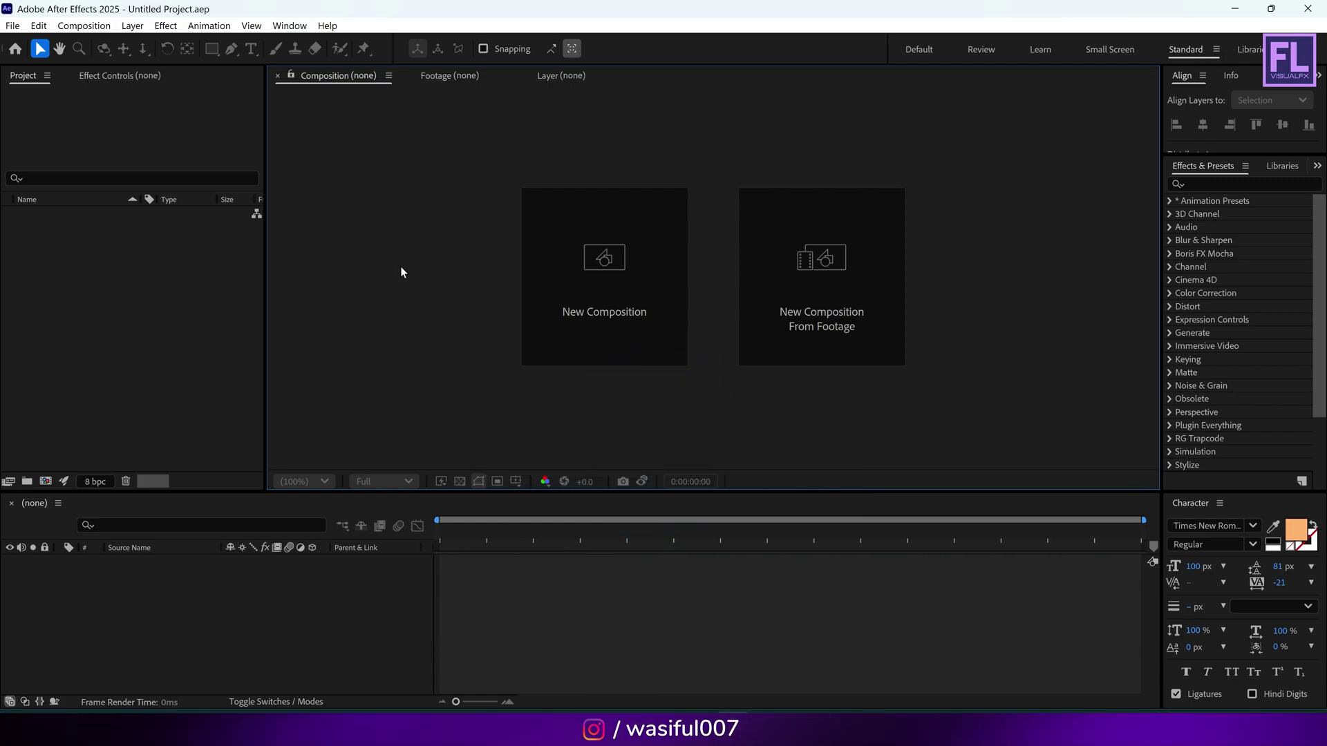
Step: Create a new 1920x1080, 29.97 fps, 10-second composition named "Gold Metallic Logo"
click(588, 257)
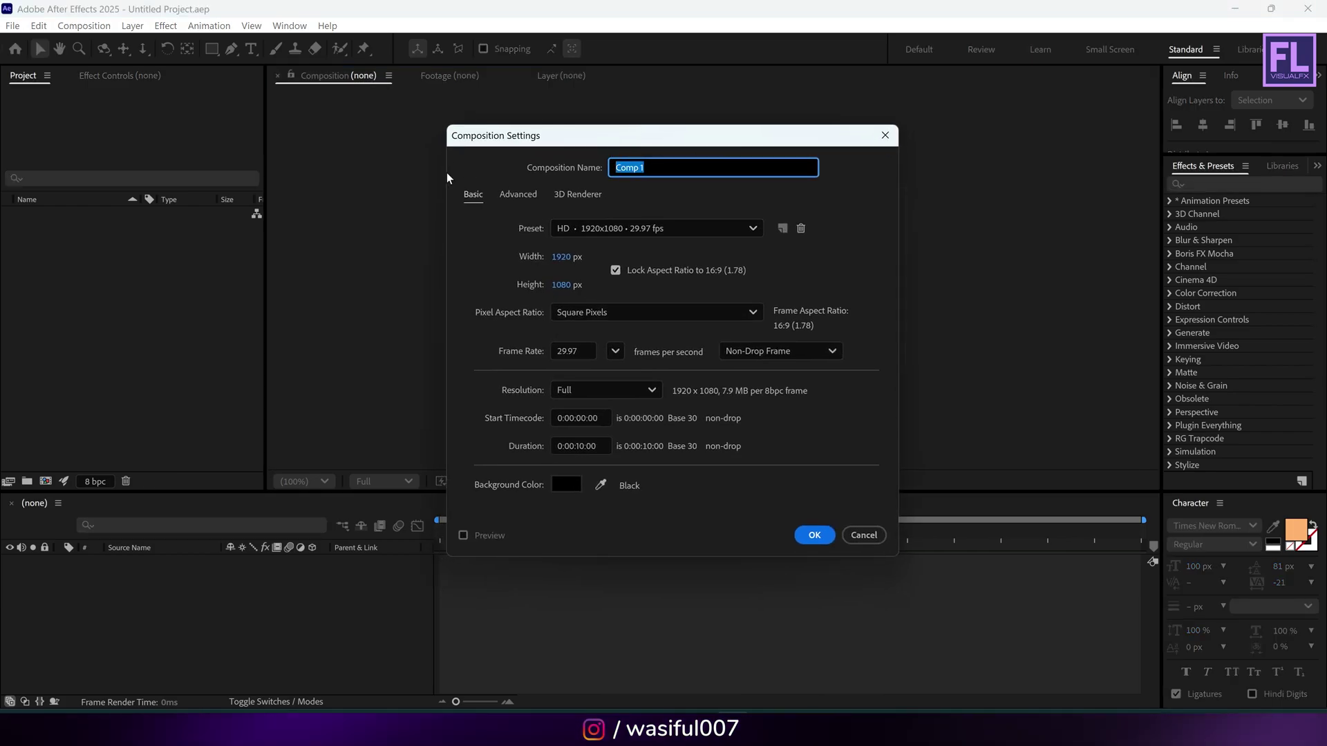
text(Gold Me)
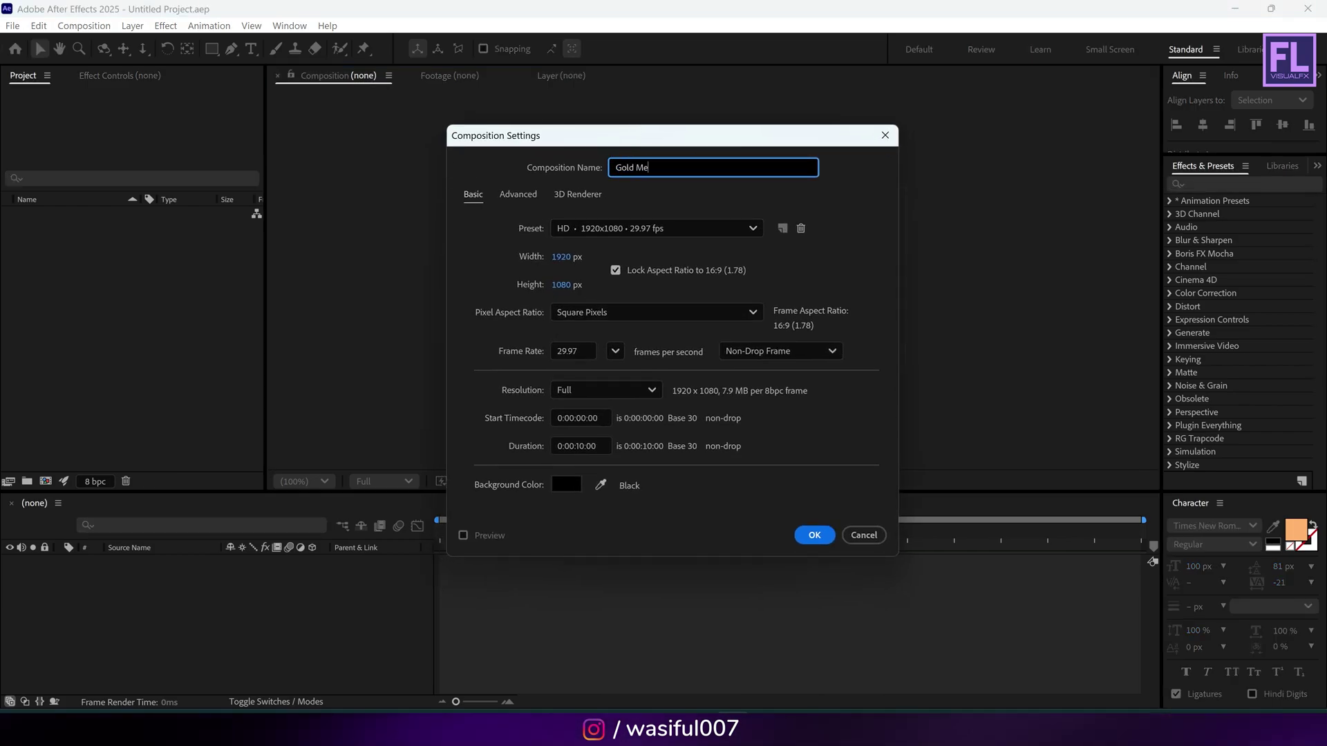
text(tak)
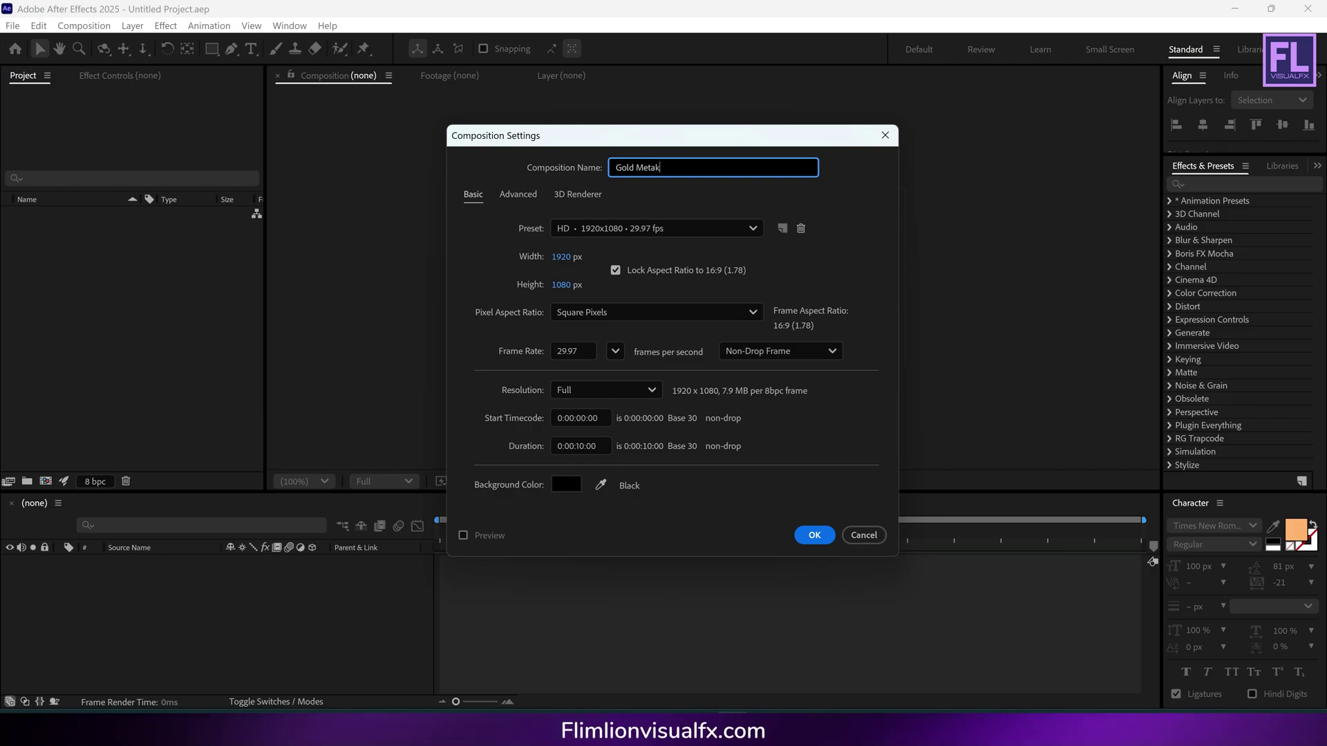
key(BackSpace)
text(llic)
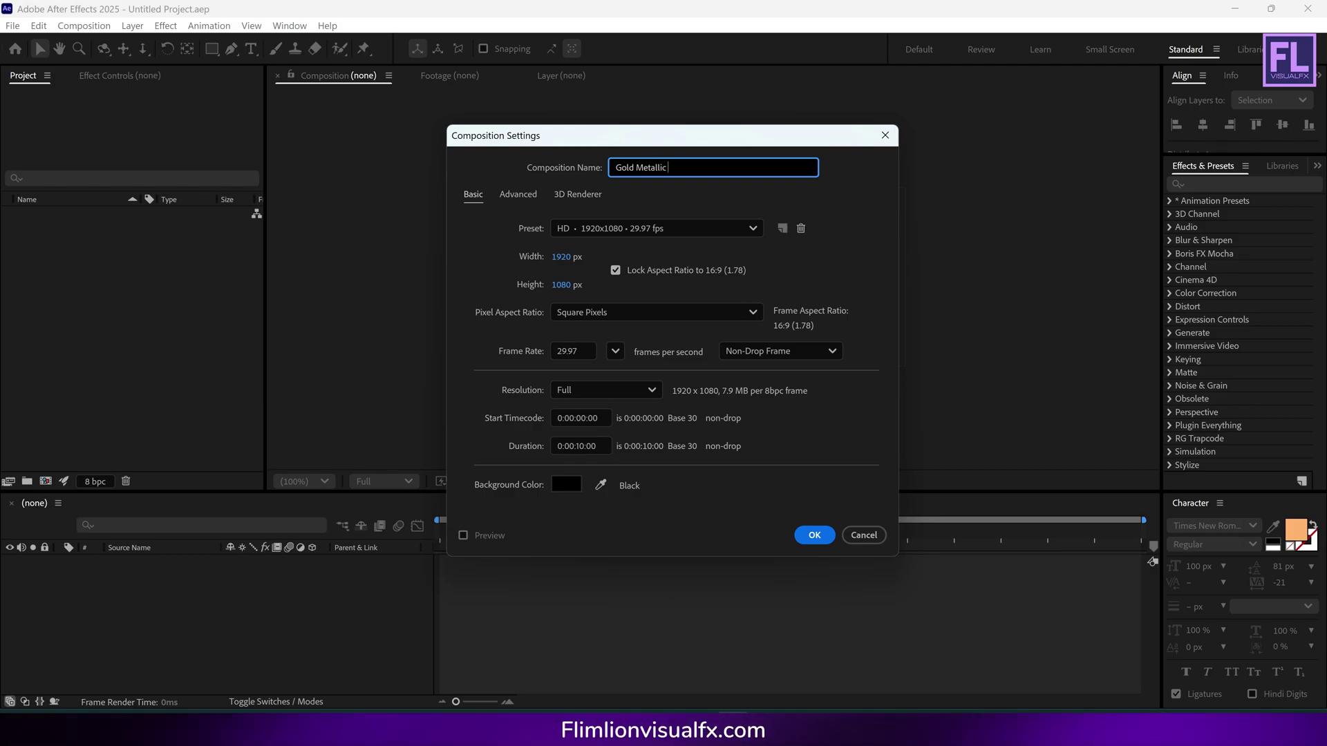
text( Logo)
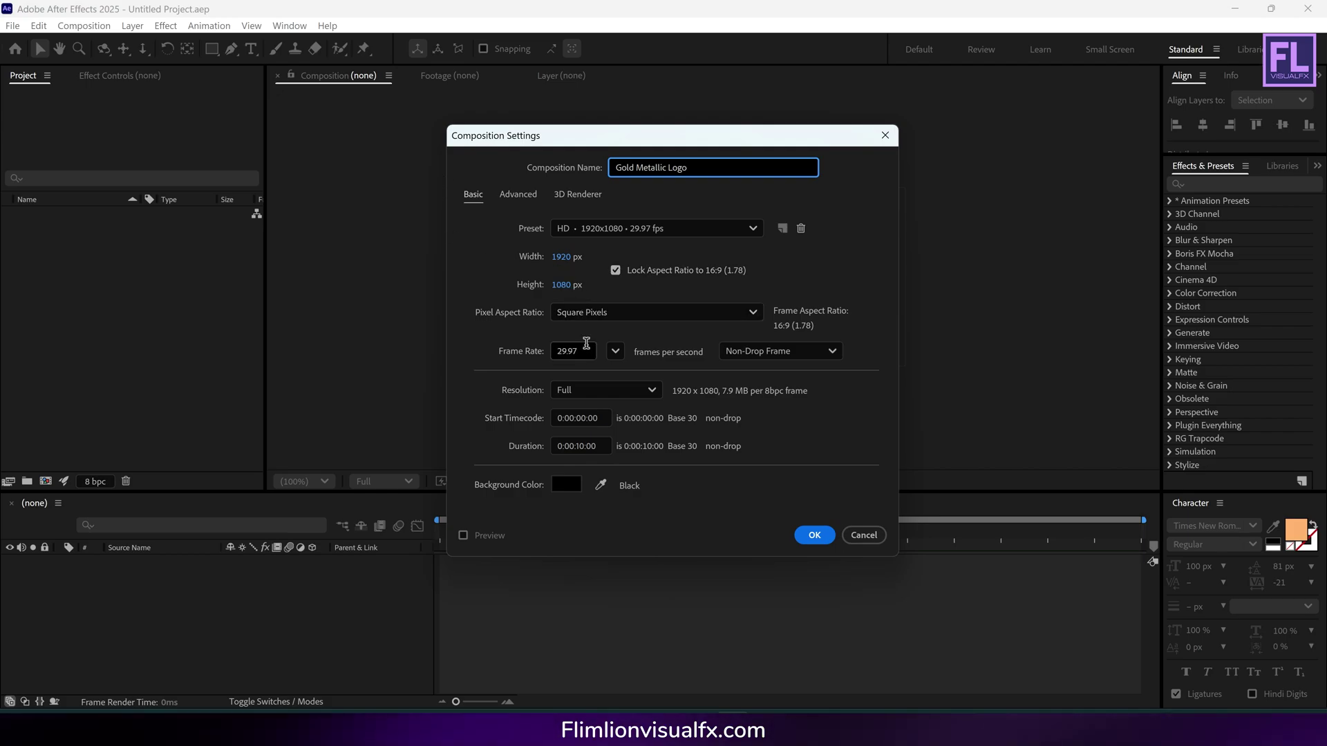
click(812, 534)
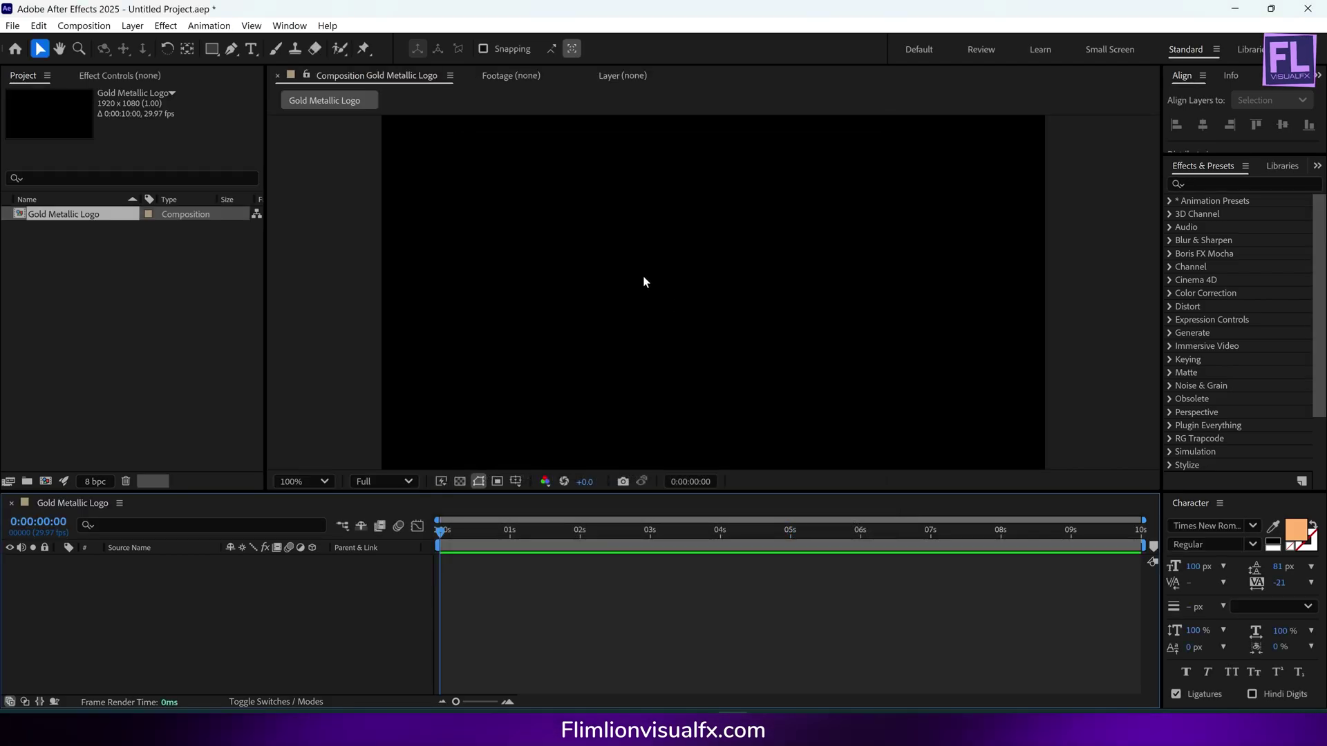
Step: Import all six files from the P_F folder, including the logo, stones, fog, smoke, particles and studio reflection, into the project
key(alt+Tab)
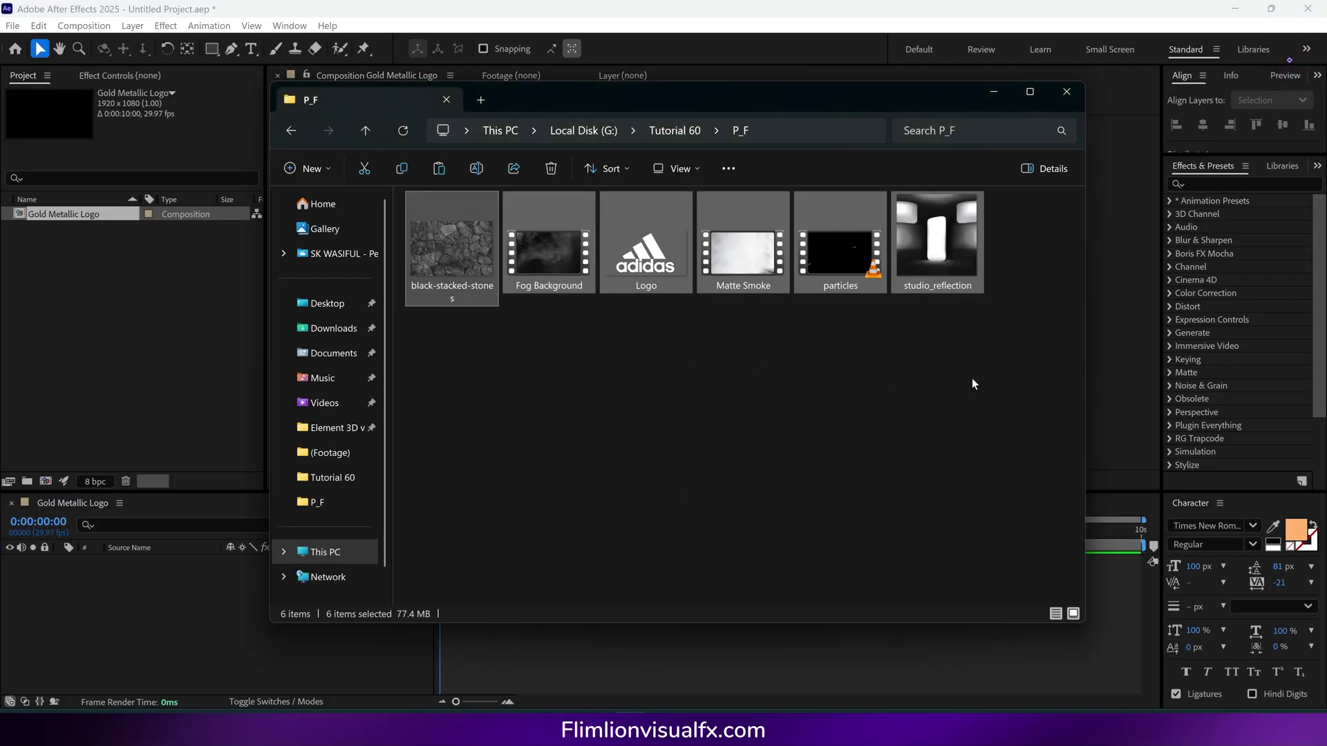
drag(989, 369, 123, 293)
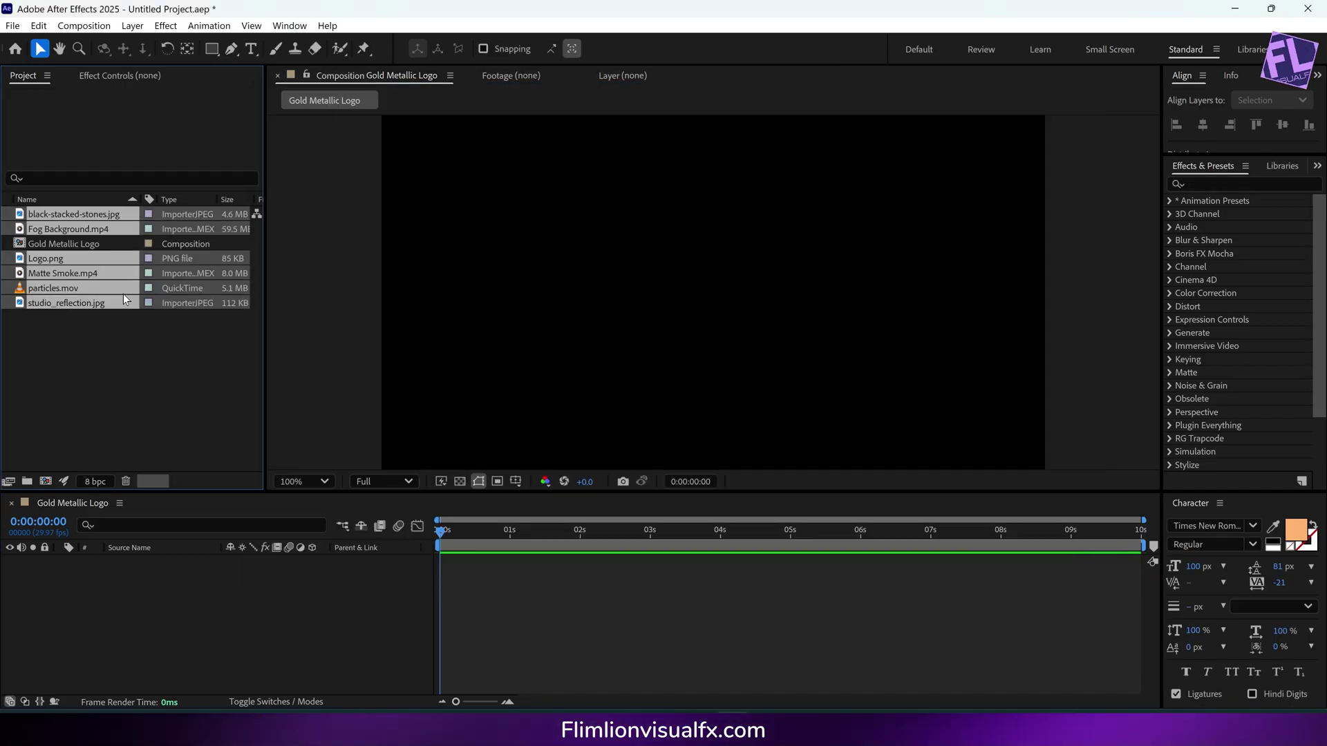
click(110, 352)
Step: Add Logo.png to the Gold Metallic Logo composition and scale it down proportionally to less than half size
click(57, 258)
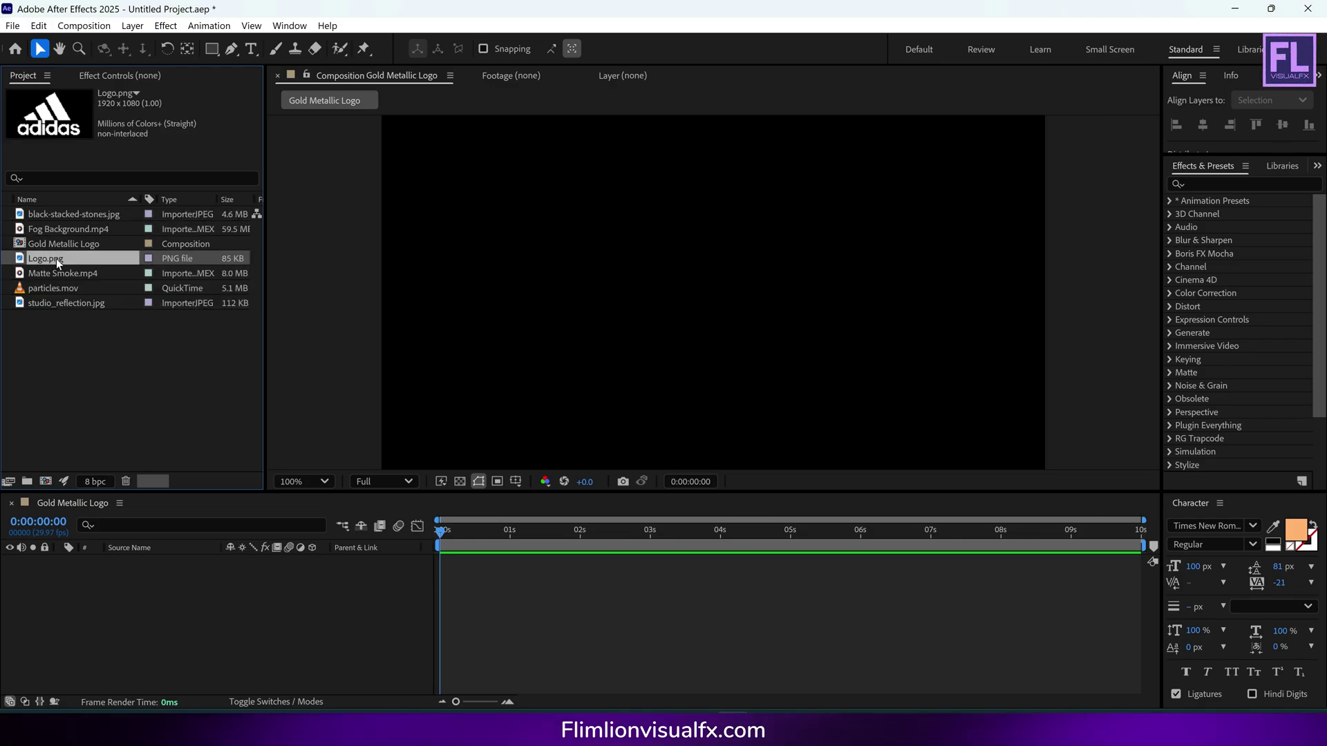
drag(44, 260, 159, 603)
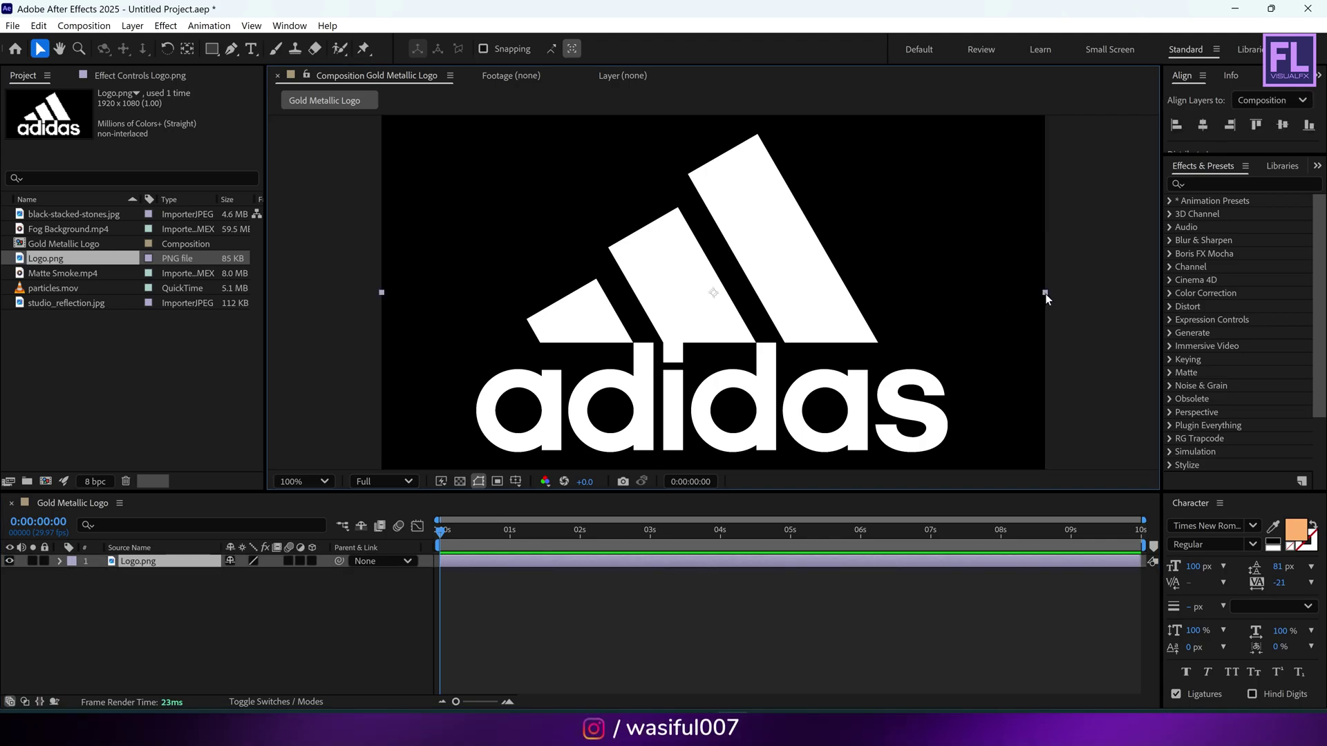
drag(1045, 294, 857, 293)
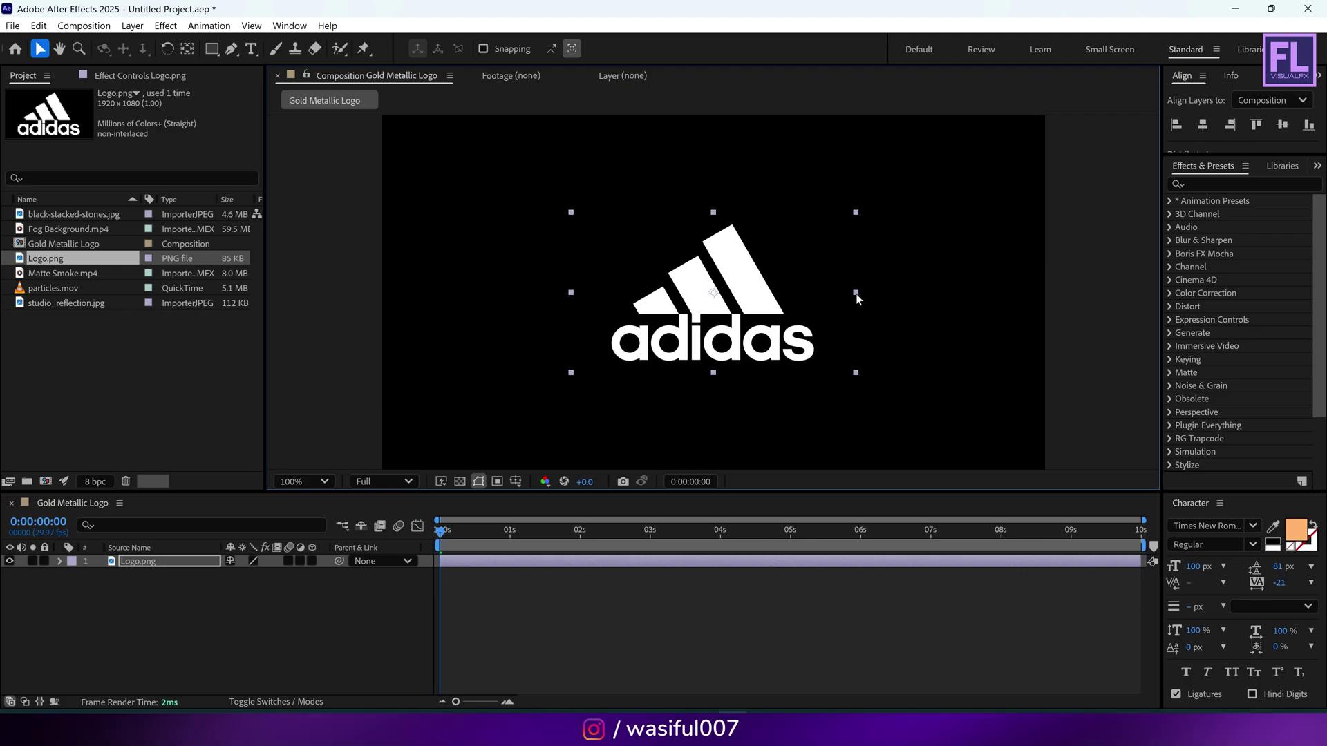
Step: Pre-compose the Logo.png layer as "Logo", moving all attributes into the new composition
click(135, 565)
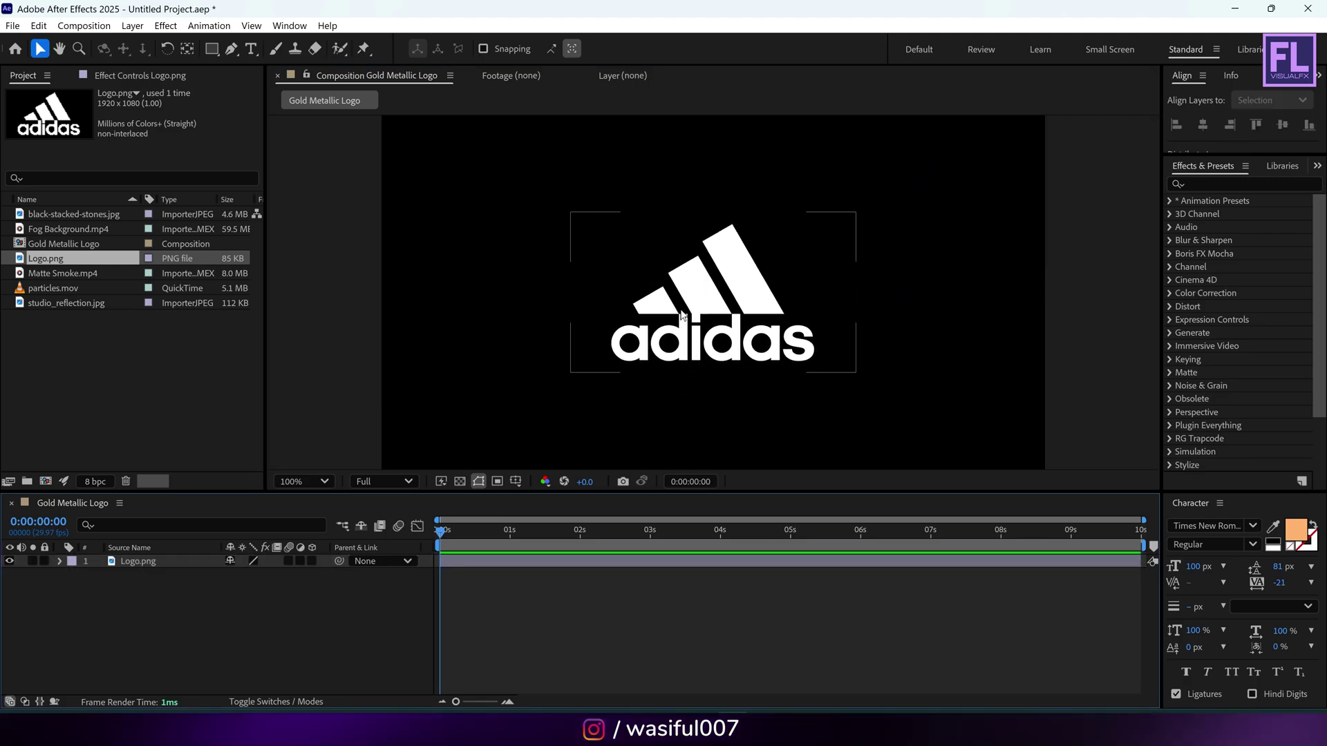
right_click(144, 561)
click(191, 468)
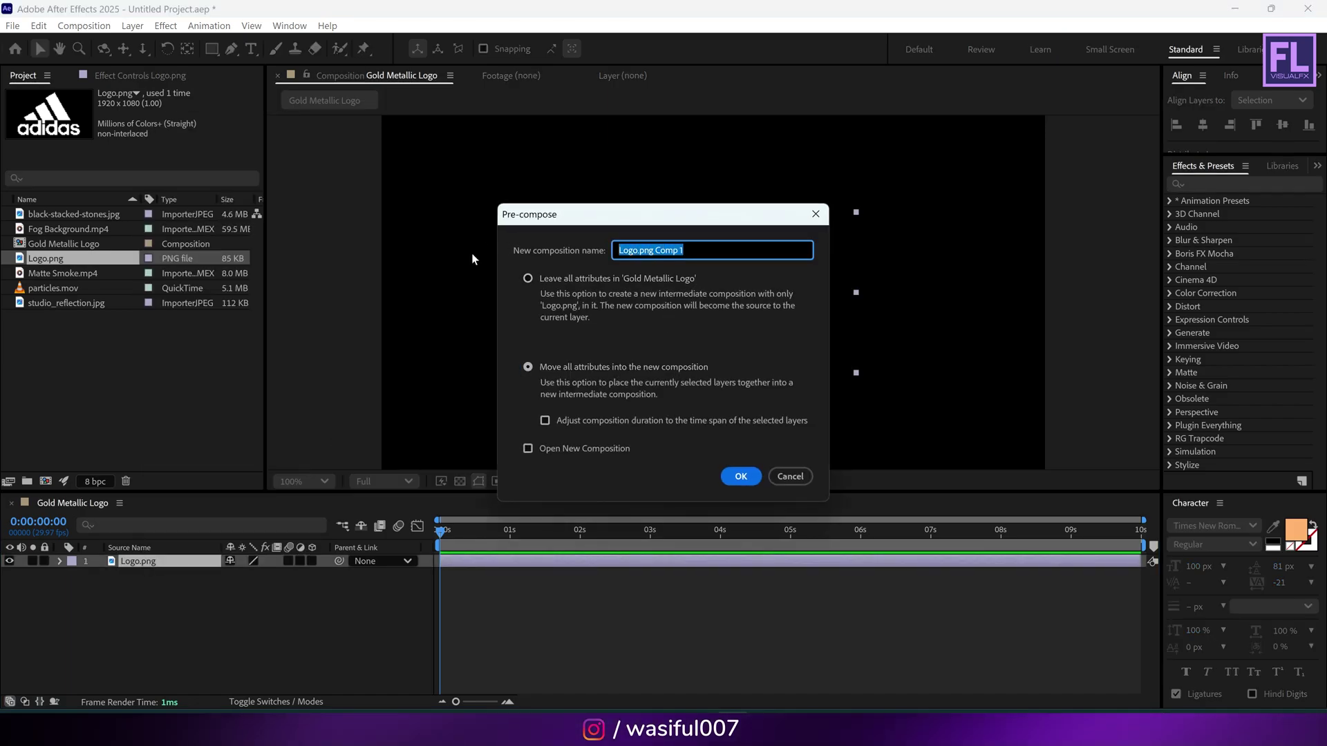
text(Logo)
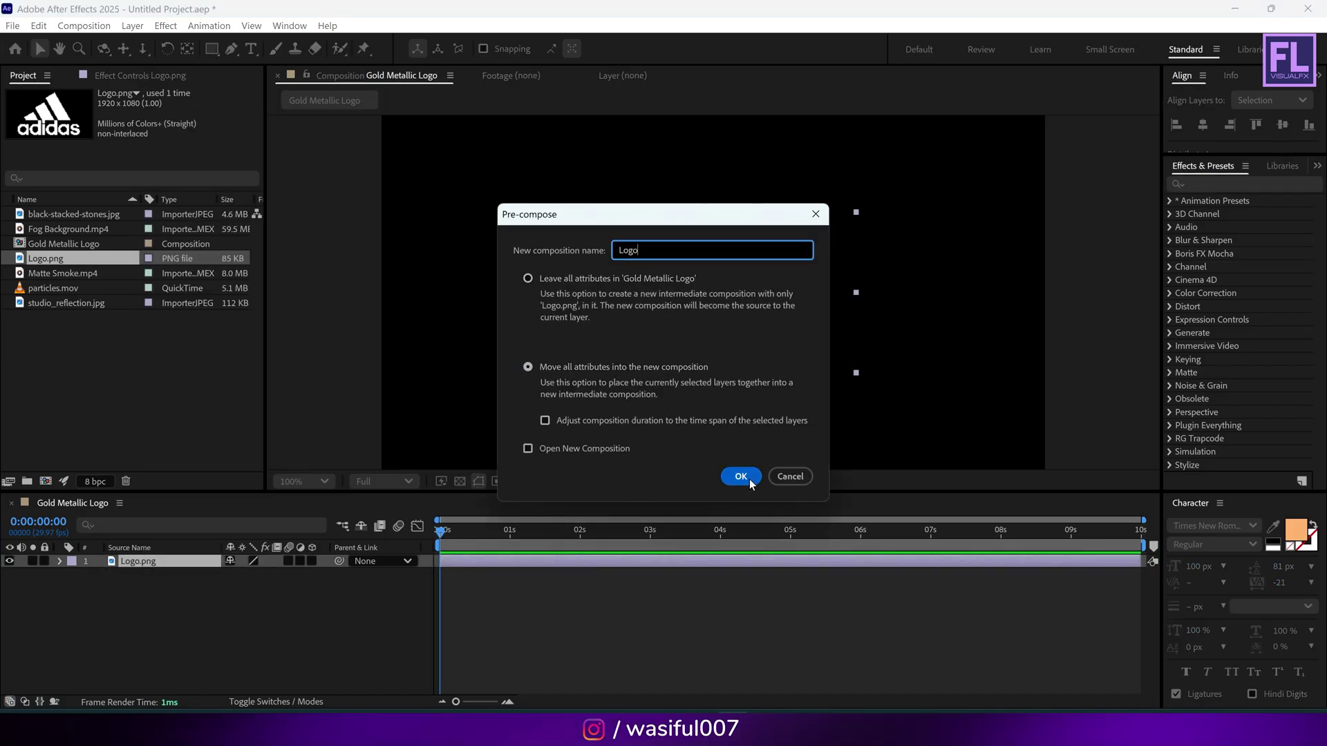
click(740, 477)
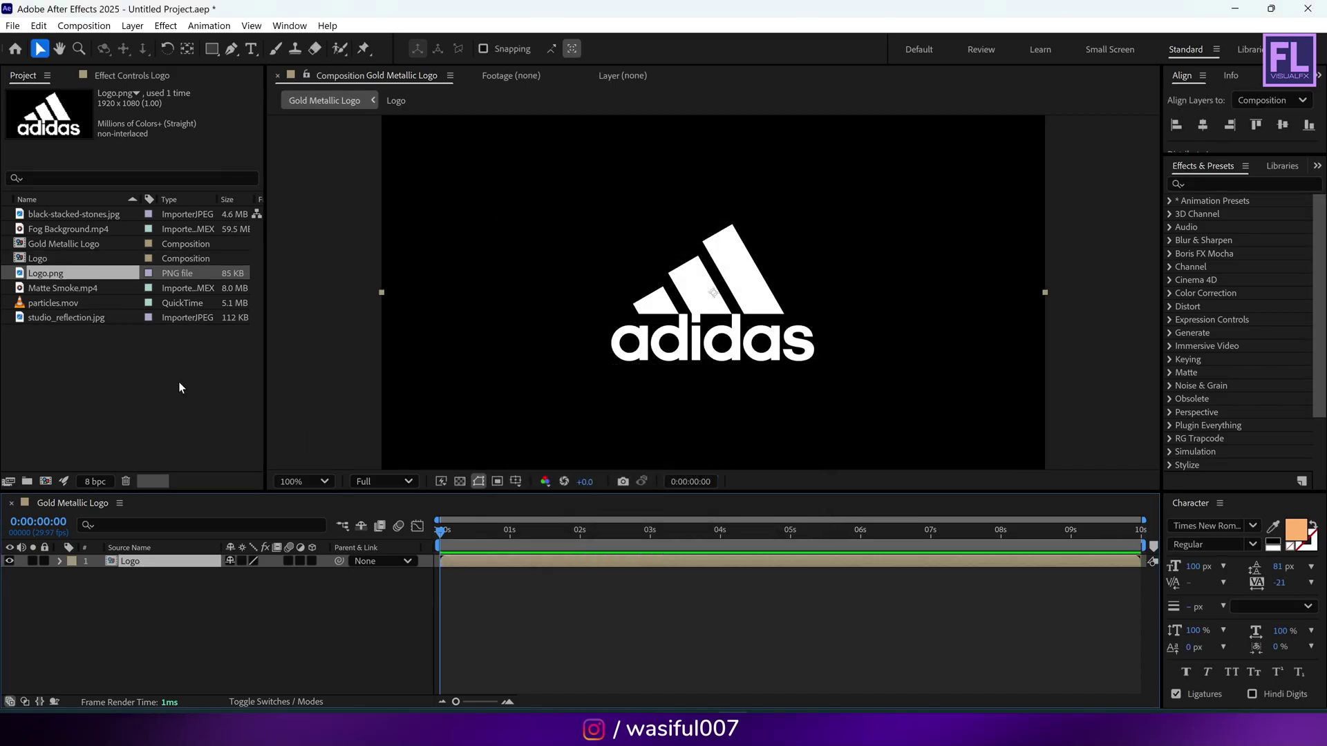
Step: Place studio_reflection.jpg above the Logo layer and scale it down to roughly the logo's height
click(72, 318)
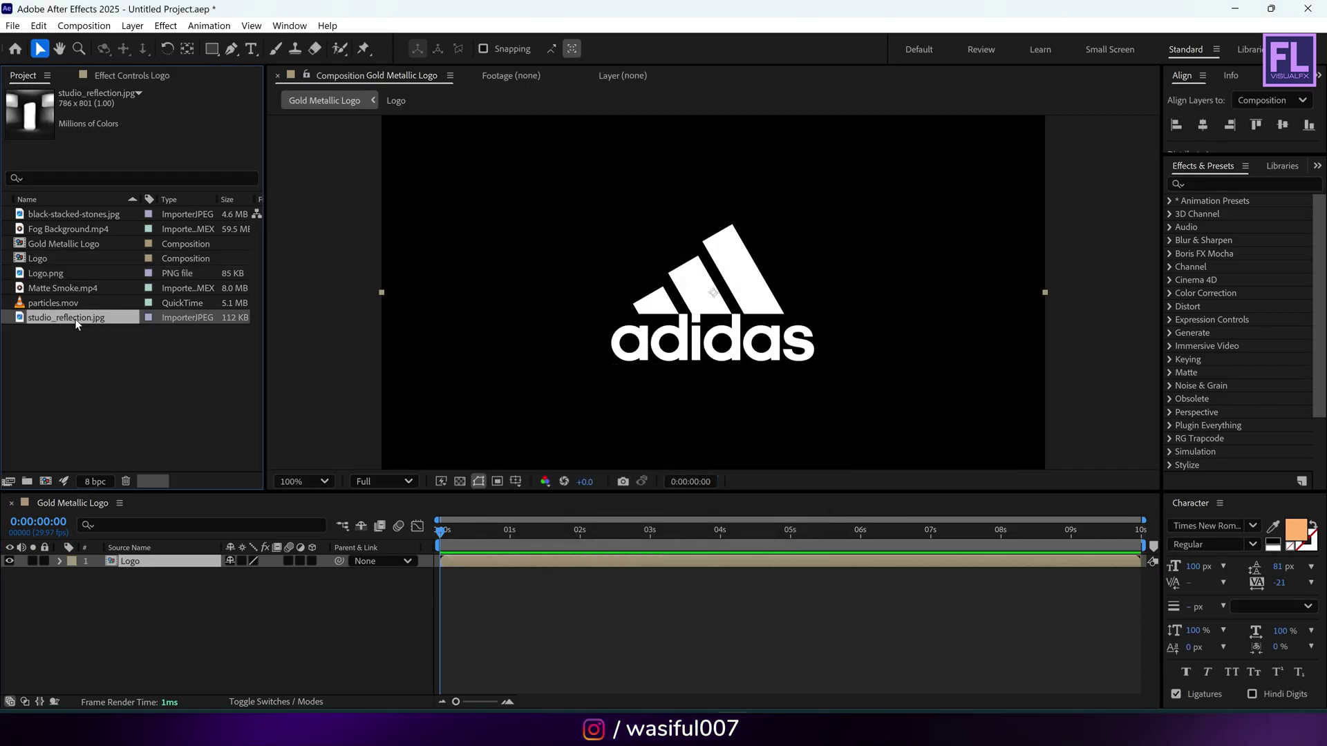
drag(173, 549, 213, 574)
key(s)
click(44, 563)
click(60, 562)
Step: Apply Fast Box Blur to the studio_reflection.jpg layer with a Blur Radius of 50
key(ctrl+space)
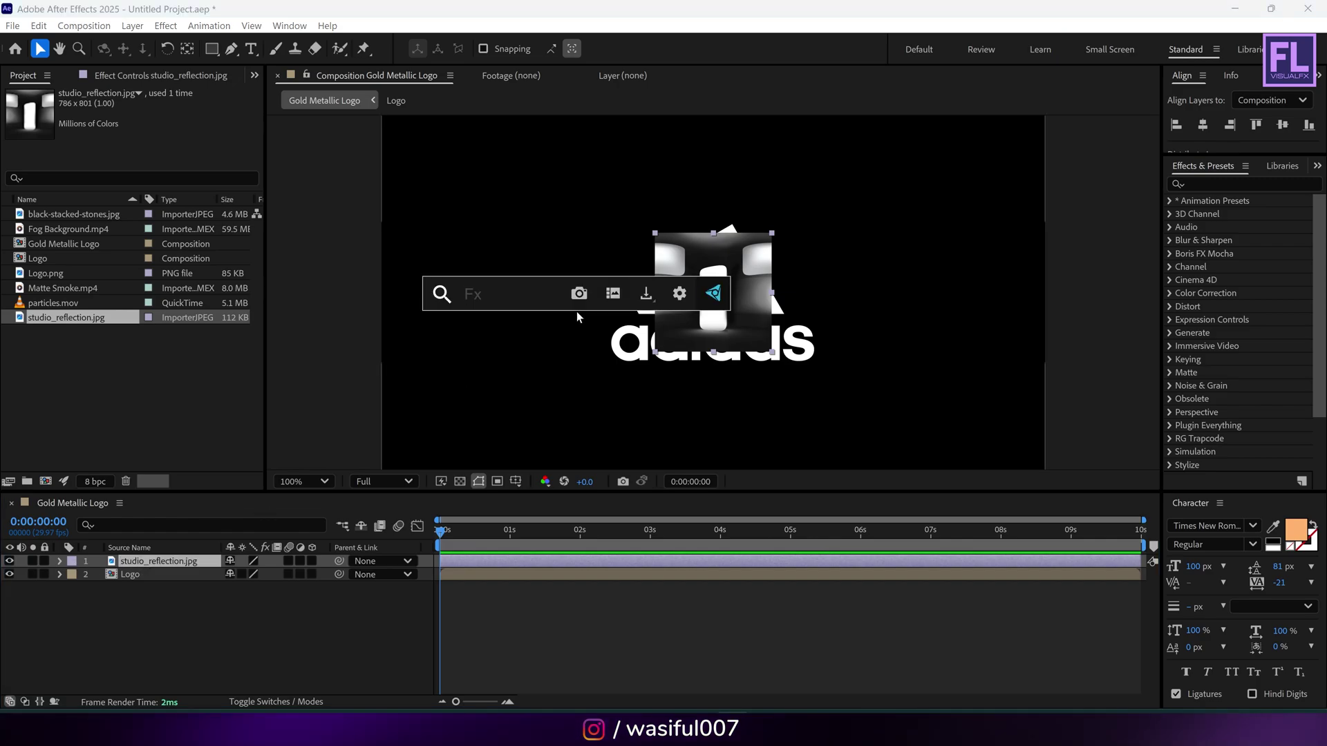
text(fast)
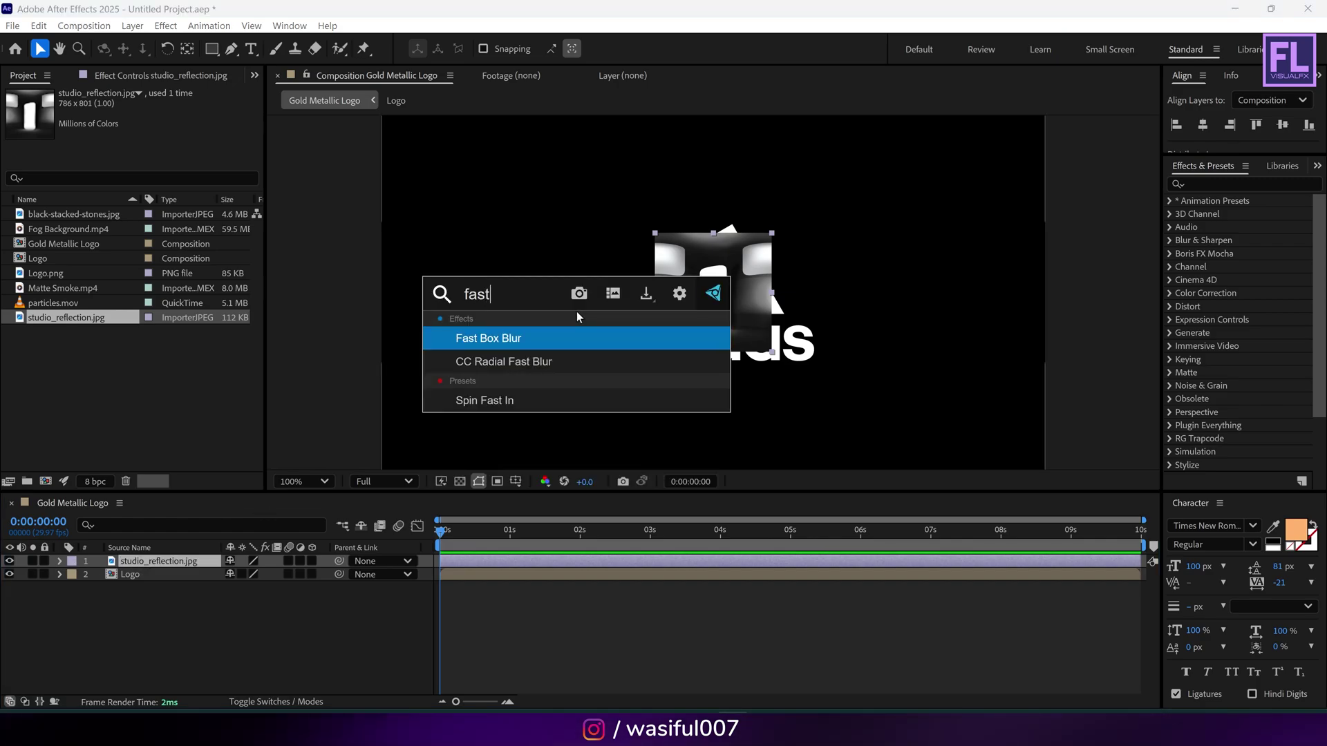
click(566, 335)
click(151, 120)
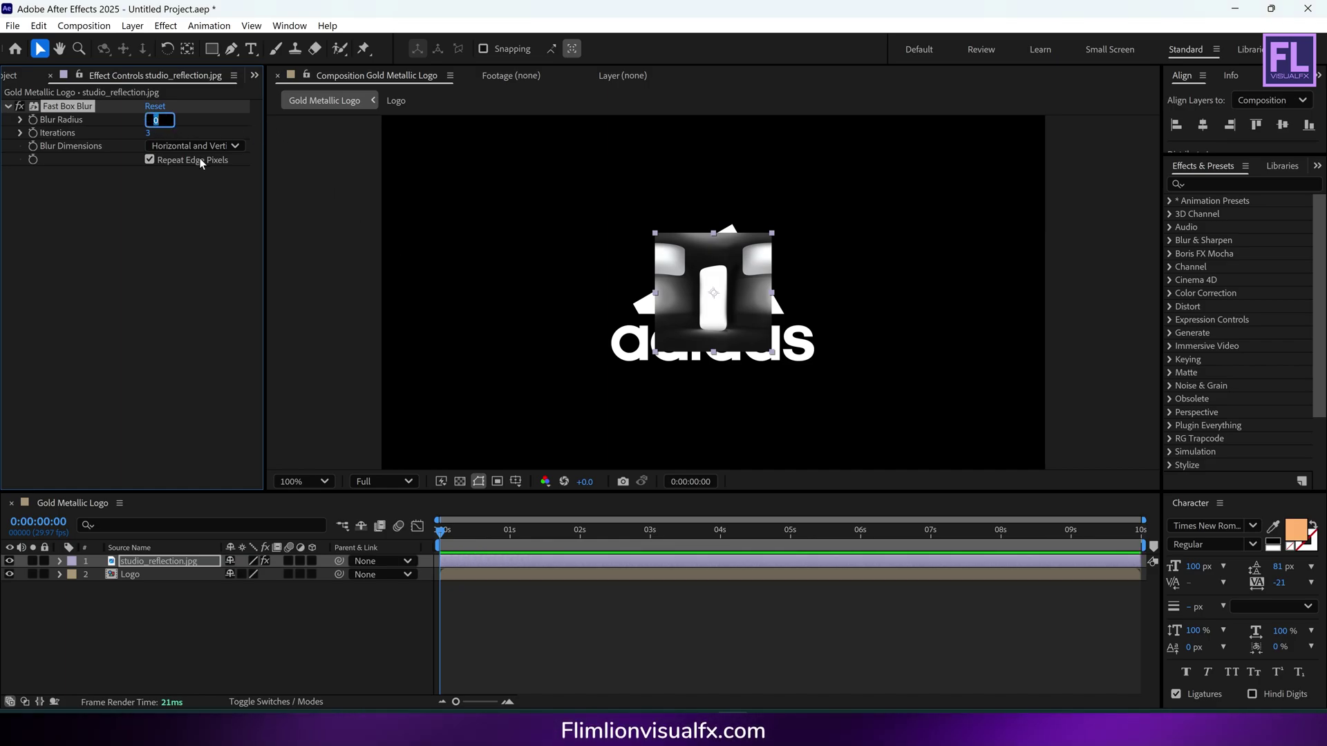
text(50)
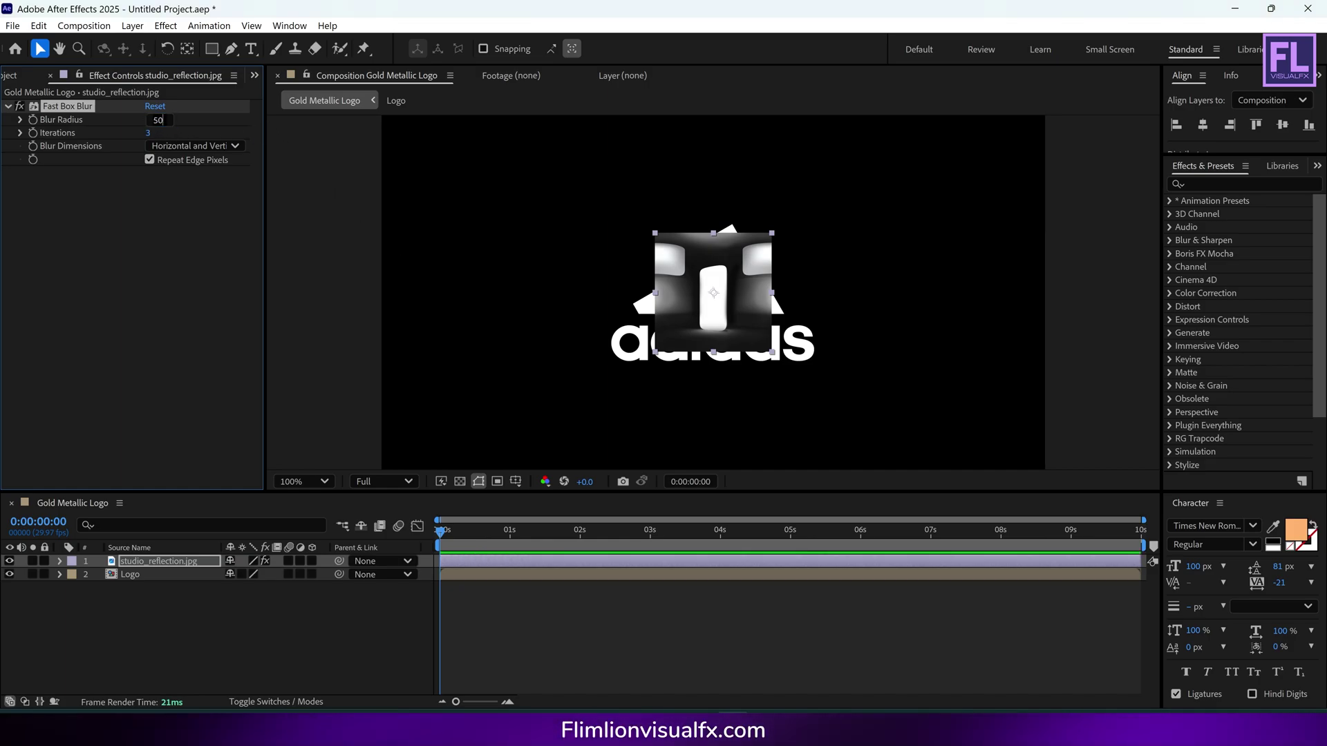
key(Return)
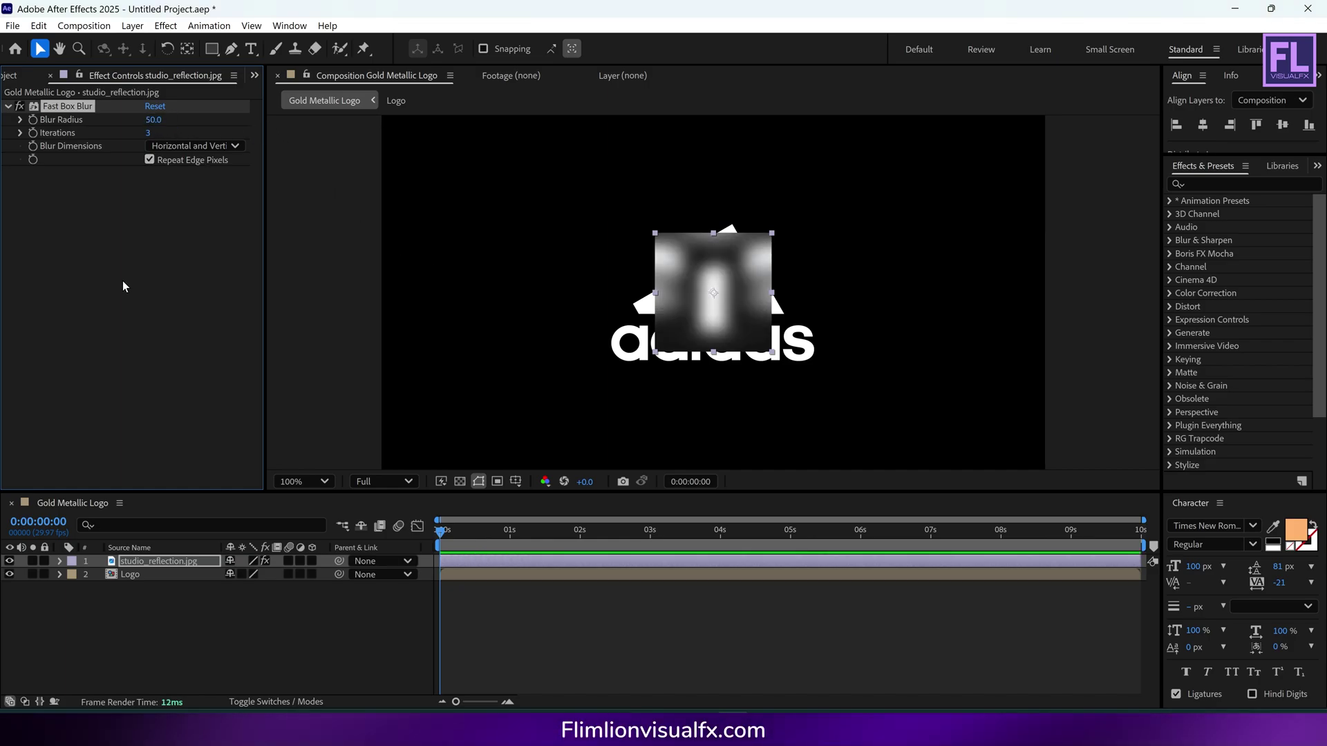
Step: Add Motion Tile to the reflection layer with Mirror Edges enabled, Output Width 600 and Output Height 350
key(ctrl+space)
text(moti)
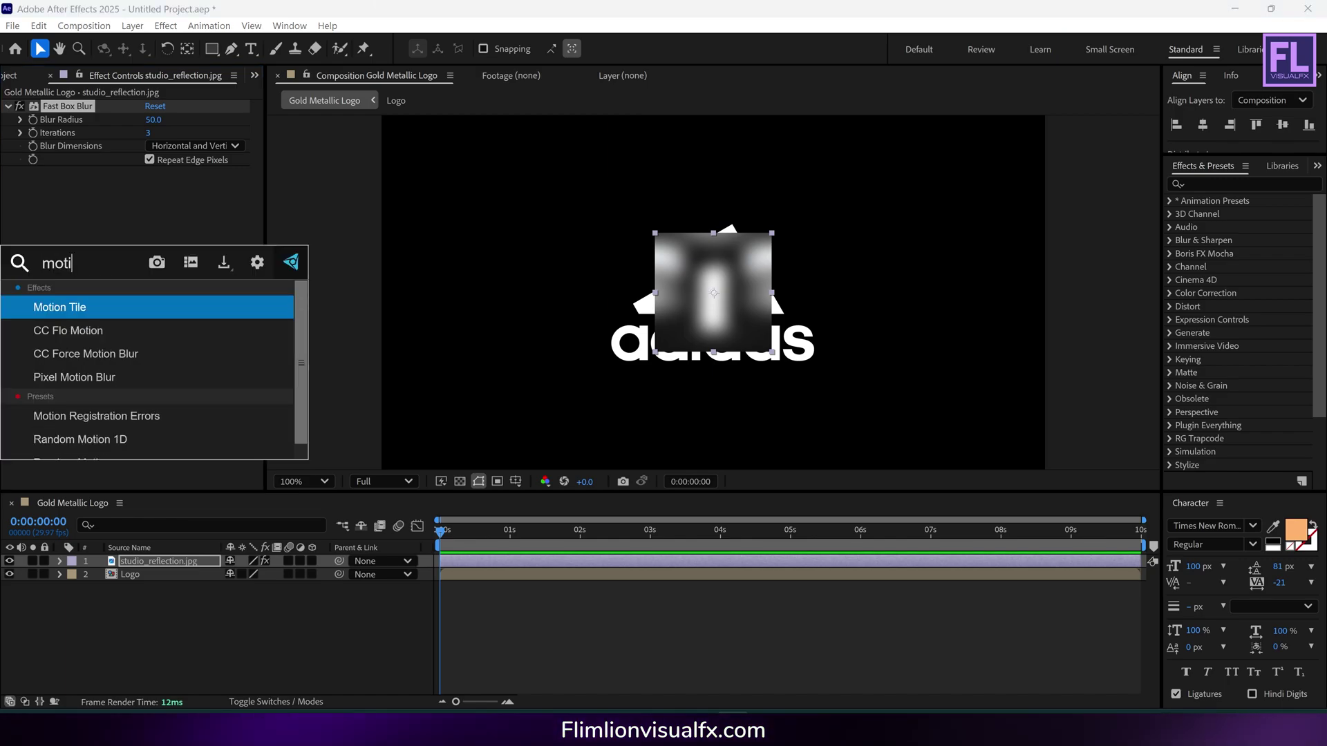
key(Return)
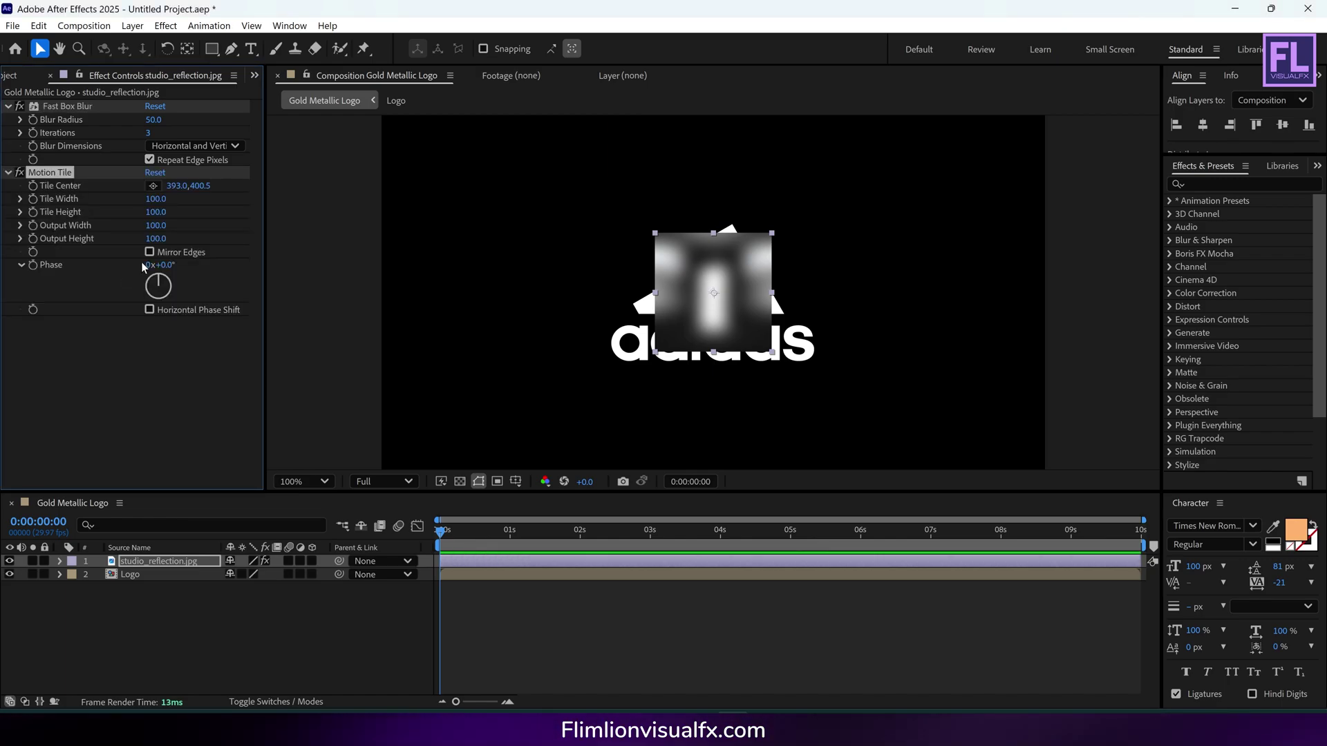
click(150, 252)
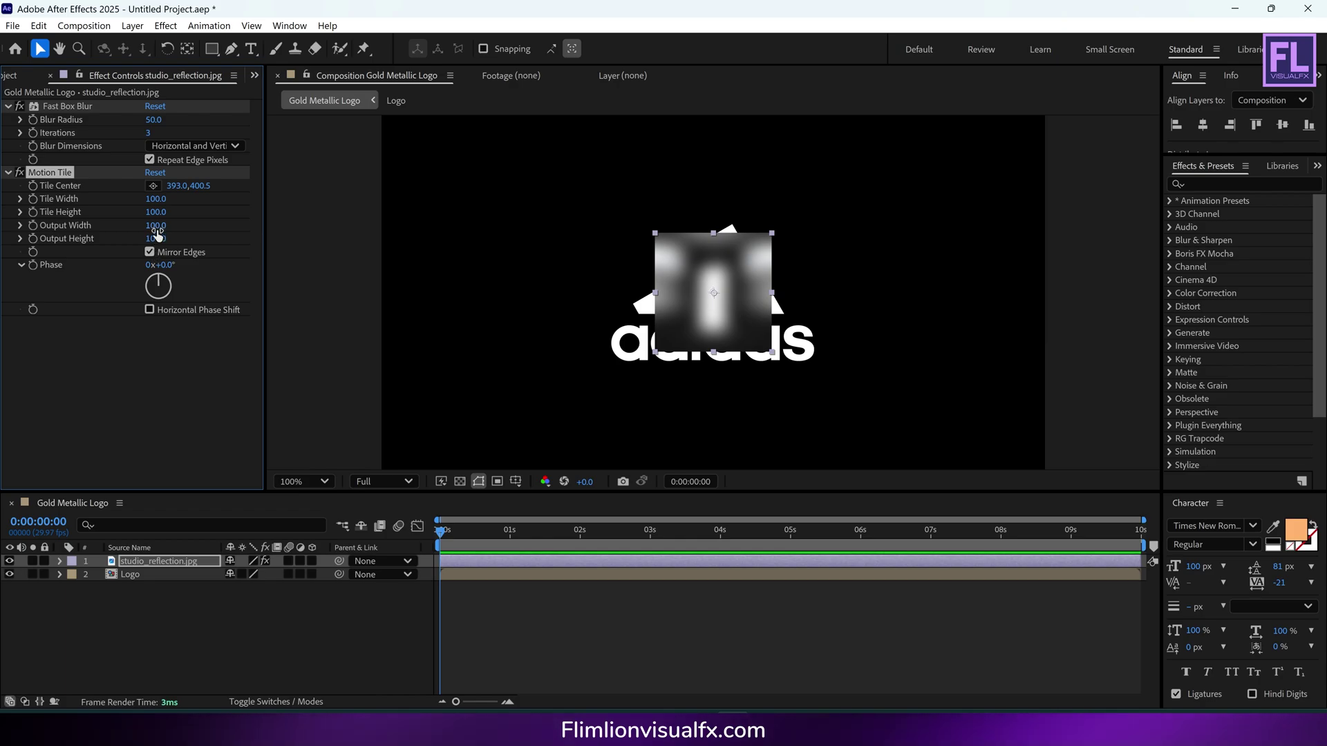
mouse_move(157, 228)
mouse_down()
mouse_move(196, 225)
mouse_move(179, 242)
mouse_up()
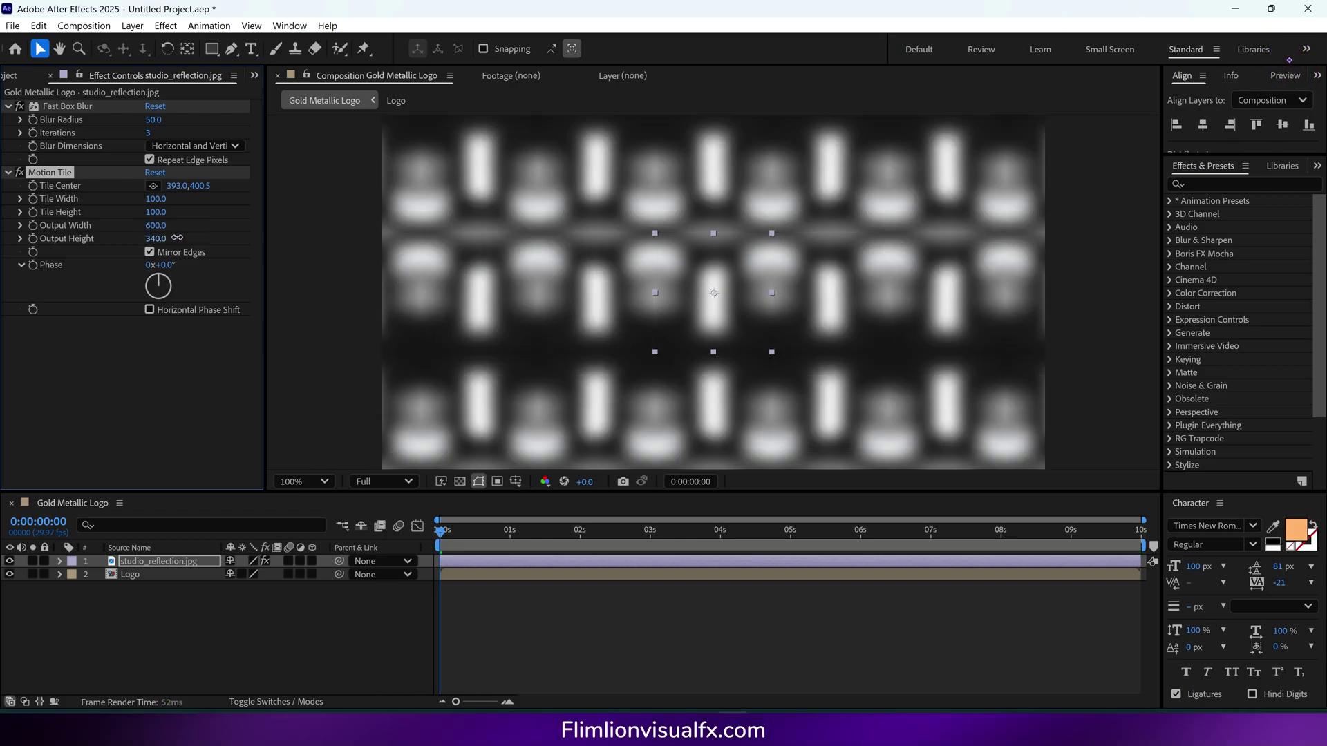
key(space)
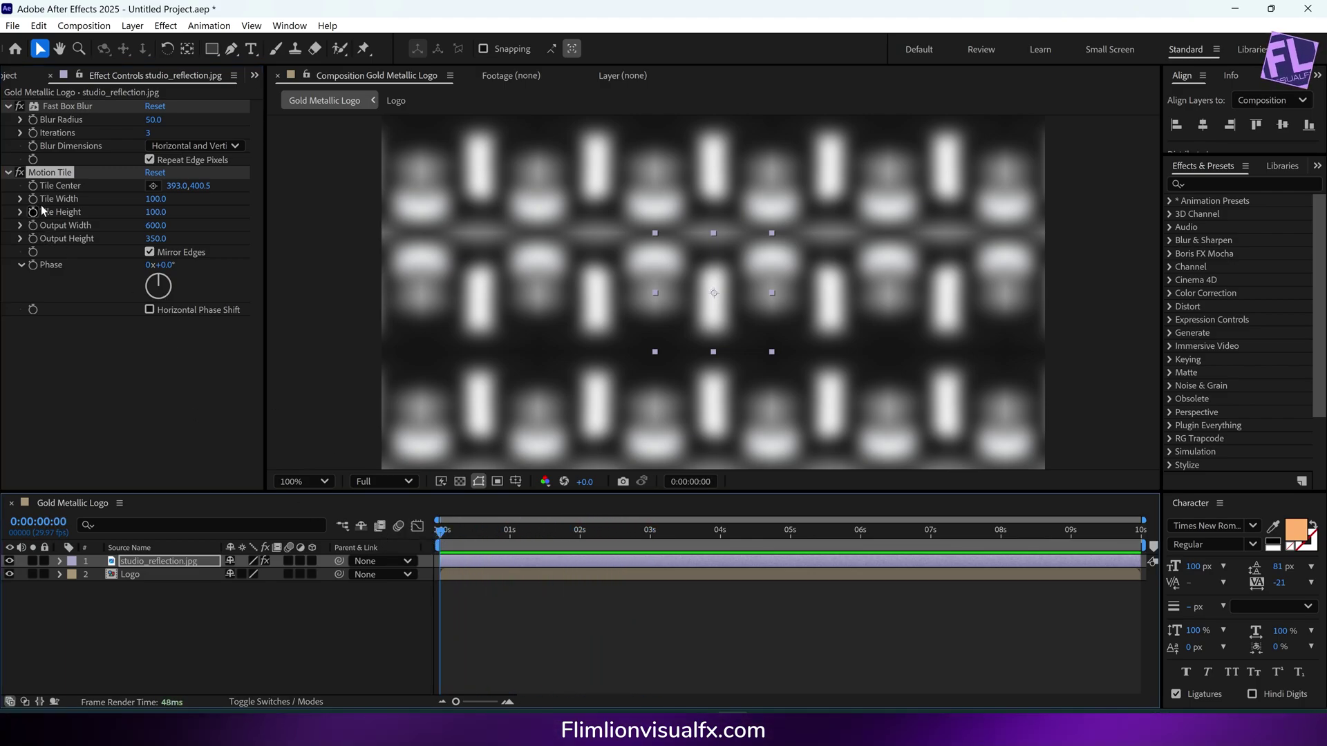
Step: Keyframe Motion Tile's Tile Center from the first frame to 0:00:09:29 so the tiles slide horizontally, and preview the motion
click(32, 186)
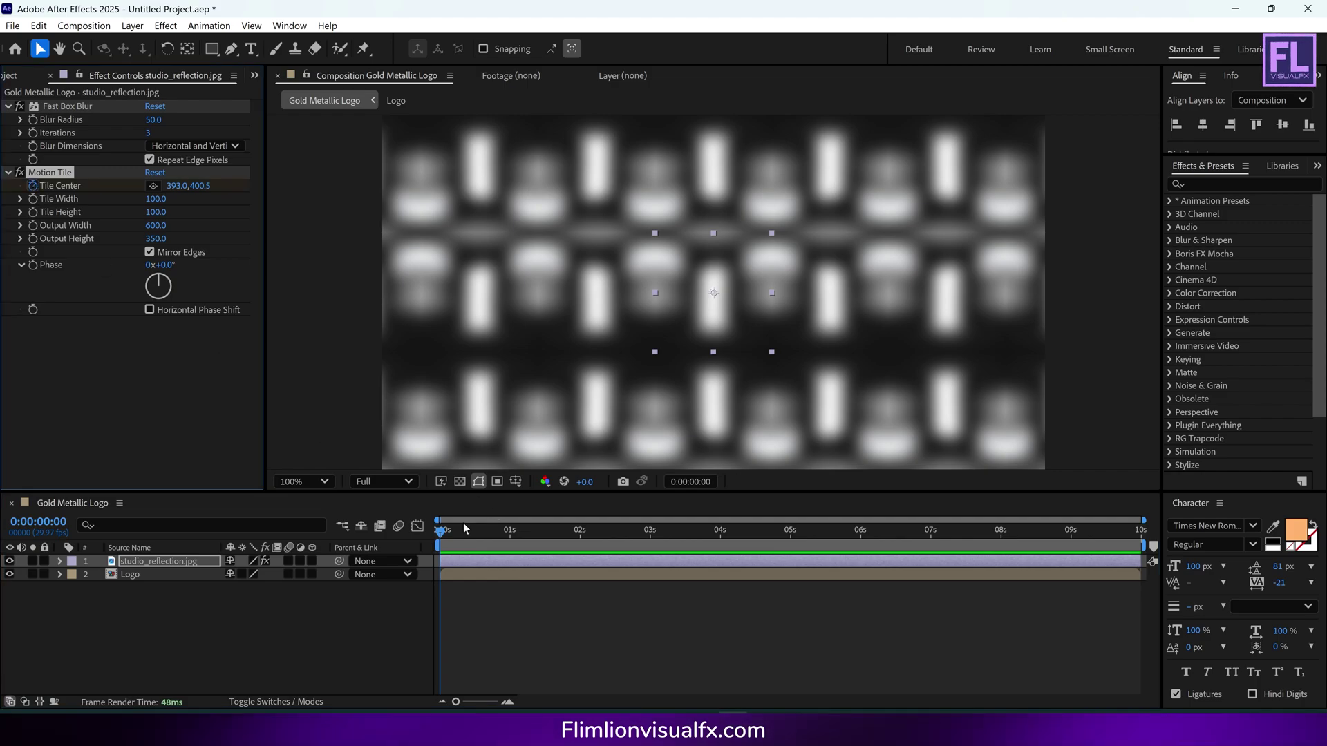
drag(446, 539, 1140, 539)
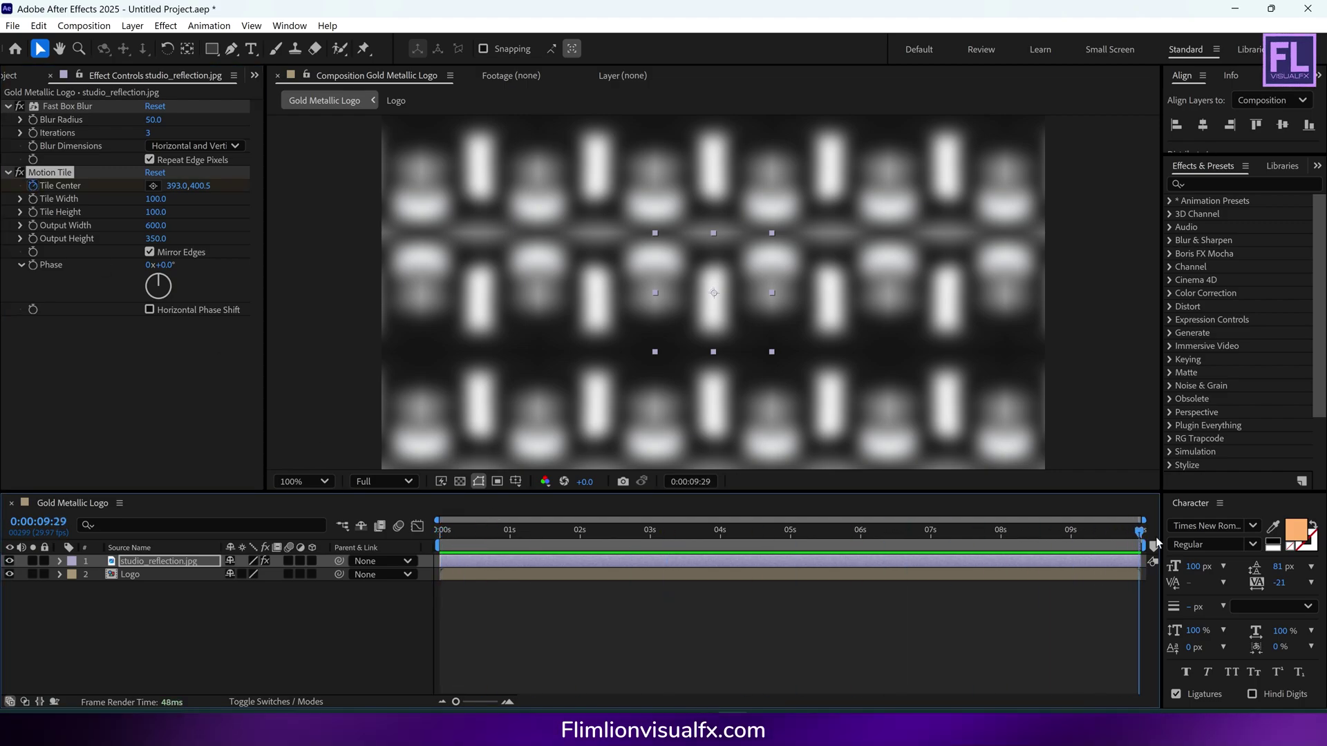
drag(171, 187, 826, 186)
drag(206, 185, 938, 530)
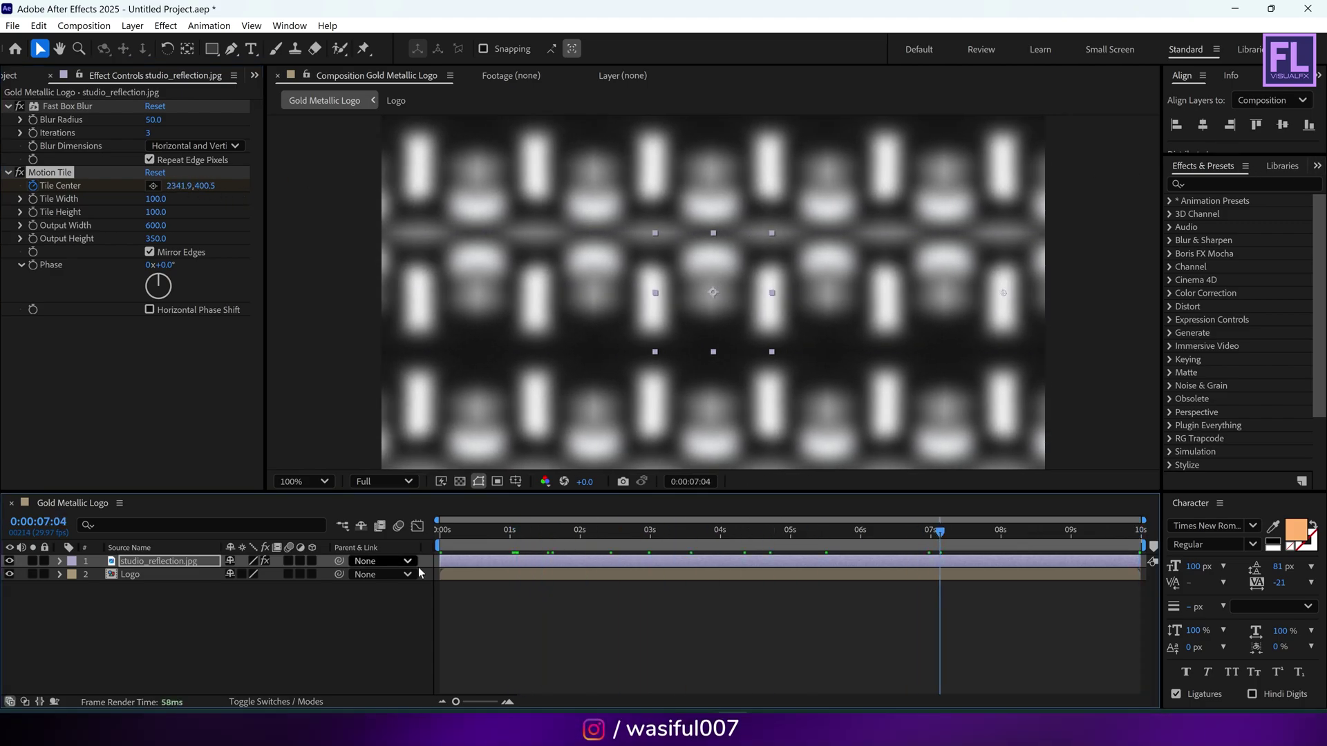
Step: Pre-compose the reflection layer as "studio_reflection", moving all attributes into the new composition
right_click(135, 565)
click(187, 465)
click(640, 360)
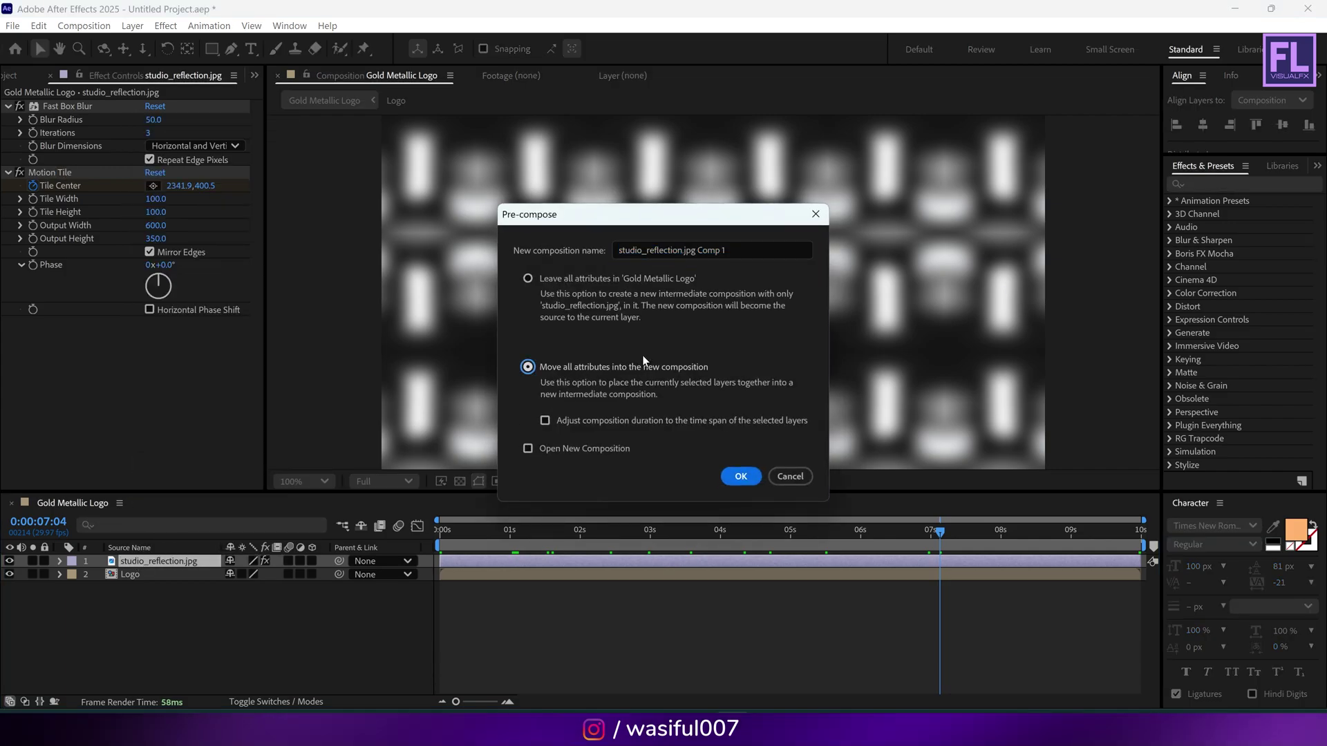
drag(732, 250, 682, 245)
key(BackSpace)
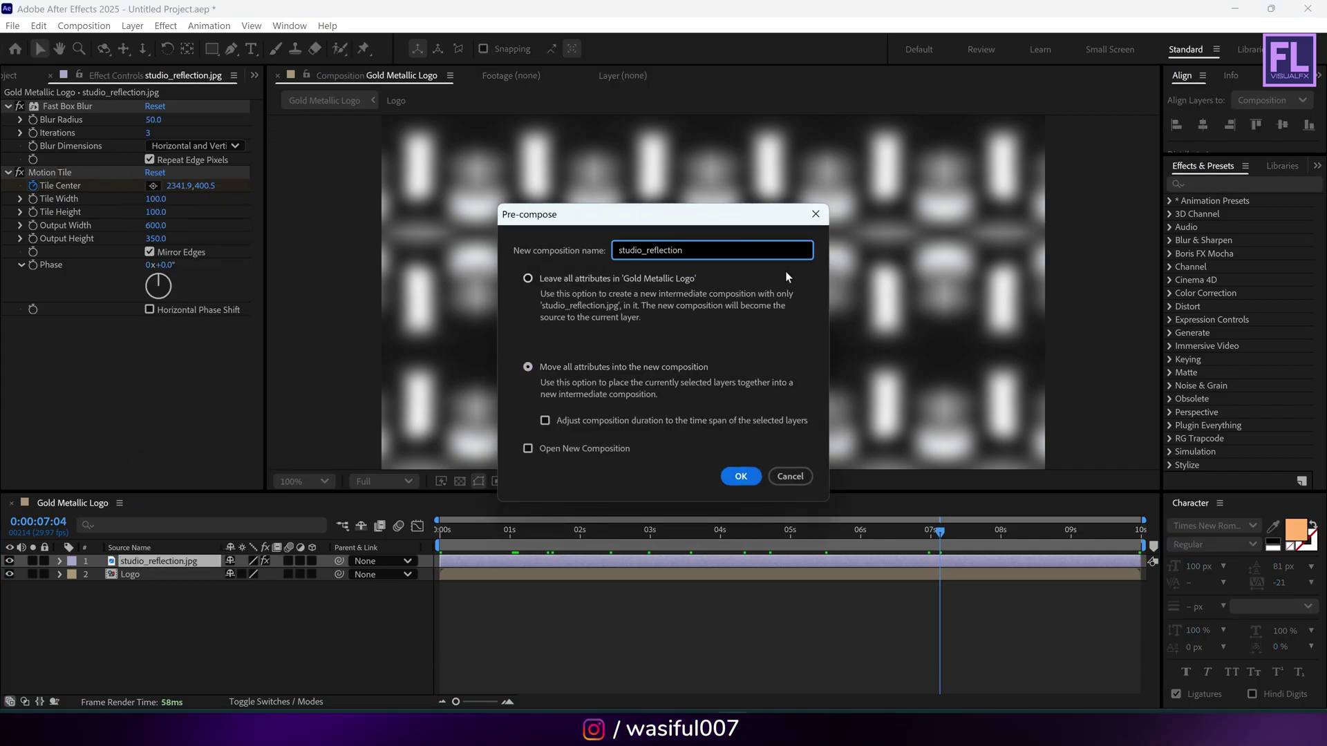
key(Return)
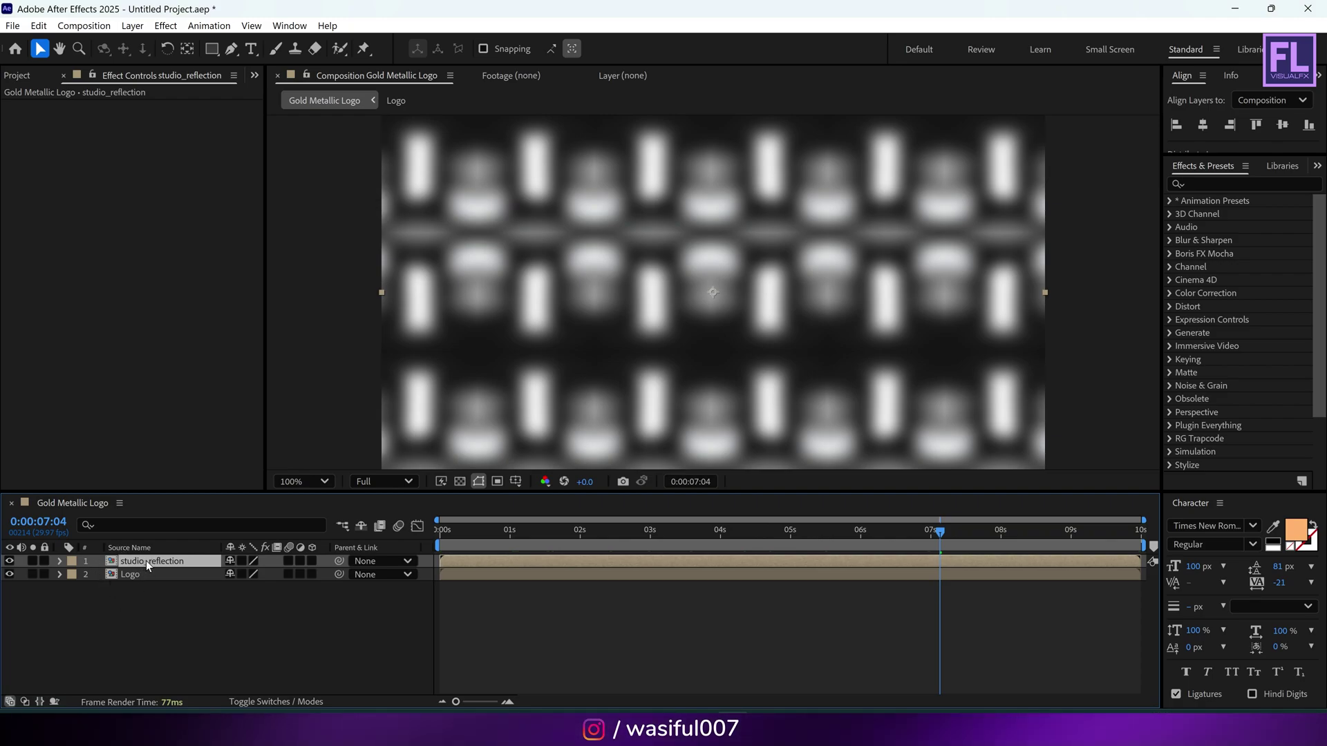
Step: Move the studio_reflection layer below Logo, set Logo as its track matte, and check the moving reflection
drag(146, 561, 143, 586)
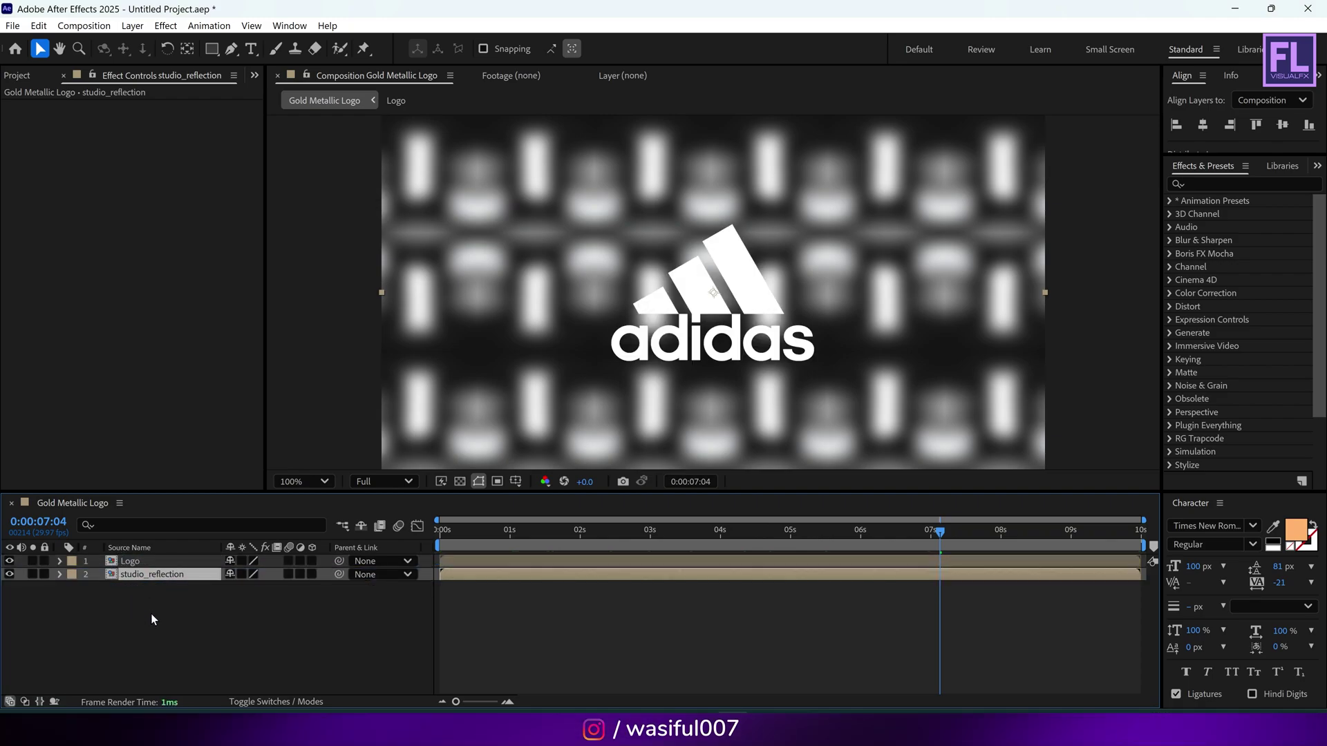
click(302, 702)
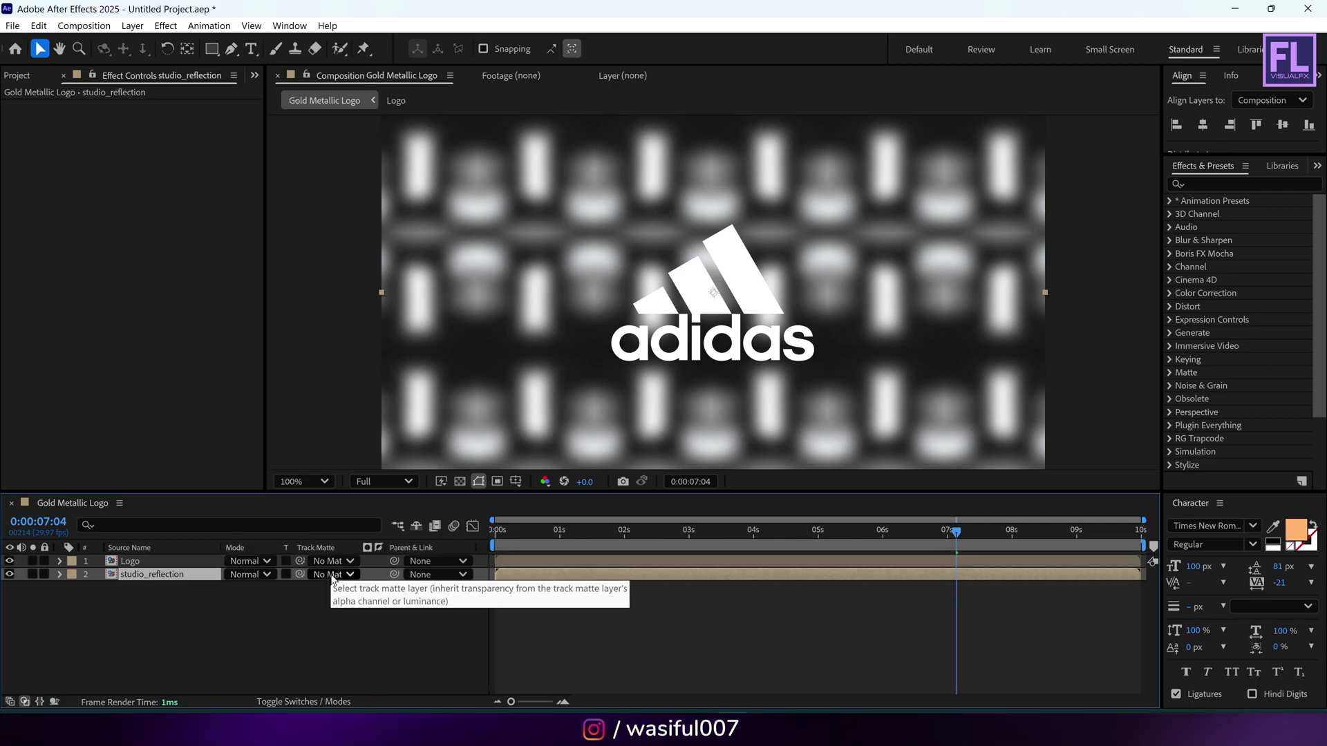
click(336, 574)
click(346, 612)
drag(574, 533, 678, 531)
click(604, 531)
click(110, 612)
click(165, 574)
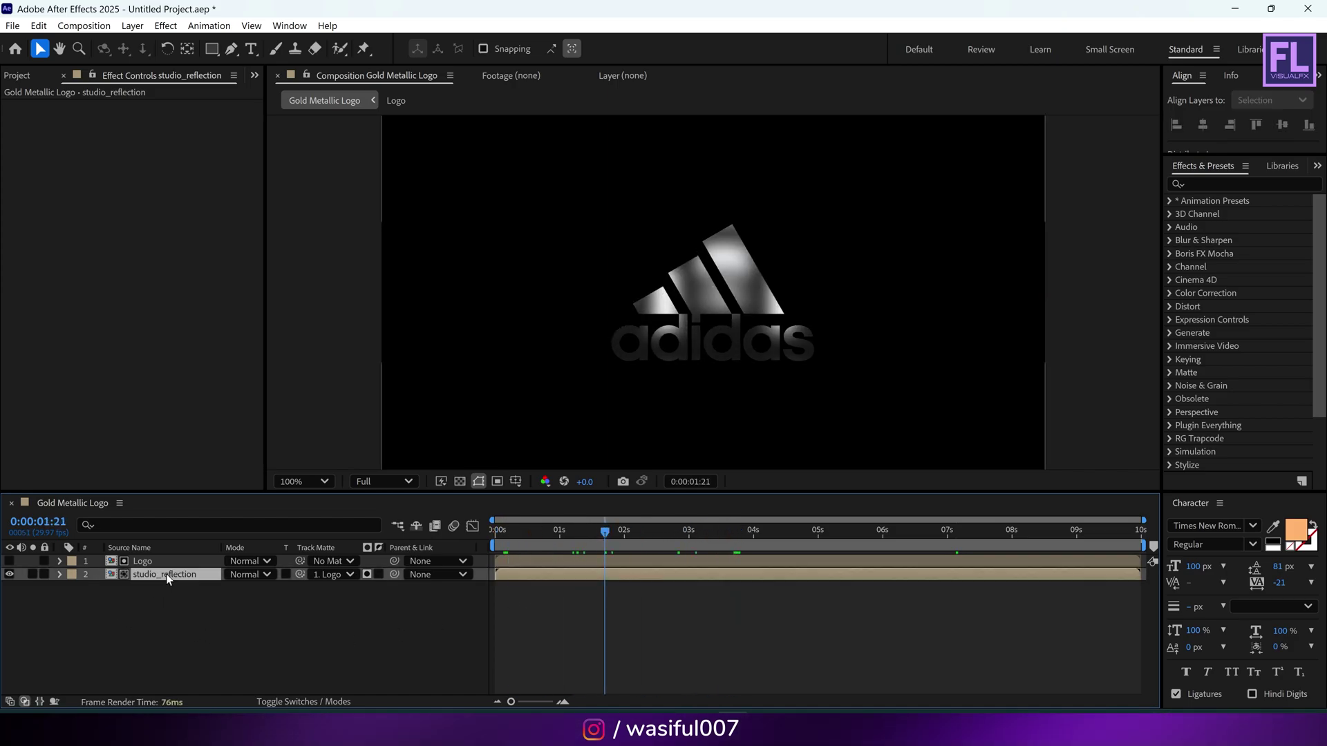
Step: Apply the CC Blobbylize effect to the studio_reflection layer
key(ctrl+space)
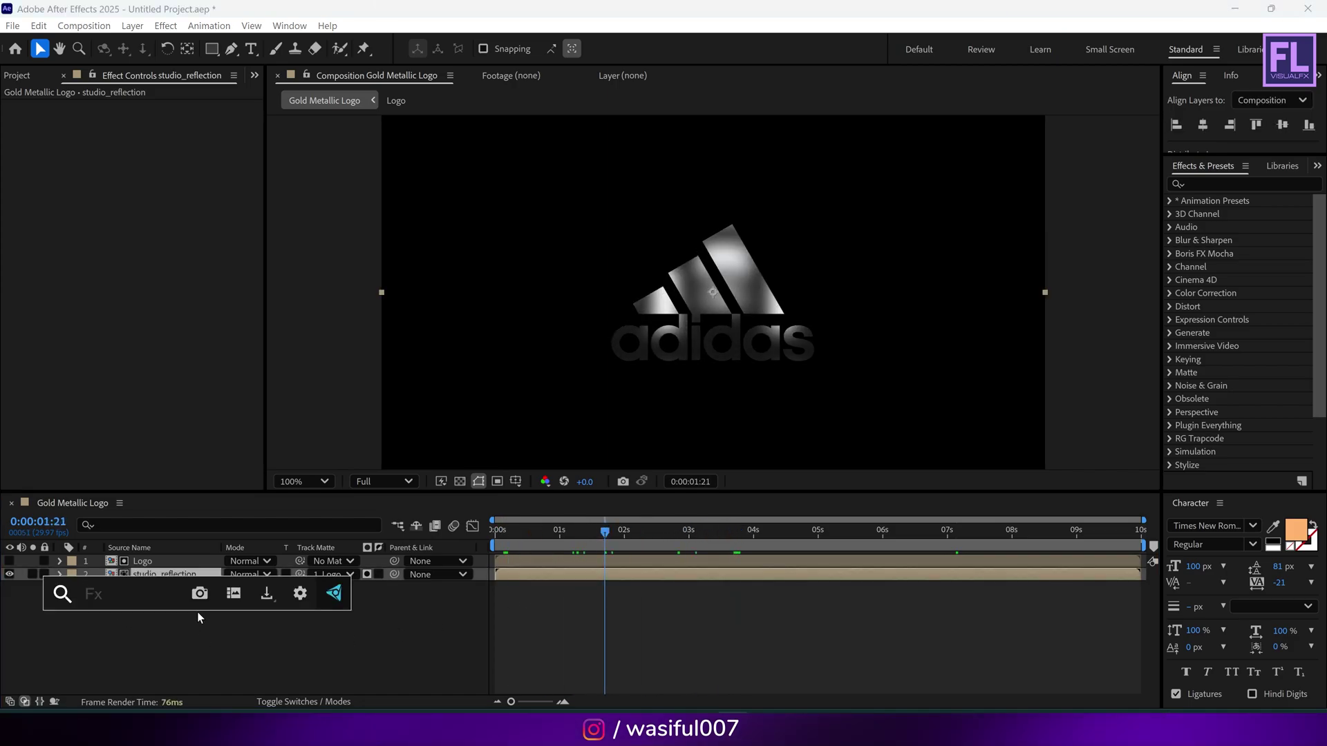
text(cc blo)
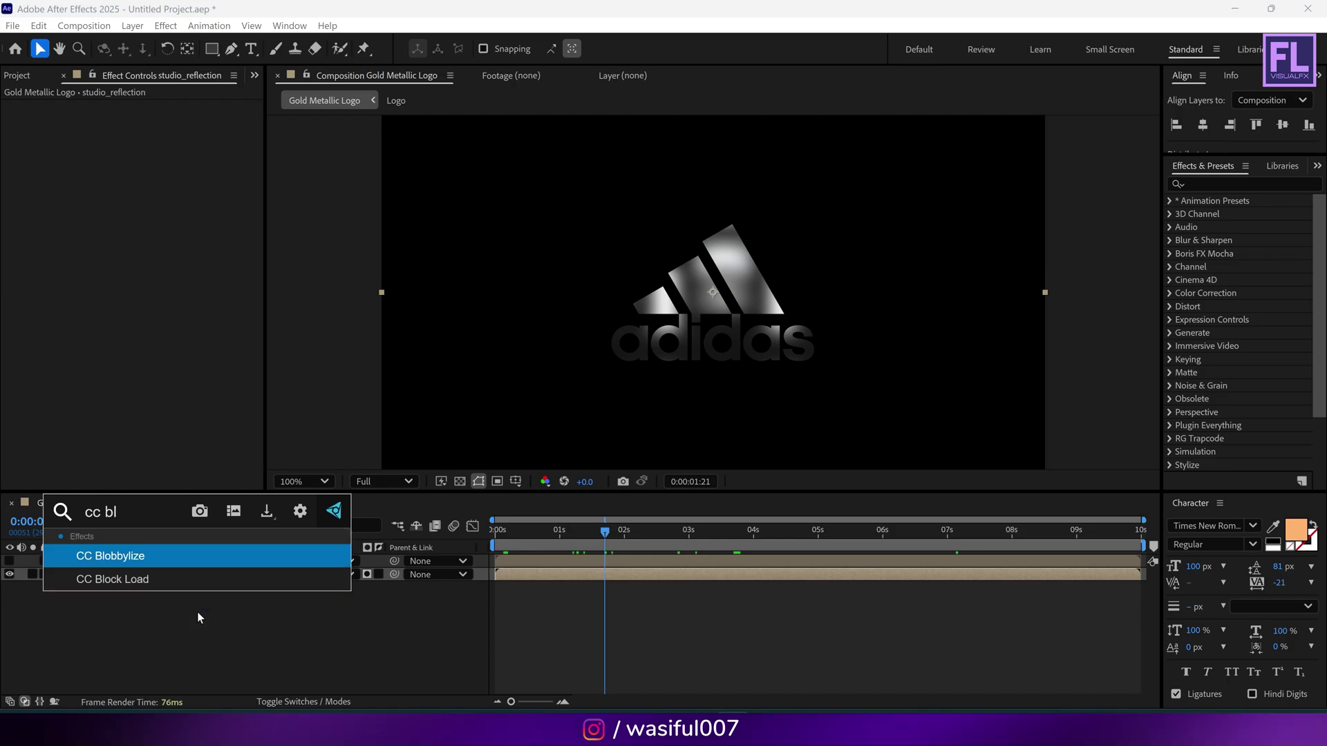
click(176, 557)
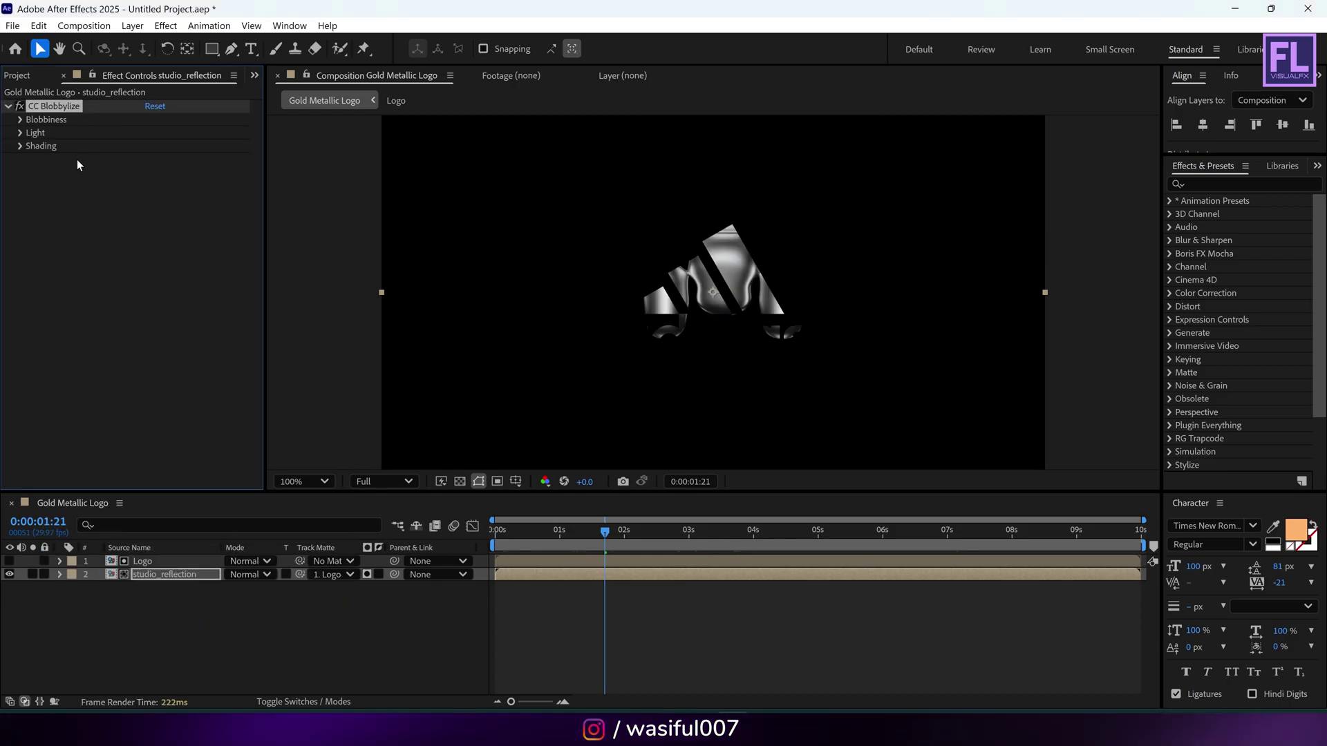
Step: Set CC Blobbylize's Blob Layer to Logo, Property to Alpha, Softness to 6 and Cut Away to 0
click(20, 119)
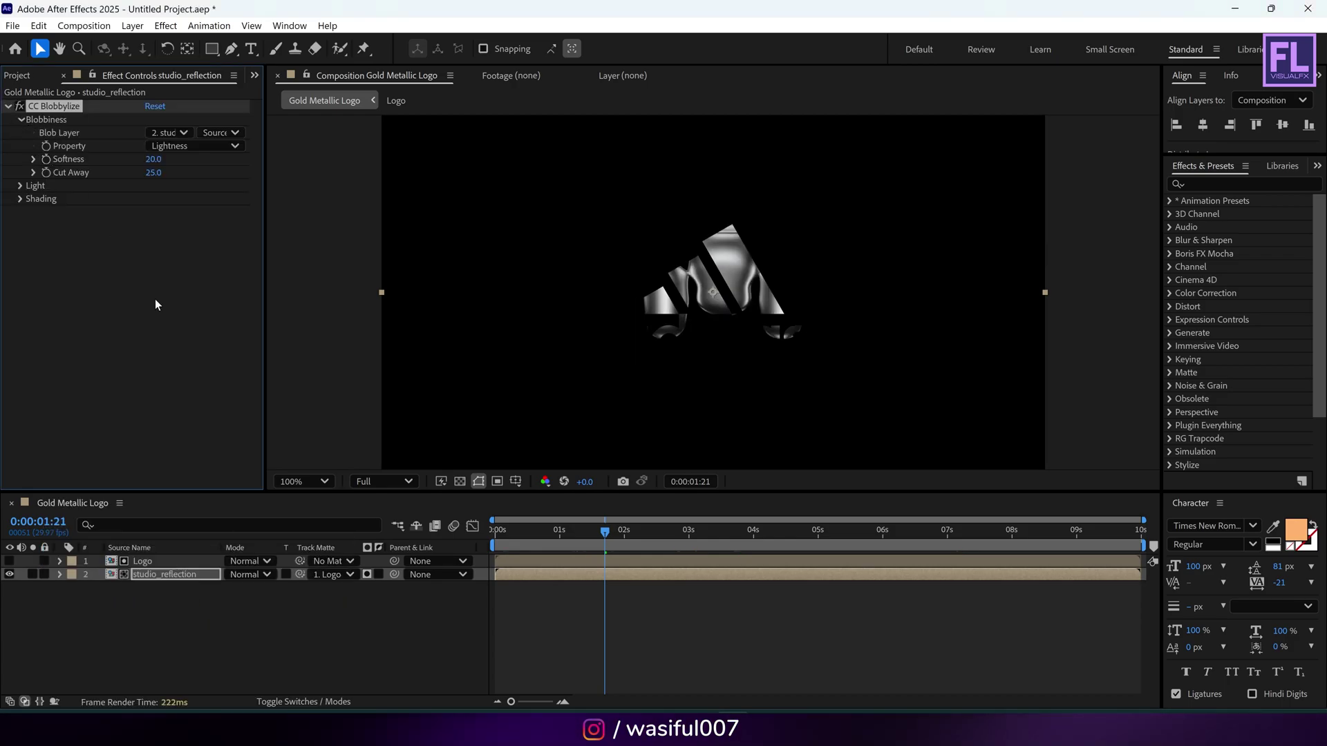
click(168, 132)
click(196, 172)
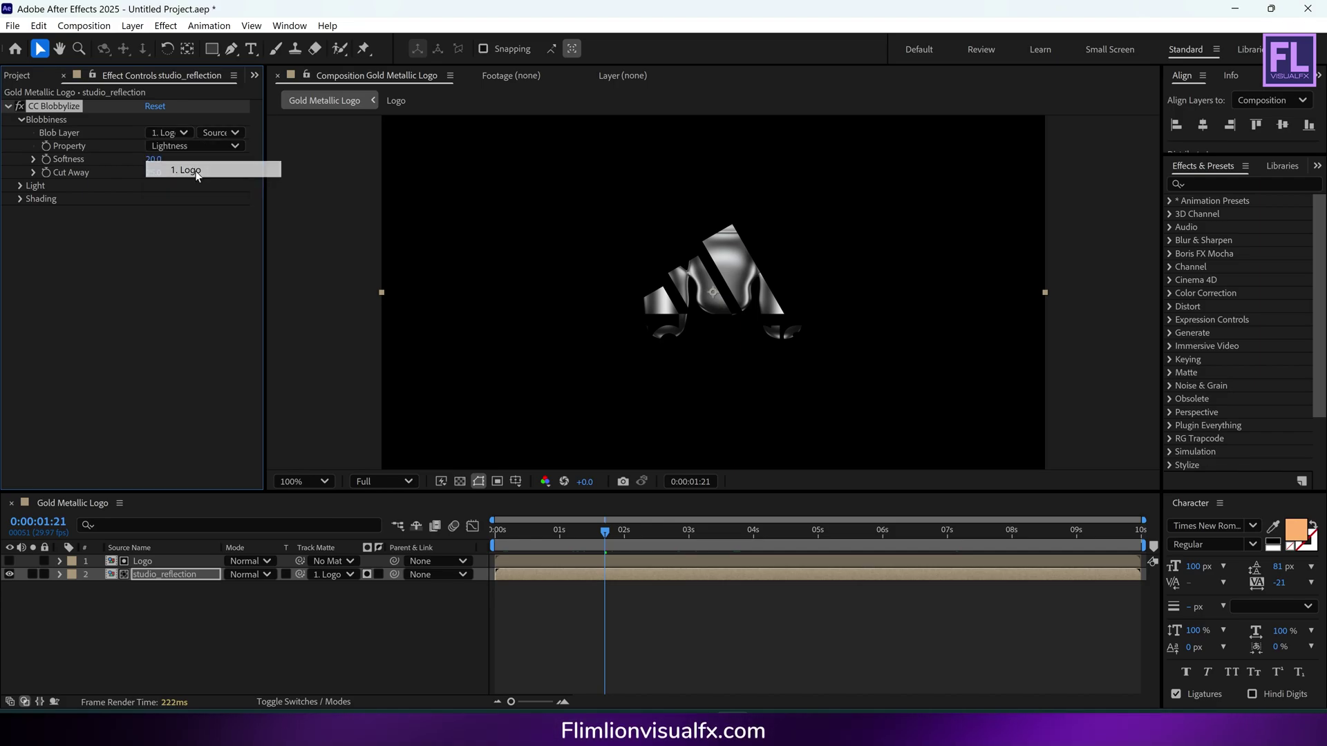
click(171, 147)
click(179, 211)
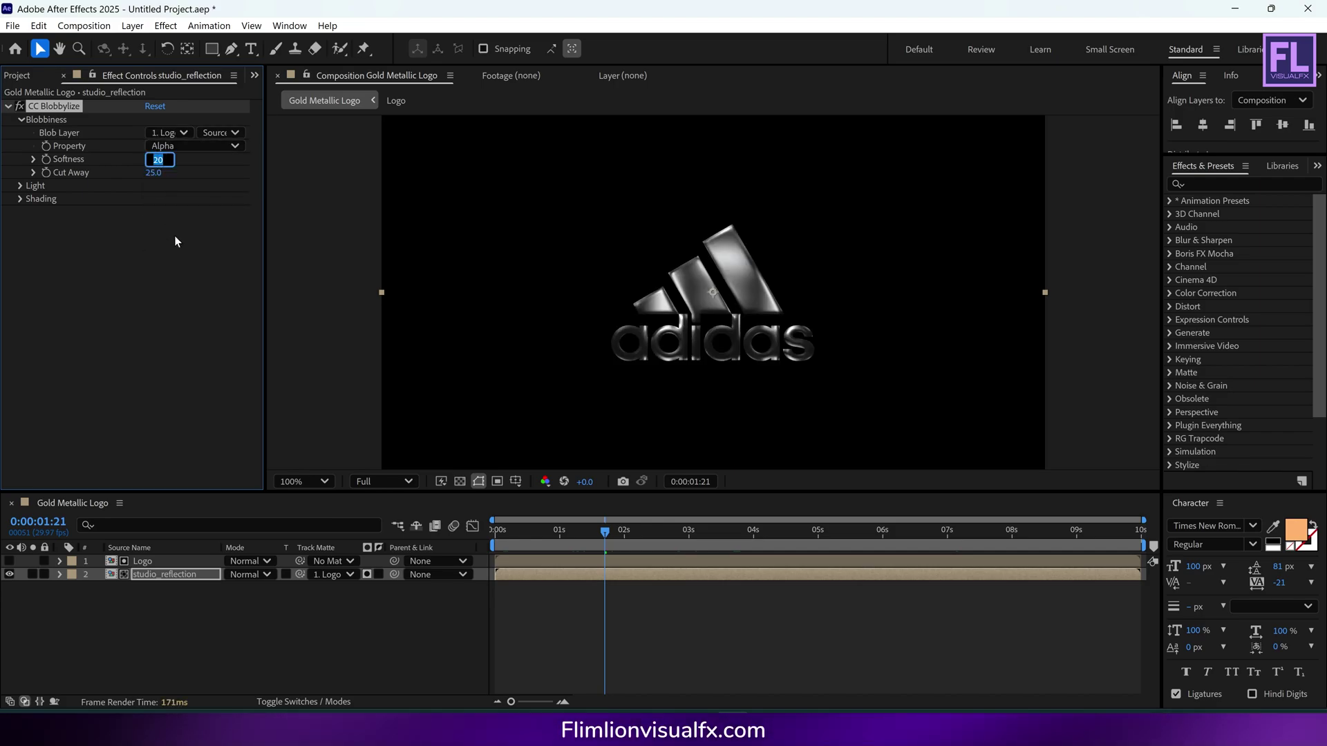
text(6)
key(Return)
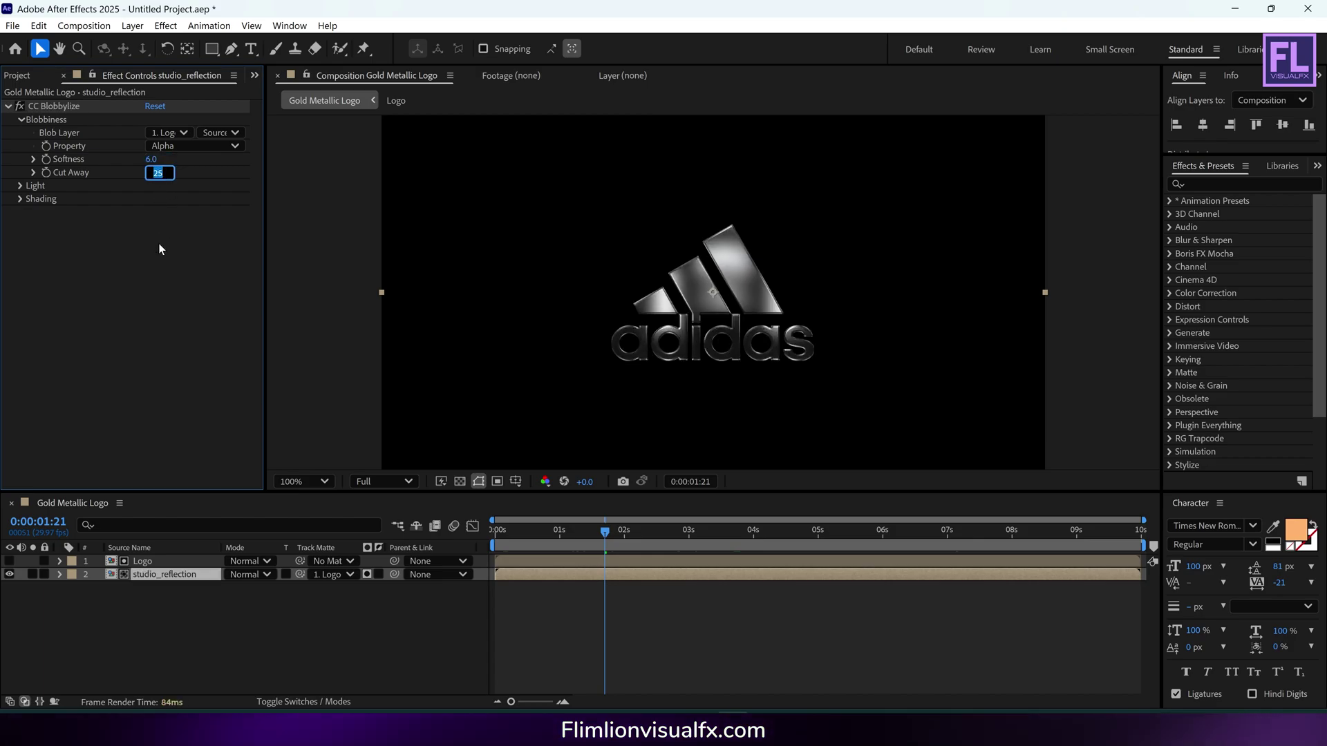
Step: Create an adjustment layer above the Logo layer and apply the Tritone effect to it
right_click(131, 634)
mouse_move(220, 467)
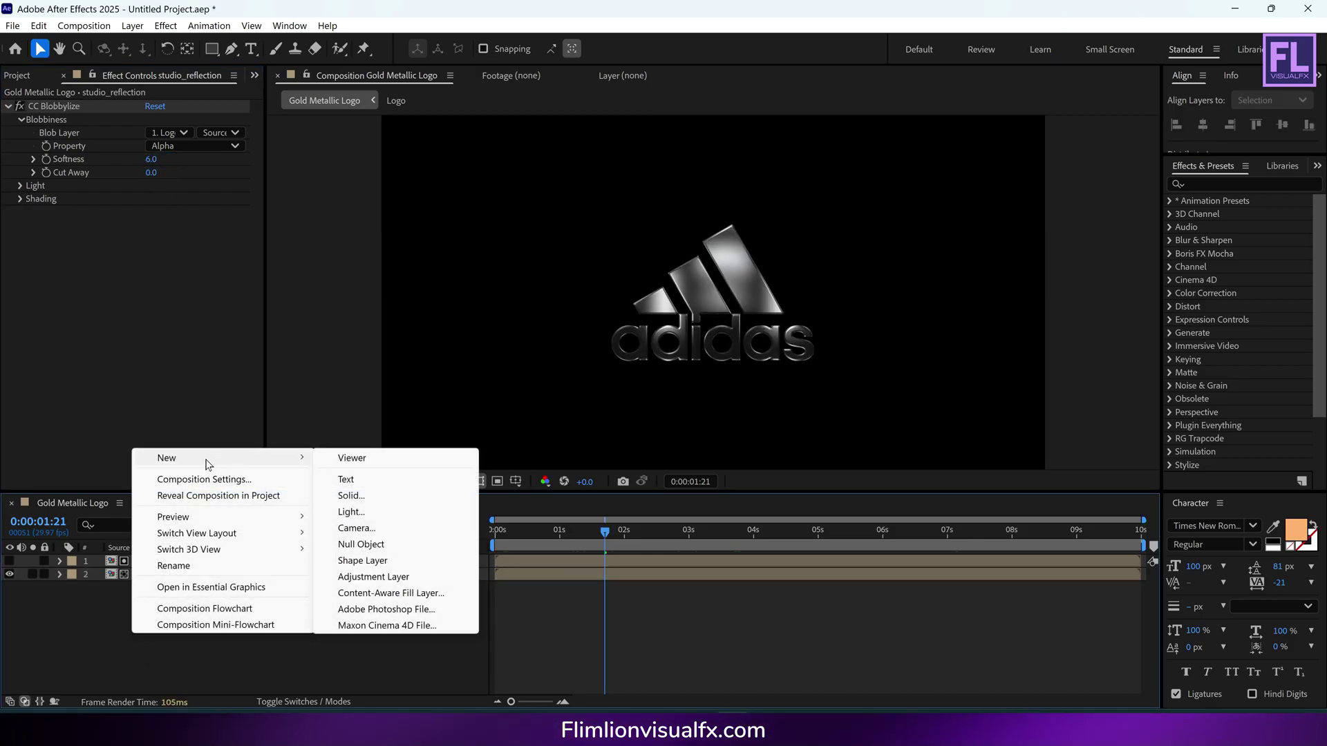
click(385, 582)
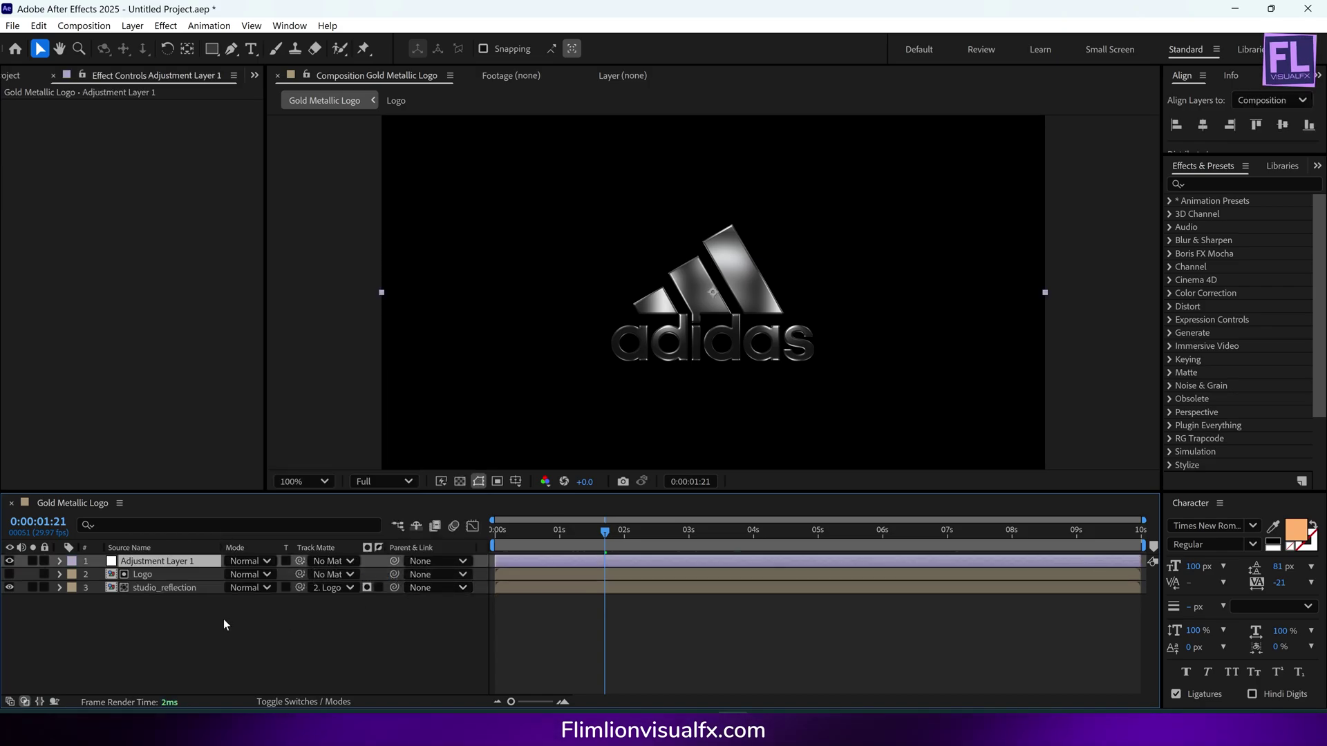
key(ctrl+space)
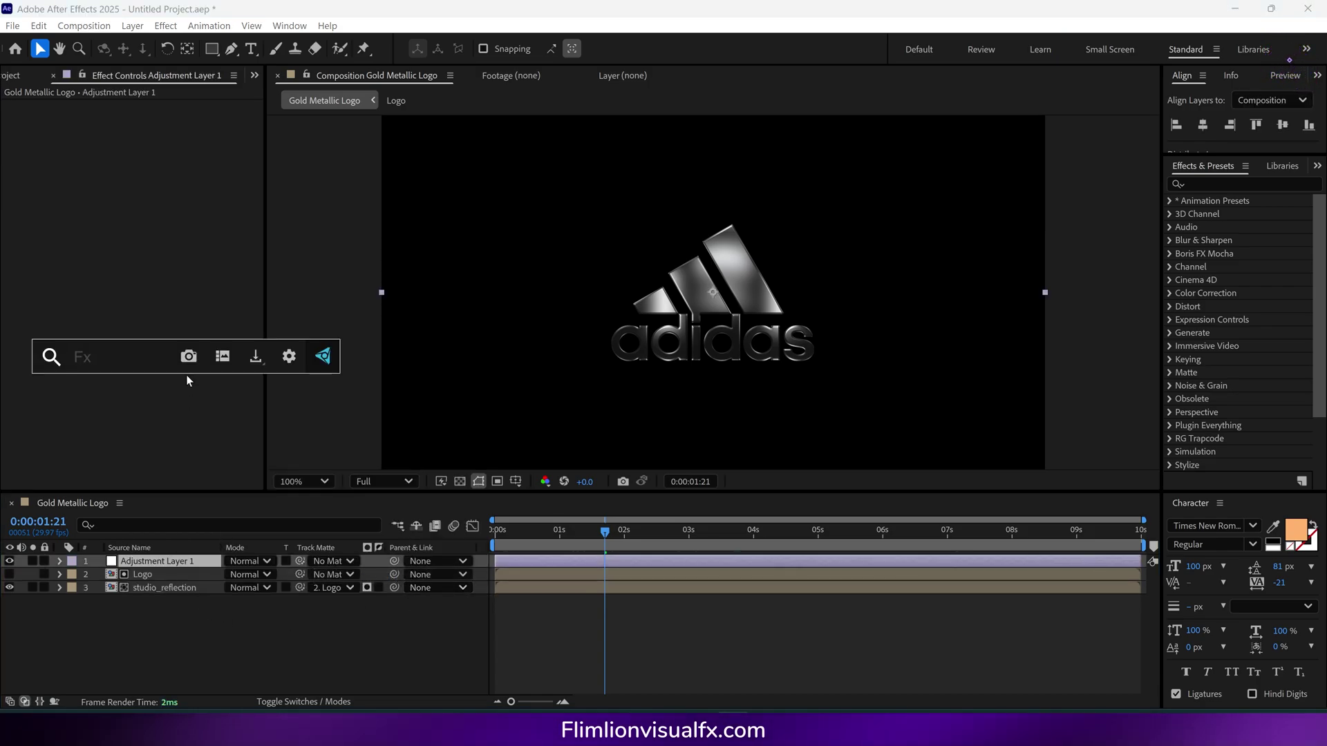
text(trit)
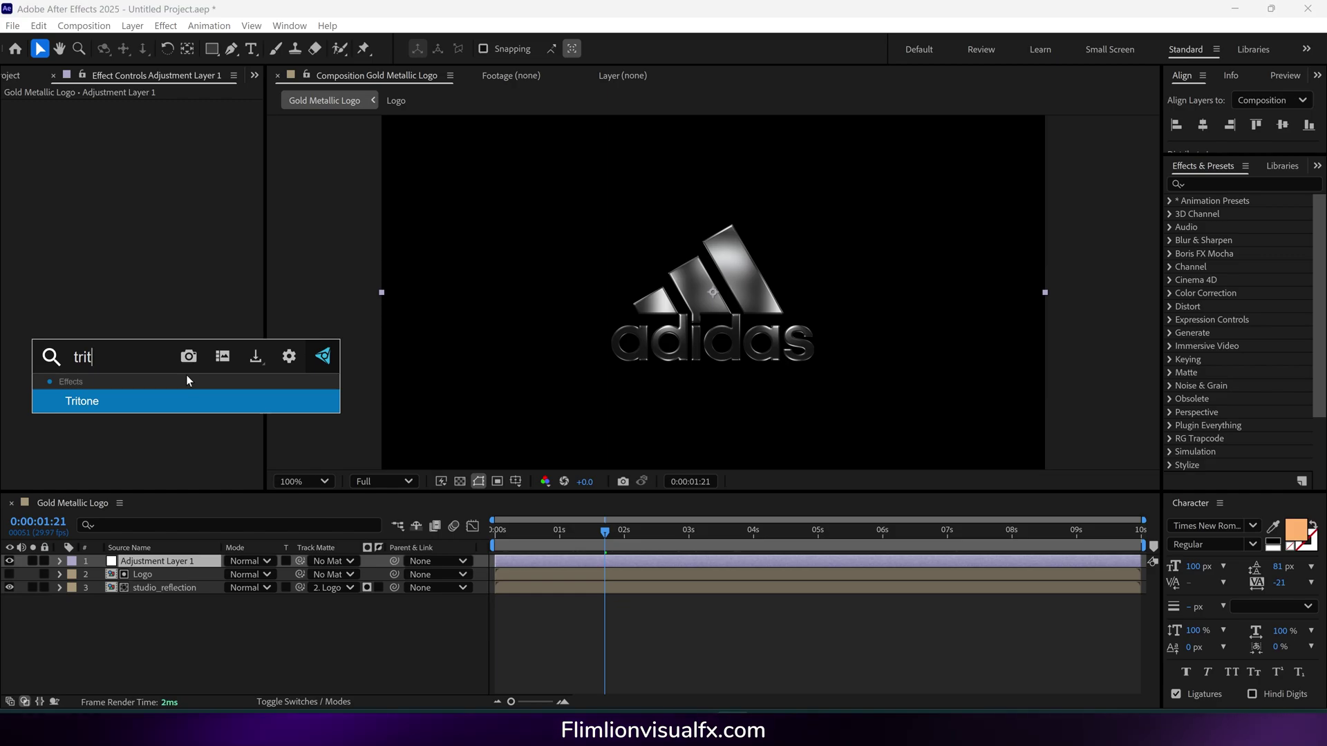
key(Return)
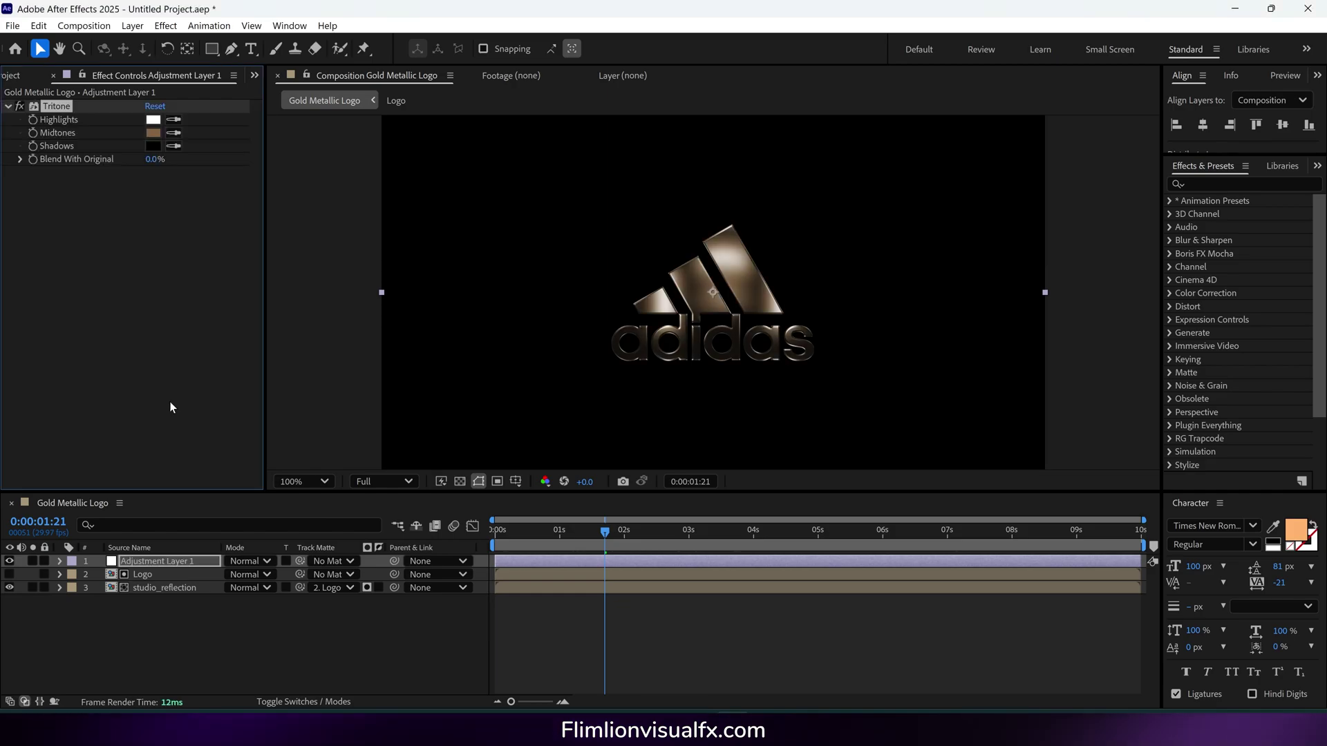
Step: Set Tritone's Highlights to a light gold color, about FFD290
click(153, 123)
drag(663, 235, 329, 161)
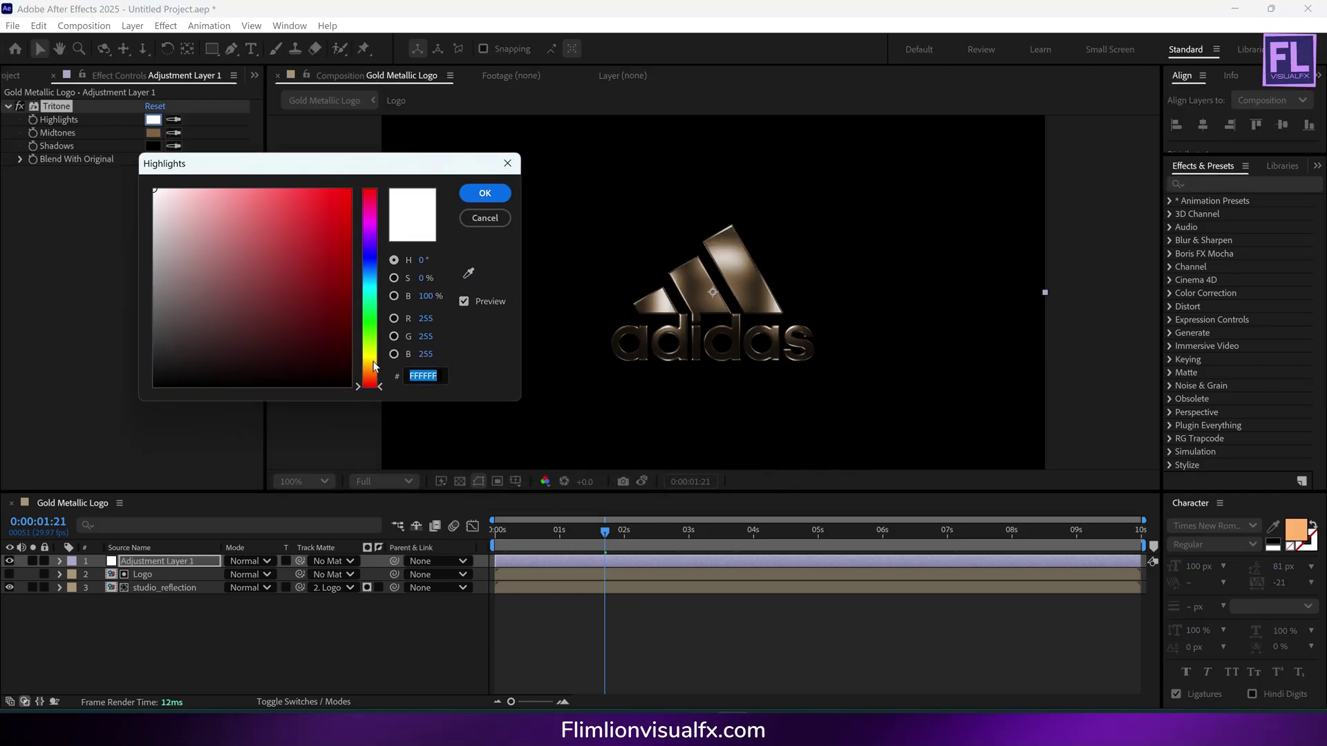
drag(373, 363, 372, 367)
drag(266, 228, 247, 157)
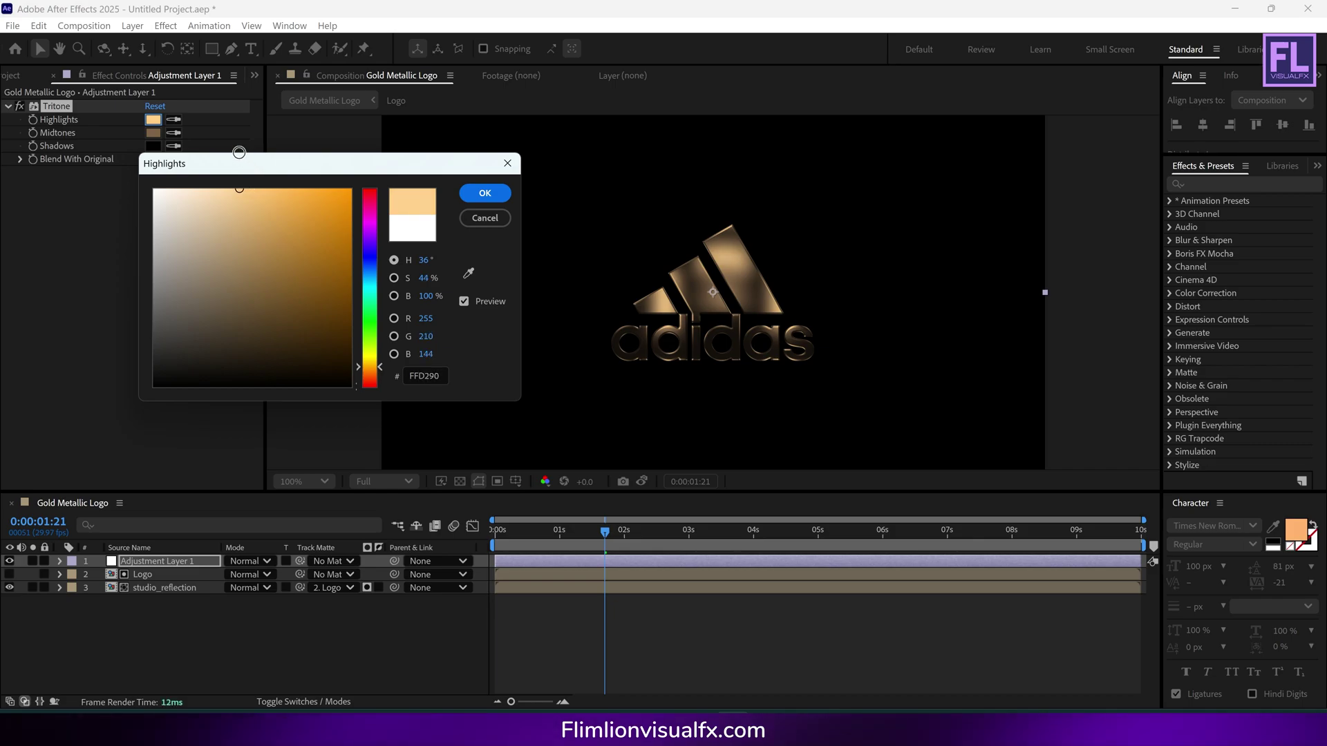
click(485, 193)
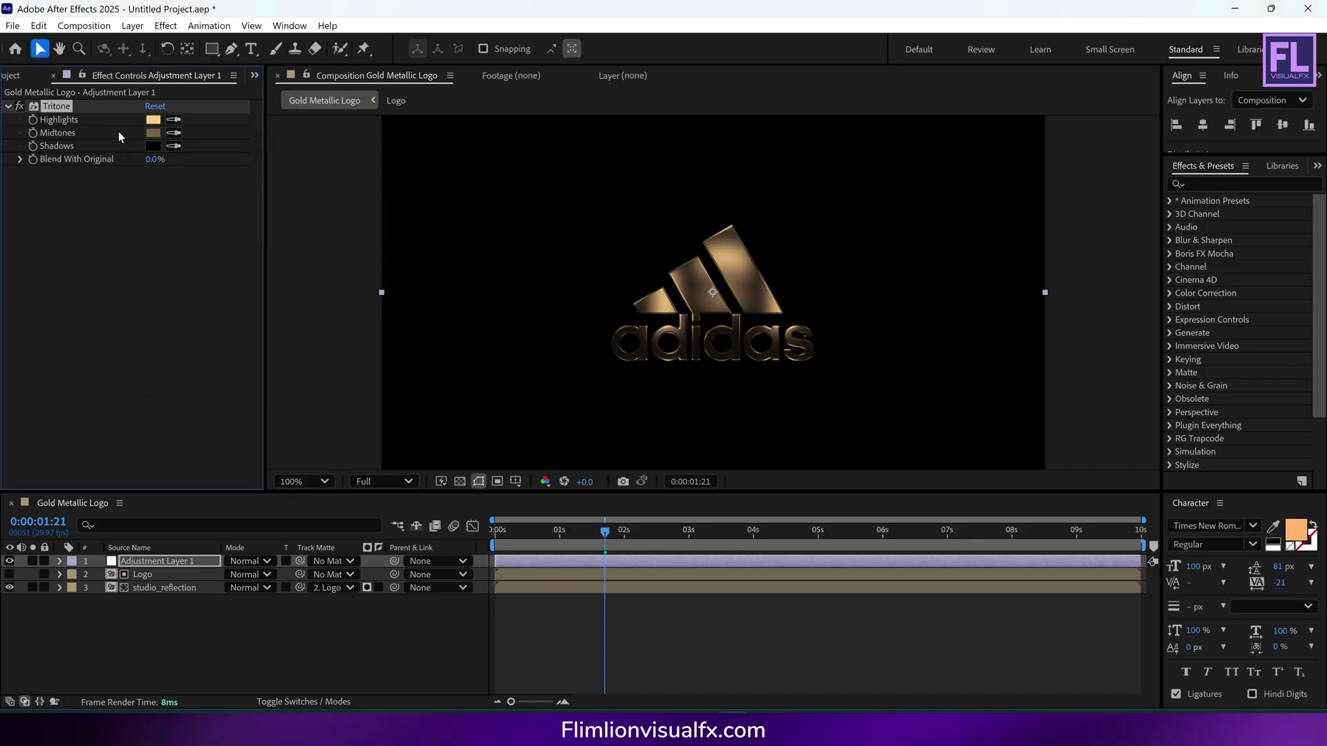
Step: Set Tritone's Midtones to a saturated golden orange, about FFAA4C
click(153, 132)
drag(545, 235, 183, 145)
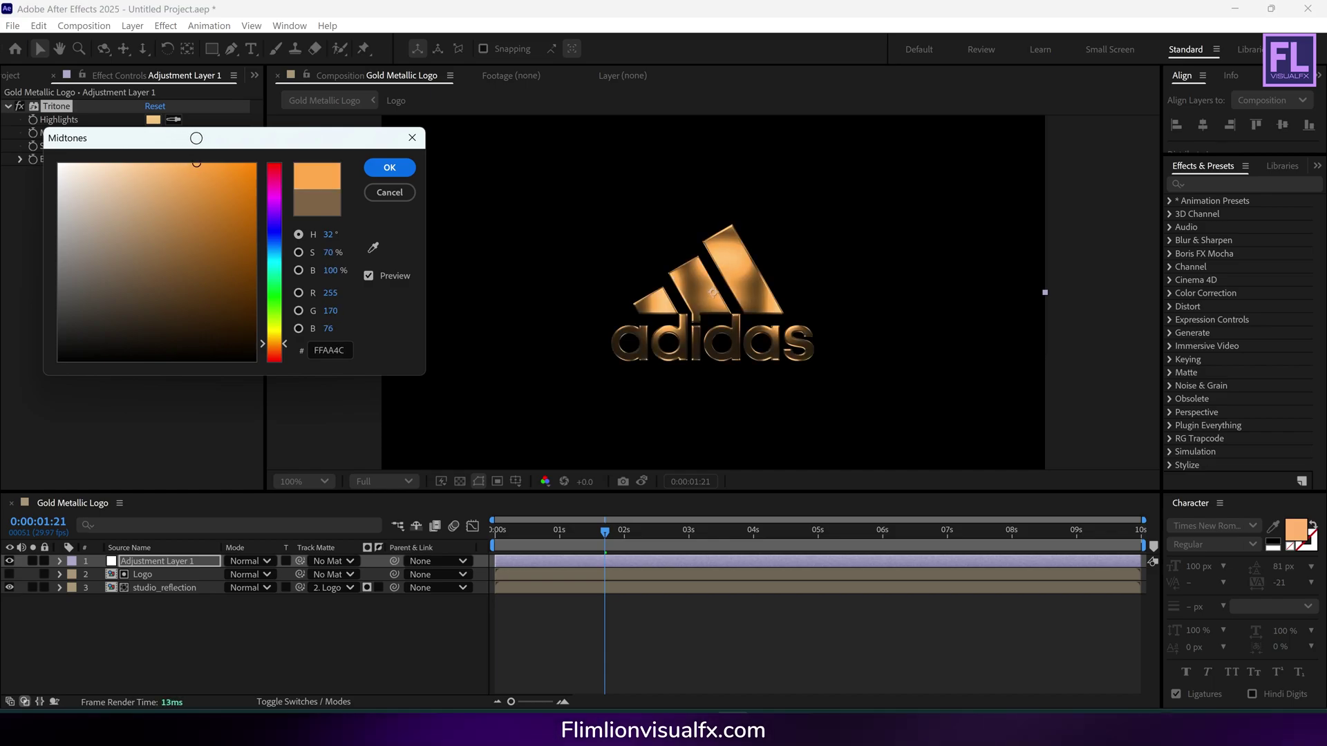
click(390, 168)
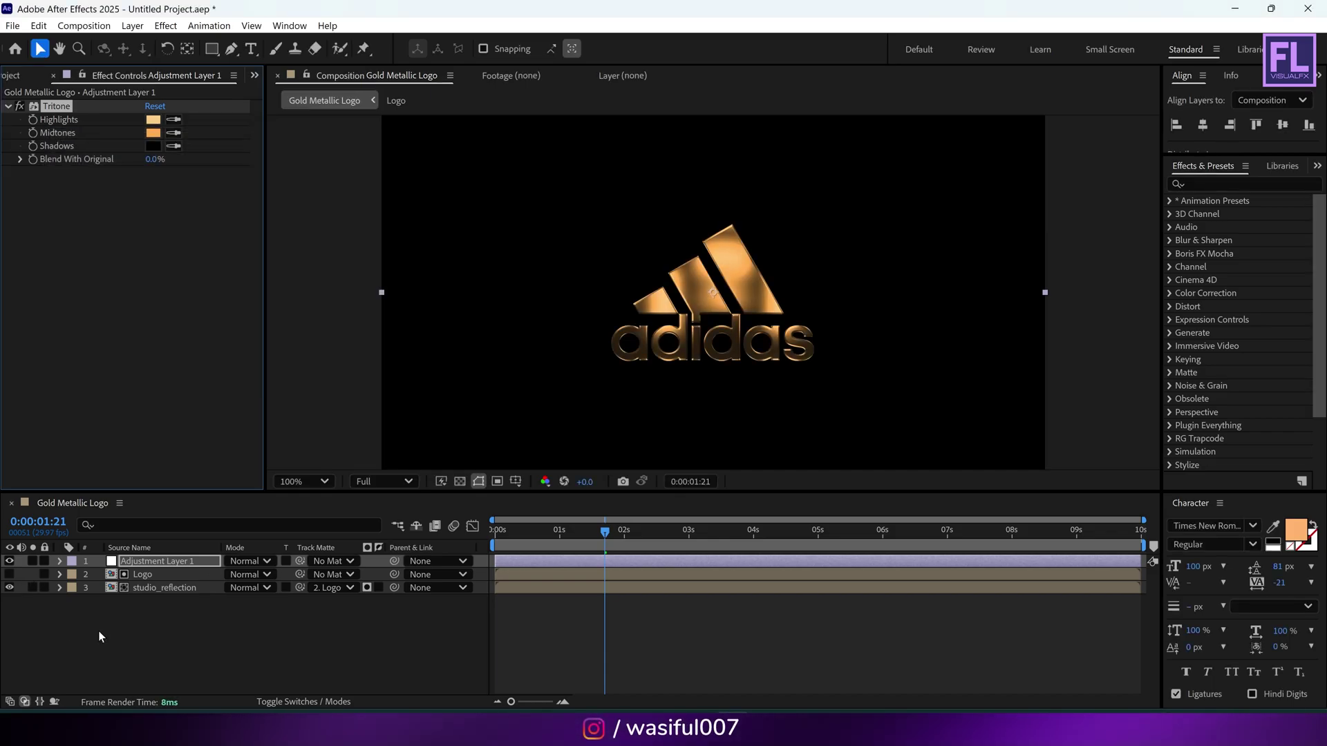
Step: Place black-stacked-stones.jpg as the topmost layer and scale it down to about half the composition's width, still covering the logo
click(80, 637)
click(11, 75)
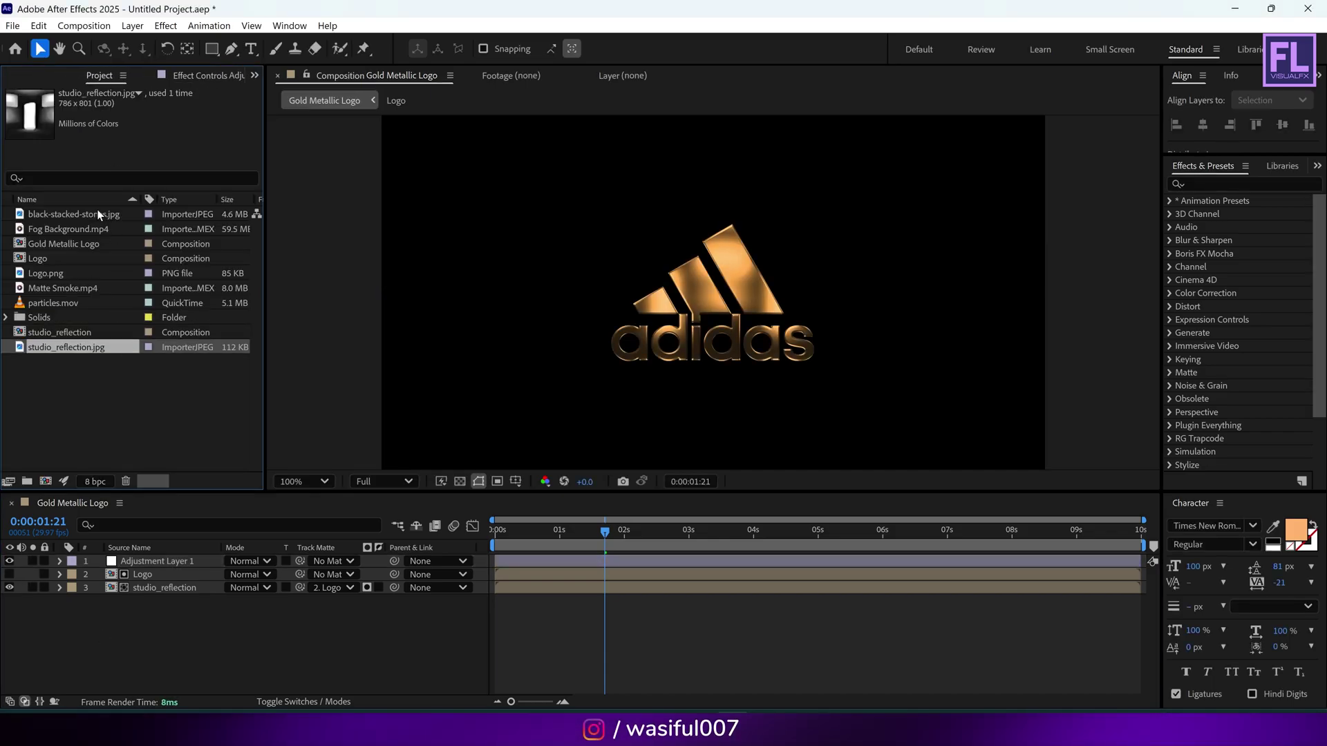
drag(80, 214, 156, 564)
scroll(719, 339, down, 2)
drag(972, 293, 800, 282)
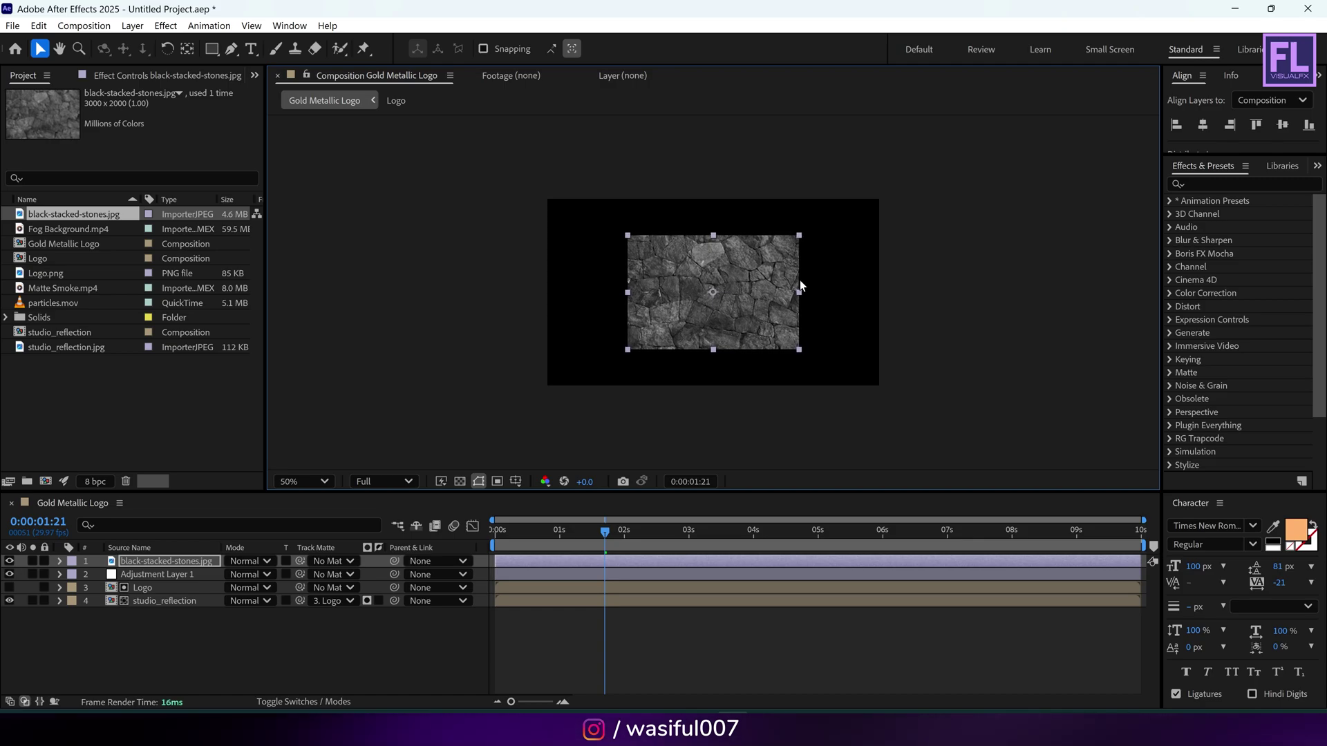
scroll(801, 283, up, 2)
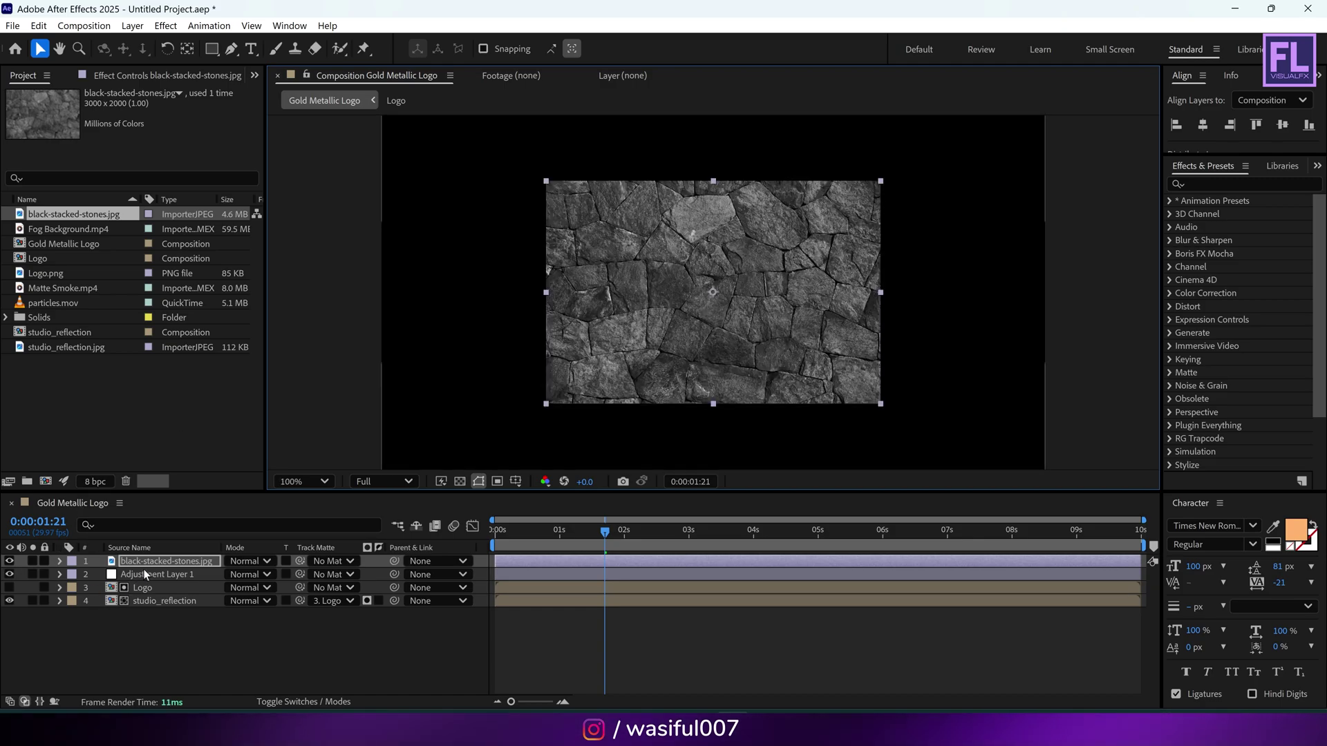
Step: Duplicate the Logo layer, move the copy above the stones layer and set it as that layer's track matte
click(142, 615)
click(143, 589)
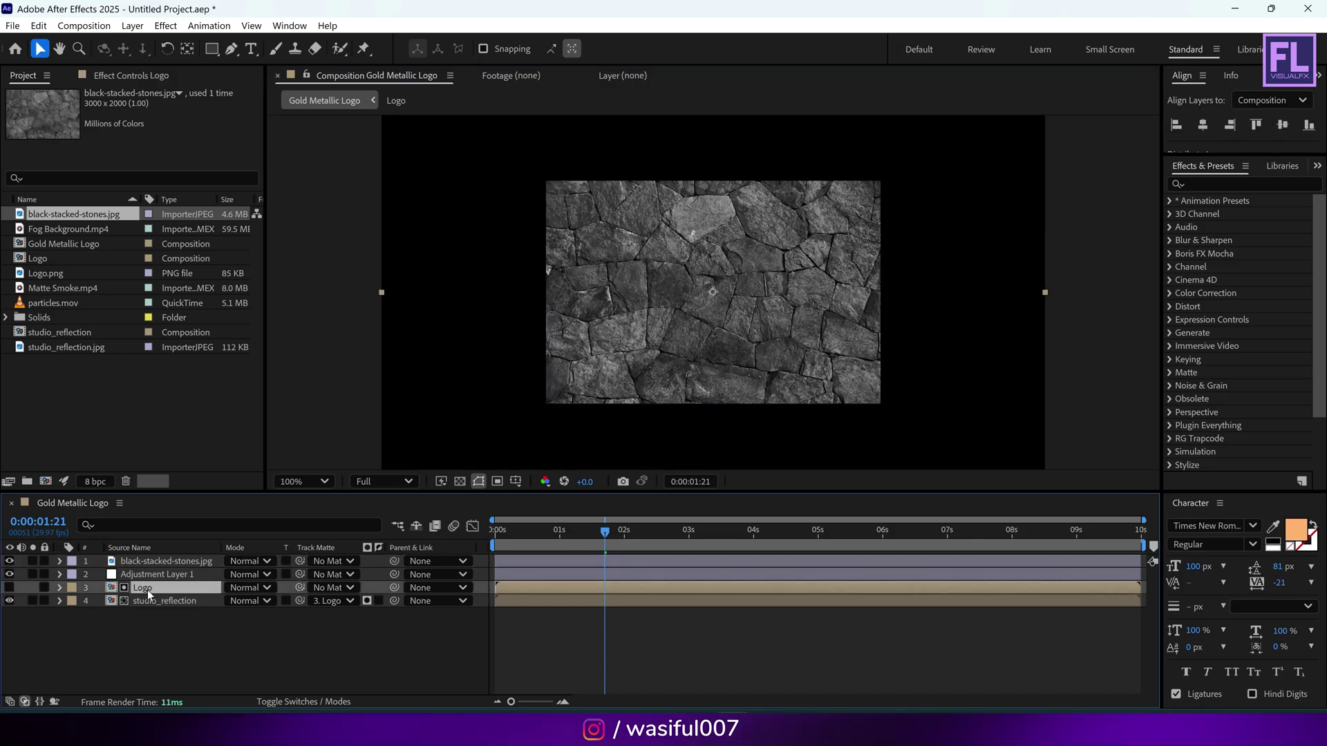
key(ctrl+d)
drag(144, 588, 177, 559)
click(152, 574)
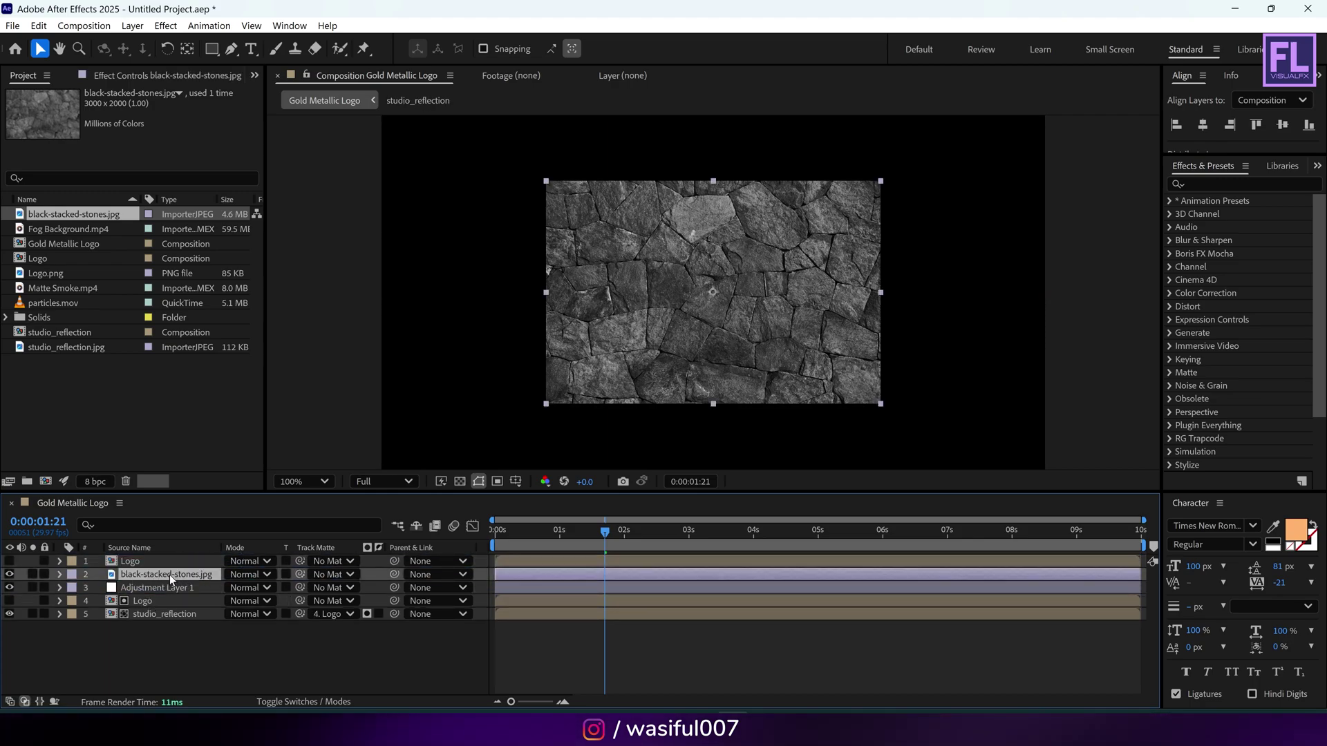
click(338, 575)
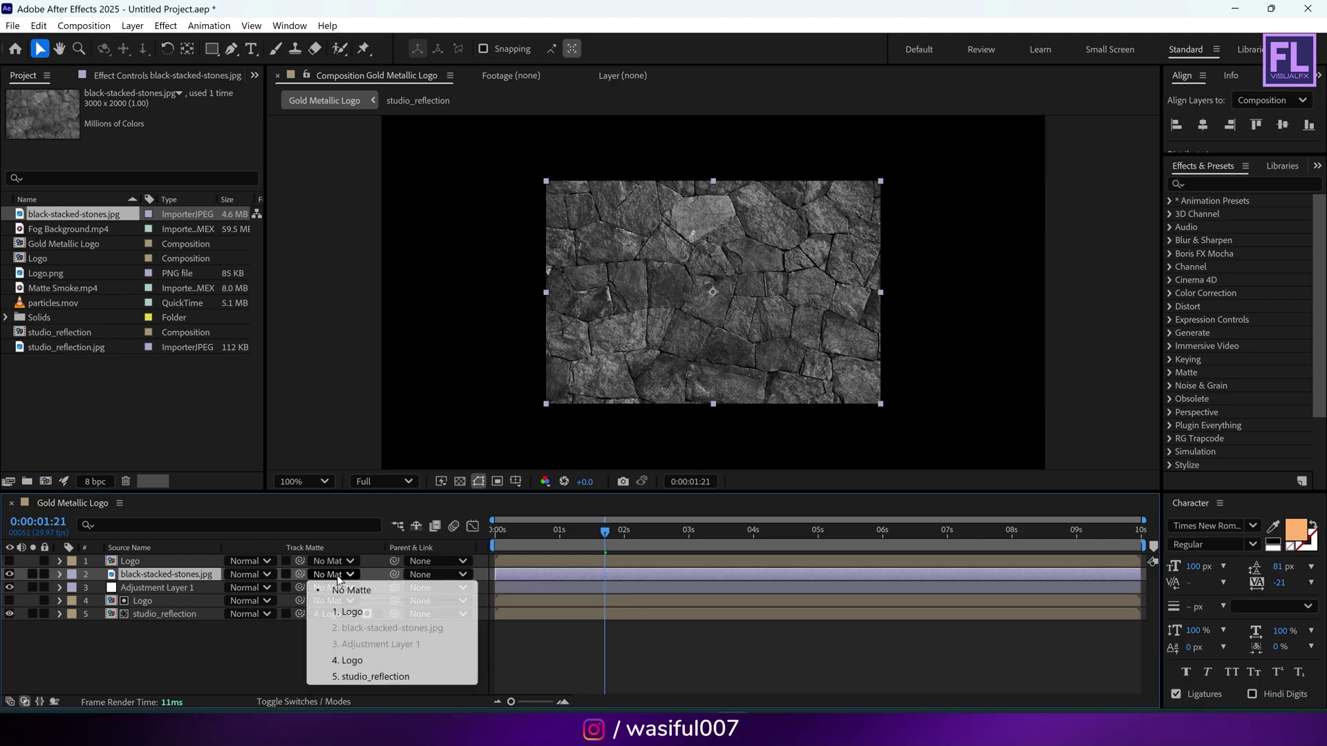
click(352, 612)
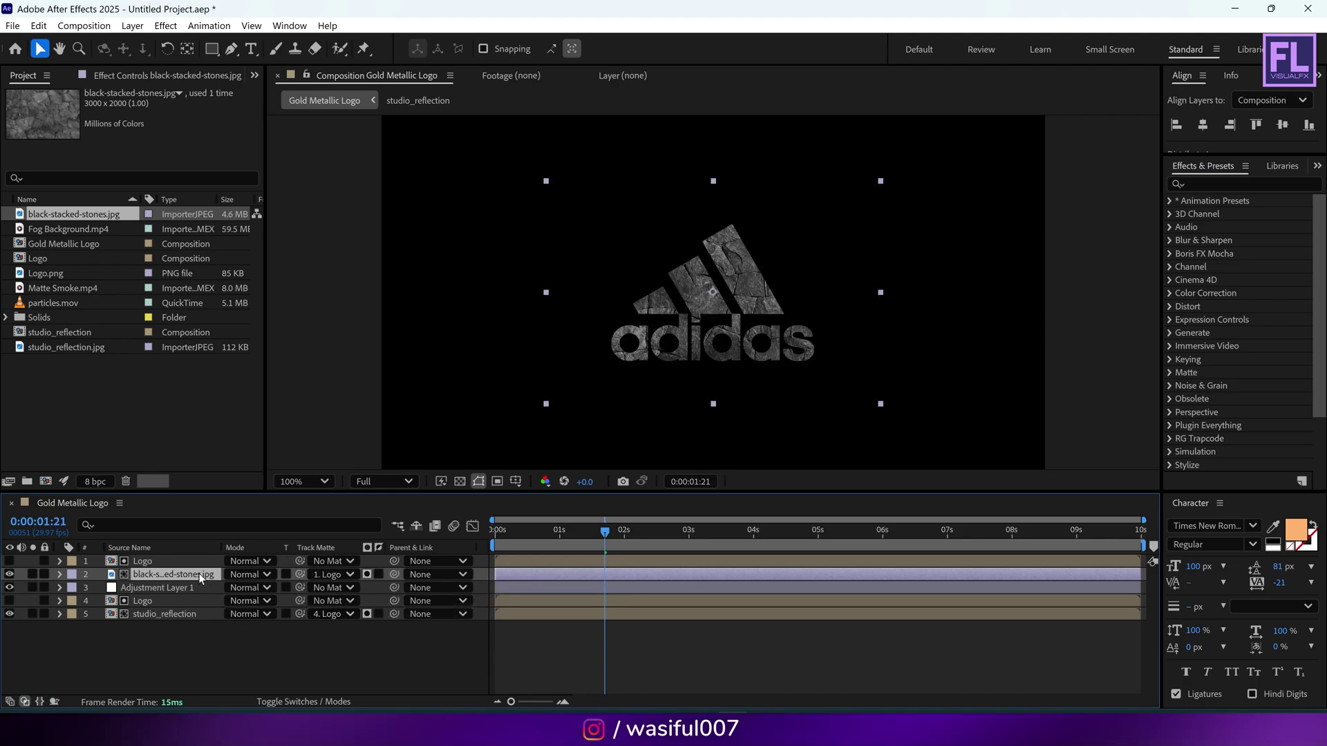
Step: Set the stones layer's blending mode to Classic Color Dodge and check the gold texture through to 0:00:06:15
click(246, 576)
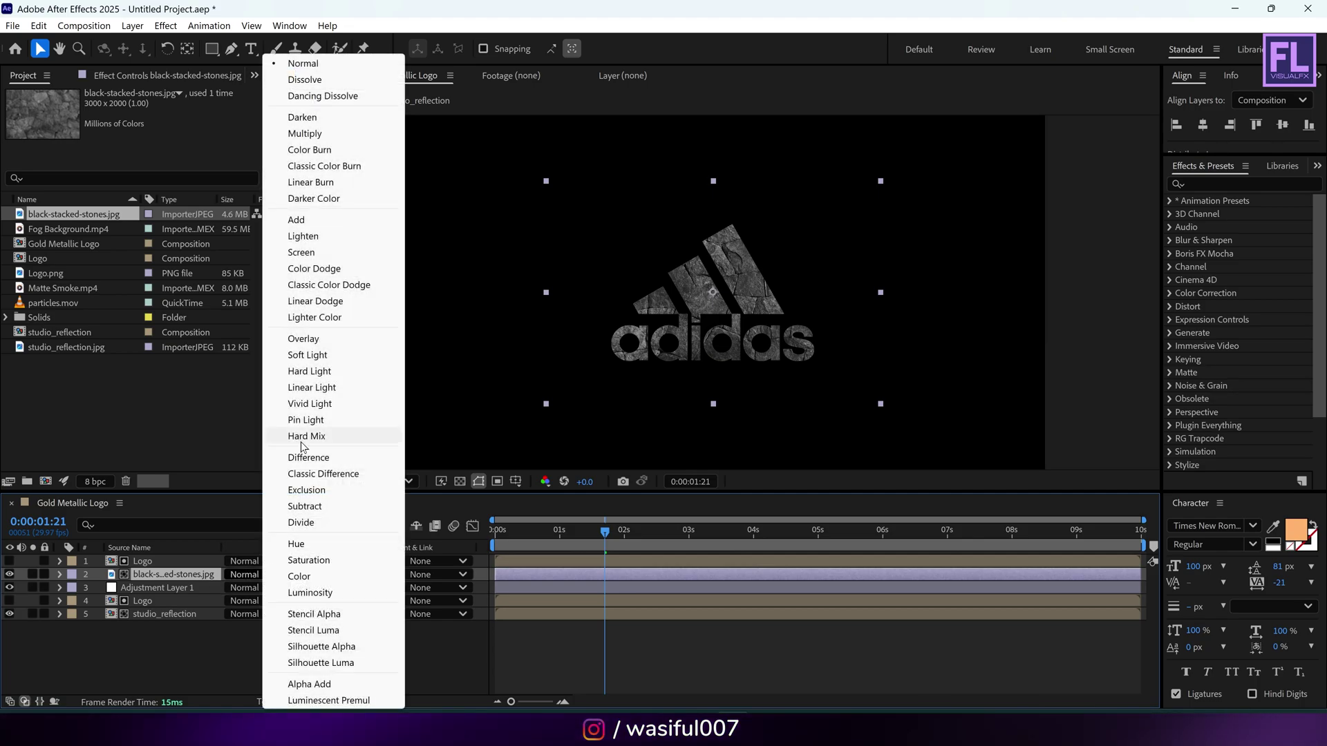
click(327, 289)
key(period)
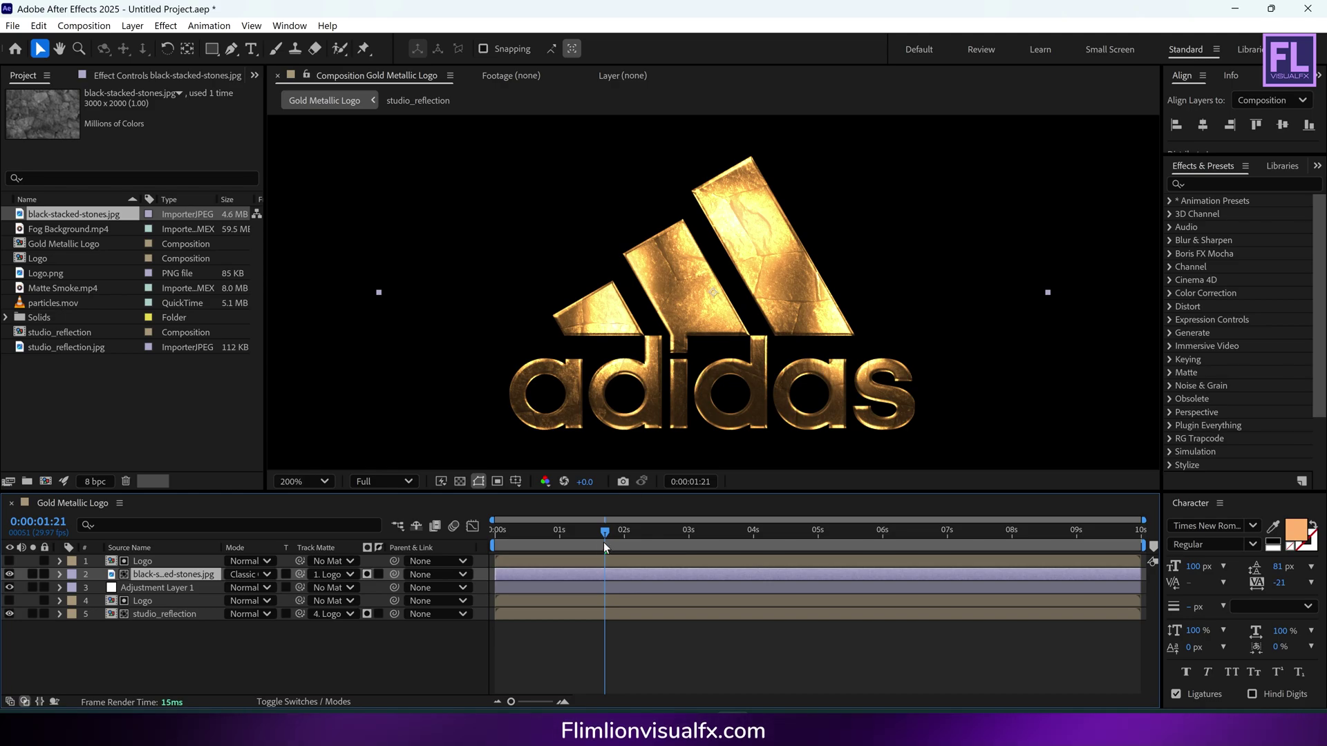
drag(711, 536, 915, 537)
scroll(793, 290, down, 1)
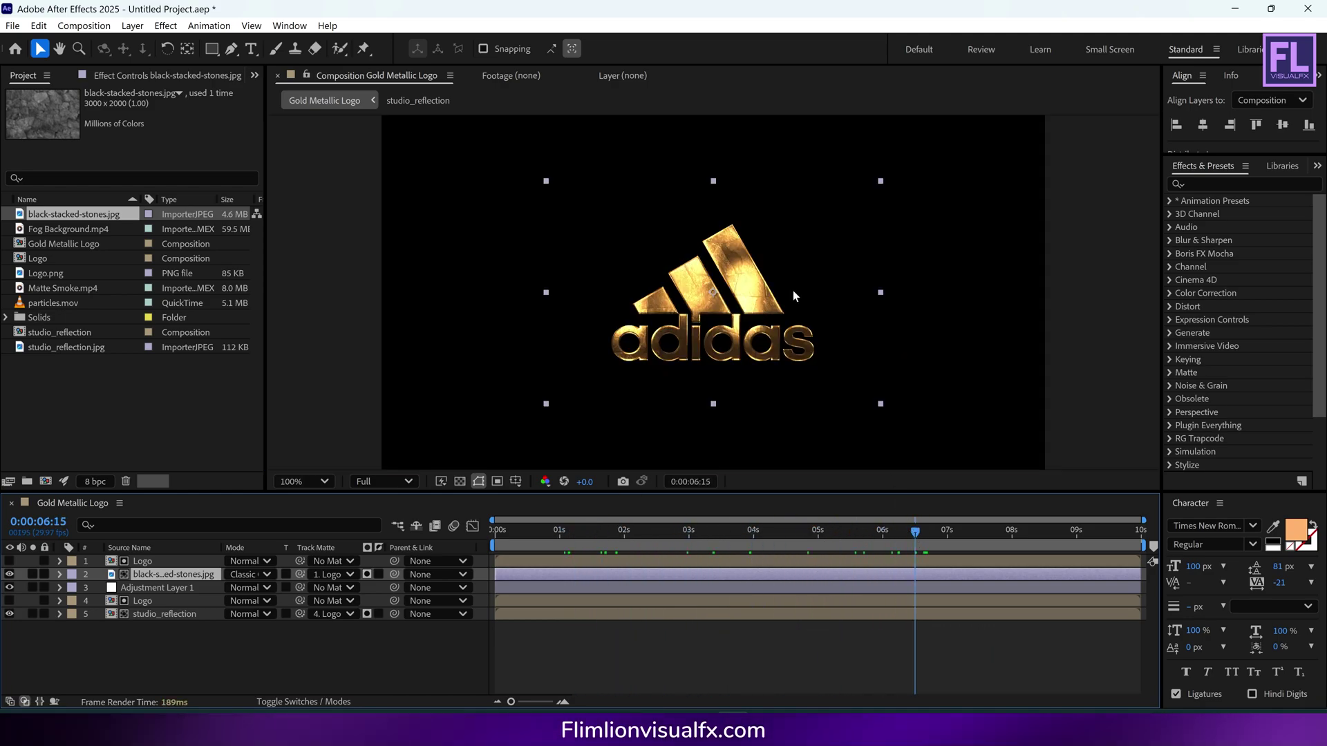
scroll(793, 290, up, 1)
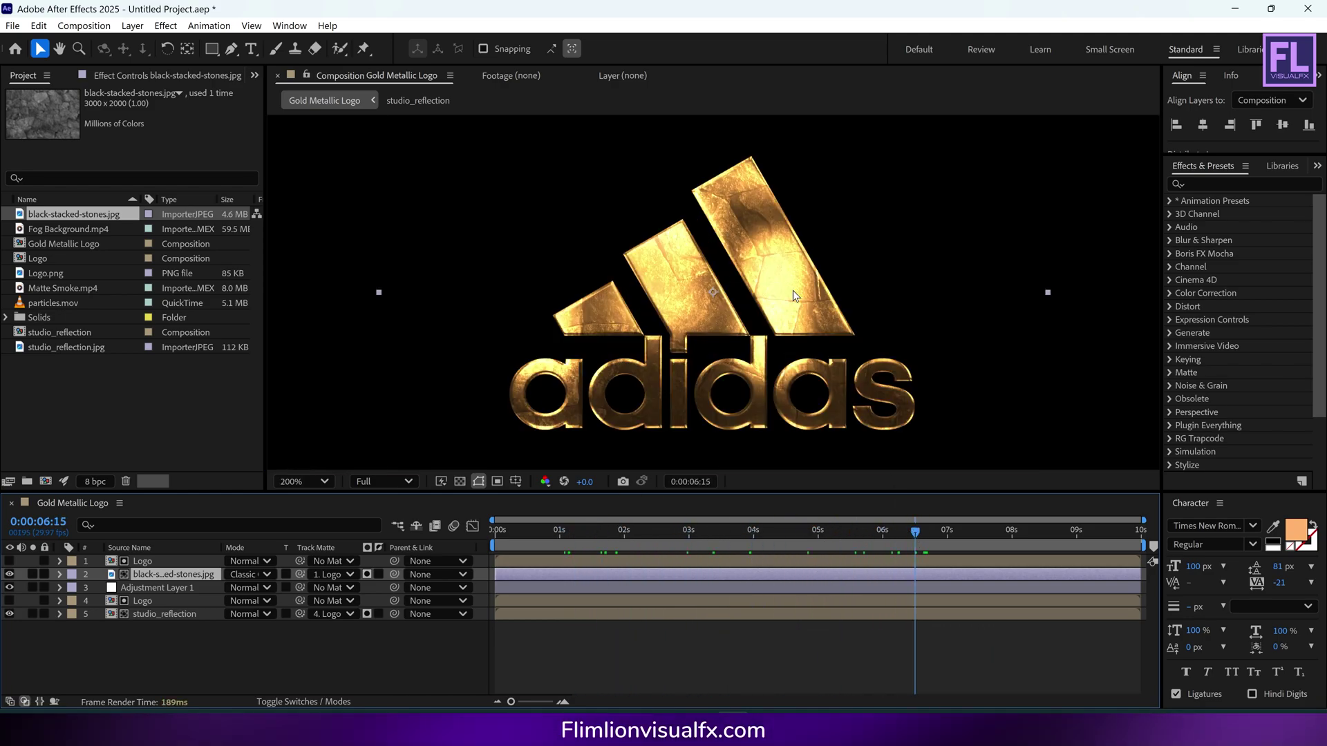
Step: Create a 1920x1080, 29.97 fps, ten-second composition named "Emmiter" and add the Gold Metallic Logo composition to it
click(45, 481)
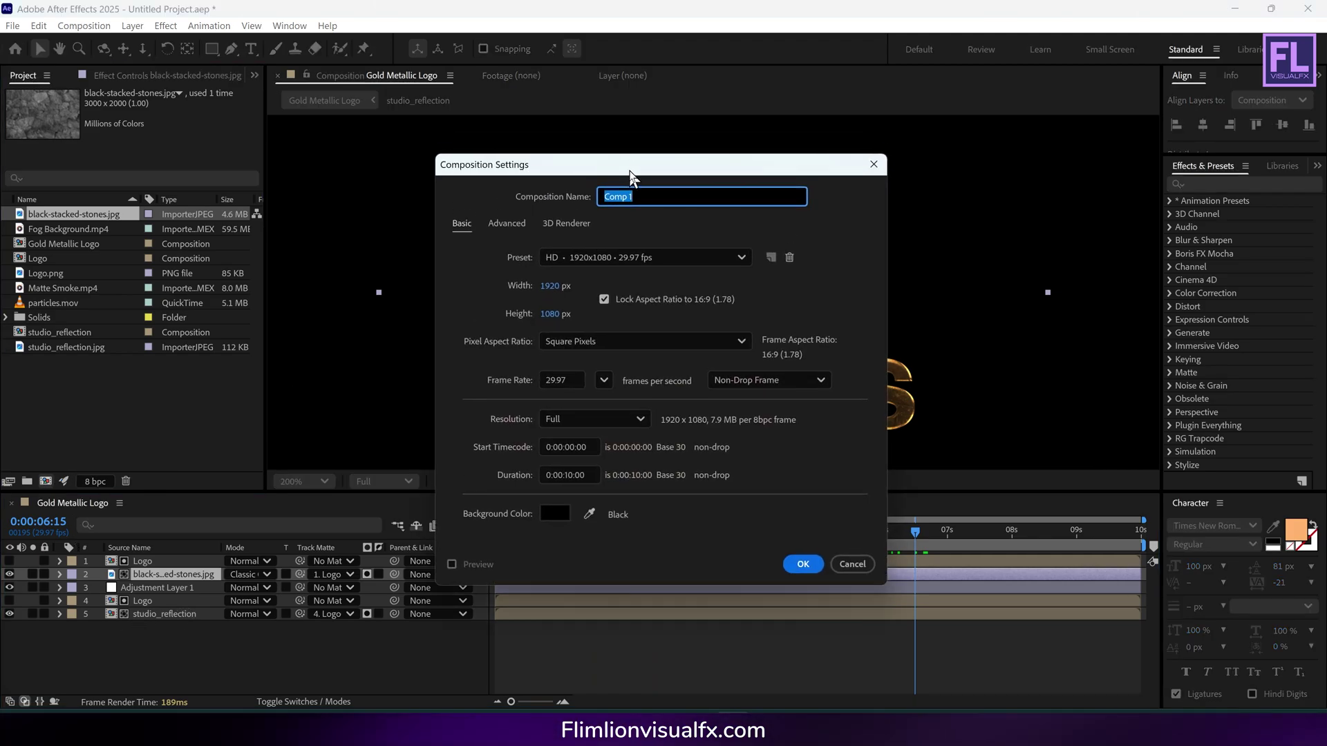
text(Em)
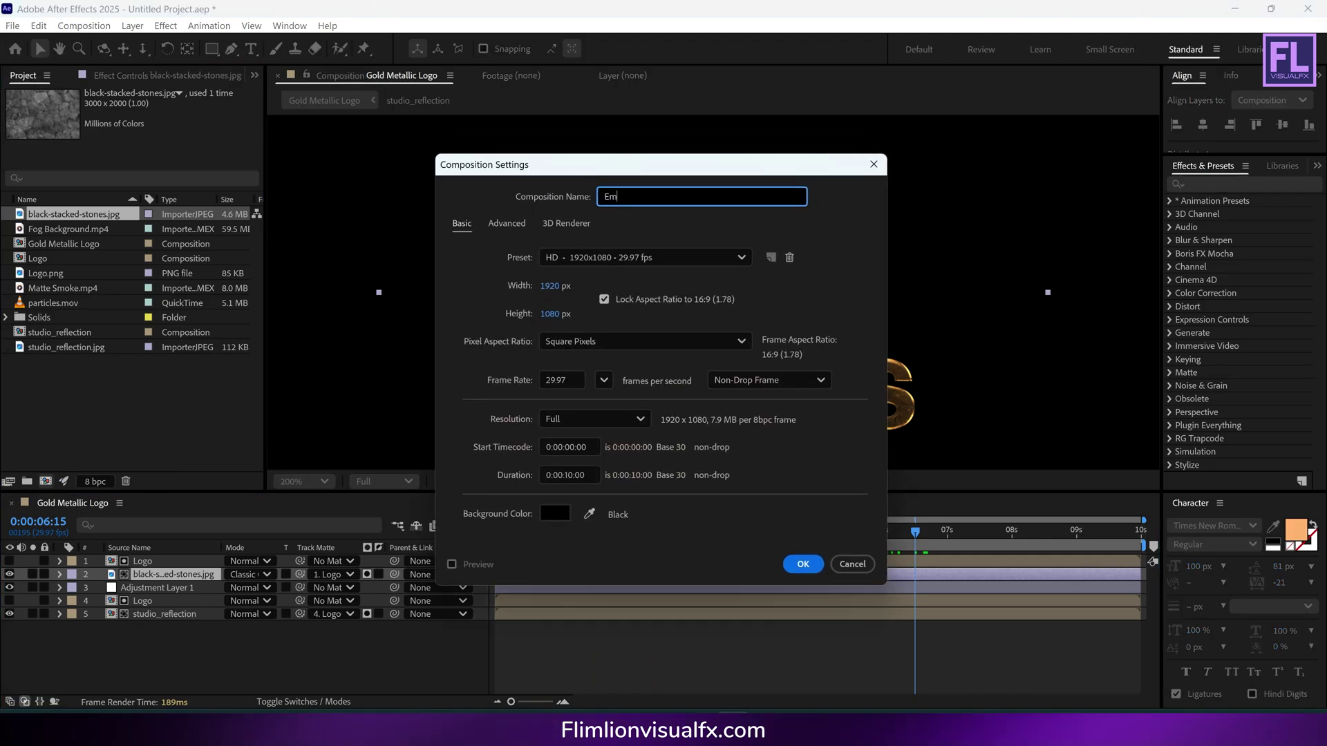
text(miter)
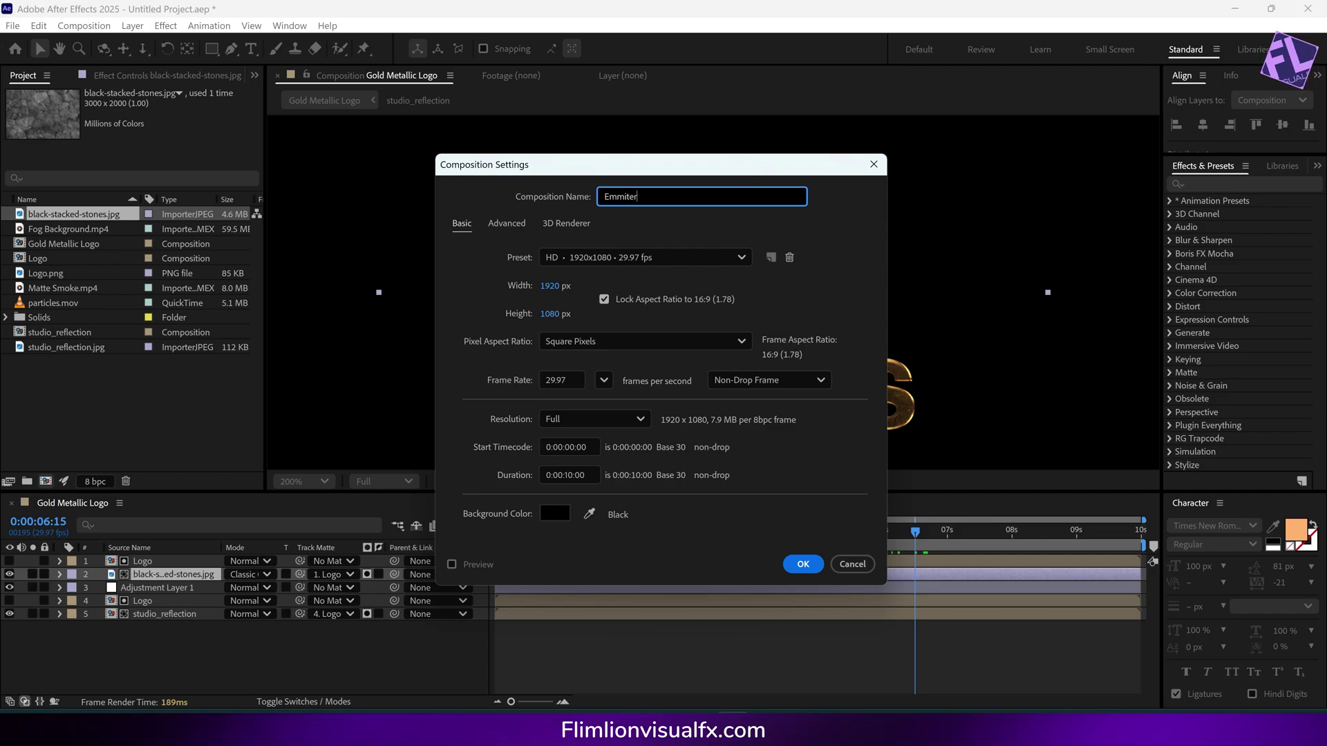
click(802, 564)
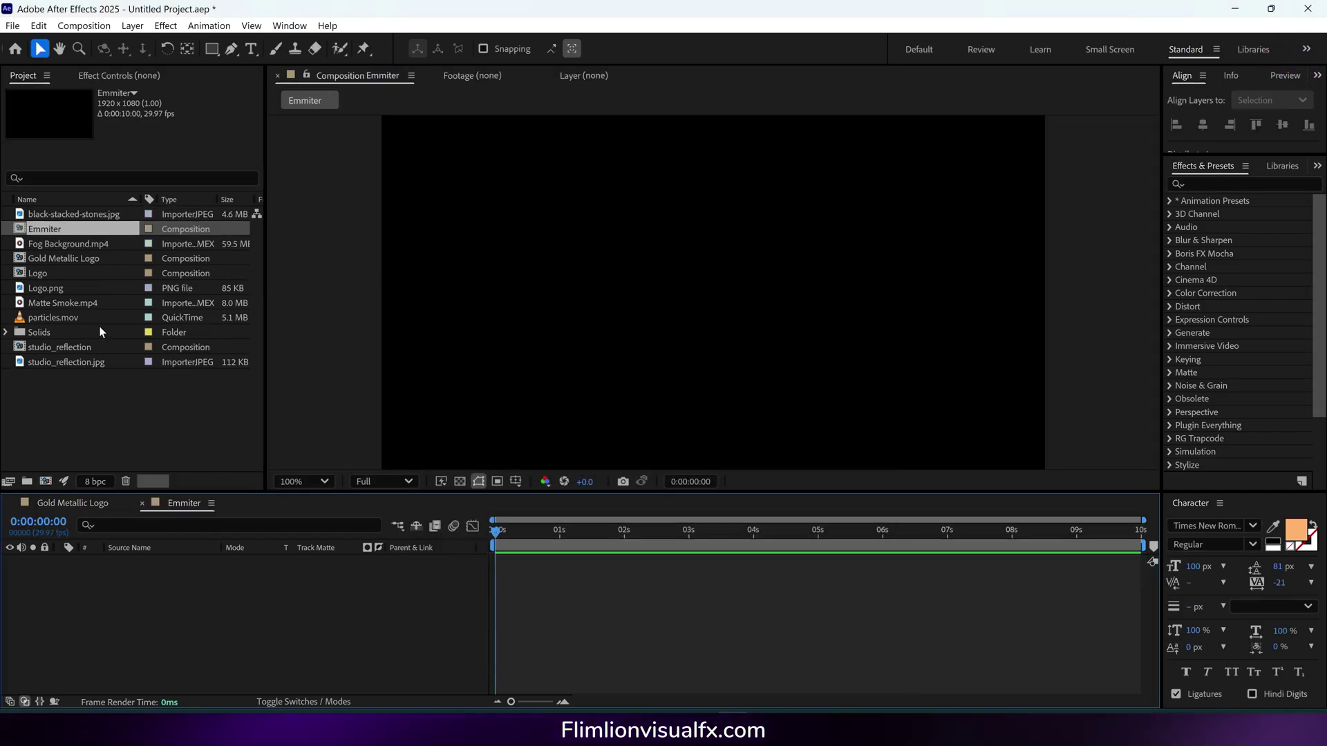
click(59, 260)
drag(78, 264, 159, 590)
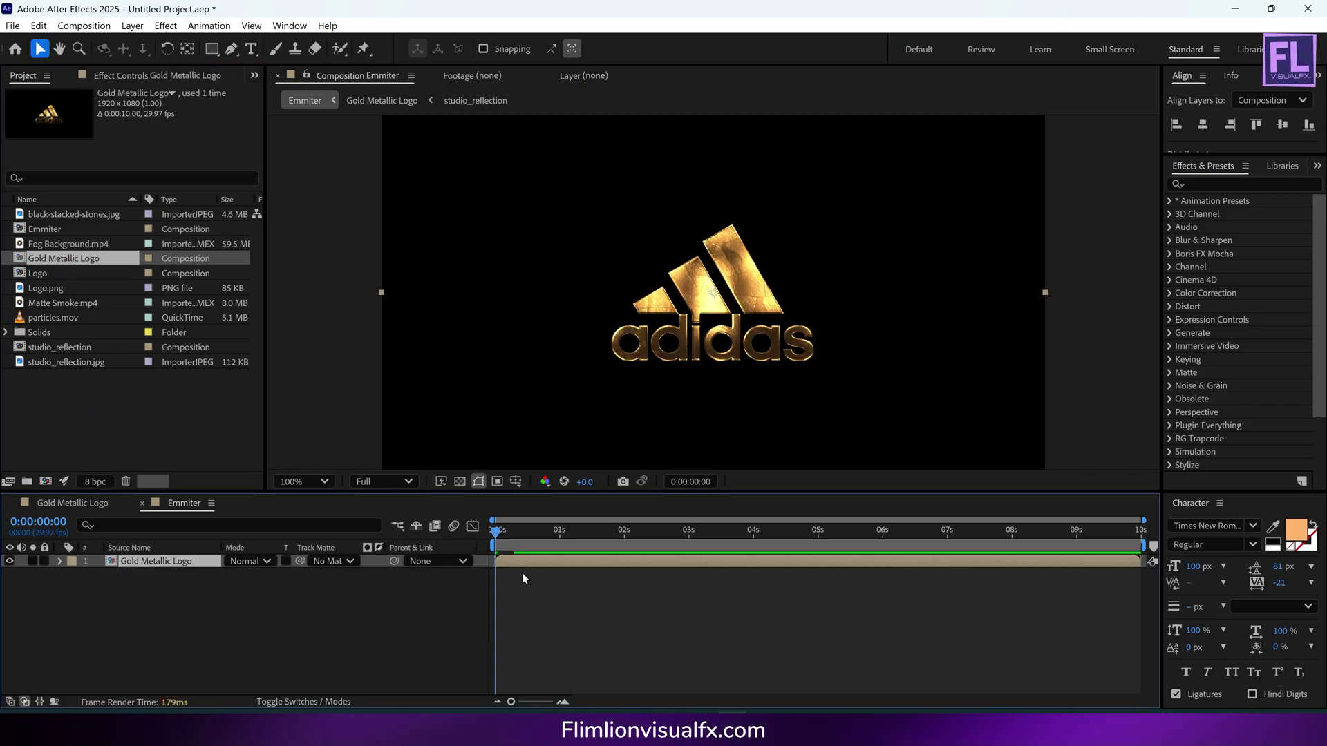
Step: At 0:00:03:00, draw a tall, narrow rectangular mask on the Gold Metallic Logo layer, placed entirely to the left of the logo
drag(517, 536, 690, 541)
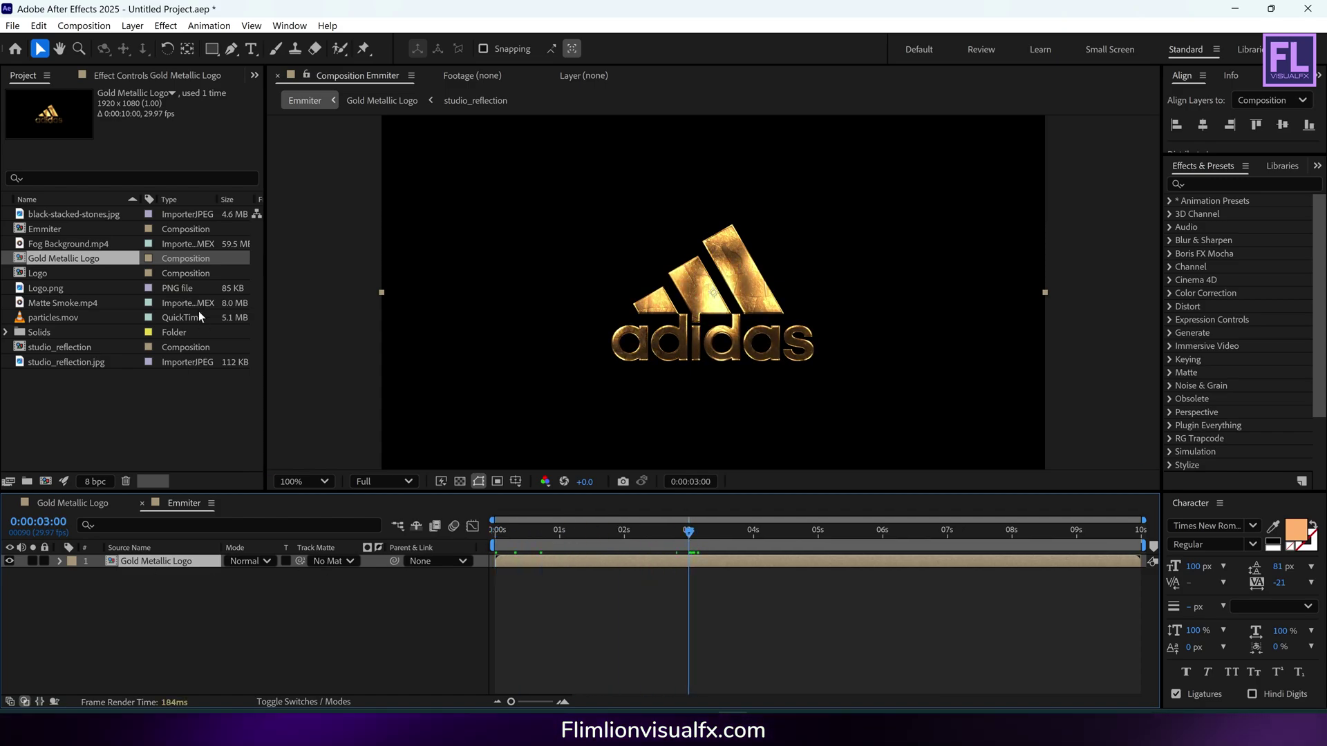
click(213, 50)
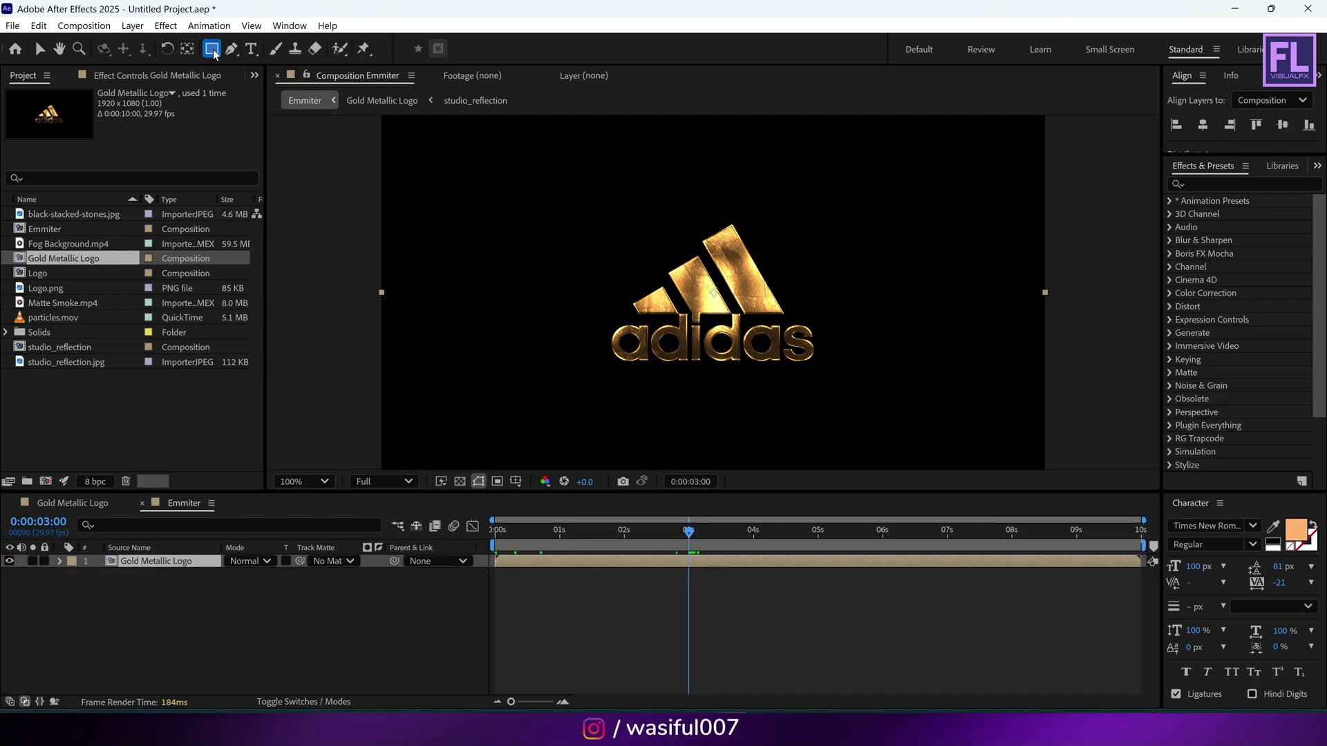
key(apostrophe)
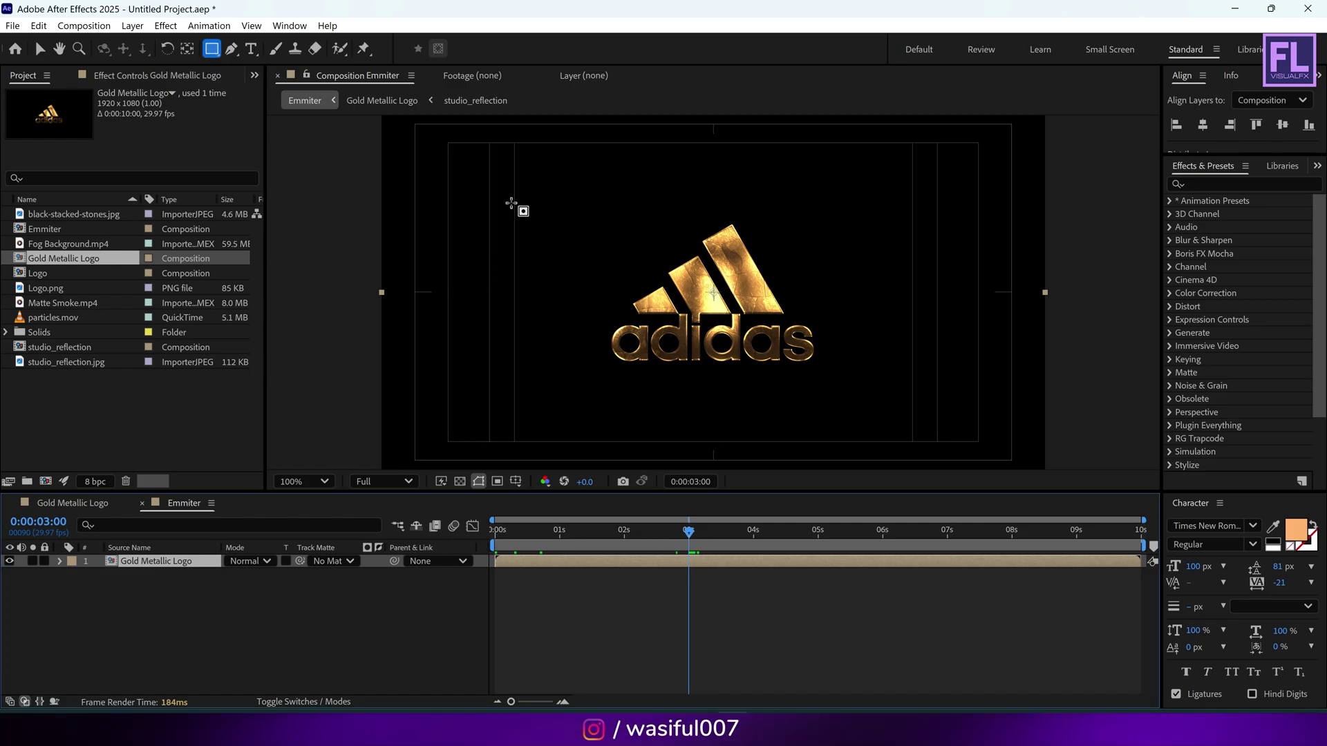
drag(501, 176, 544, 418)
Step: Animate the Mask Path from 0:00:03:00 to 0:00:08:00, moving the whole mask horizontally across and past the logo's right side
click(86, 588)
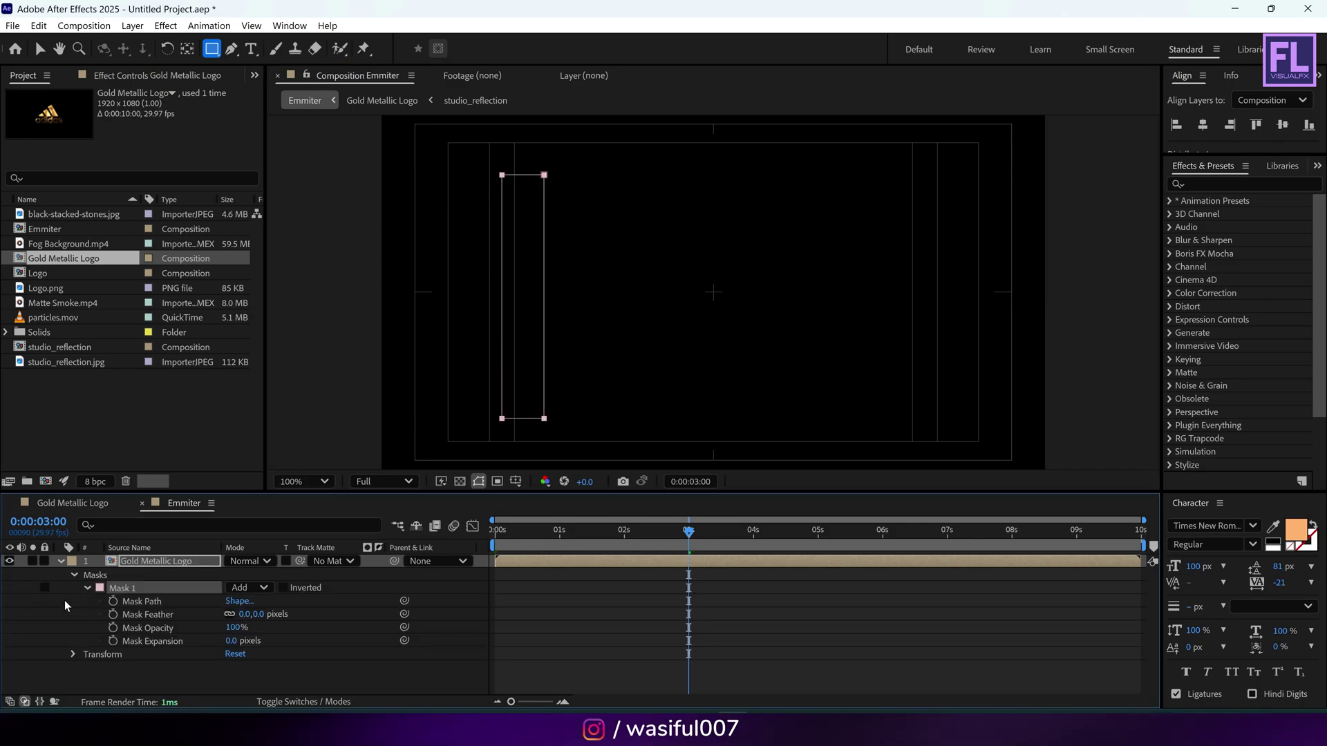
click(113, 601)
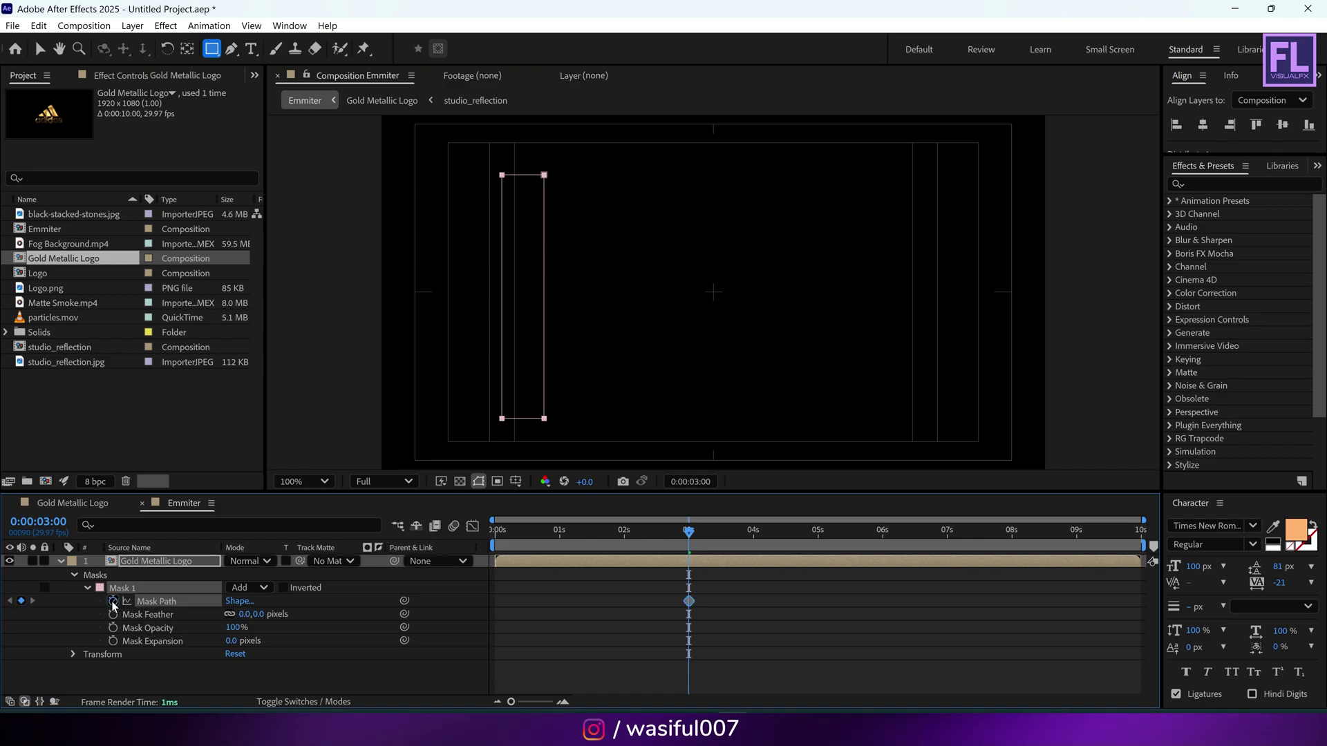
click(1012, 550)
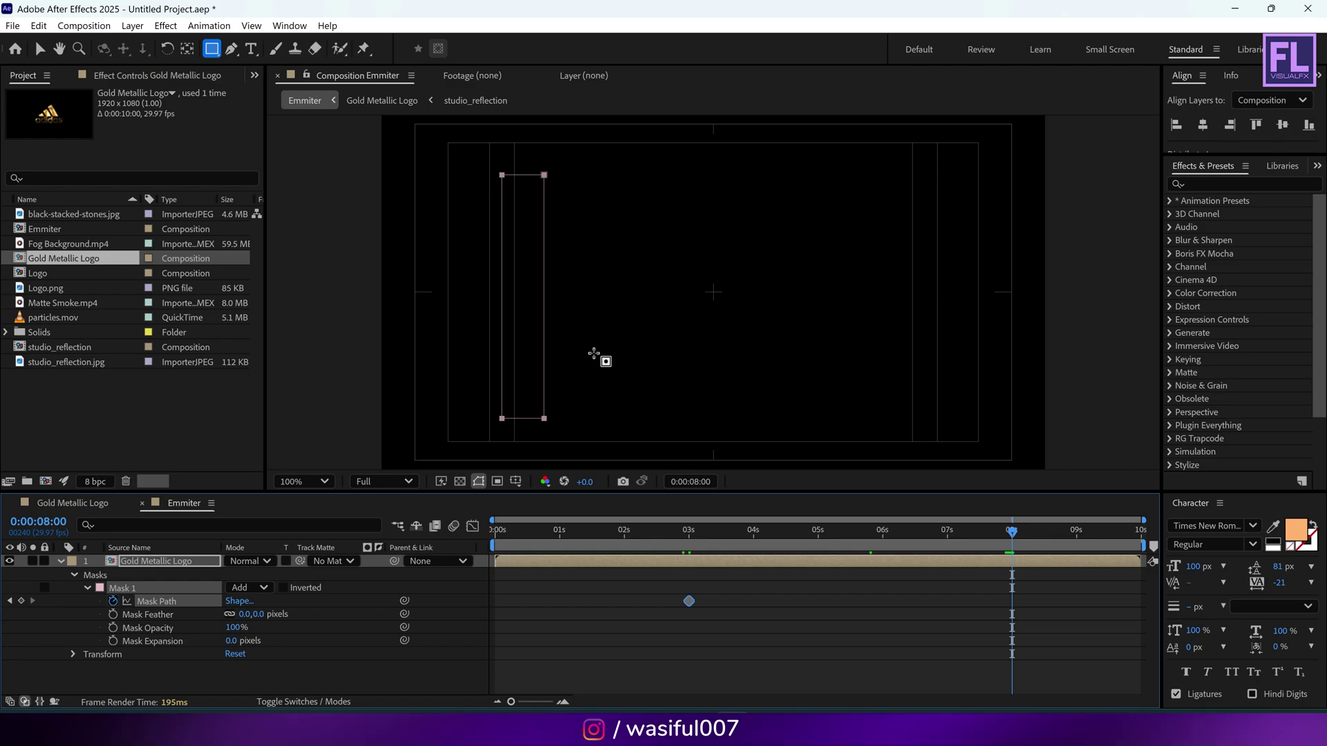
key(v)
double_click(545, 402)
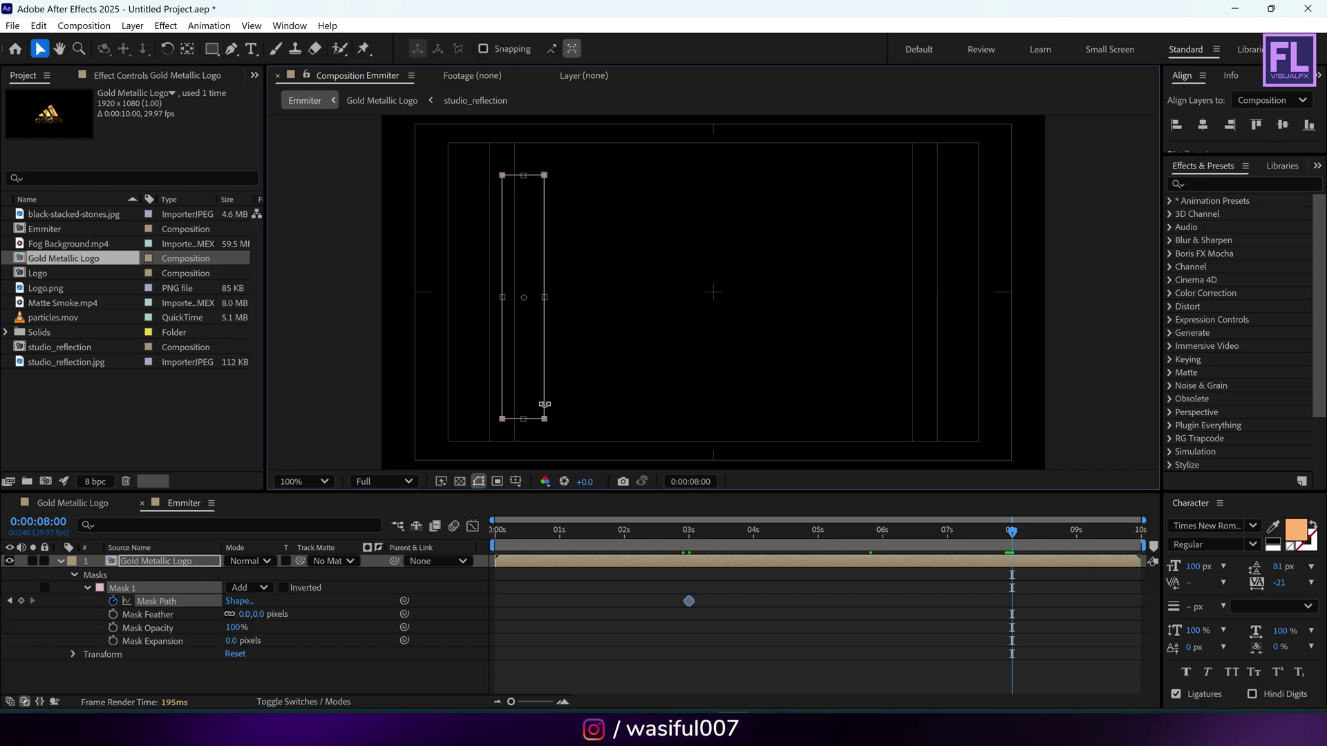
drag(536, 385, 956, 360)
drag(981, 544, 837, 546)
Step: Set the Mask Feather to 50 pixels, check the softened reveal near 0:00:05:11 and collapse the layer's properties
click(243, 614)
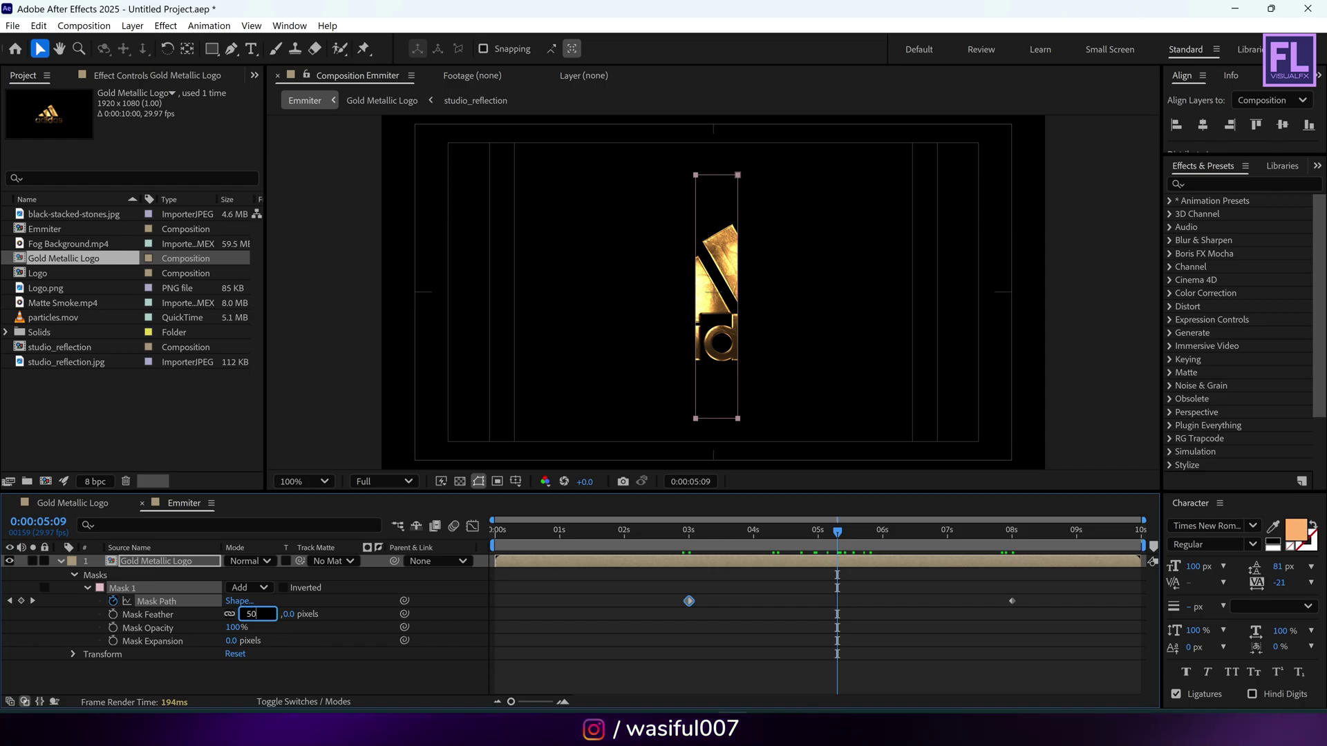
text(50)
key(Return)
mouse_move(826, 553)
mouse_down()
mouse_move(760, 538)
mouse_move(947, 541)
mouse_move(841, 541)
mouse_up()
click(59, 564)
click(127, 636)
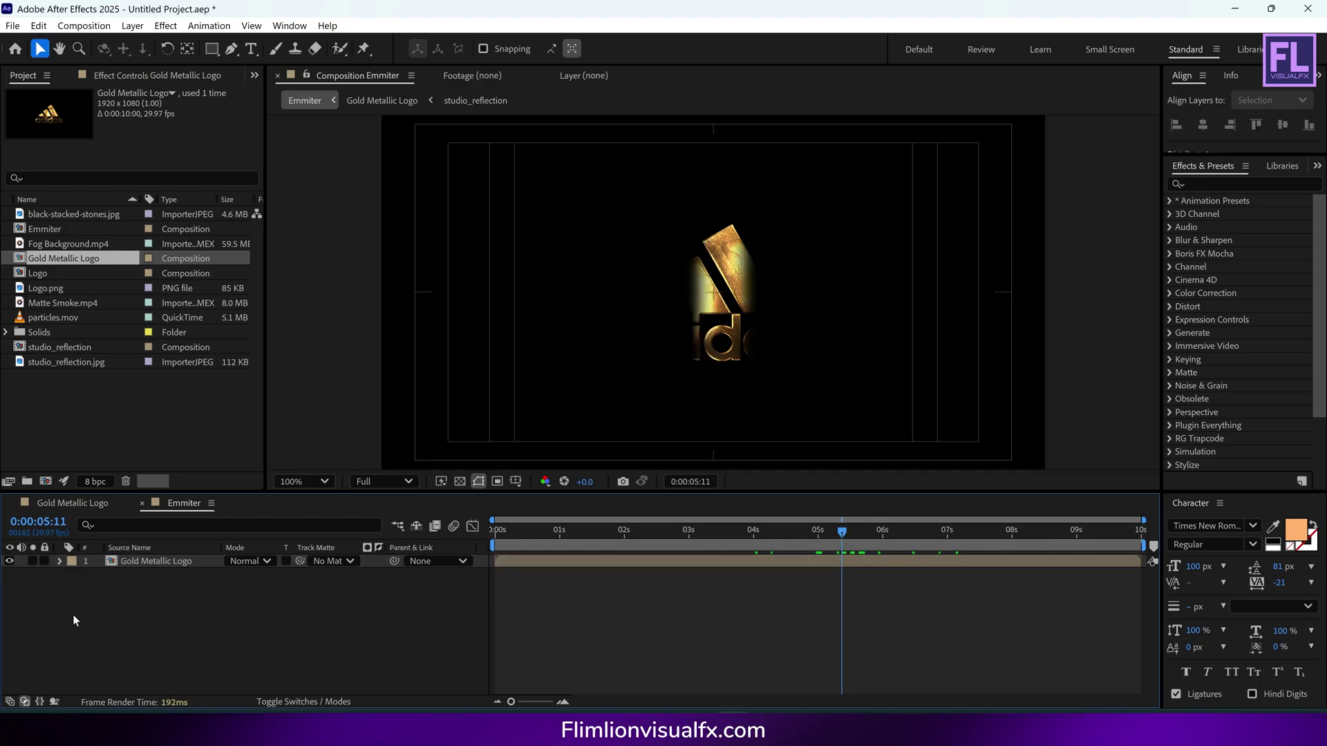
Step: Create a 1920x1080, 29.97 fps, ten-second composition named "Particles"
click(45, 481)
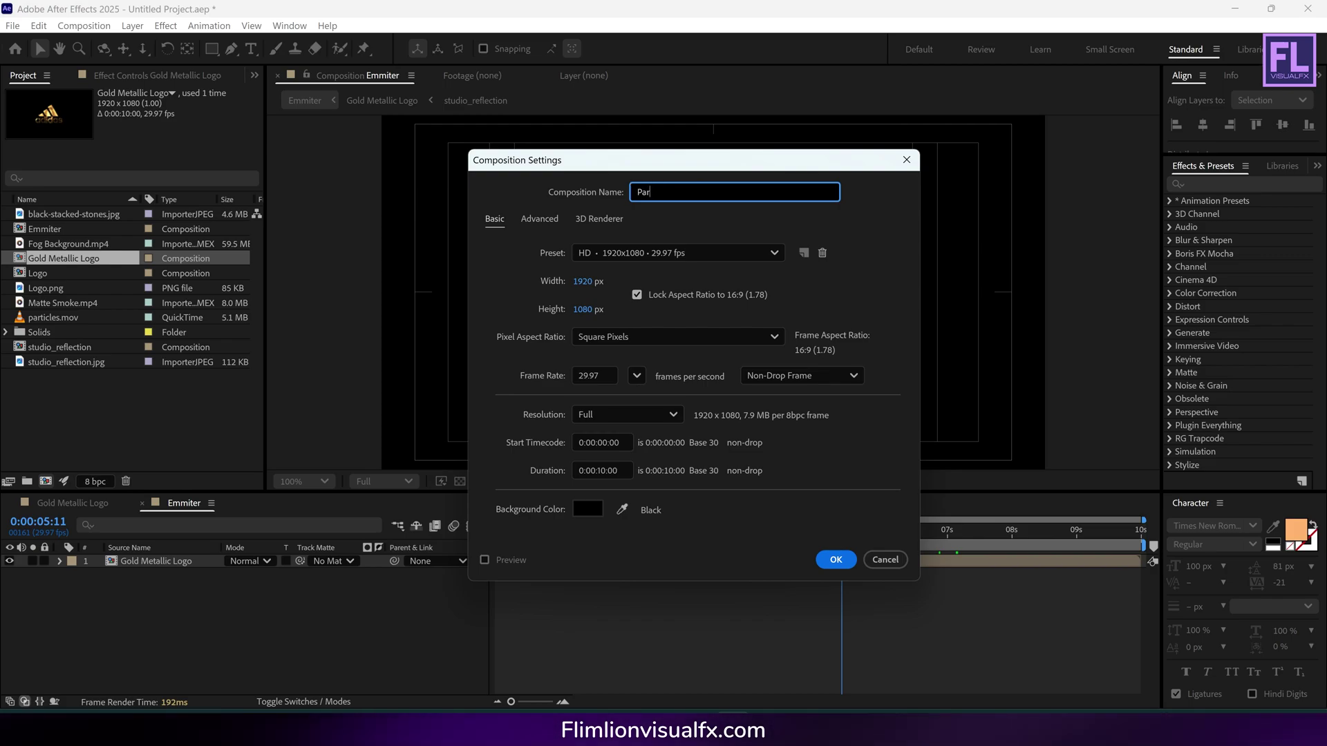
text(Particv)
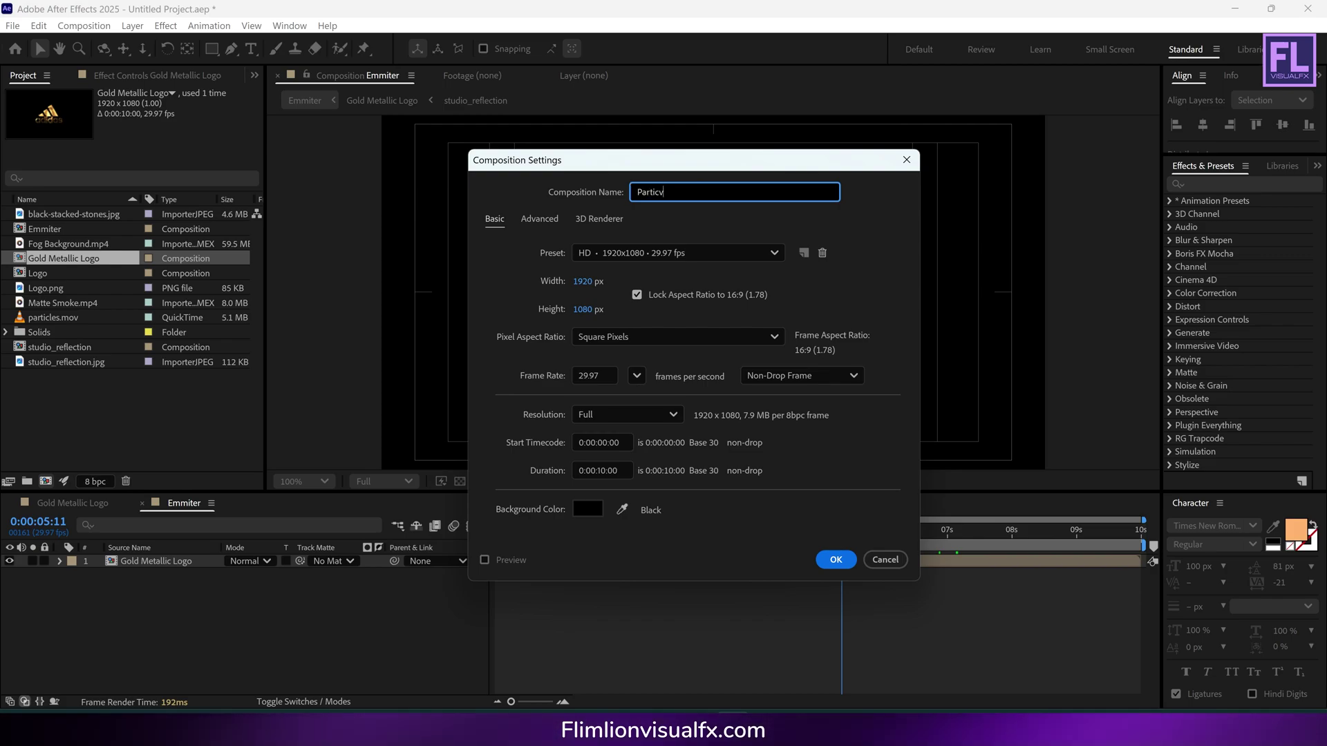
key(BackSpace)
text(les)
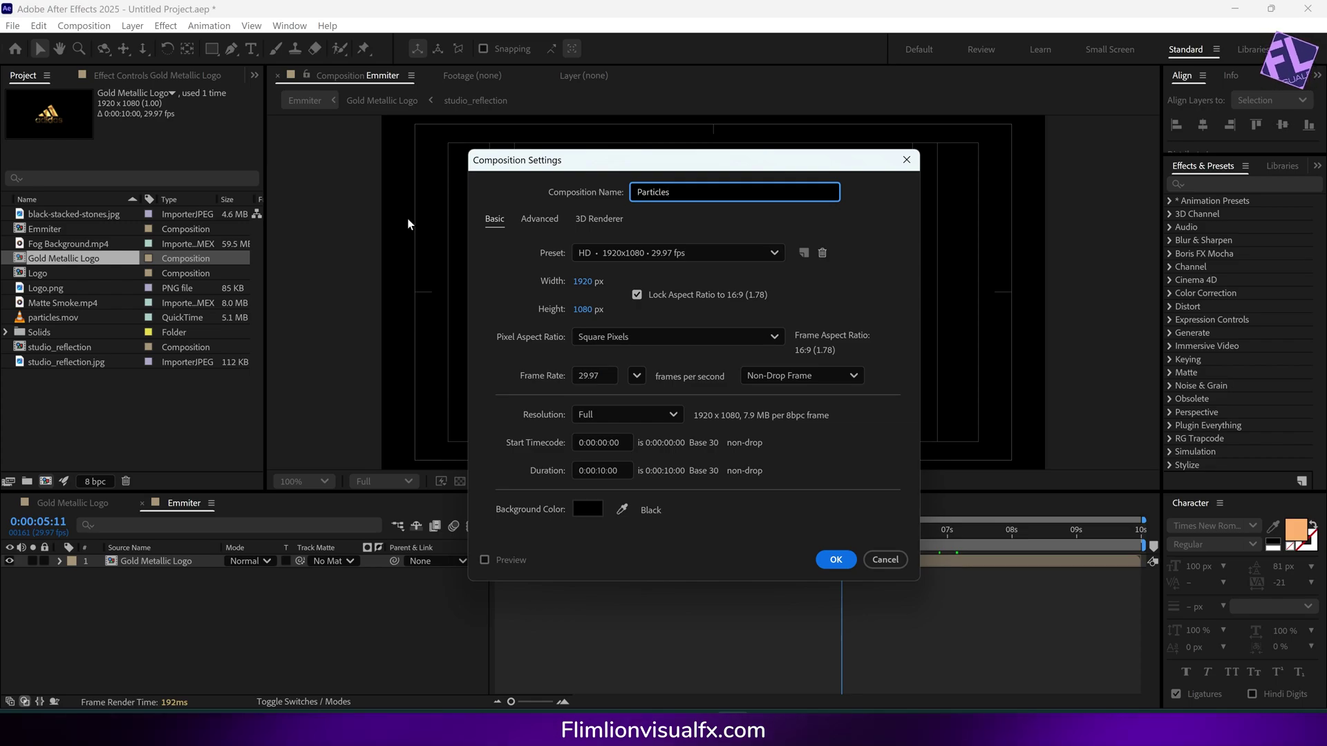
click(840, 566)
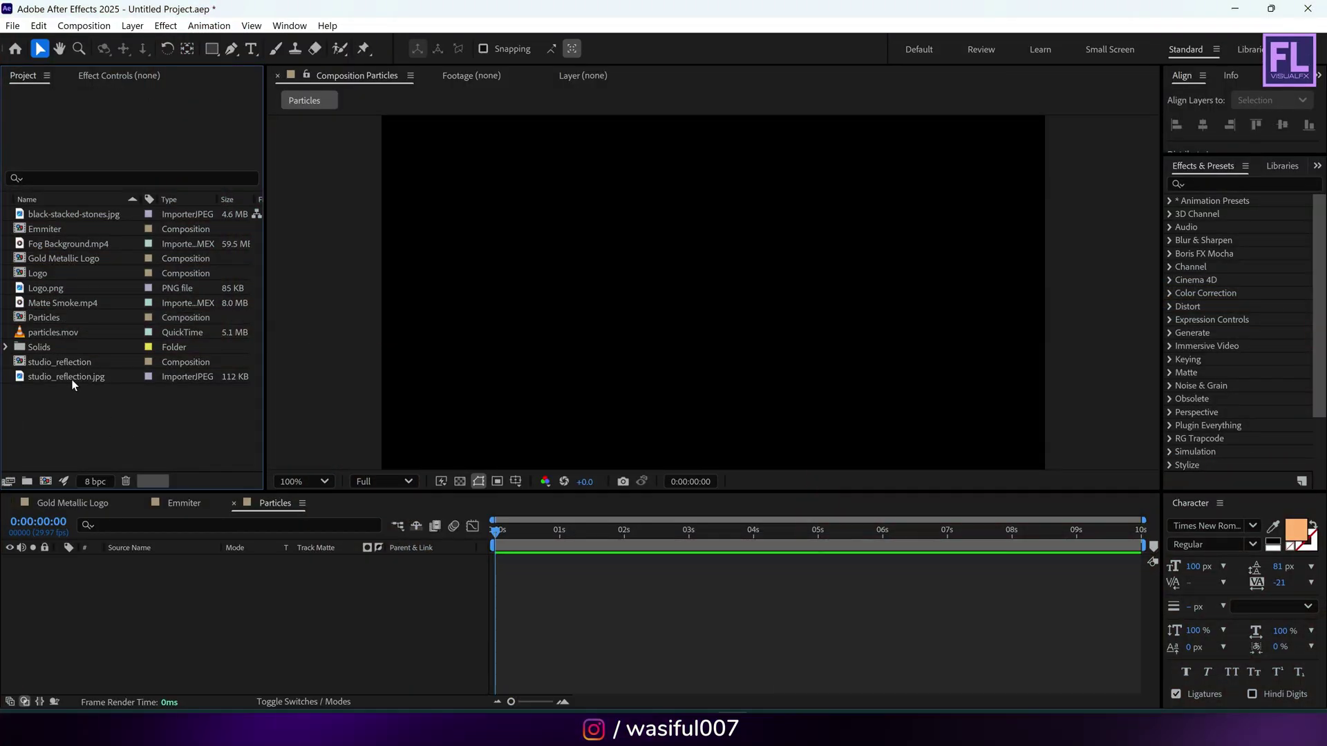
Step: Add the Emmiter composition to the Particles composition as a 3D layer and hide it
drag(43, 229, 150, 586)
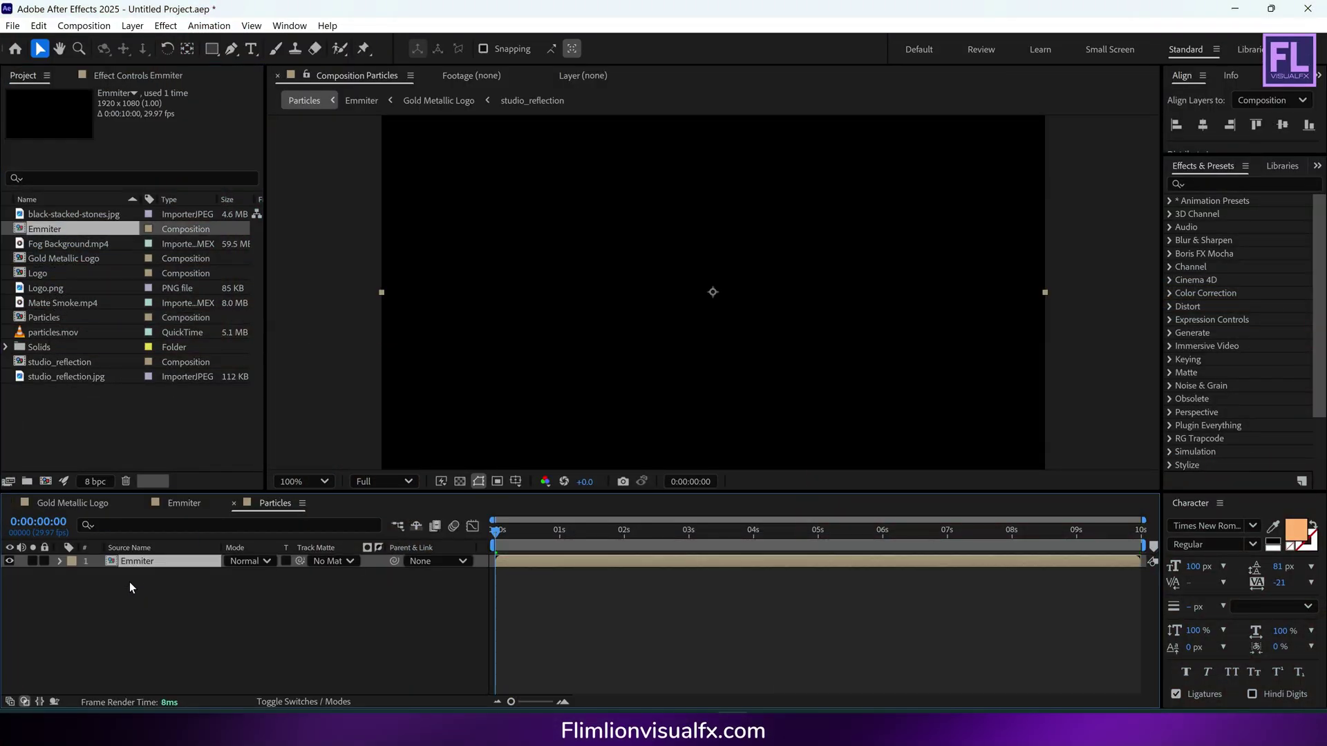
click(273, 702)
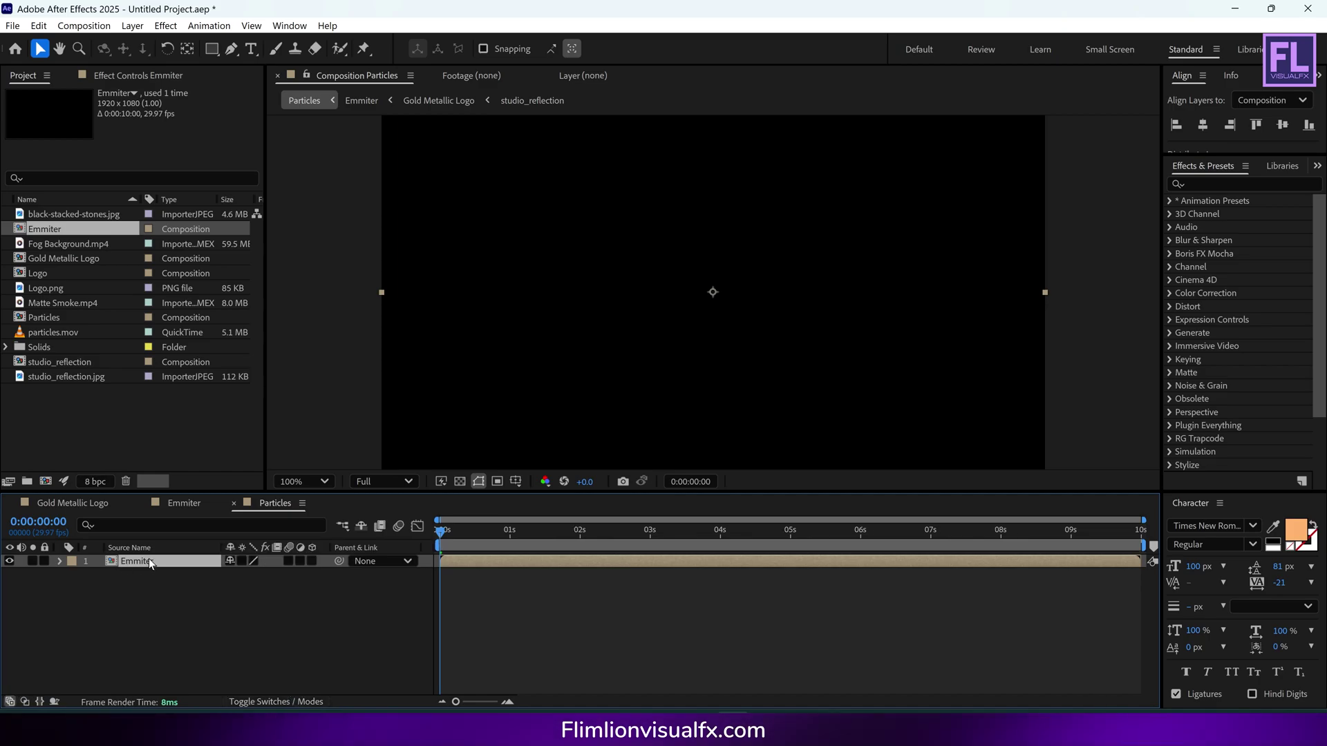
click(311, 561)
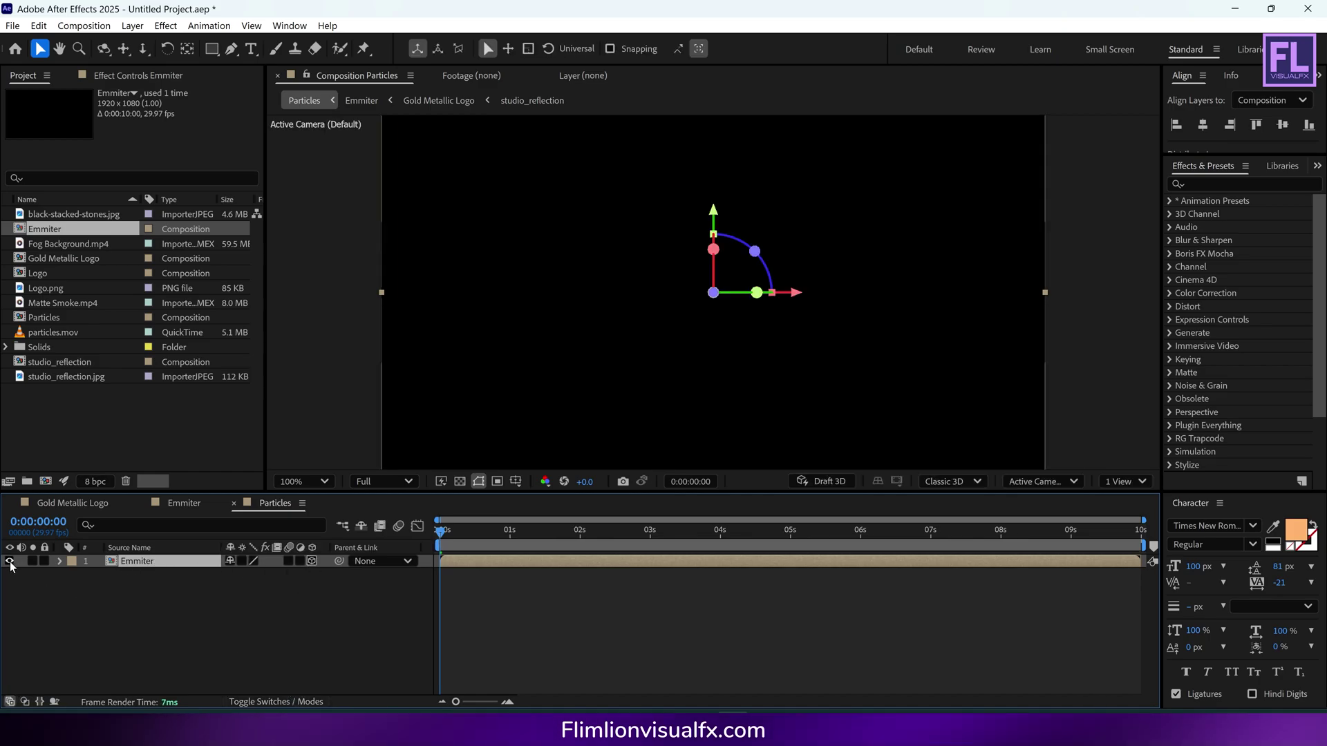
click(11, 563)
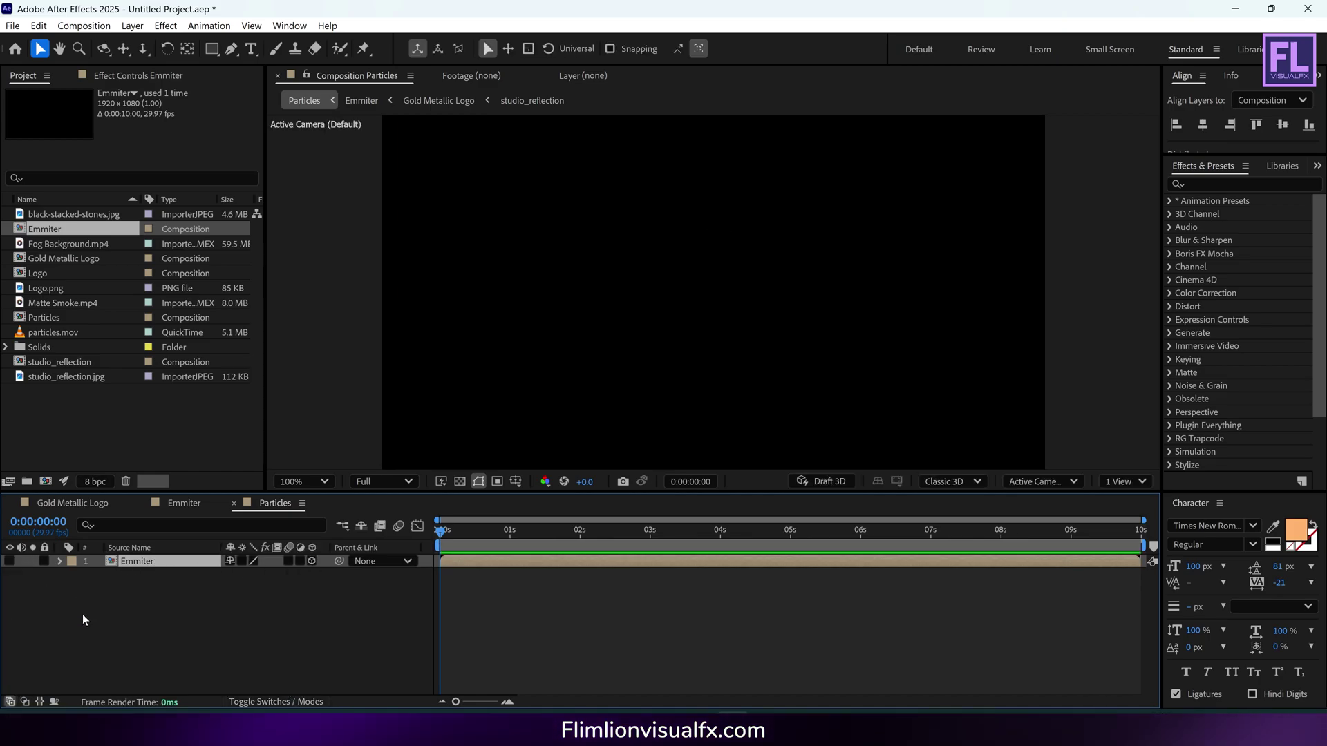
Step: Create a black 1920x1080 solid named "Particular" in the Particles composition
right_click(56, 608)
mouse_move(136, 433)
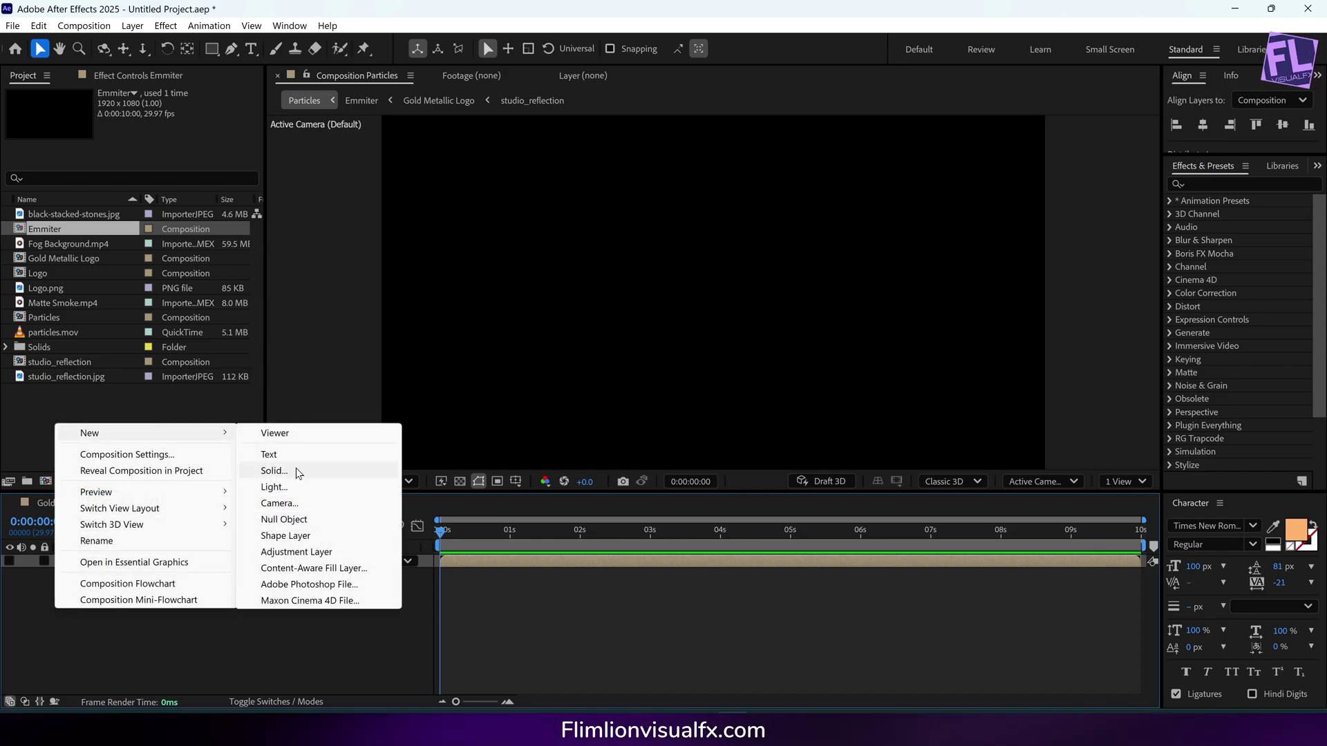
click(296, 469)
text(Part)
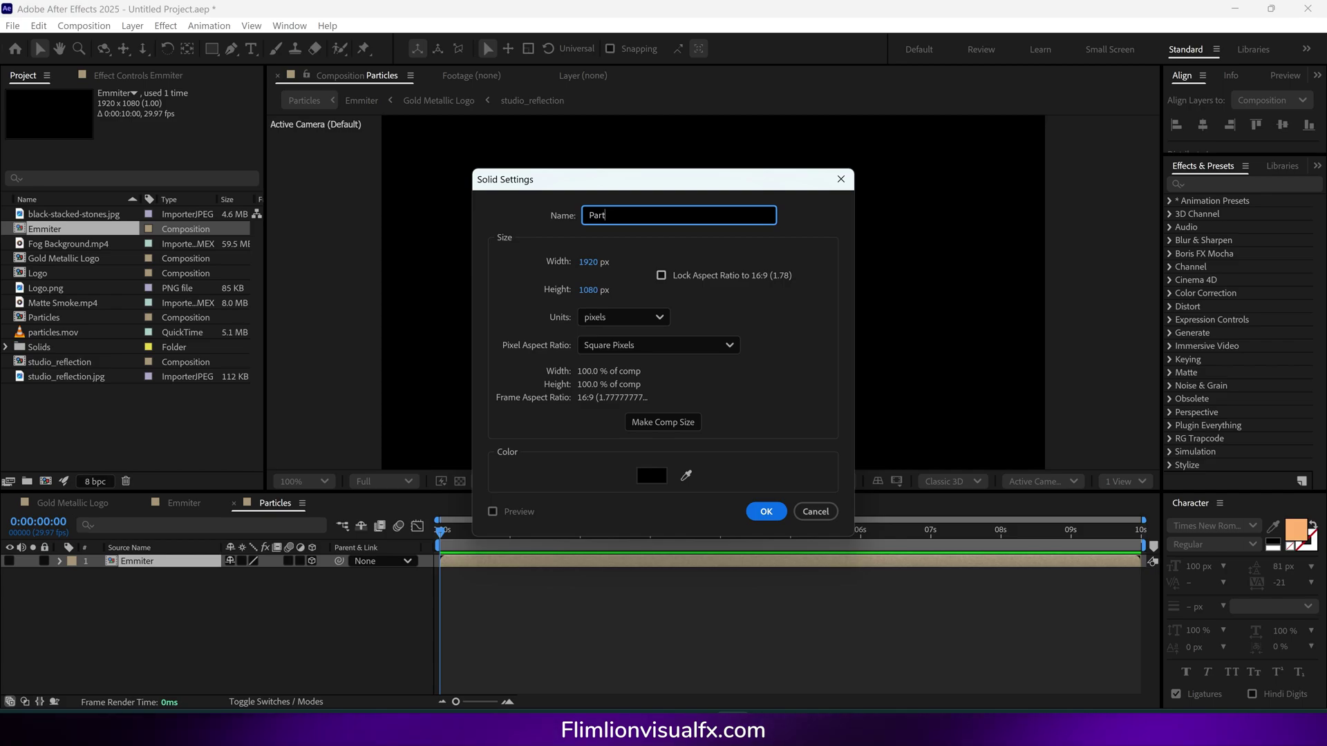
text(icula)
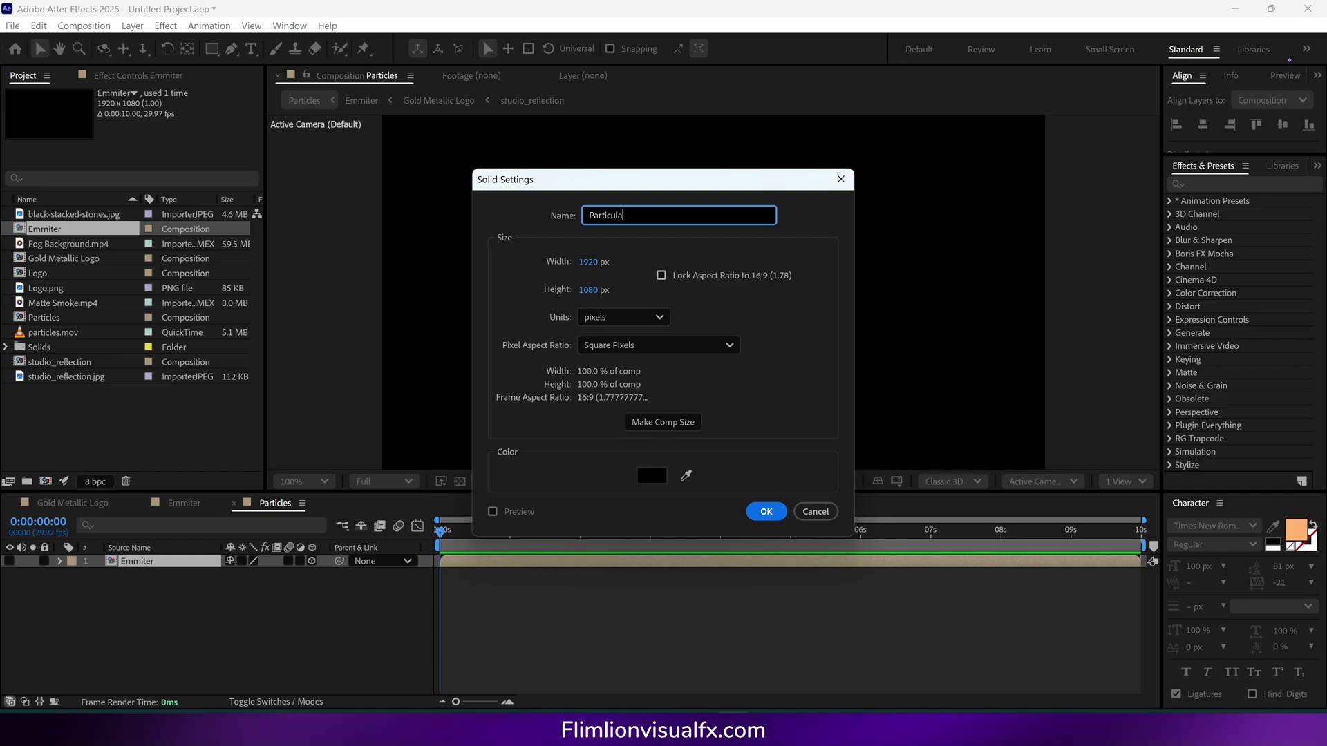
text(r)
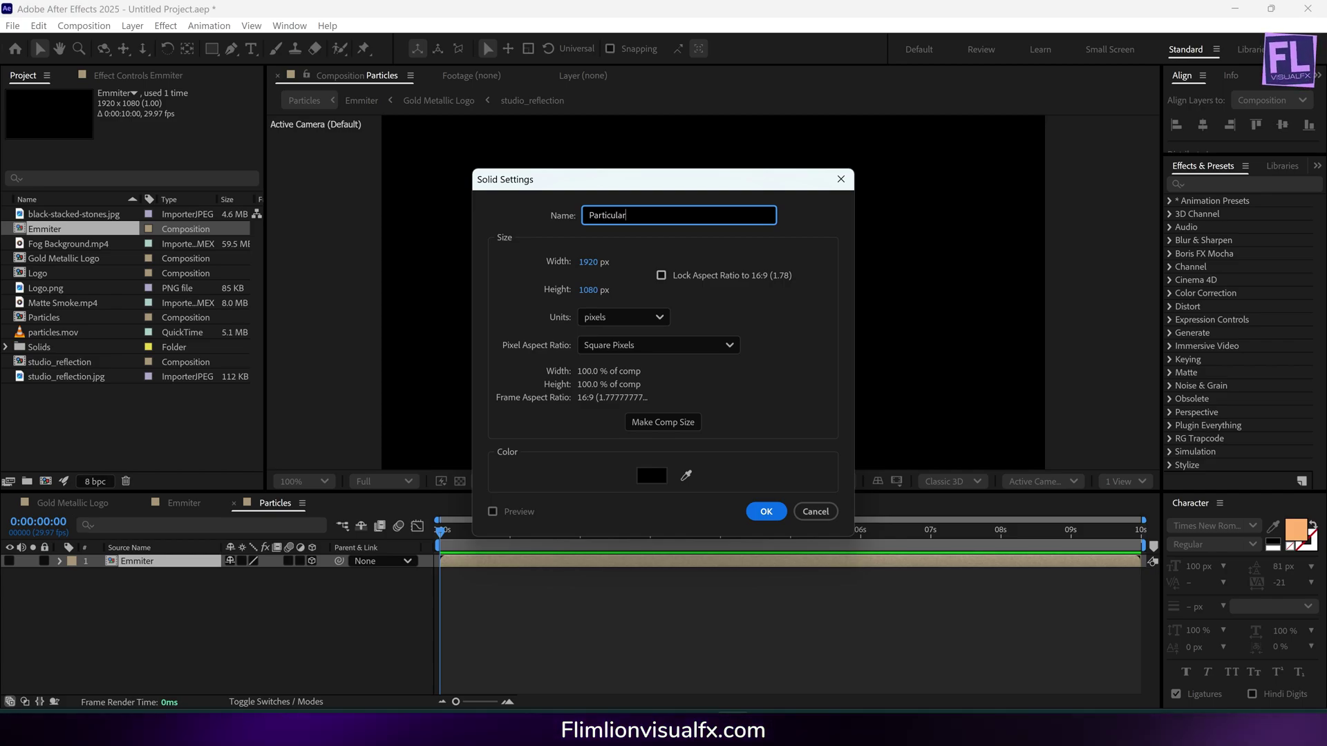
click(766, 511)
Step: Search the effects for "parti" and apply the Particular effect to the Particular solid
key(ctrl+space)
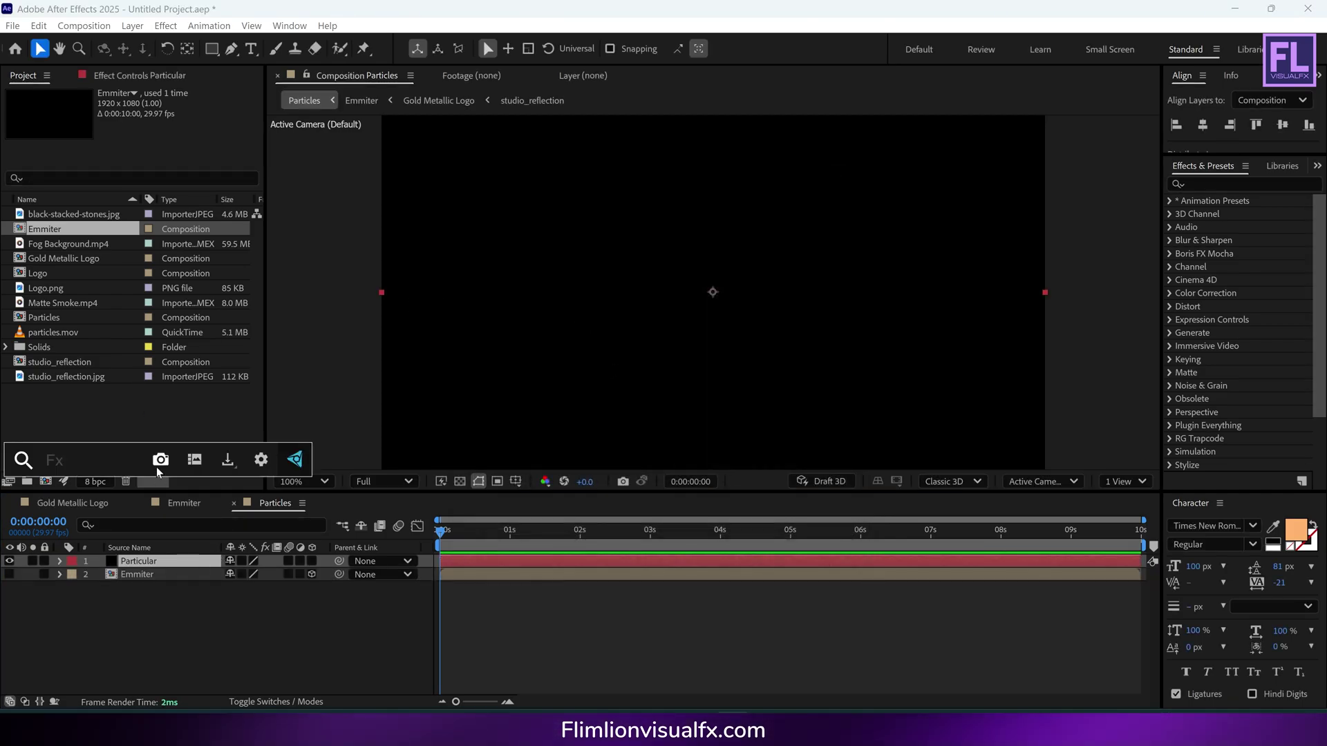
key(Escape)
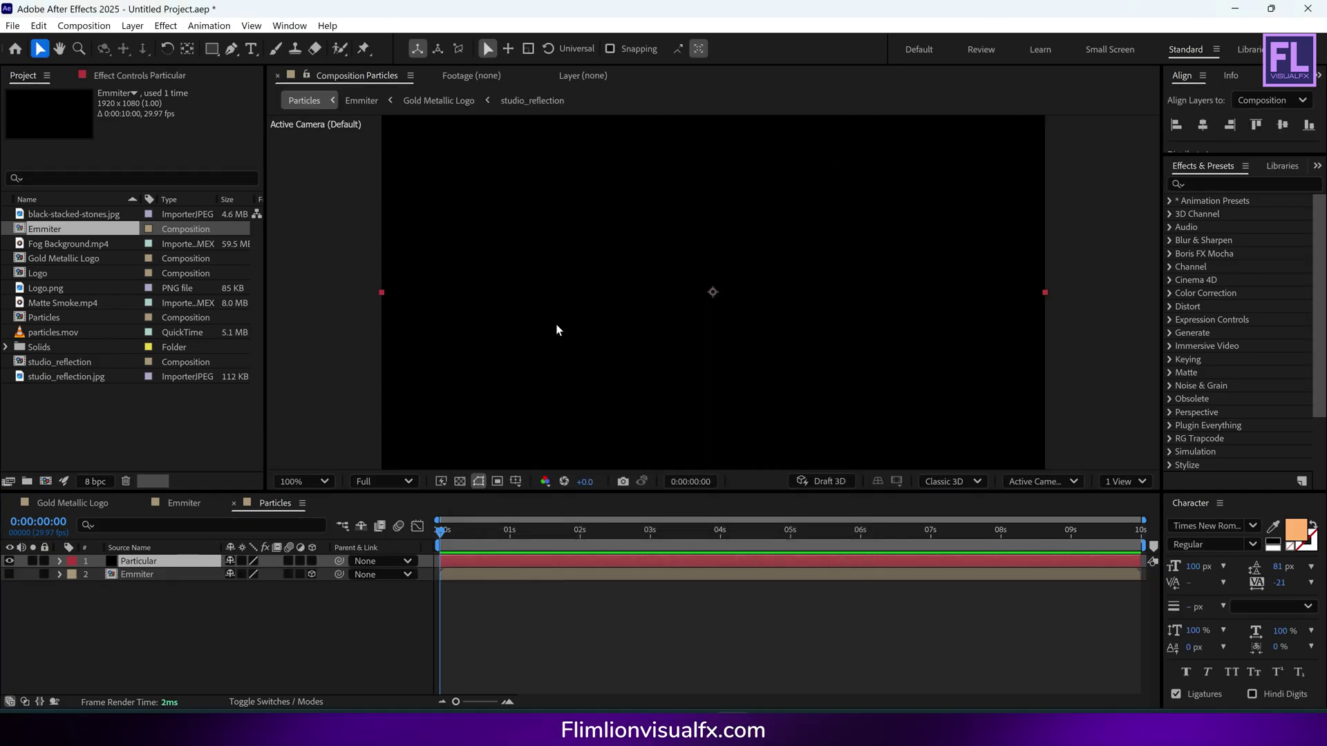
key(ctrl+space)
text(parti)
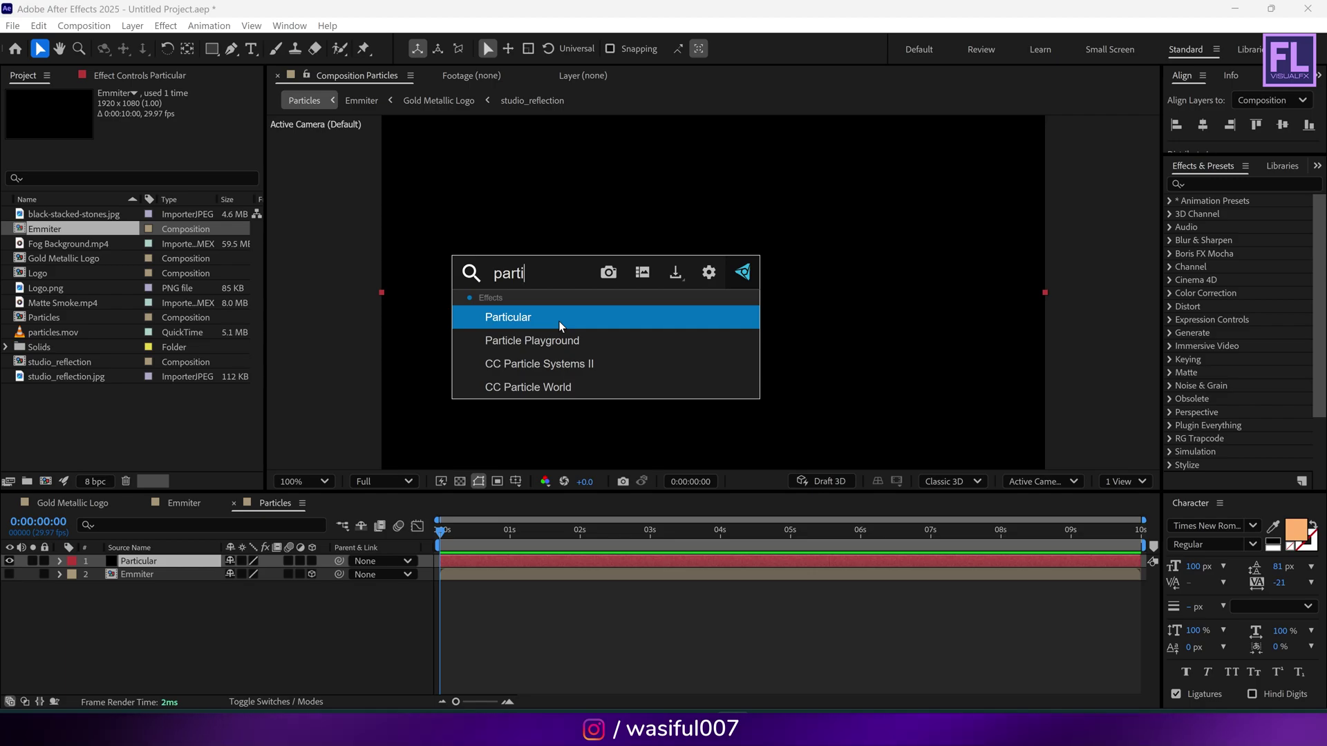
click(558, 321)
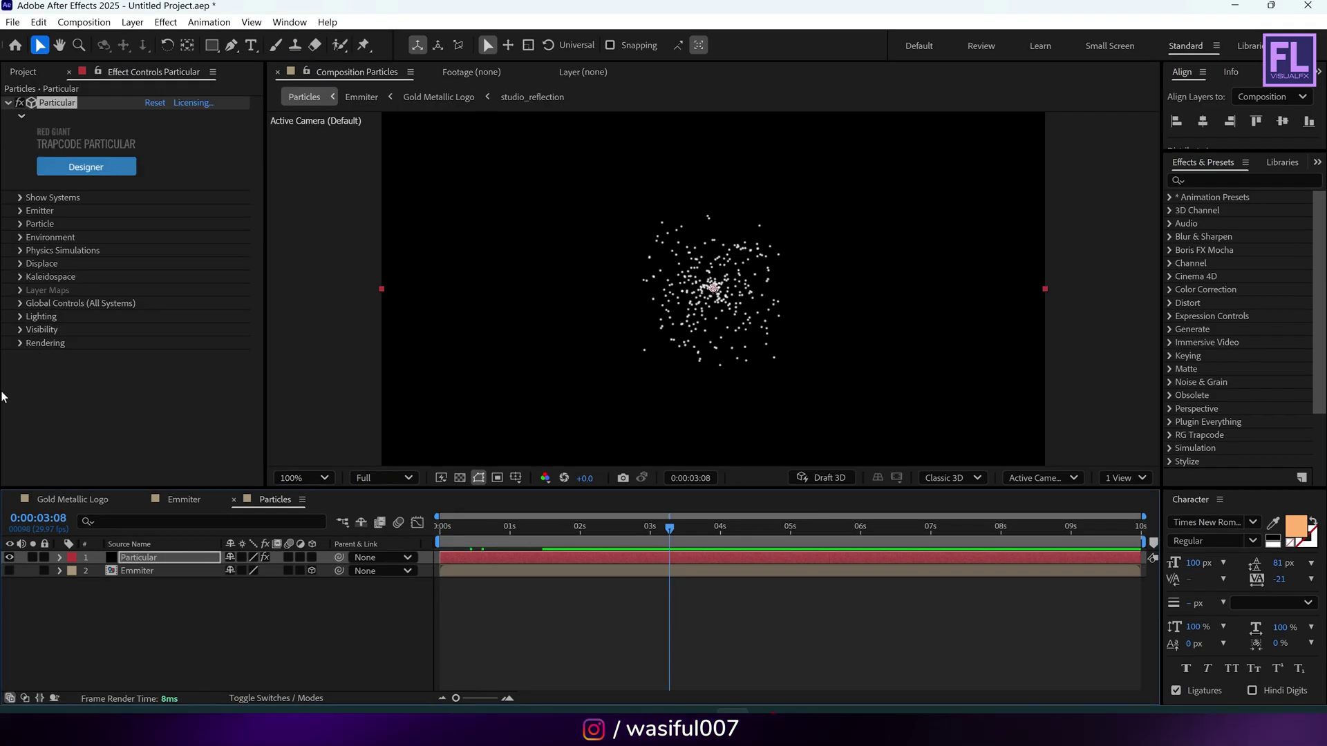
Step: Configure Particular's emitter with type Layer, 500000 particles per second and a velocity of 0
click(22, 210)
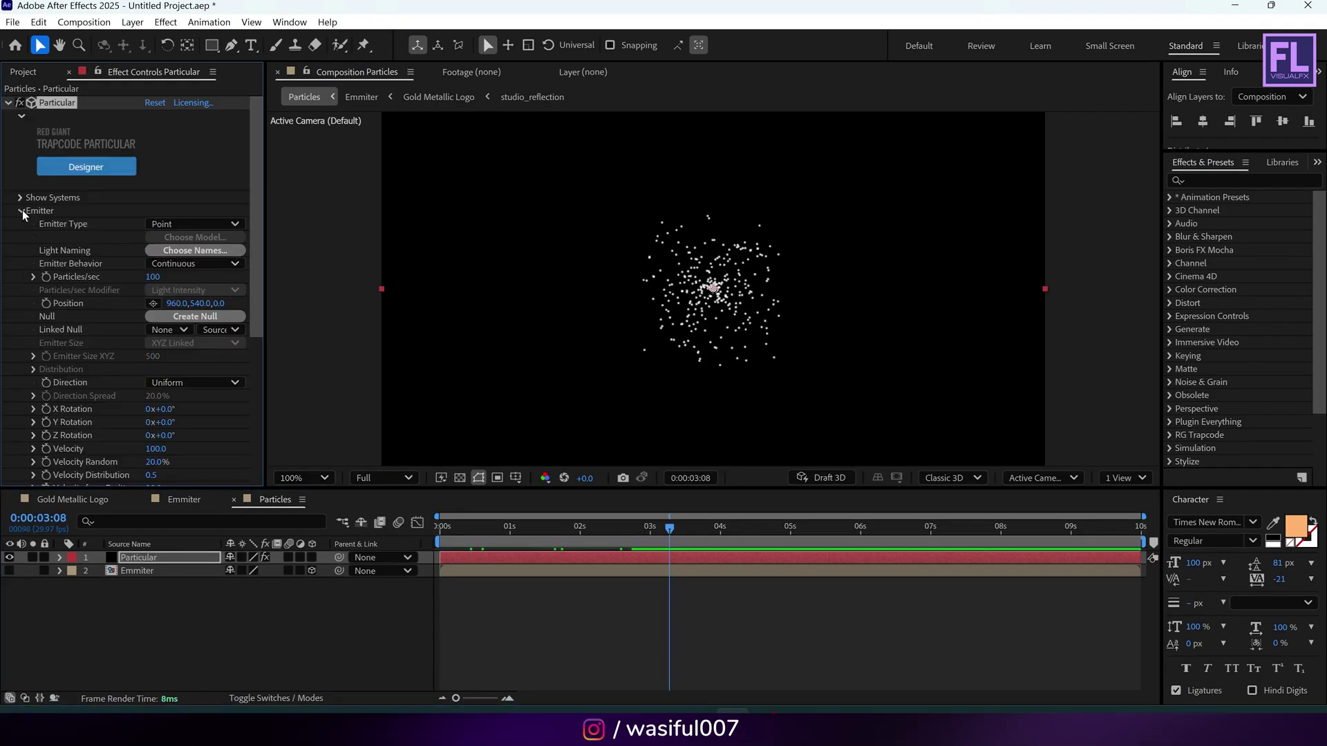
click(199, 222)
click(85, 351)
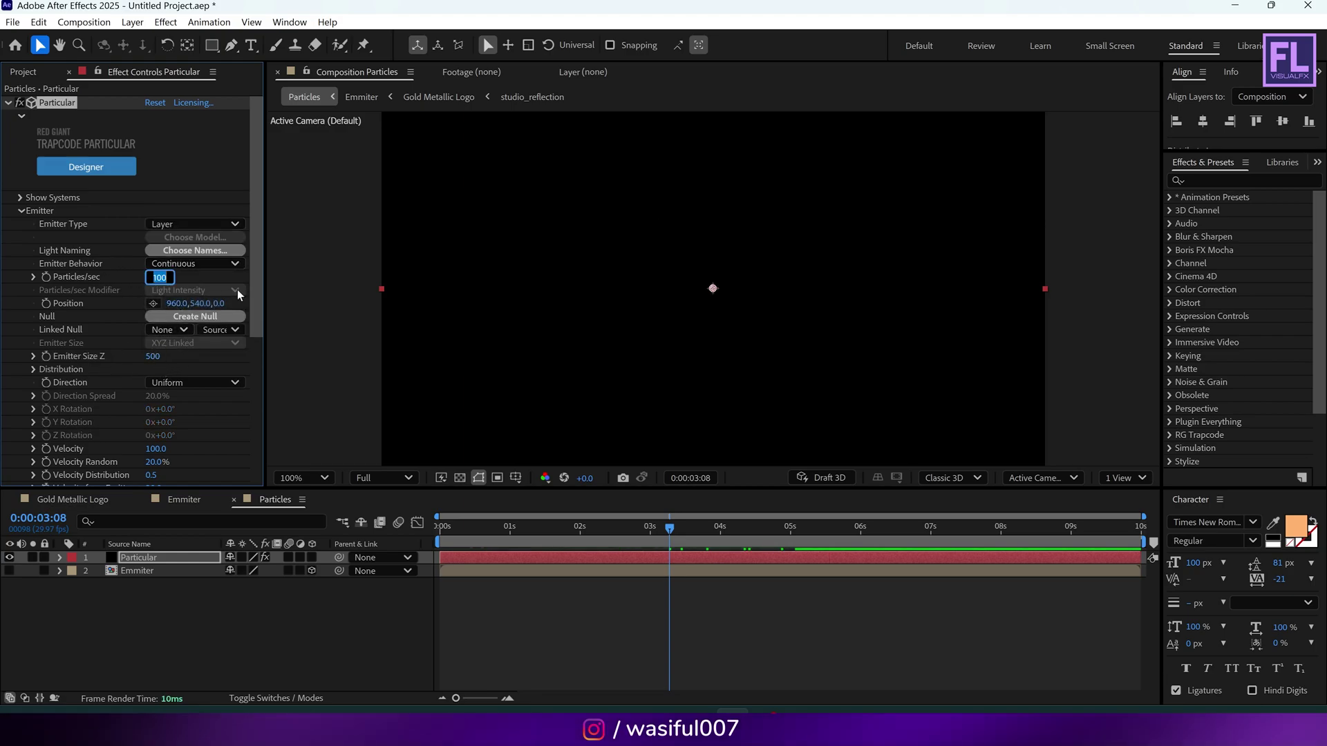
text(500000)
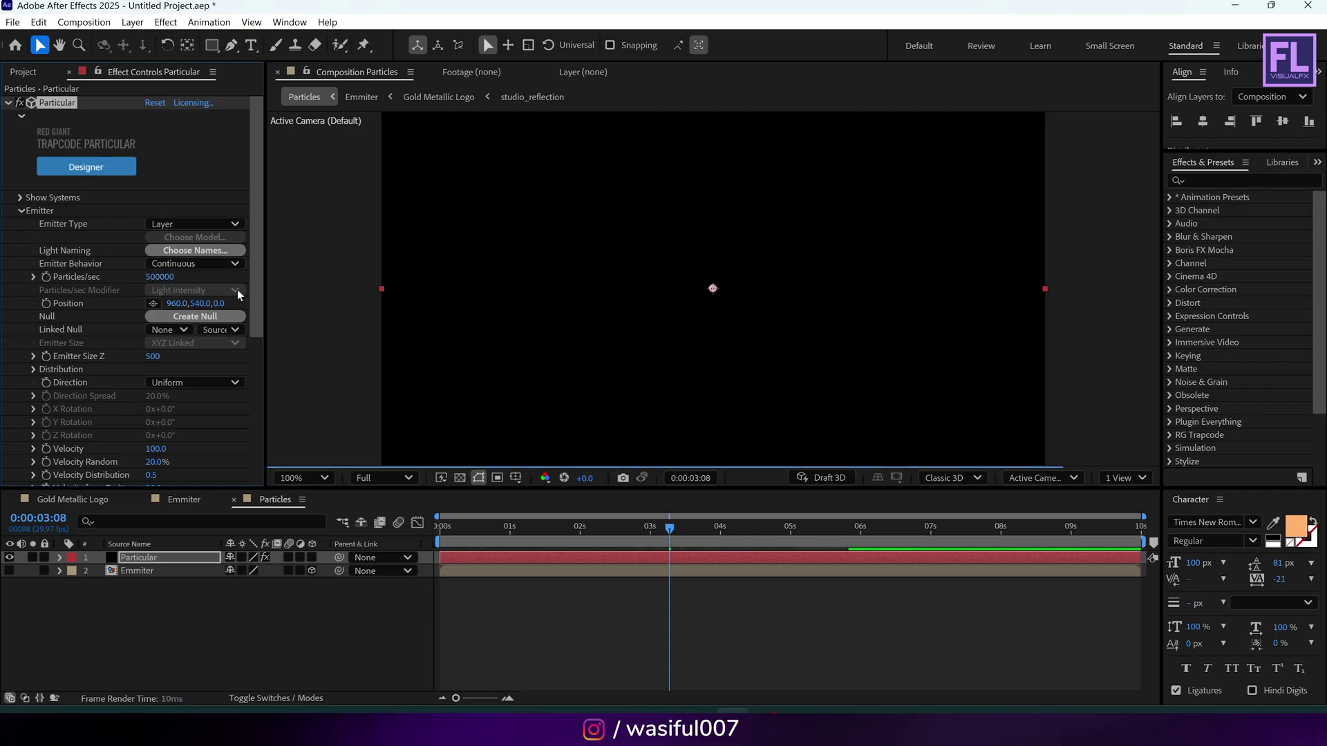
scroll(173, 345, down, 1)
click(159, 414)
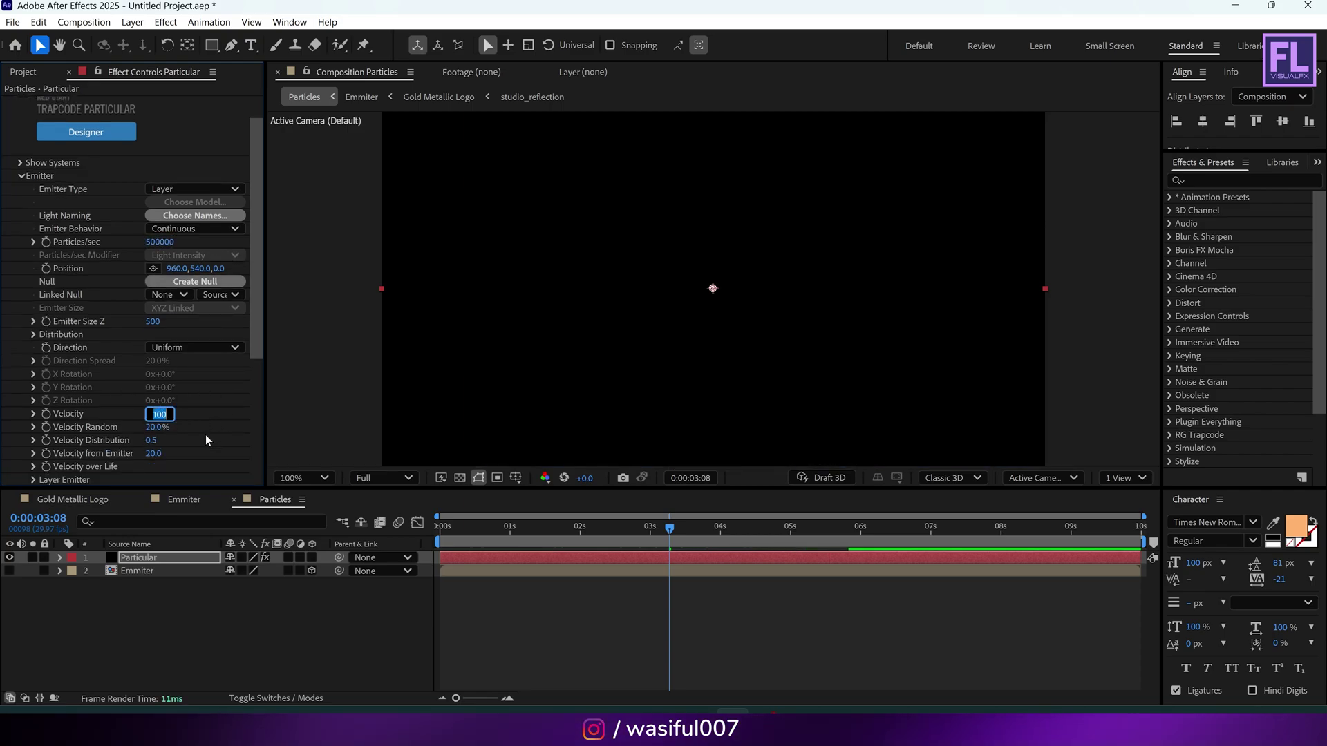
text(0)
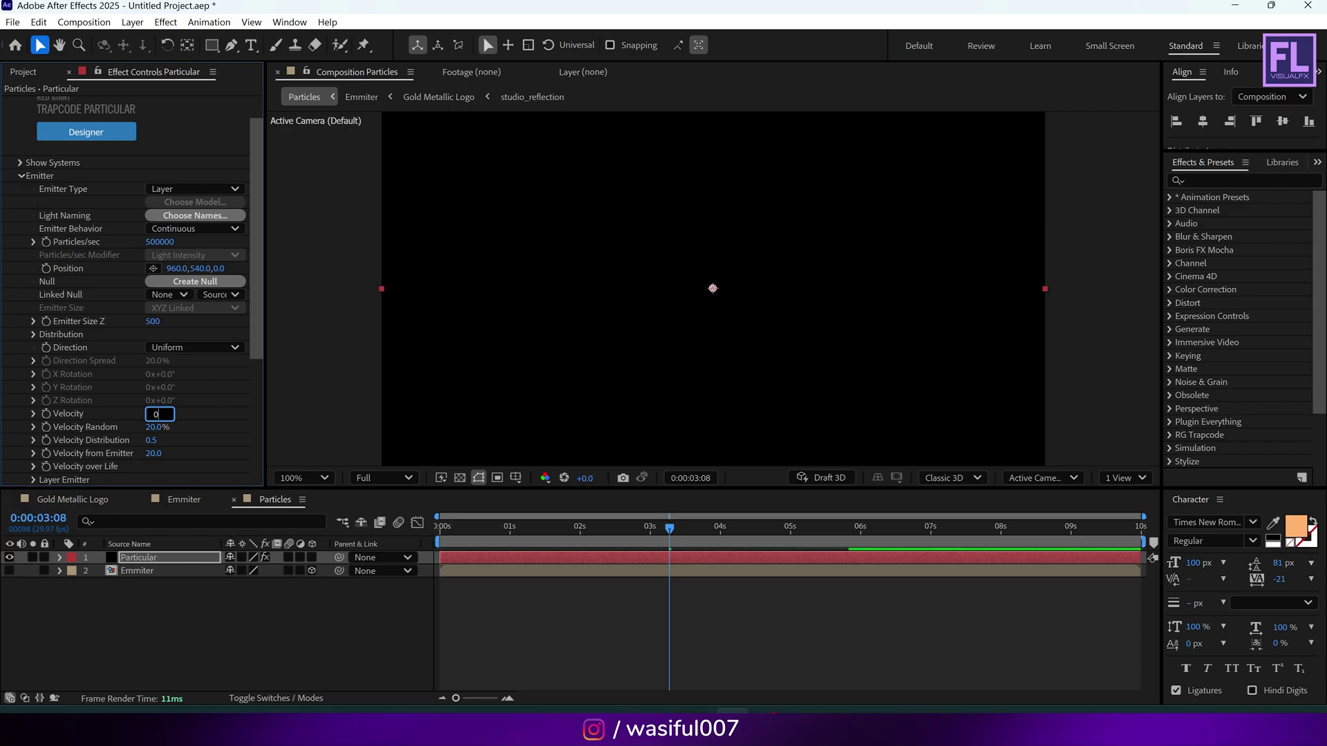
Step: Assign the Emmiter layer as the source layer in Particular's Layer Emitter settings
scroll(58, 374, down, 1)
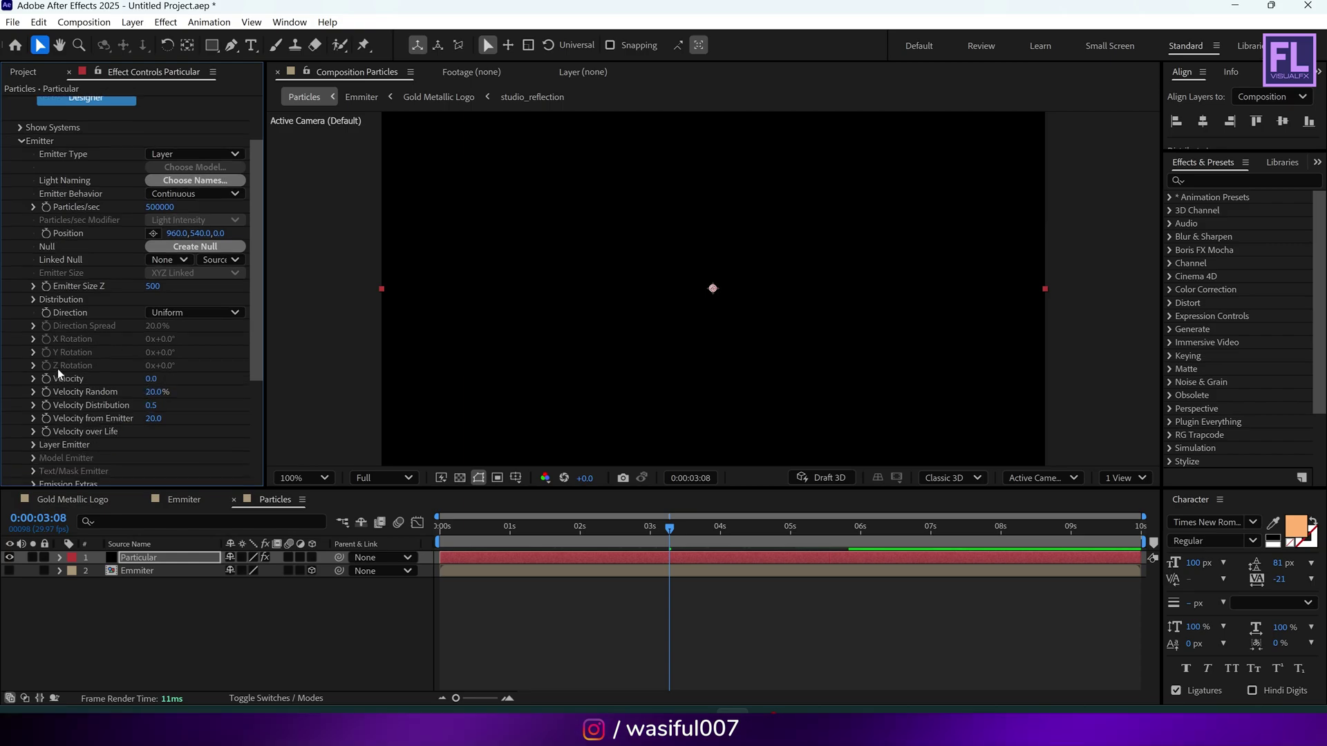
click(33, 444)
scroll(98, 448, down, 1)
click(168, 419)
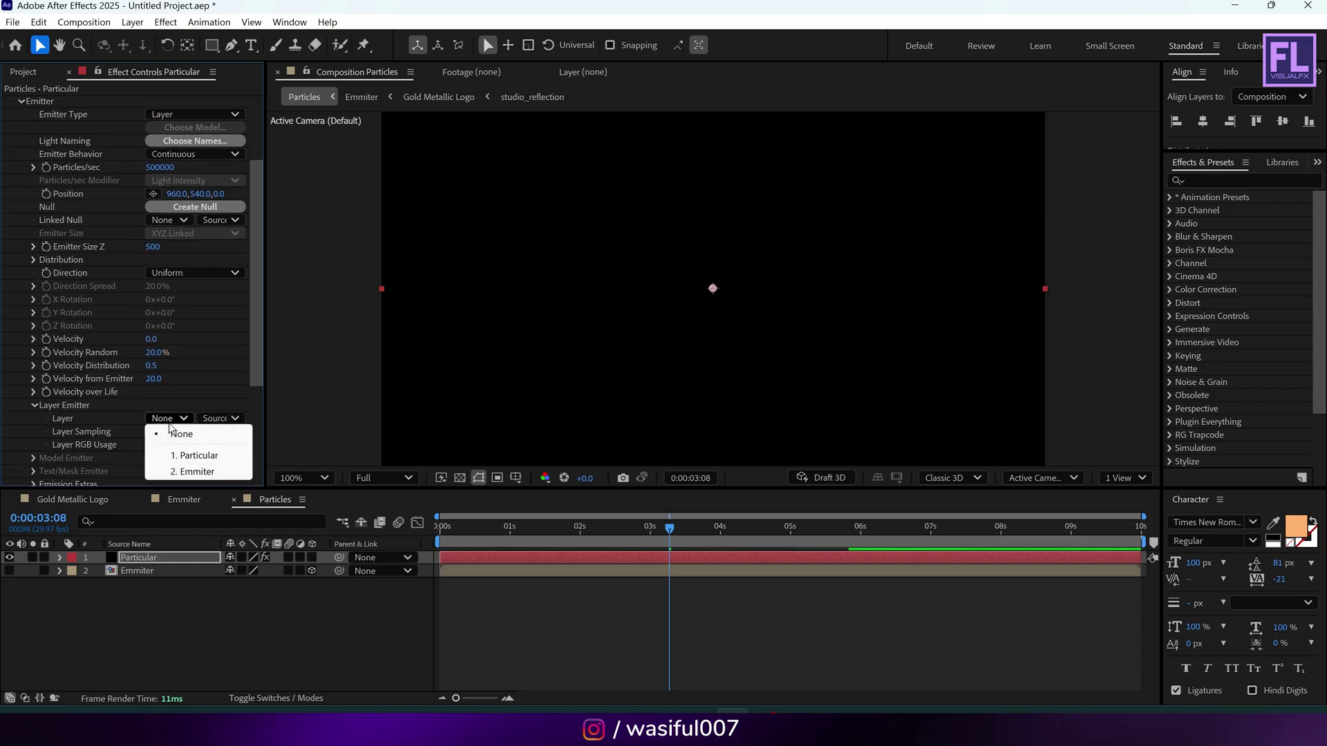
click(194, 477)
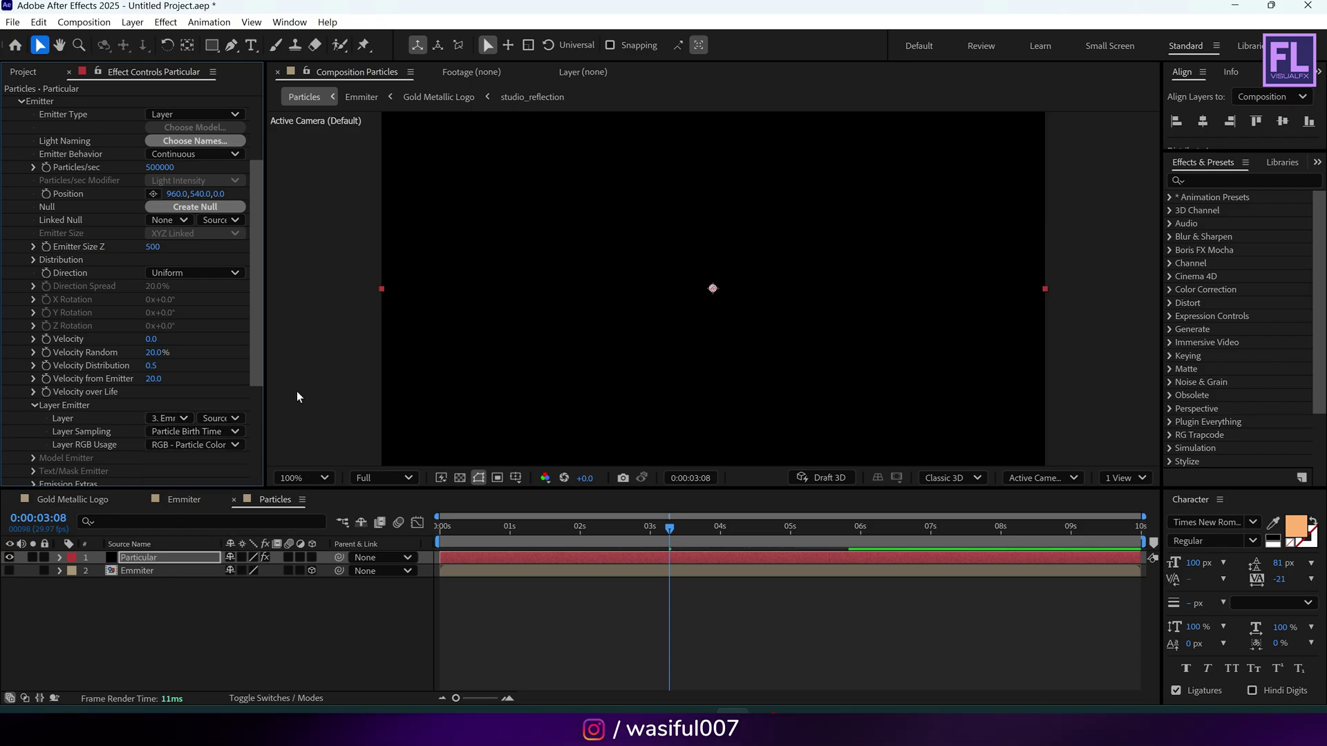
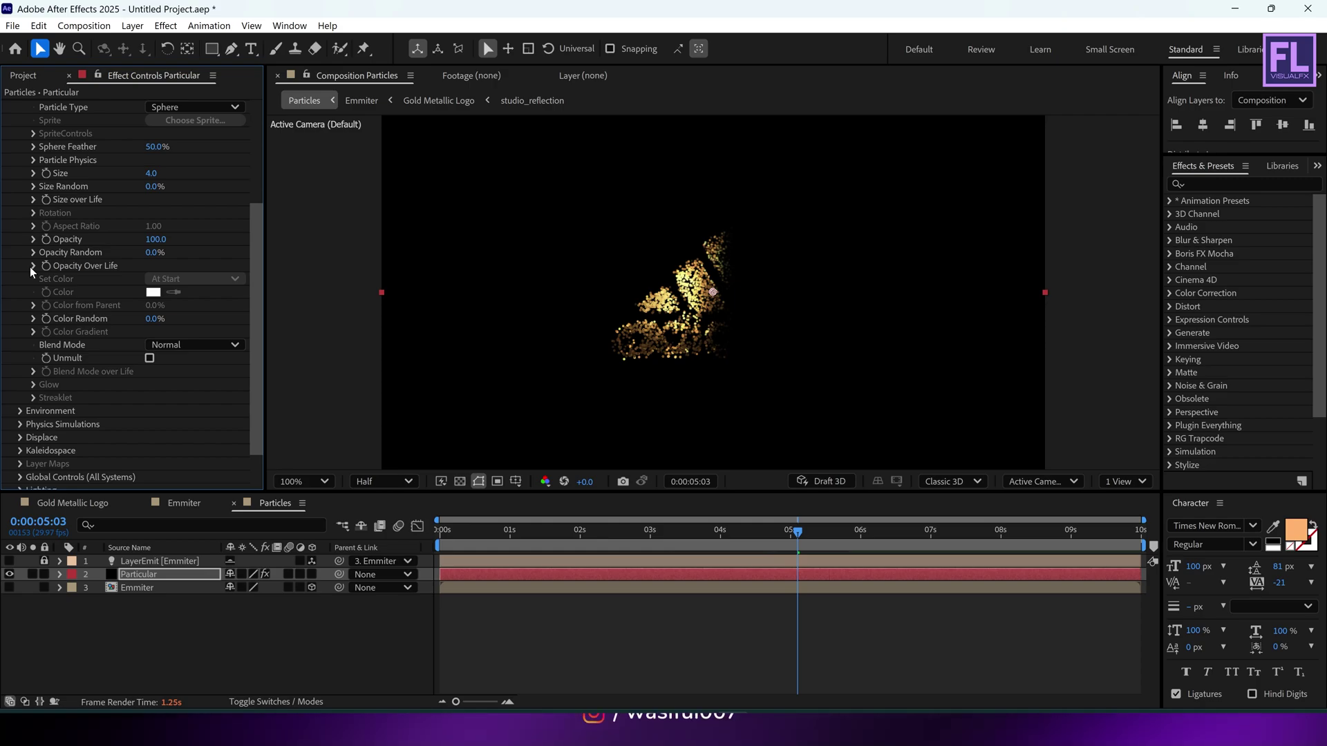
Step: Apply the Flicker Slope 1 curve preset to Particular's Opacity Over Life
click(32, 266)
scroll(106, 378, down, 2)
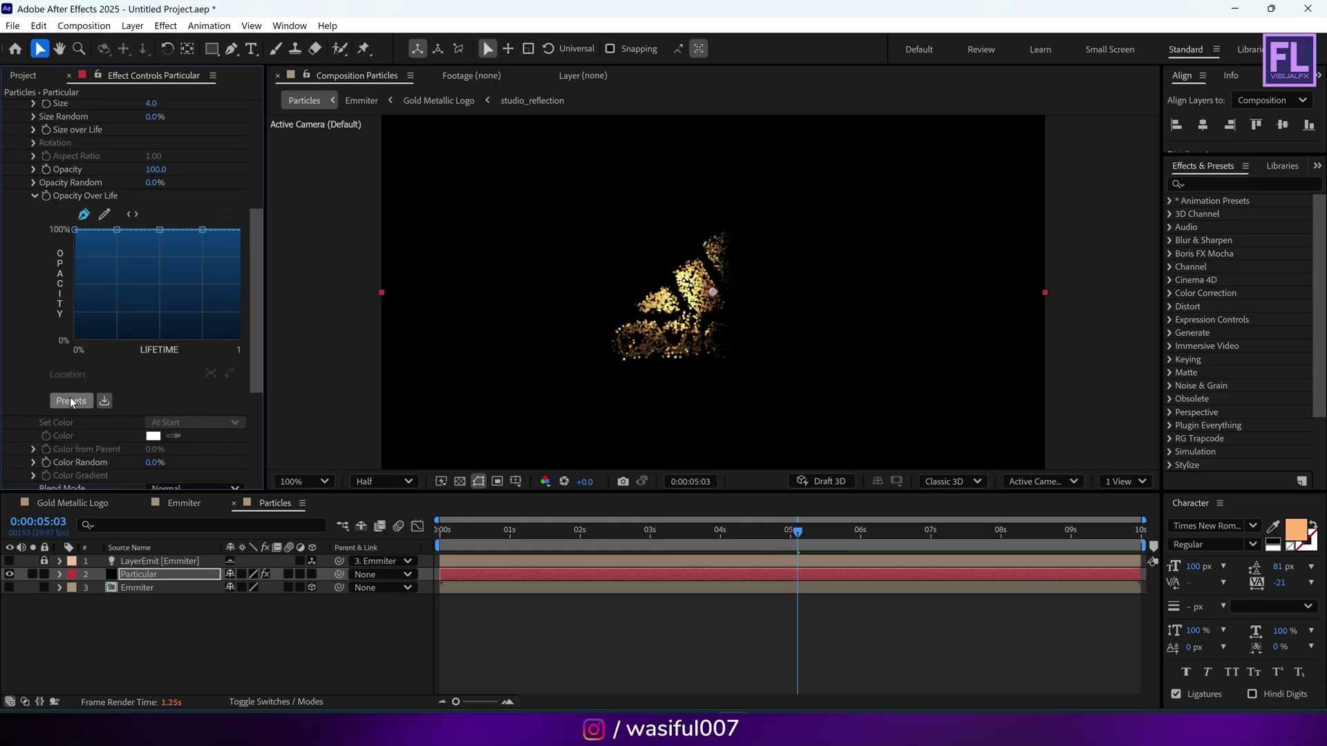
click(73, 398)
click(491, 183)
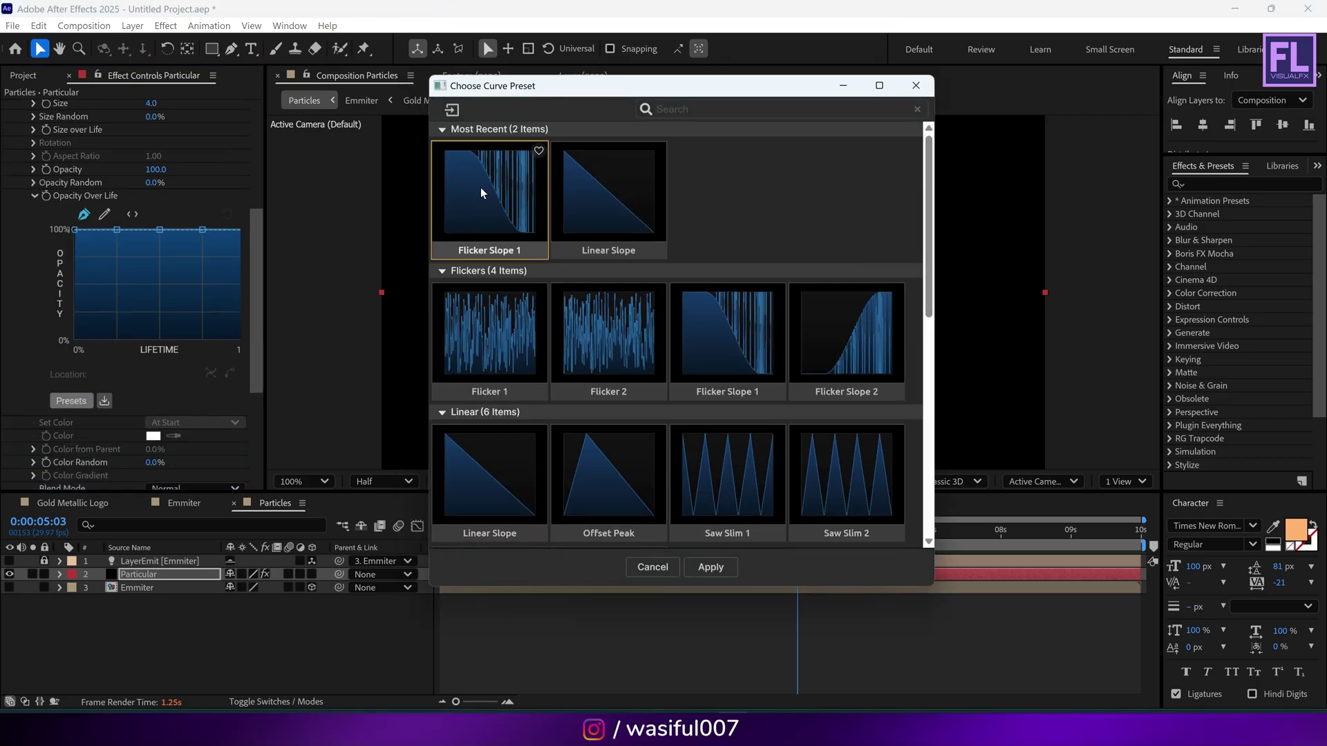
click(719, 567)
scroll(77, 304, up, 1)
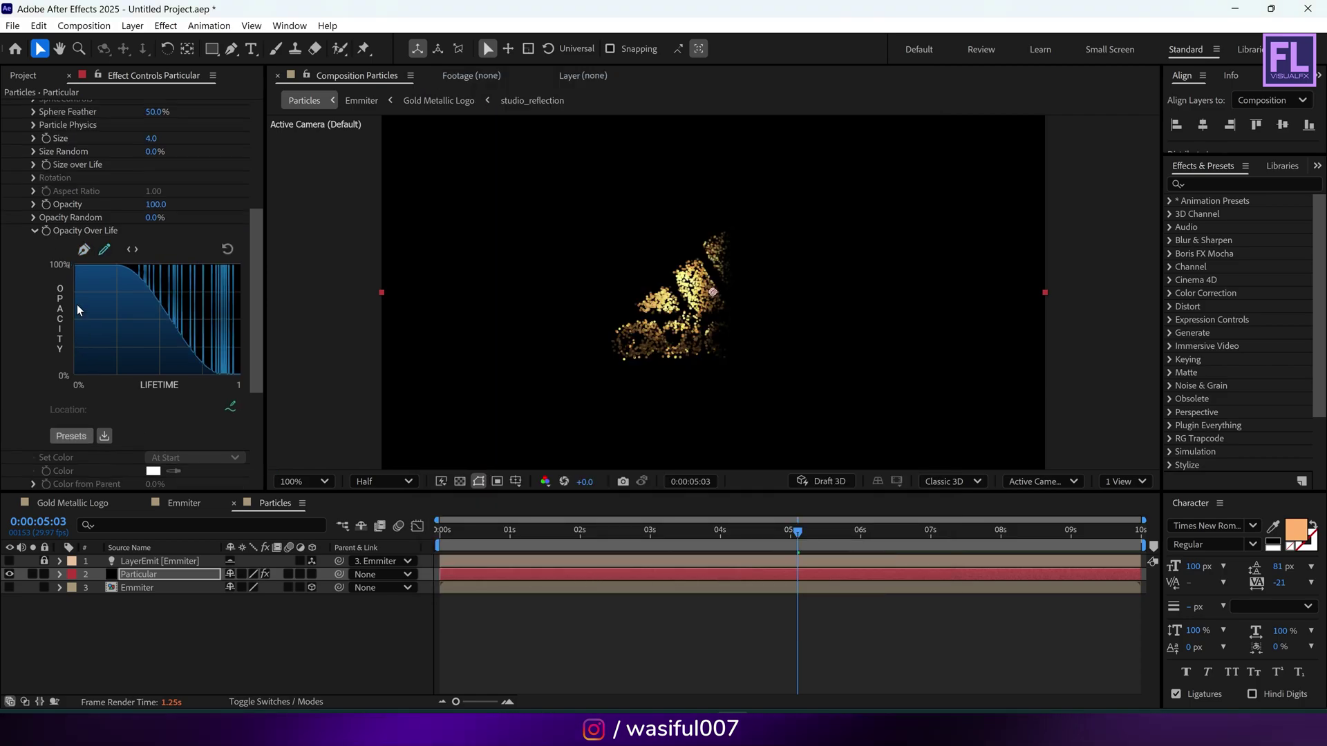
click(33, 232)
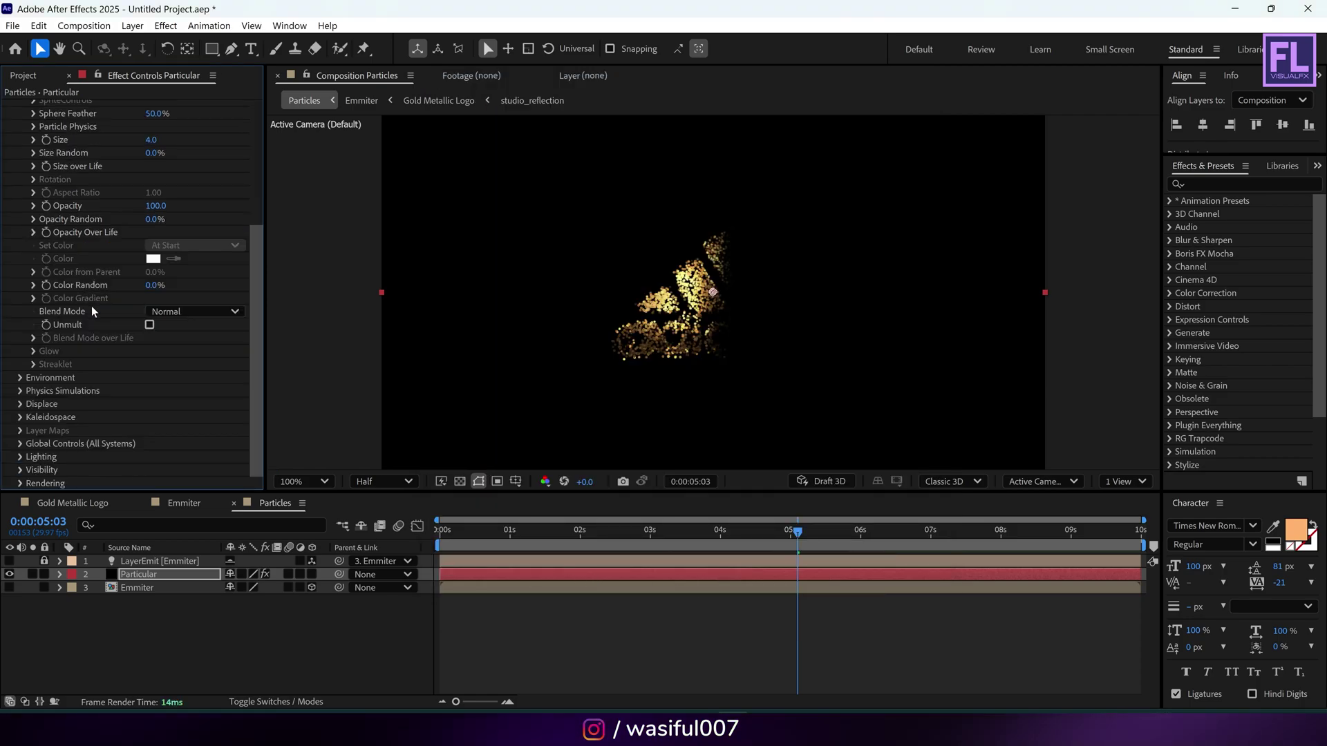
Step: Set Wind X to -500 and Air Density to 1.10 in Particular's Environment settings
scroll(104, 336, up, 1)
scroll(103, 336, up, 4)
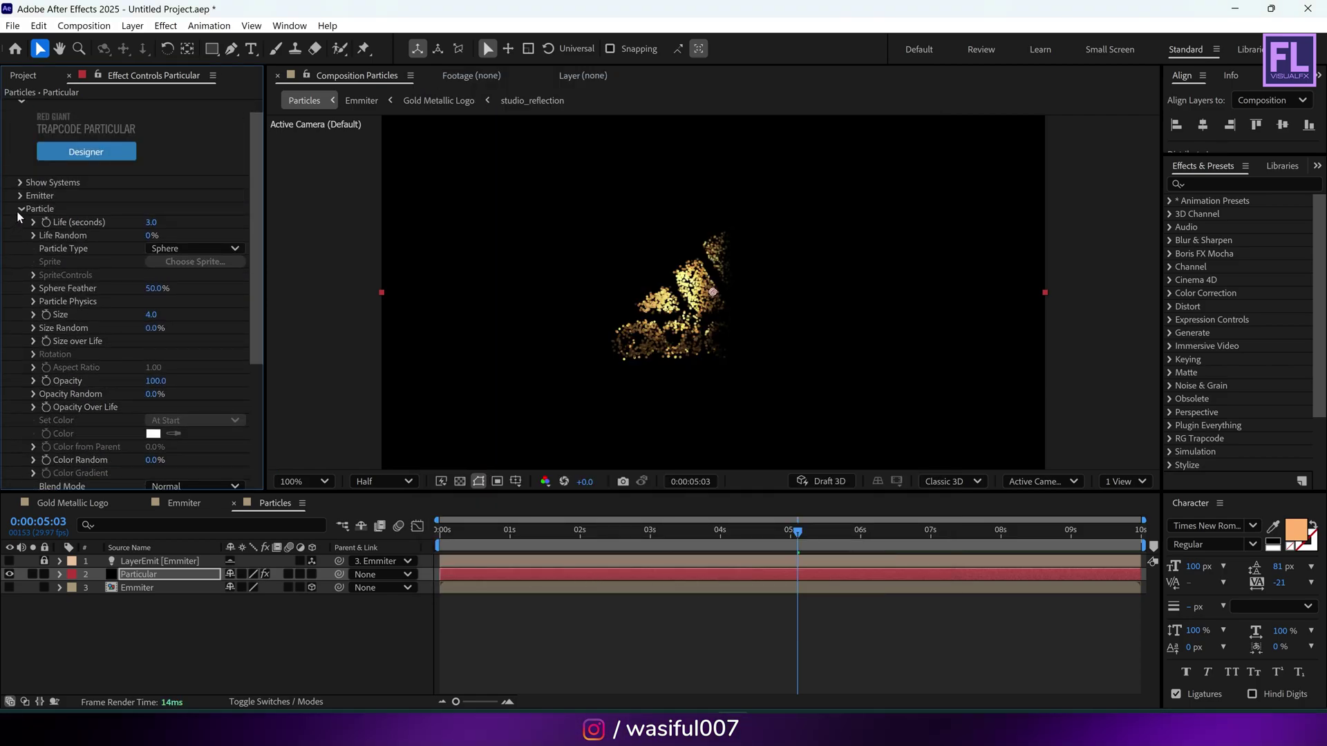
click(19, 227)
click(20, 241)
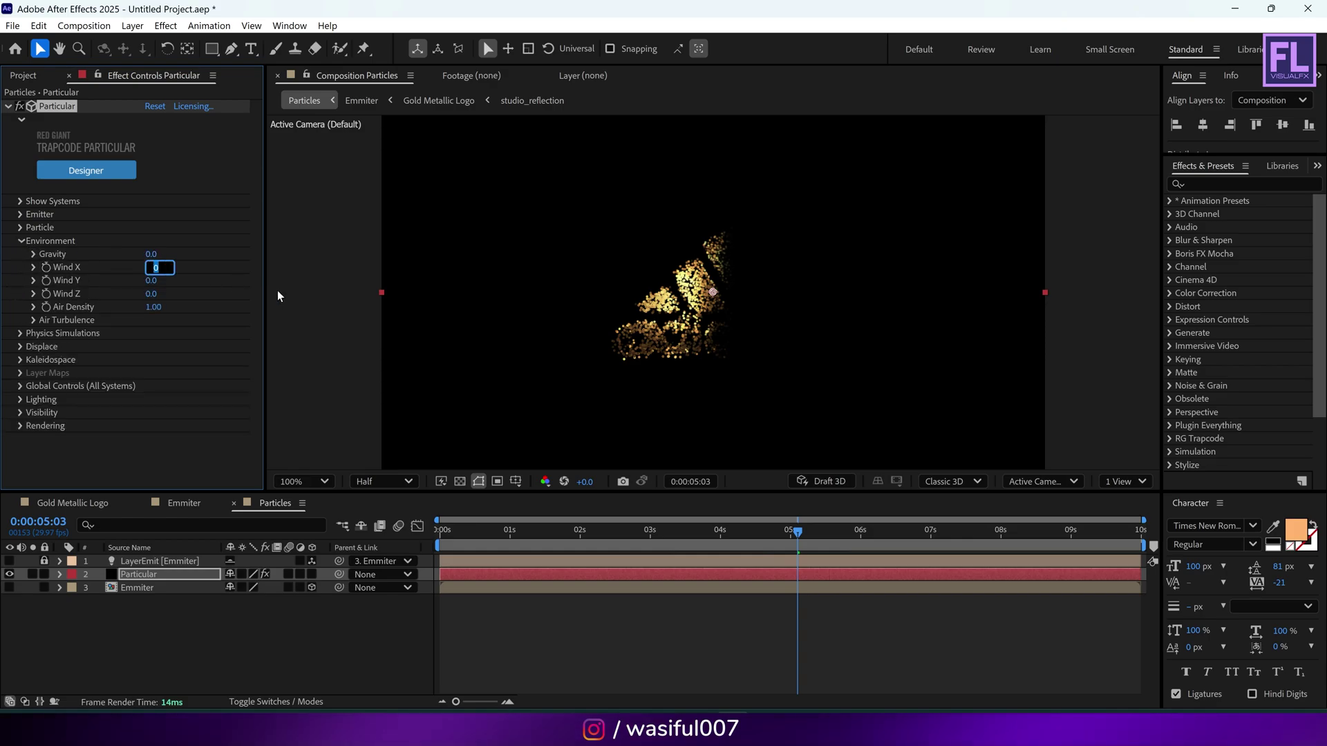
text(500)
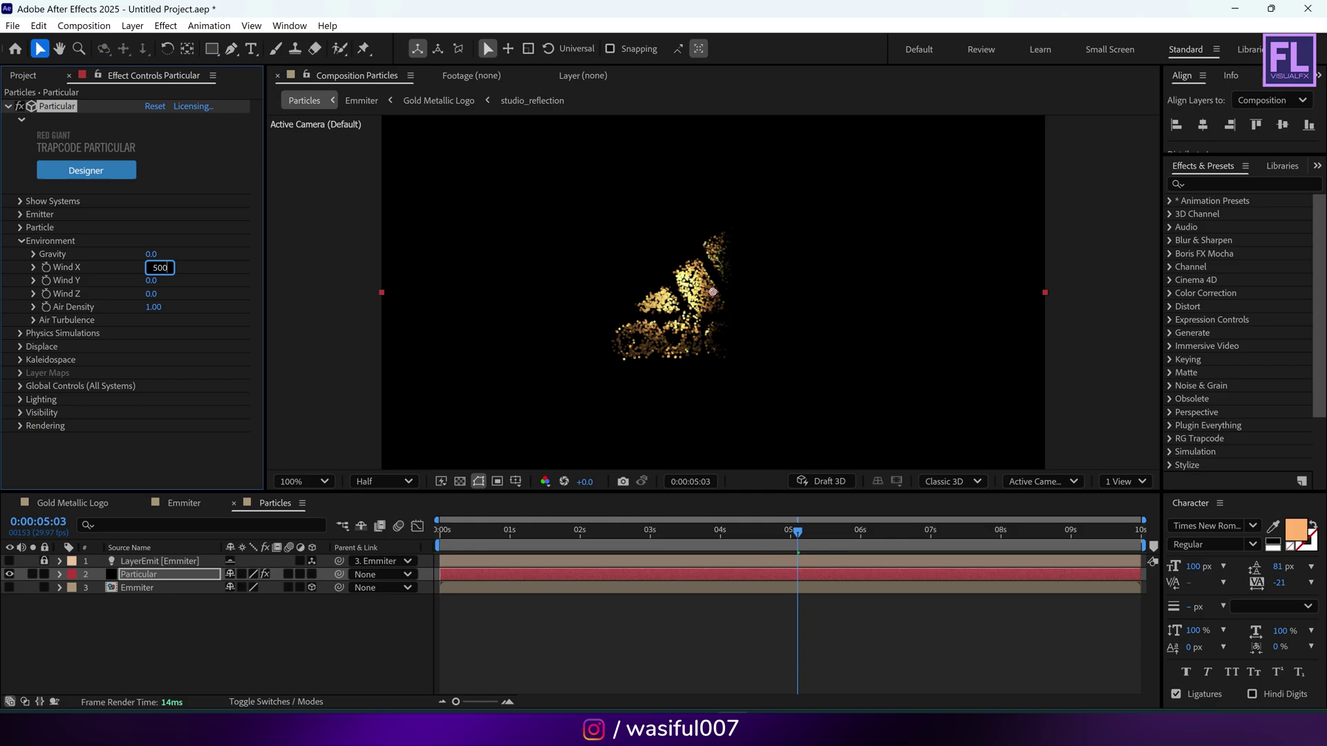
key(Home)
text(-)
key(Return)
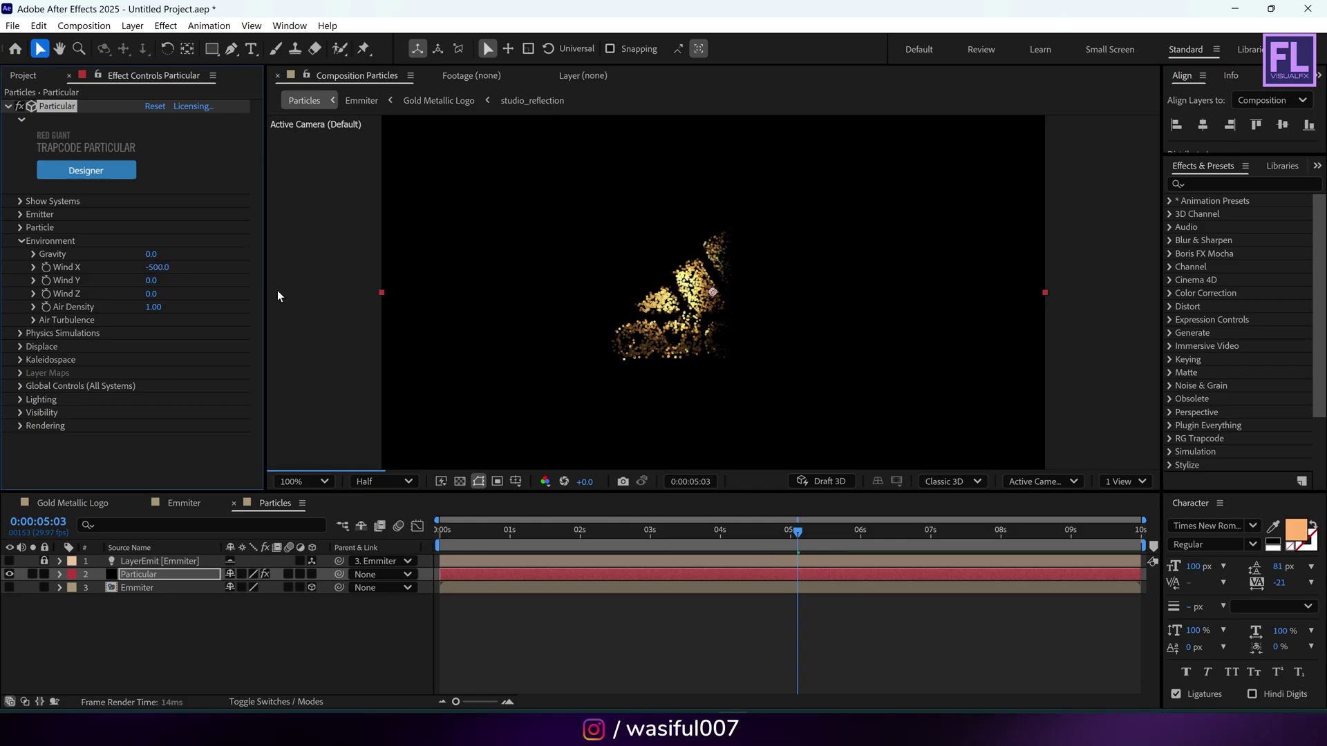
click(153, 307)
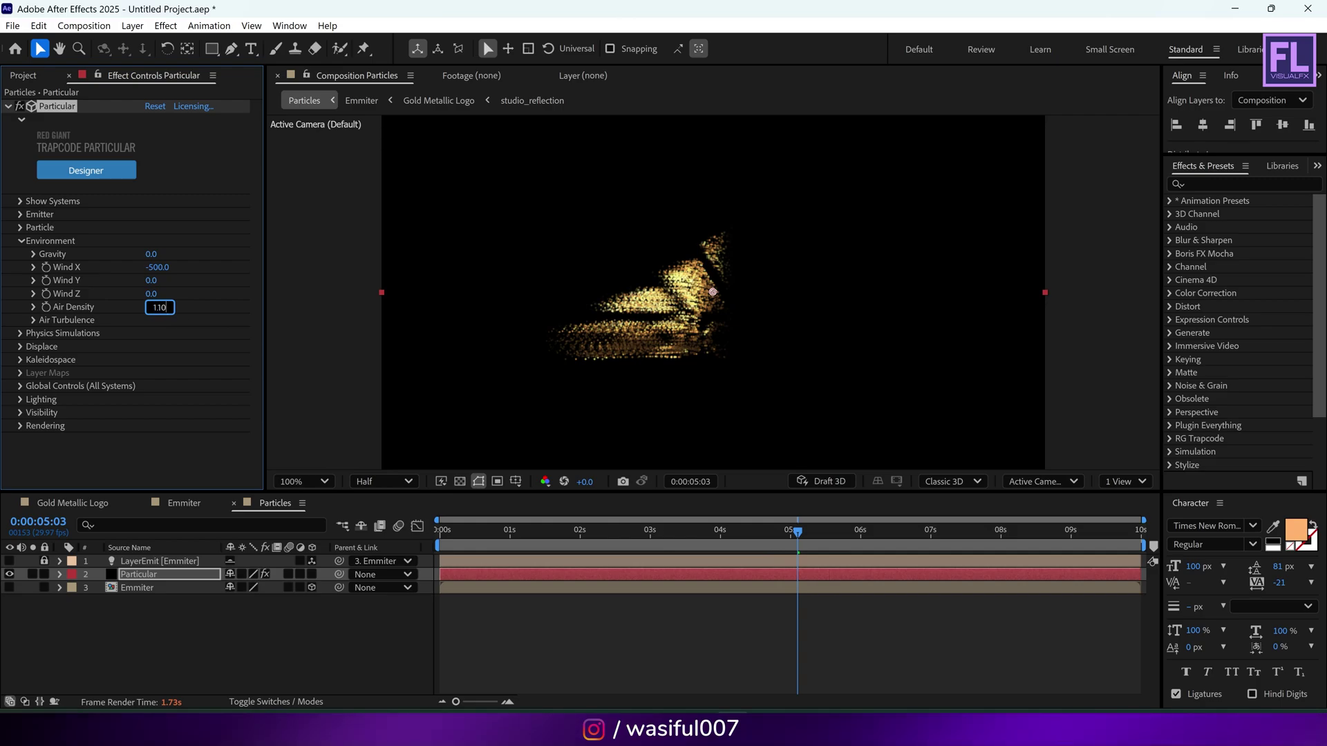
text(1.10)
key(Return)
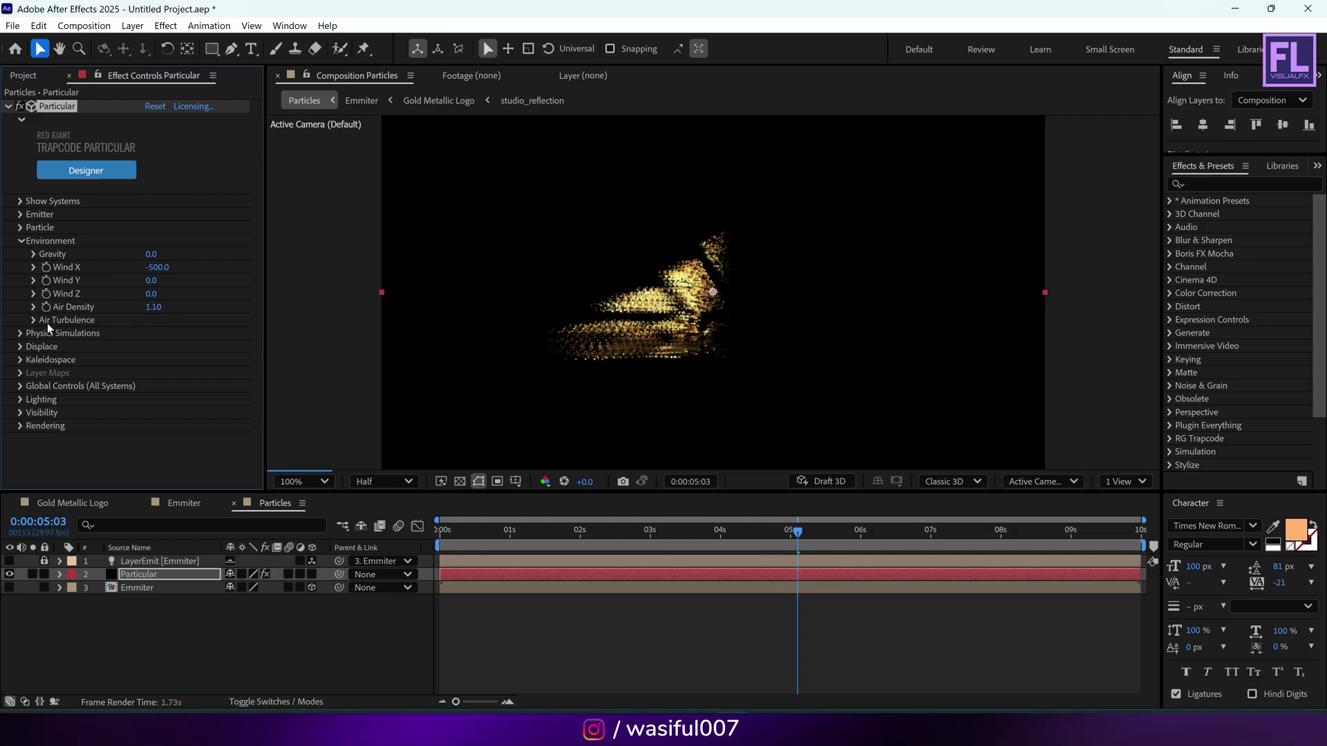
Step: Set the Air Turbulence Affect Position to 133 and Move with Wind to 100%
click(33, 320)
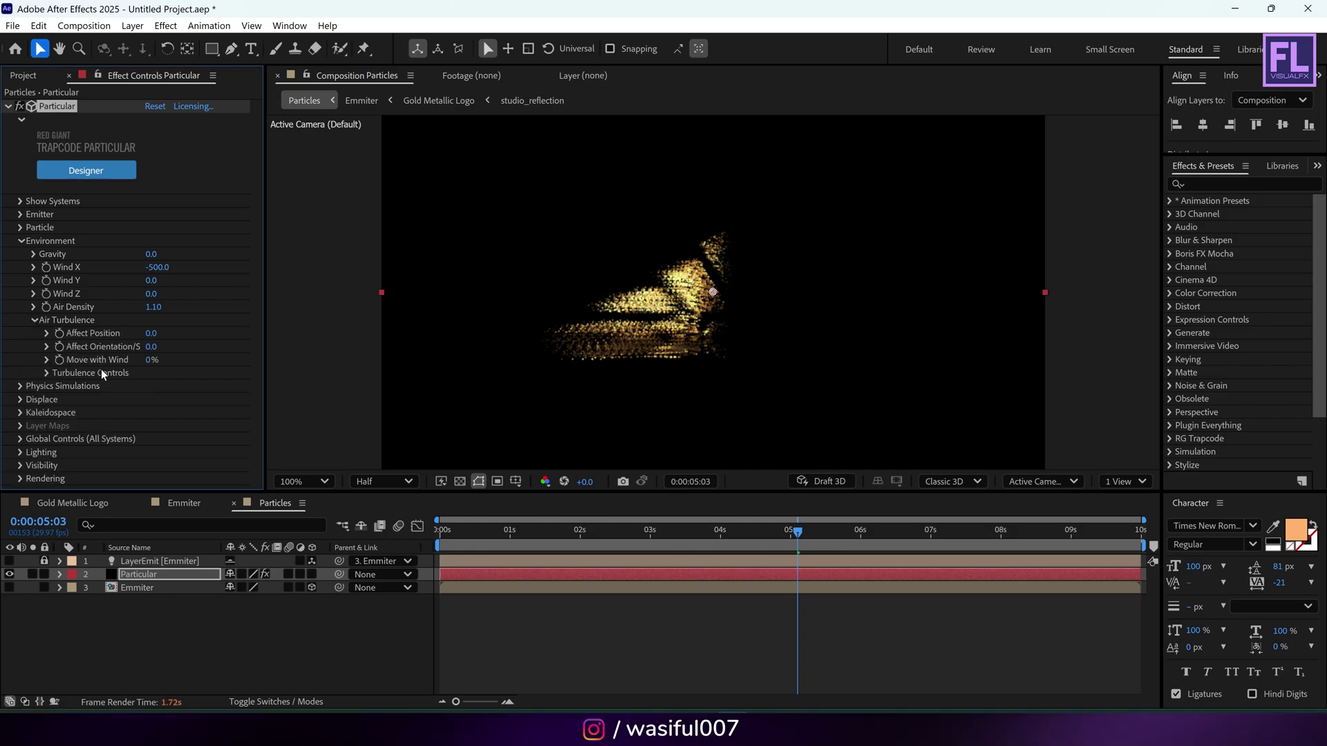
text(133)
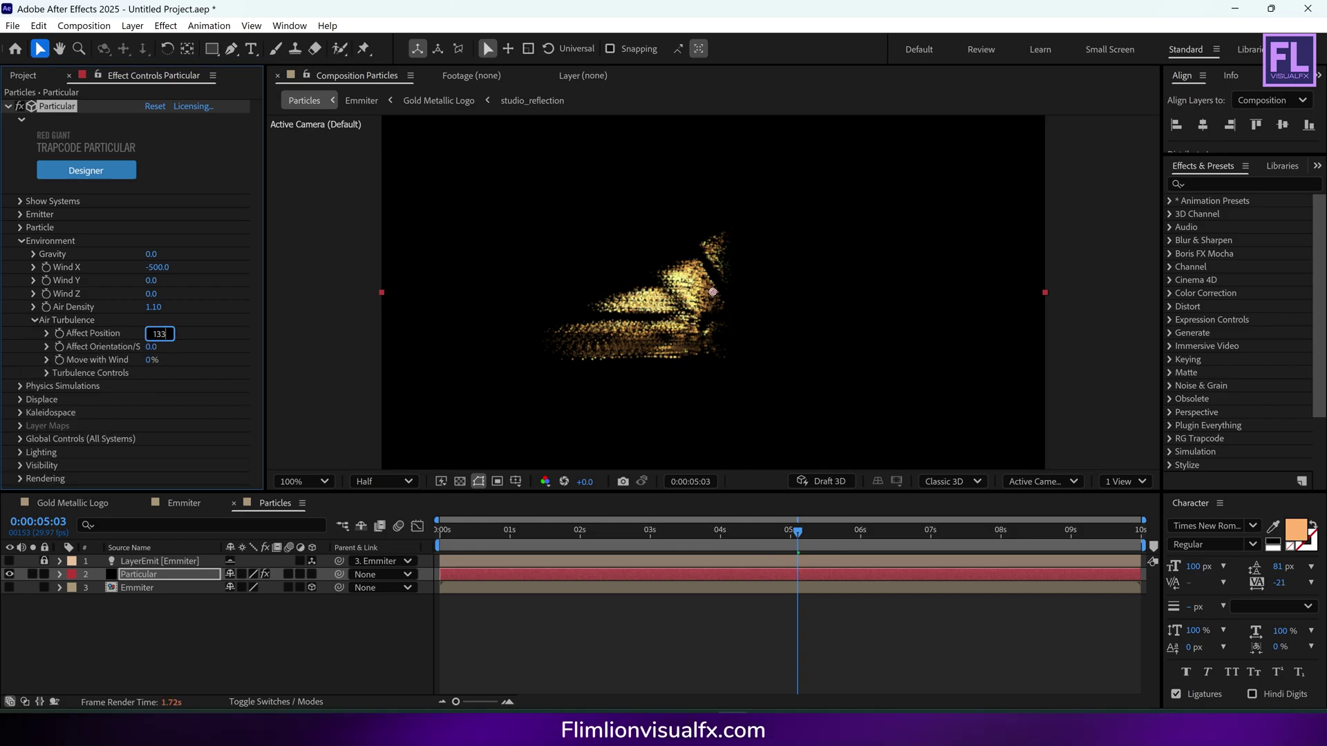
click(152, 362)
text(100)
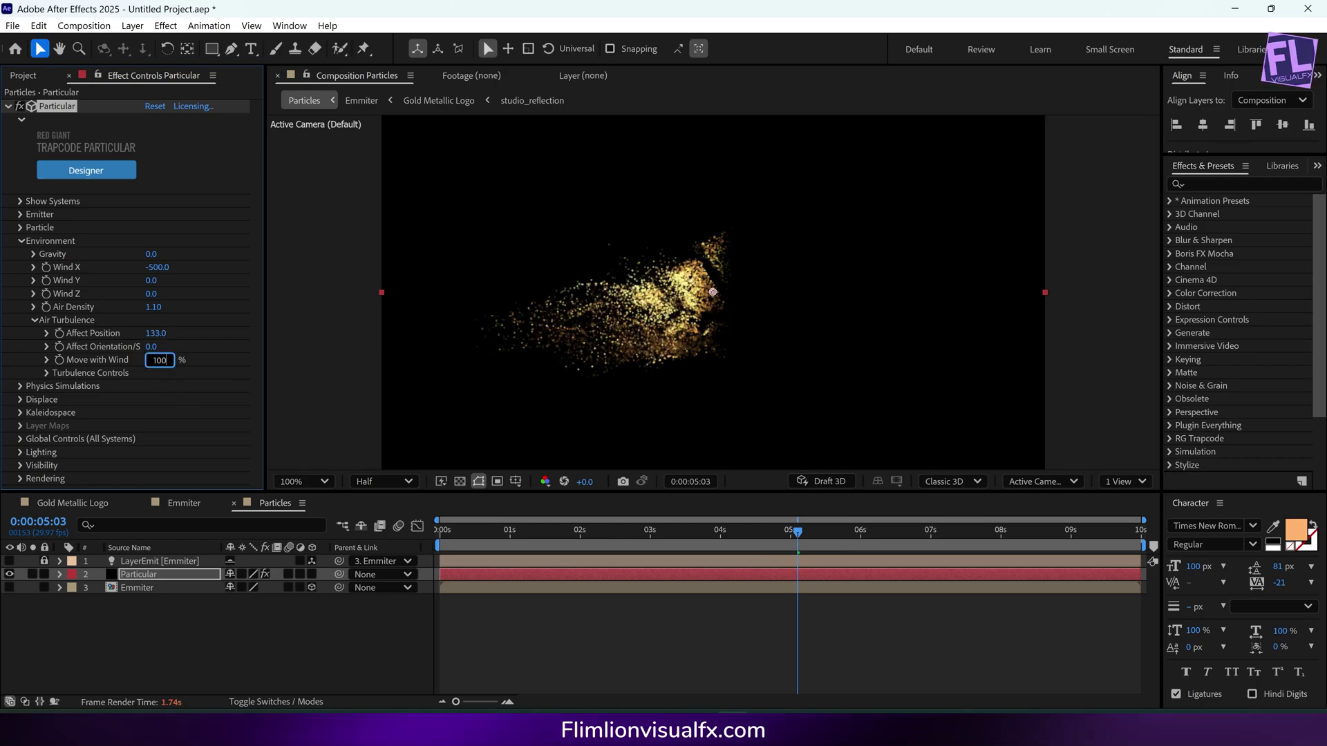
click(187, 399)
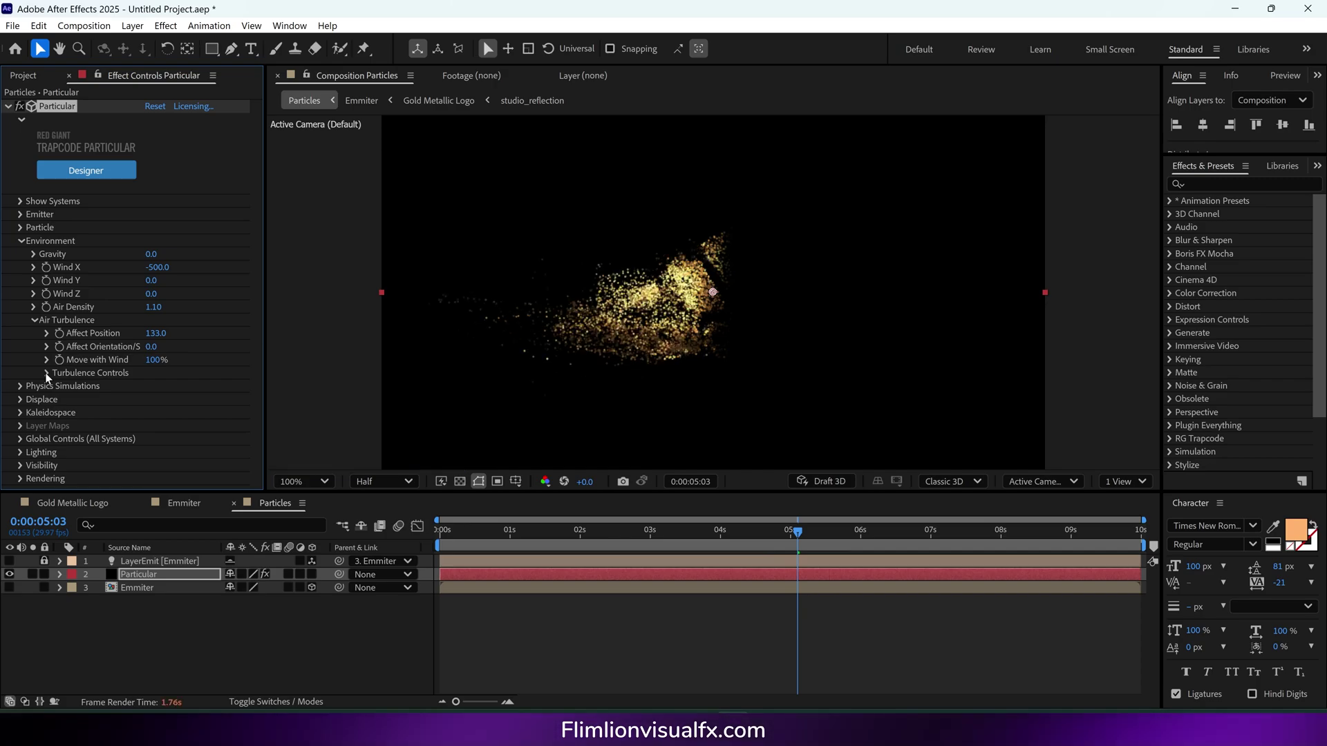
Step: Set the Scale in the Air Turbulence's Turbulence Controls to 6 and collapse the Environment settings
click(46, 373)
click(154, 386)
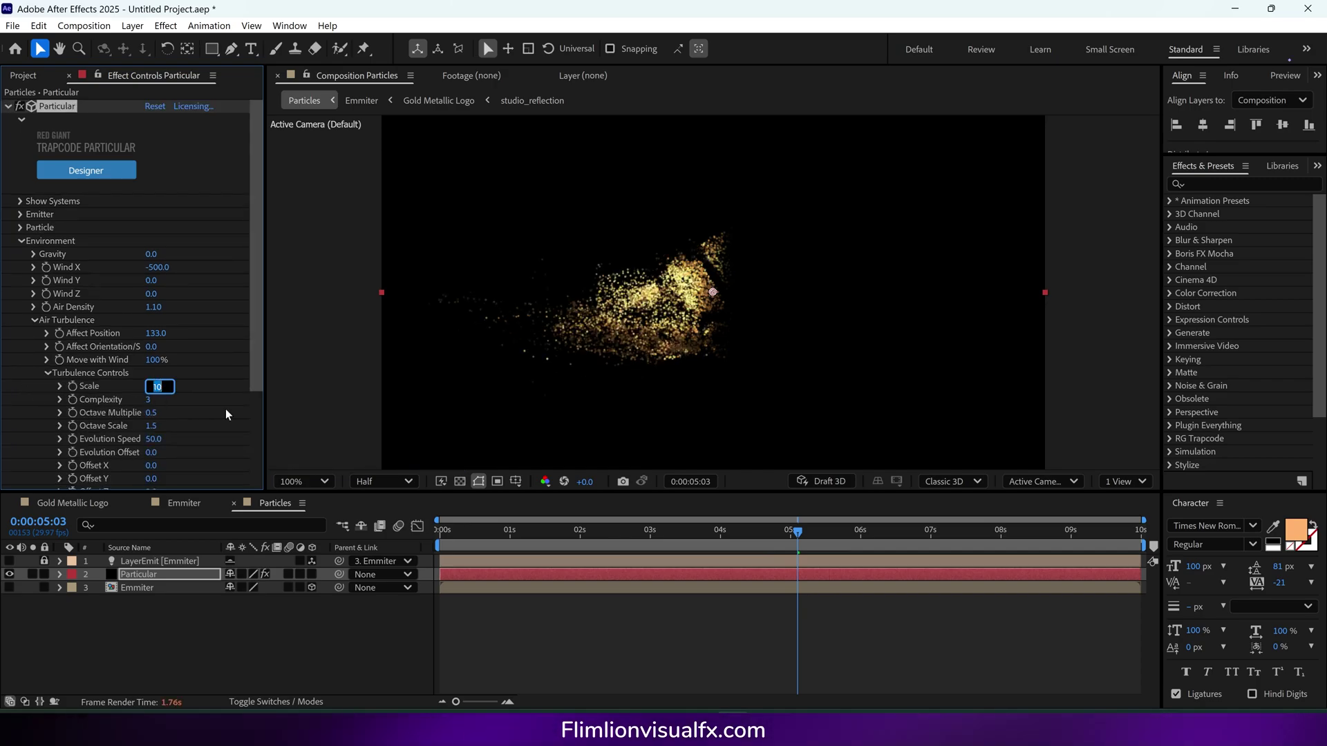
text(6)
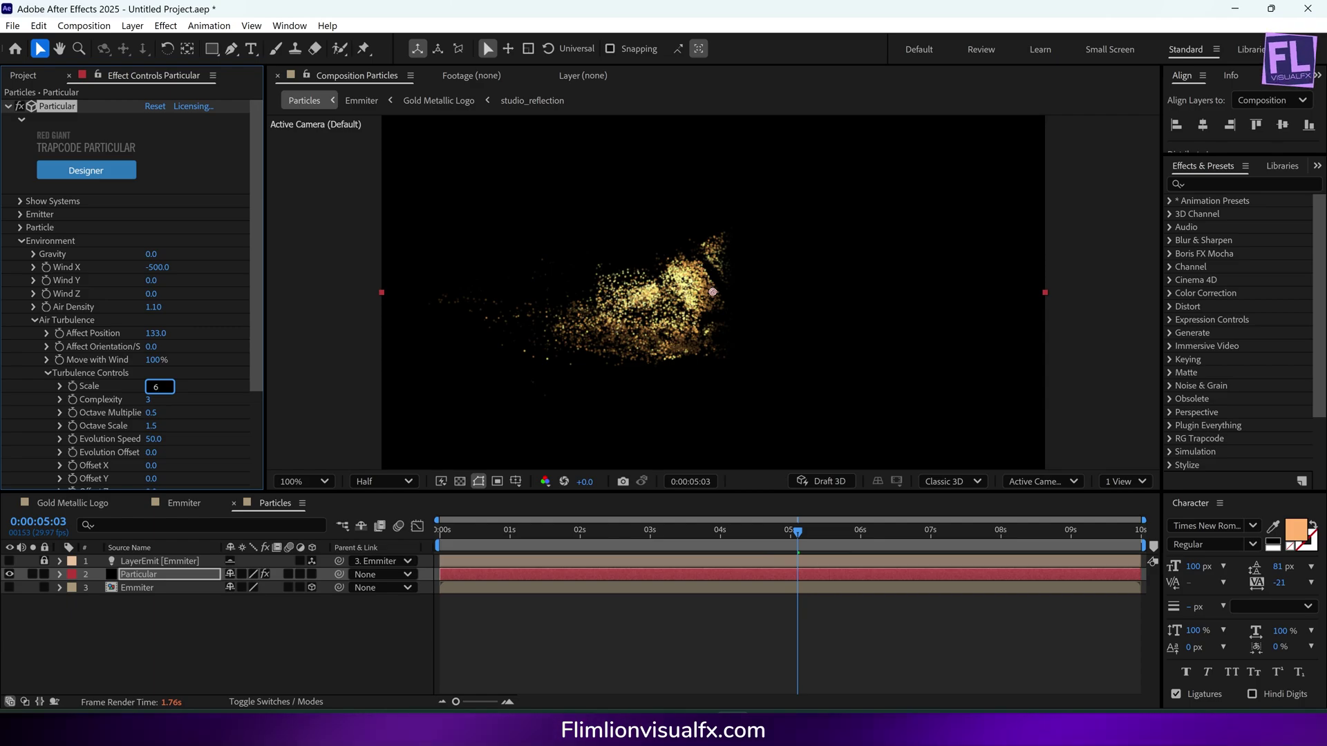
key(Return)
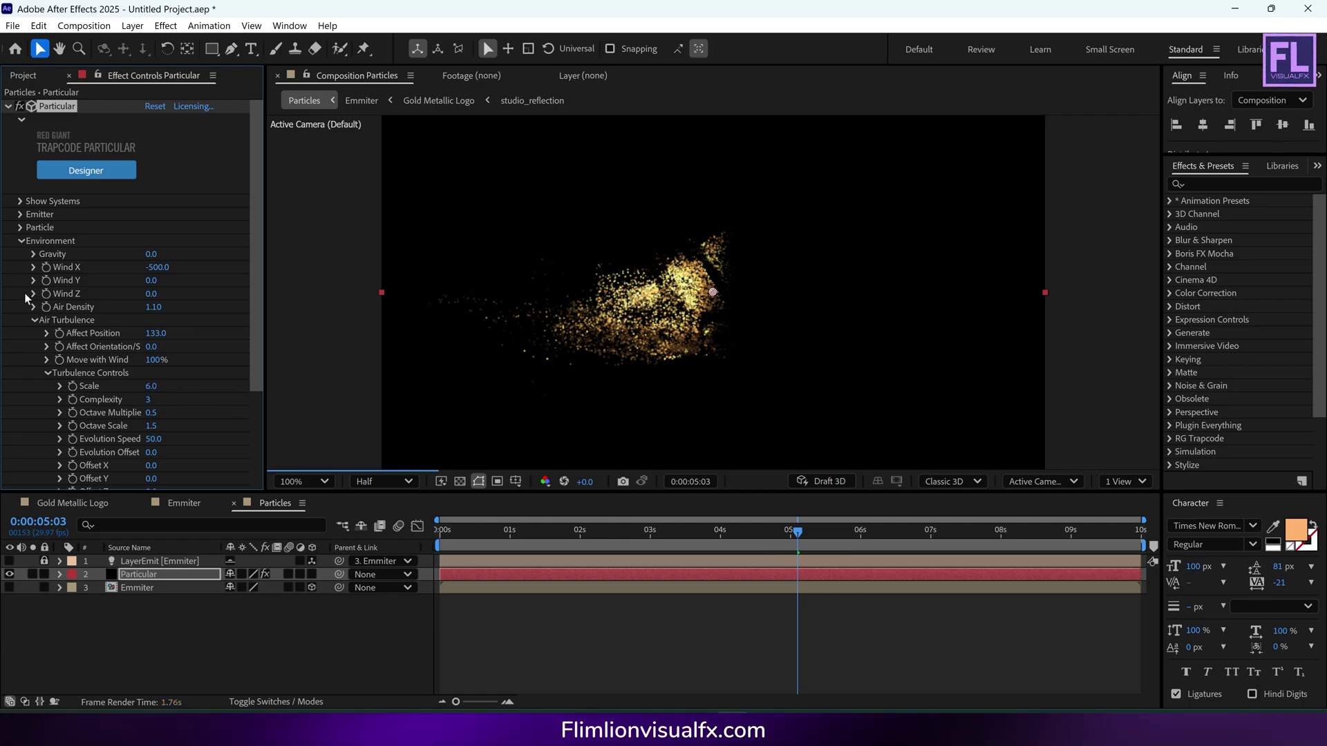
click(22, 240)
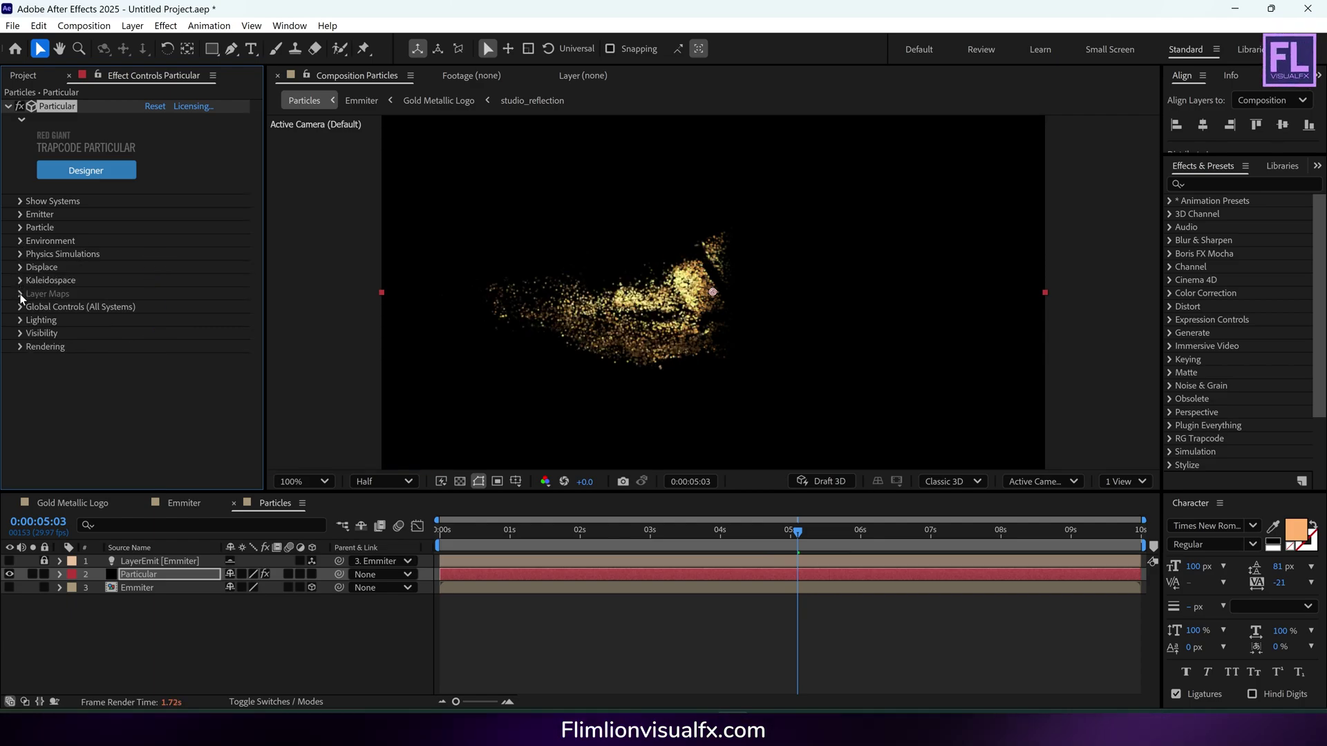
Step: Enable Shadowlets in Particular's Lighting settings
click(20, 319)
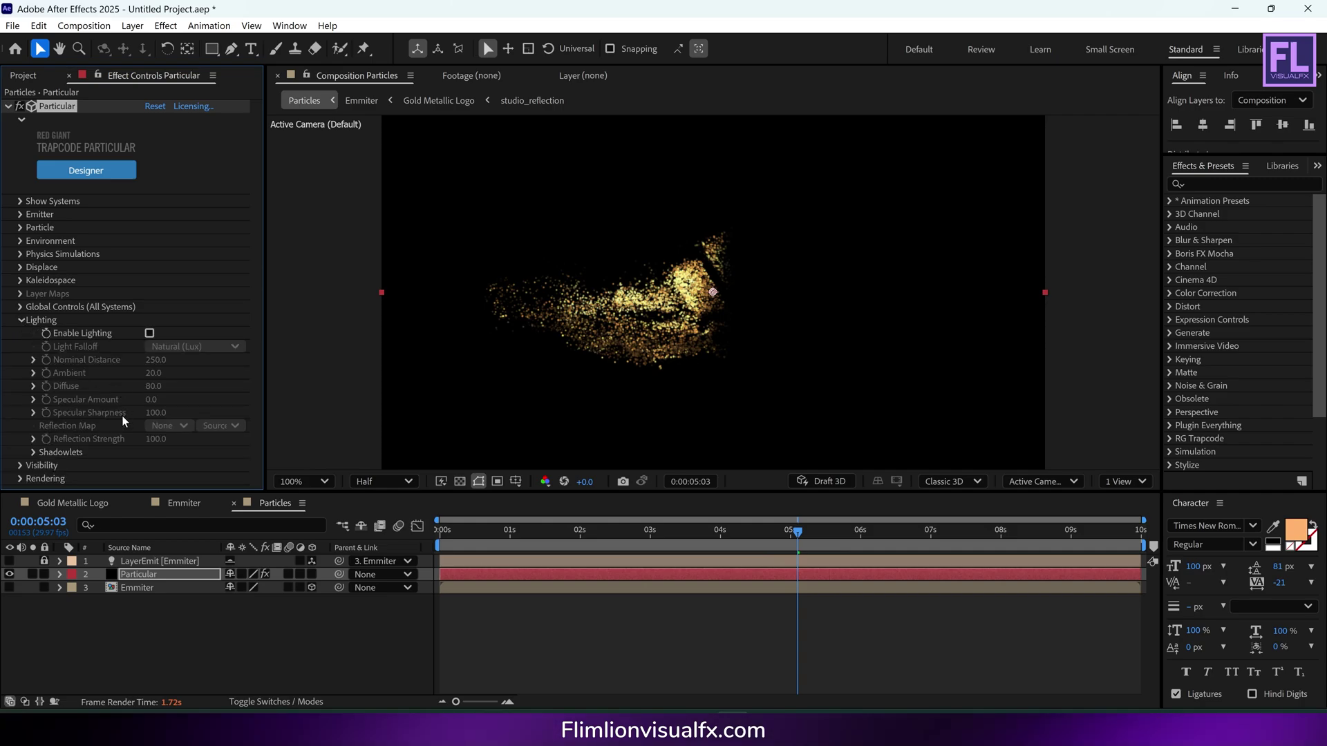
click(33, 452)
scroll(139, 442, down, 1)
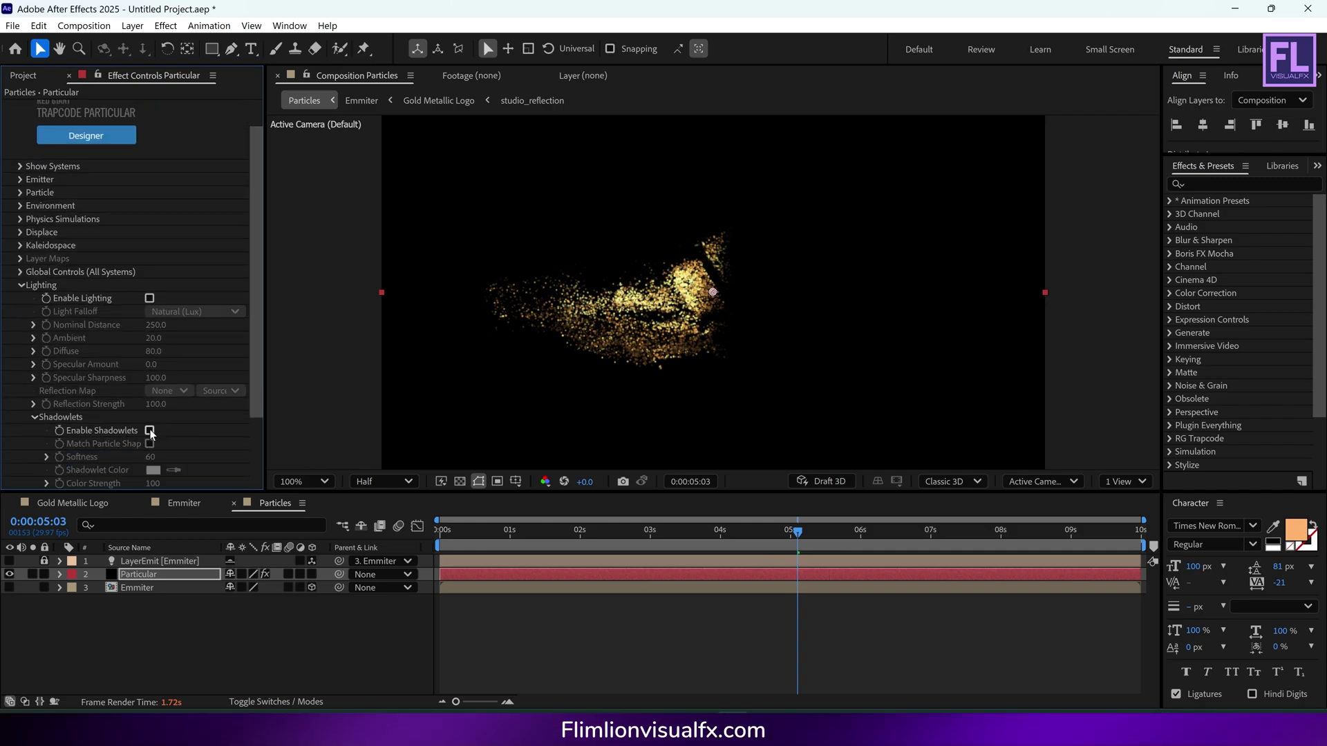
click(149, 431)
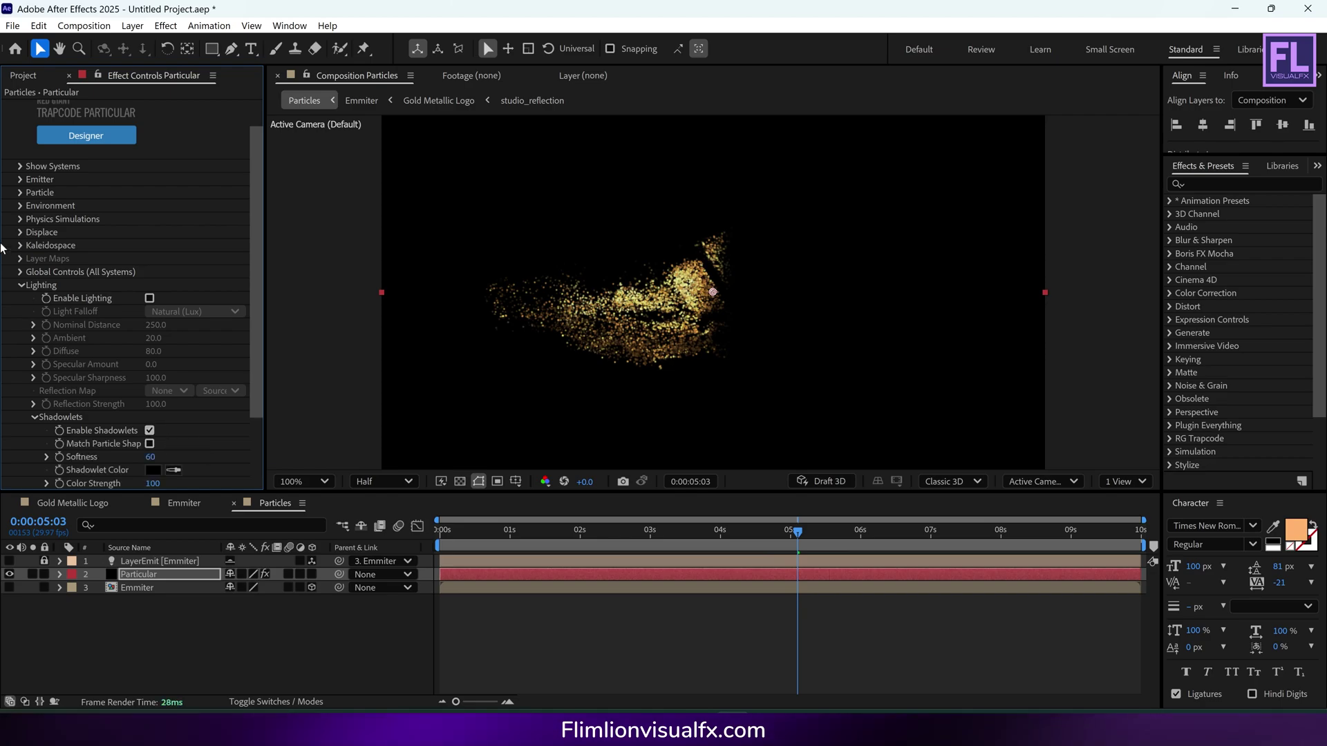
click(21, 287)
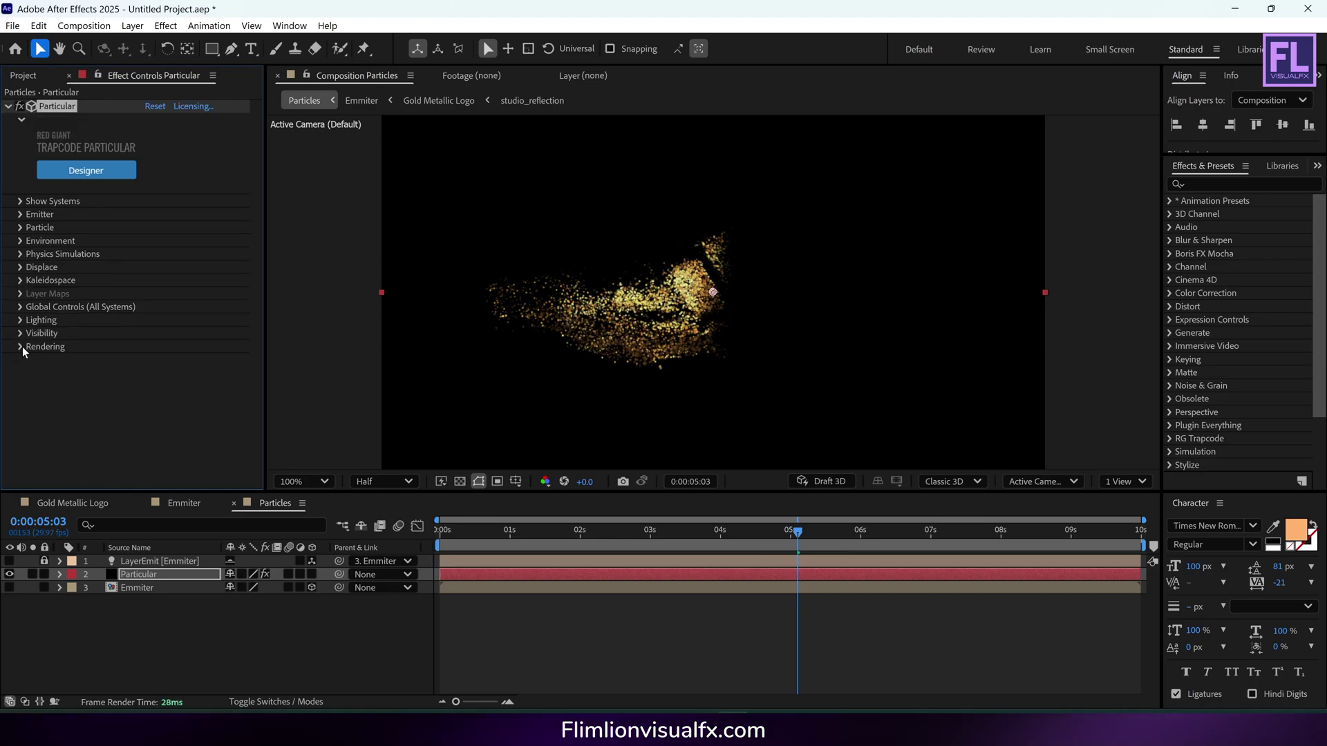
Step: Turn on Motion Blur in Particular's Rendering settings
click(20, 347)
click(33, 440)
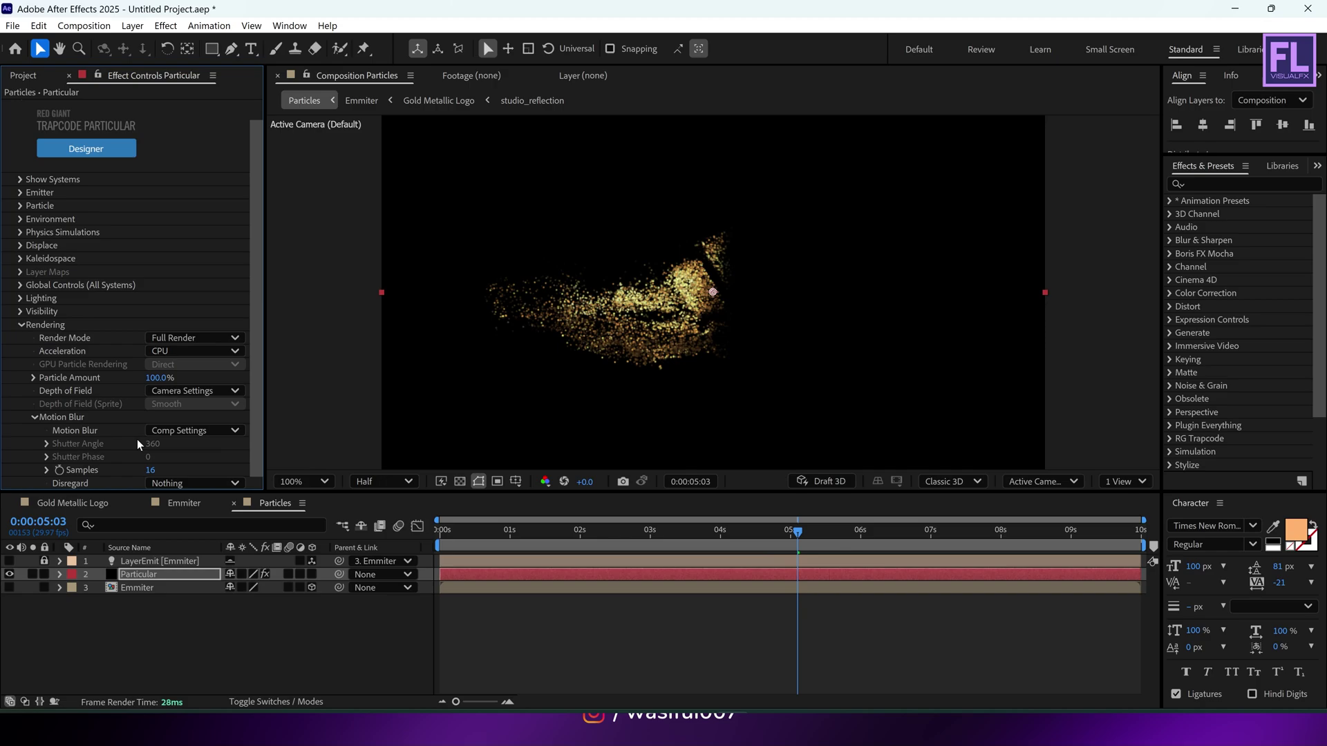
click(192, 430)
click(166, 478)
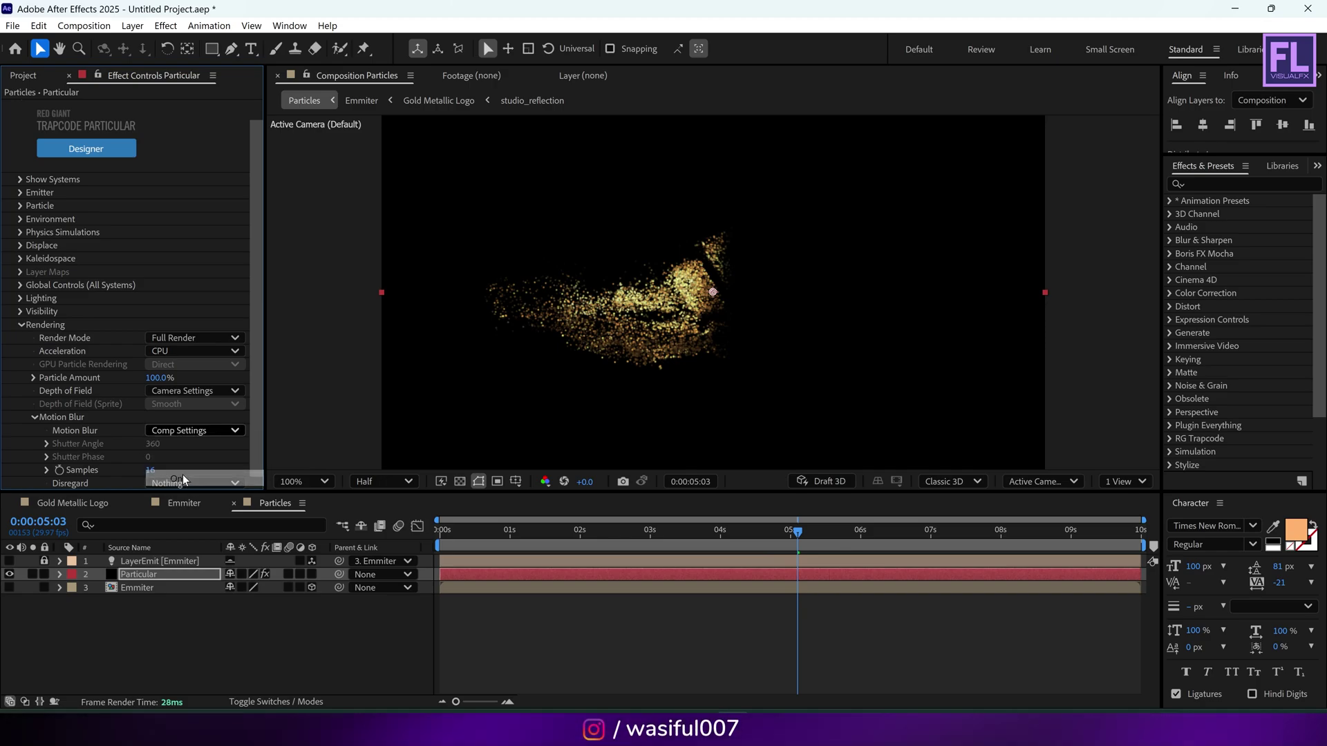
click(33, 325)
Step: Search the effects for "deep" and apply Deep Glow to the Particular layer
click(134, 574)
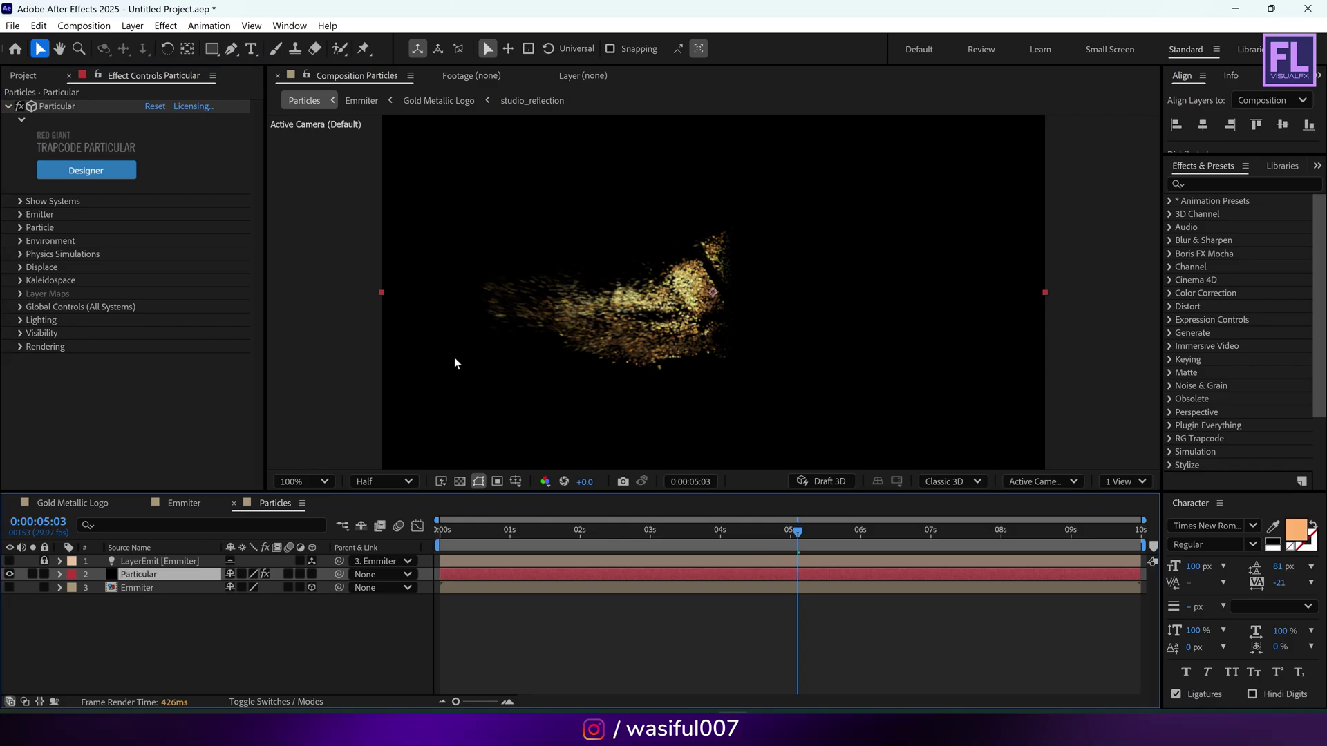
key(ctrl+space)
text(deep)
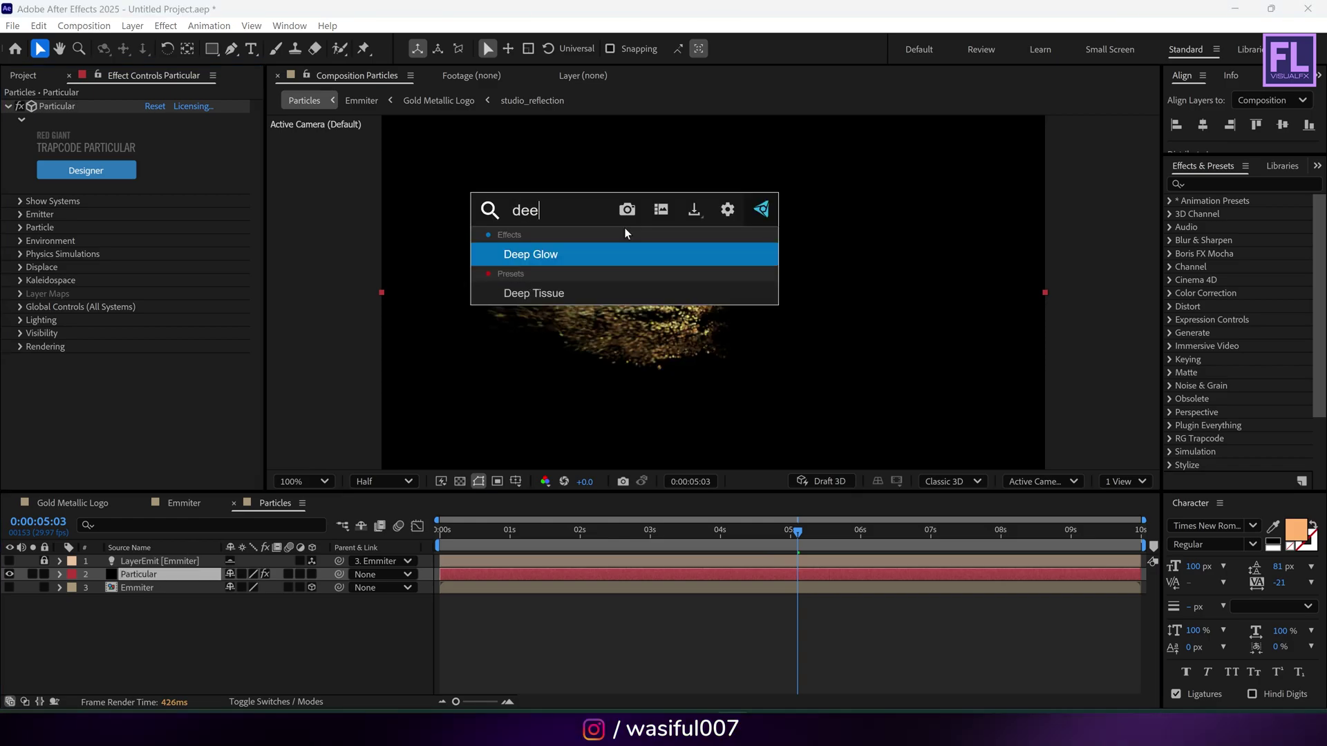
key(Return)
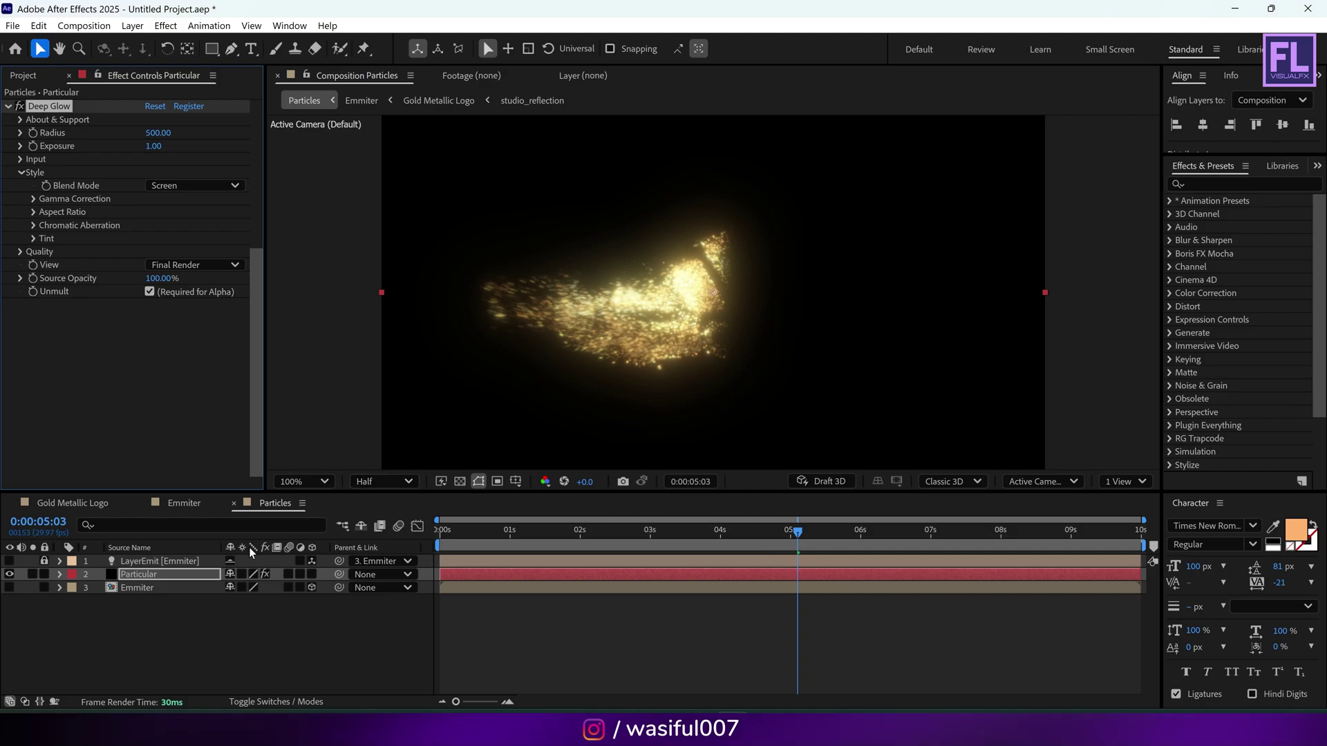
click(211, 632)
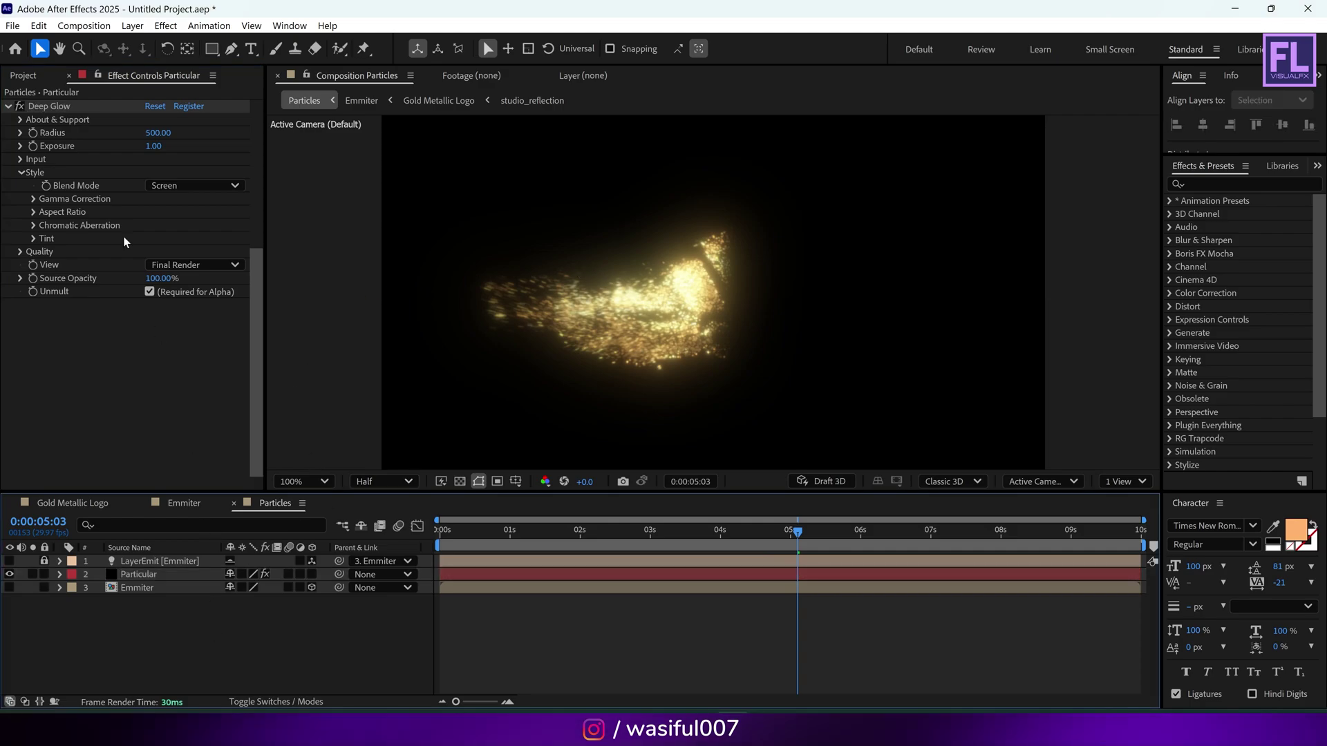
Step: Add the Gold Metallic Logo composition to the Particles timeline beneath the Emmiter layer
click(32, 77)
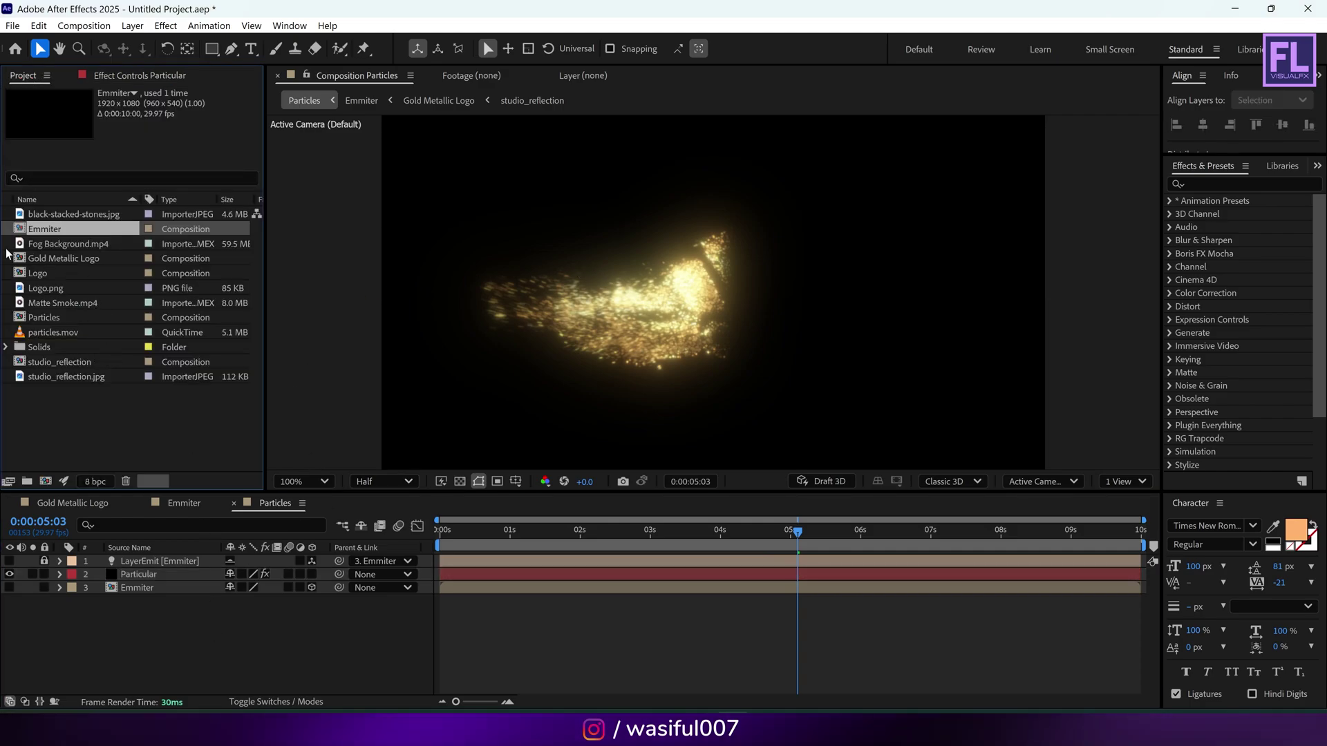
click(65, 258)
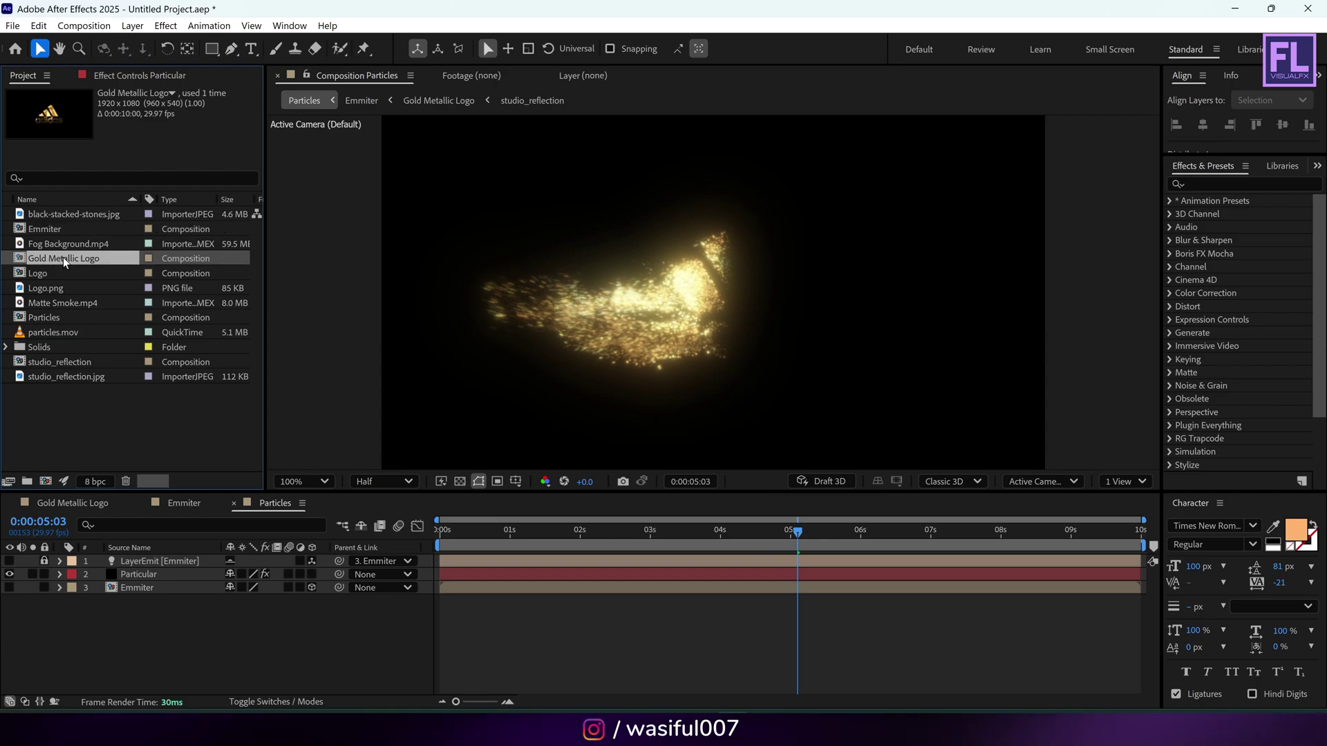
drag(64, 257, 142, 626)
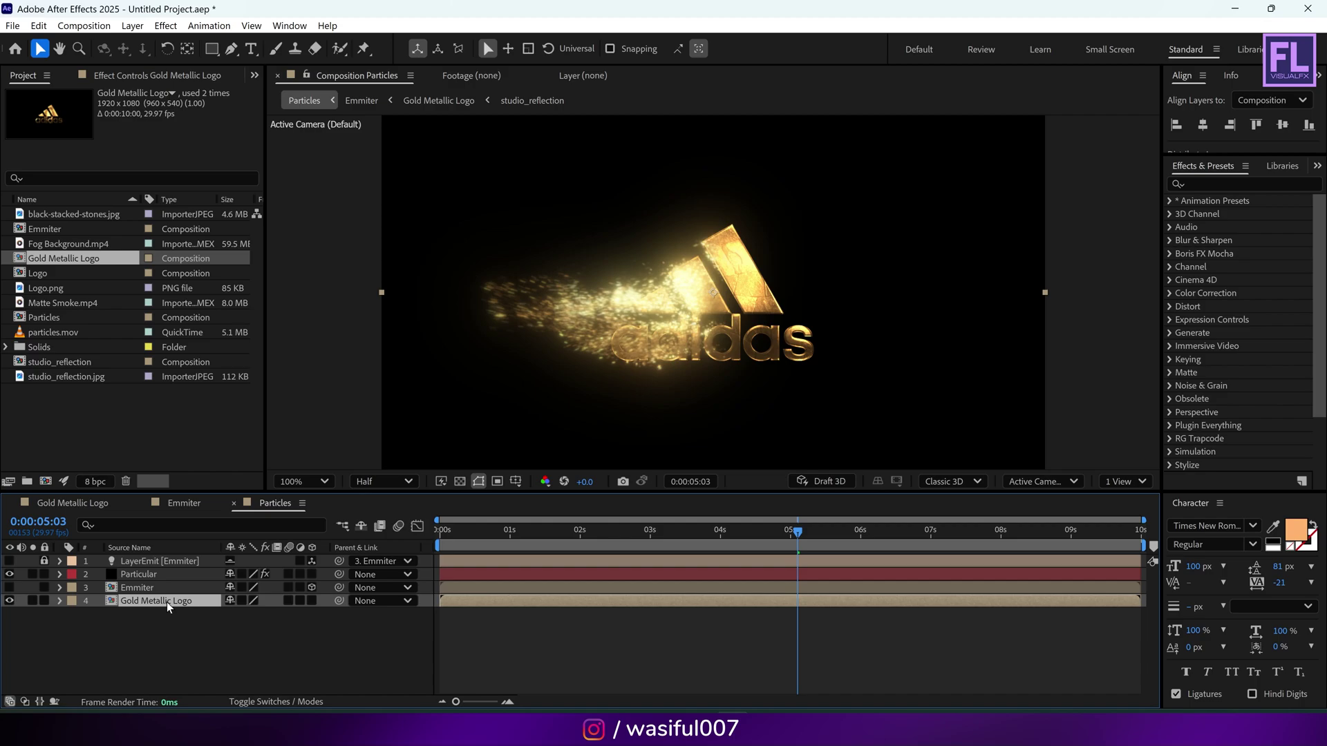
Step: Apply the Linear Wipe effect to the Gold Metallic Logo layer and move the current time to 0:00:03:00
key(ctrl+space)
text(lip)
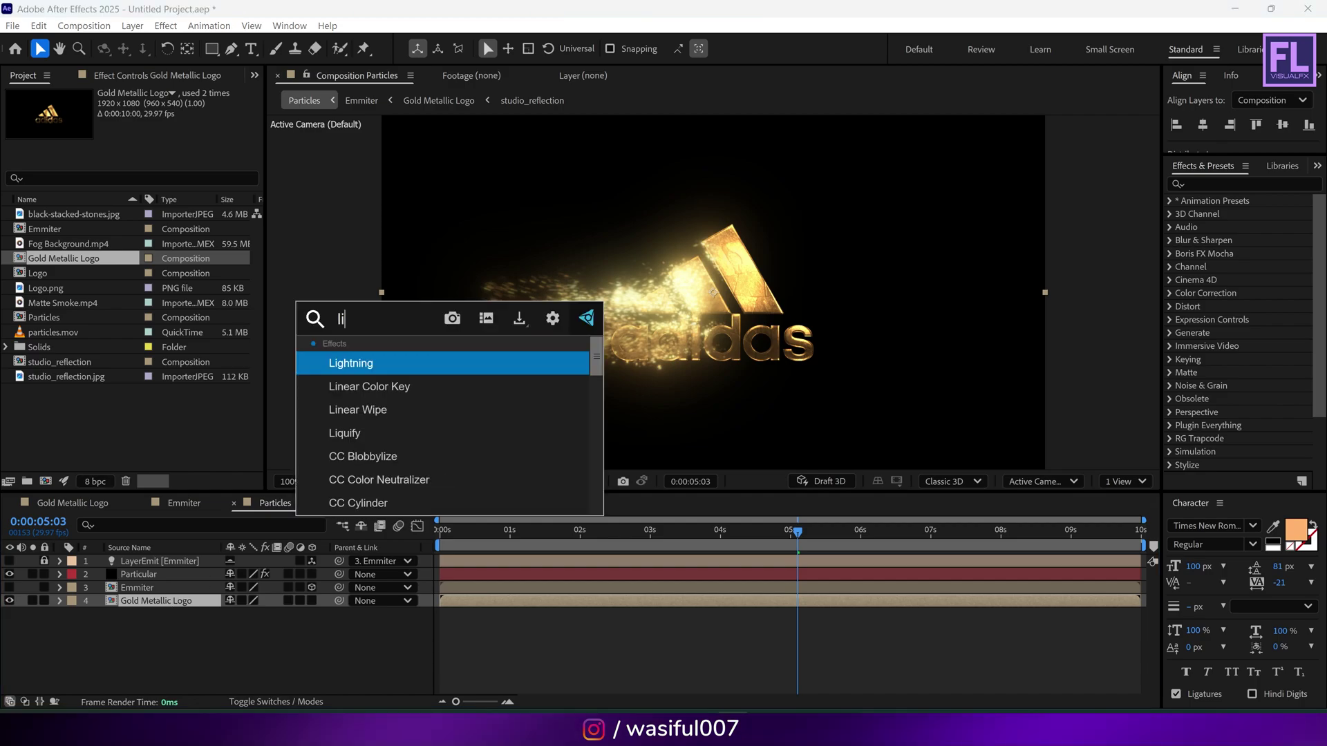
key(BackSpace)
key(BackSpace)
text(ine)
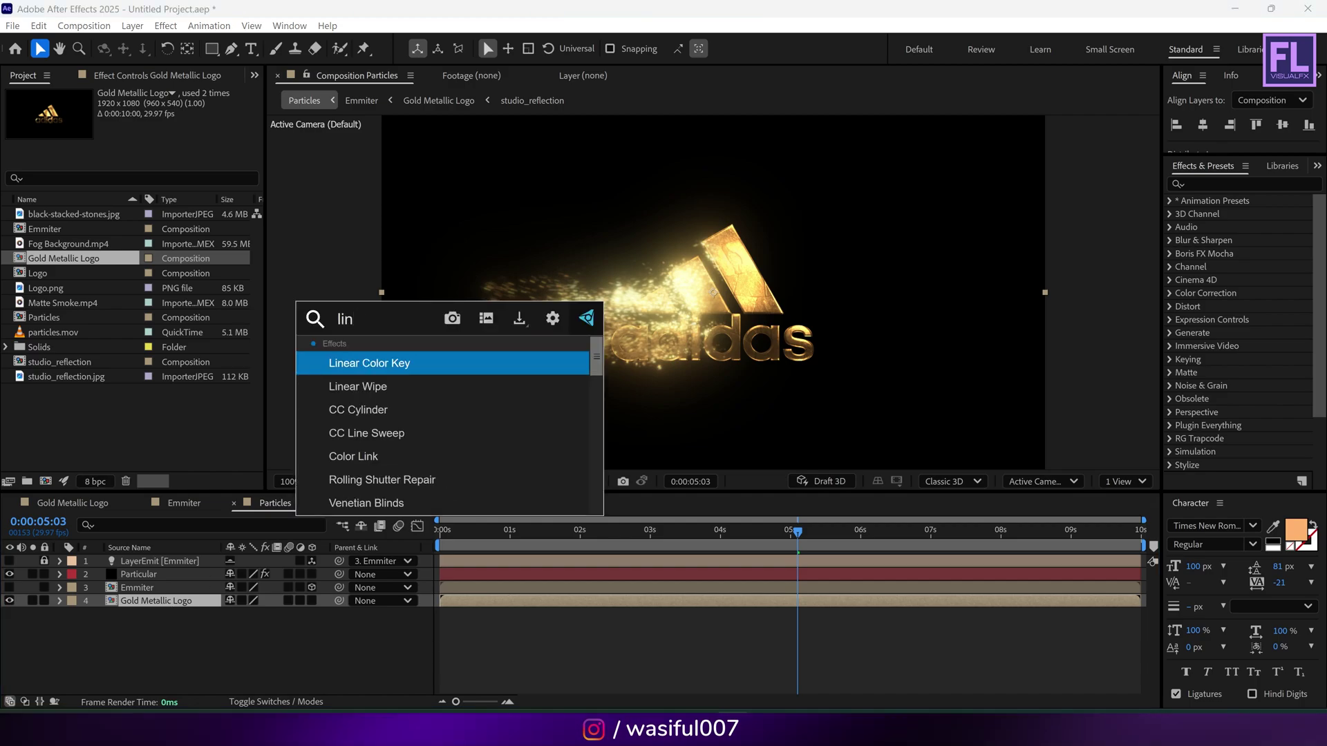
click(415, 387)
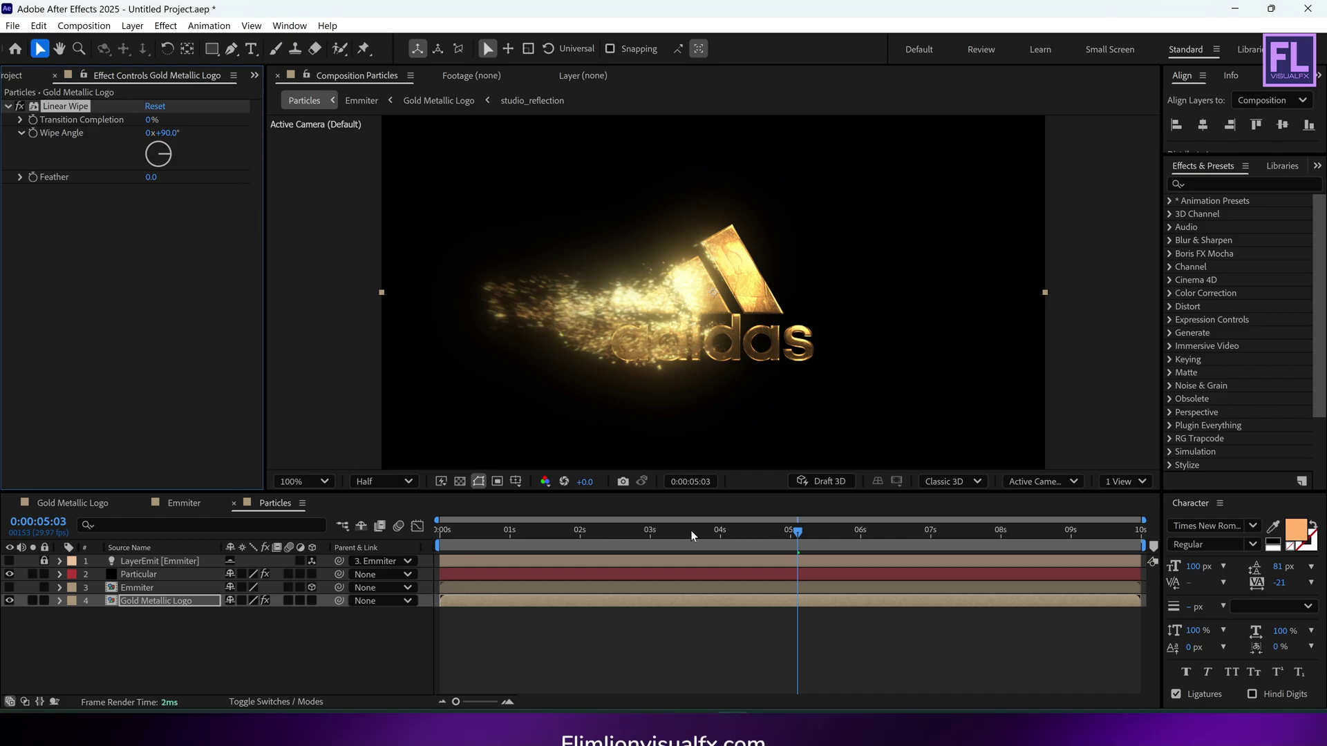
click(650, 529)
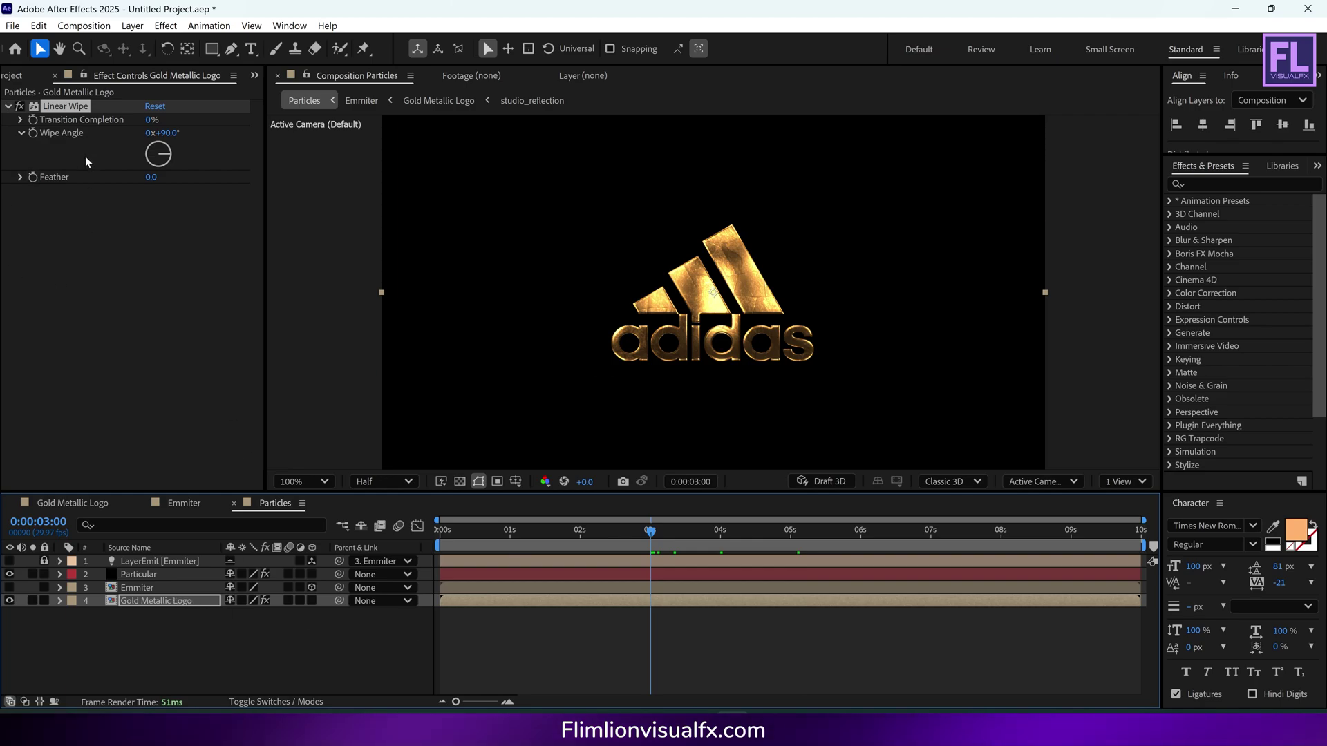
Step: Keyframe the Linear Wipe's Transition Completion from 20% at 0:00:03:00 to 75% at 0:00:07:15 on the Gold Metallic Logo layer
click(31, 119)
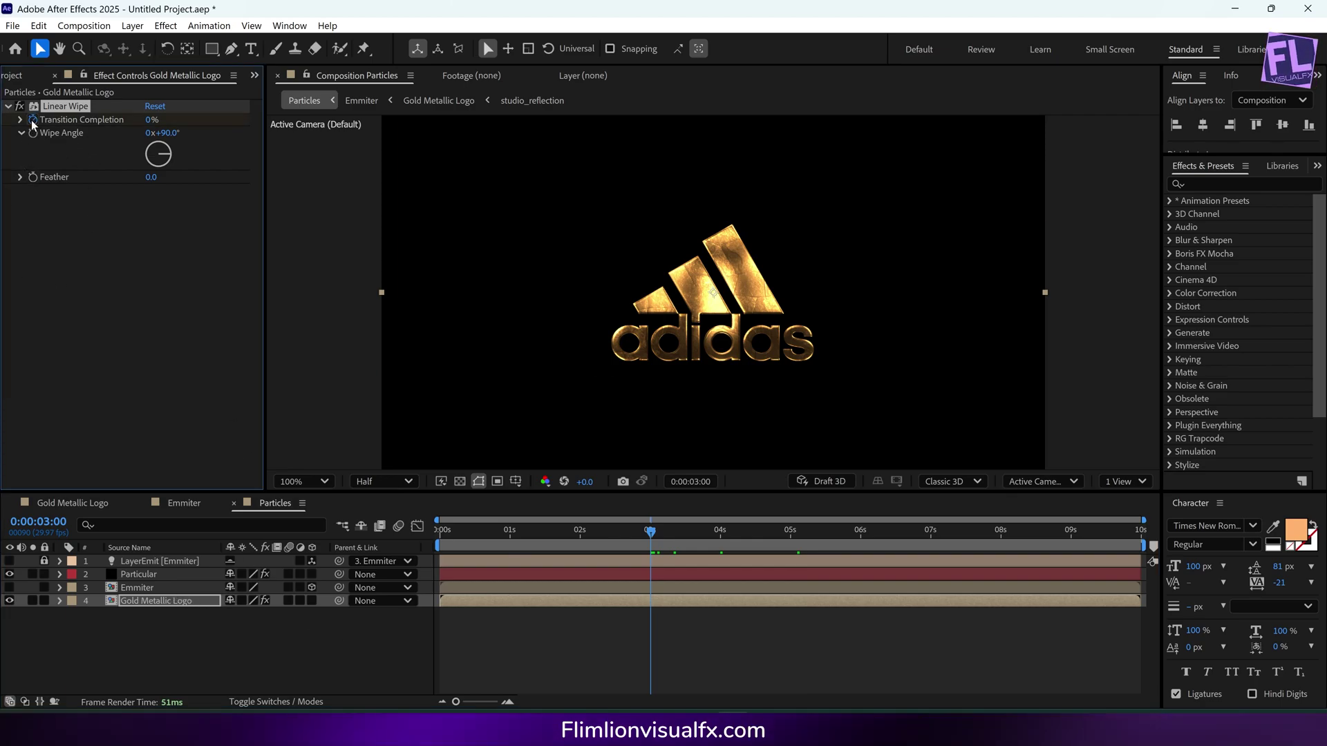
drag(156, 119, 167, 119)
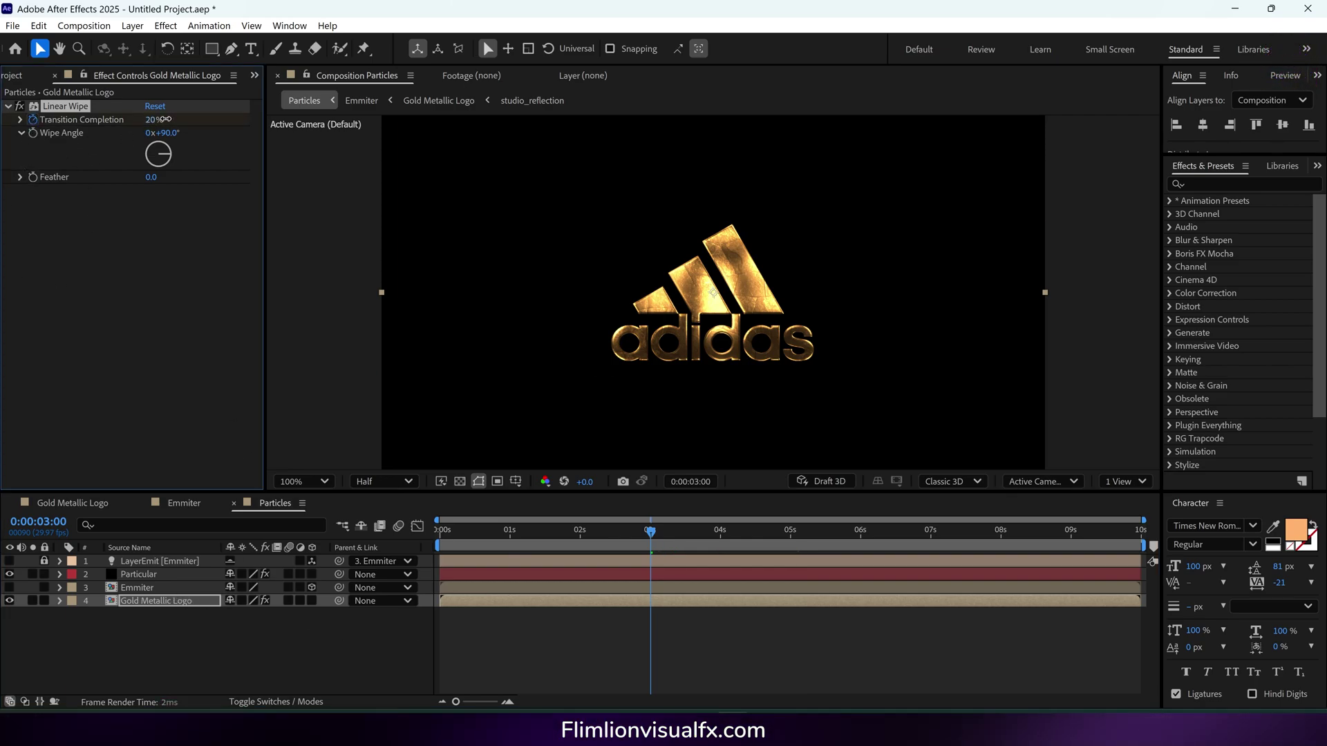
drag(649, 530, 966, 536)
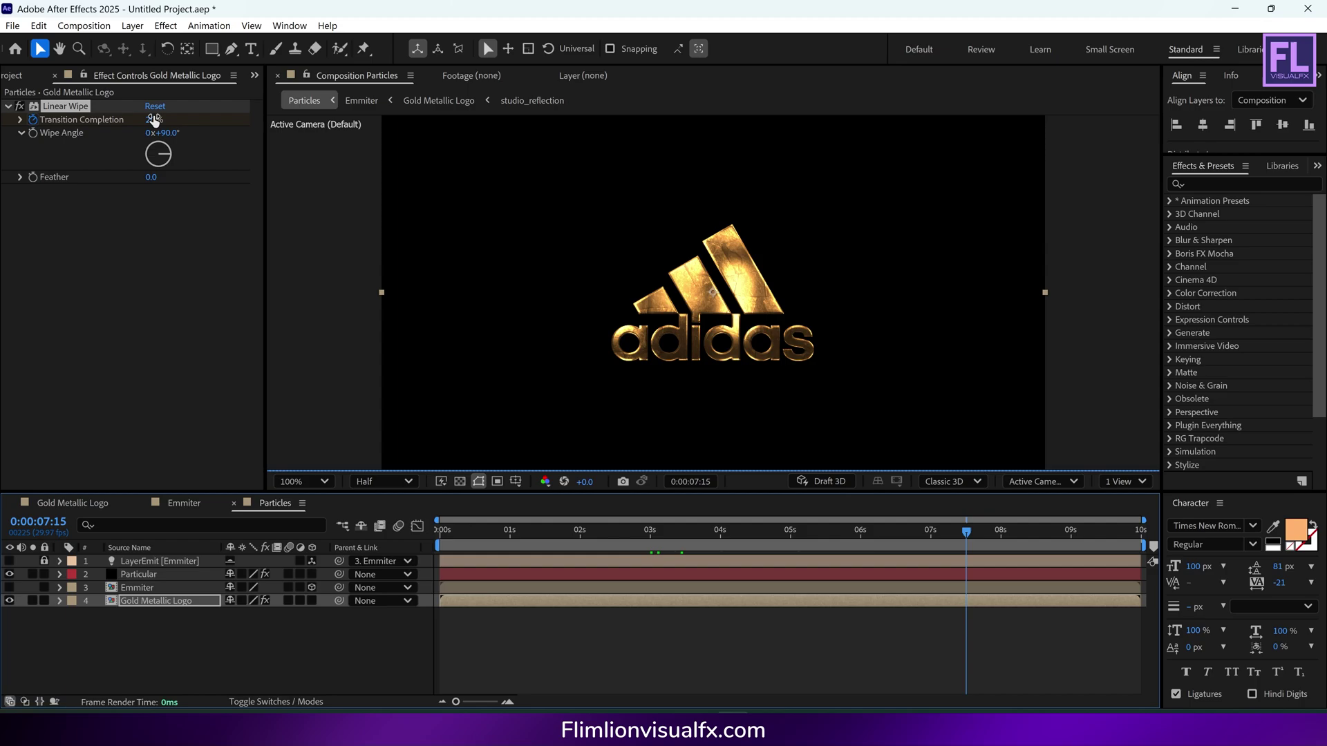
drag(154, 121, 195, 112)
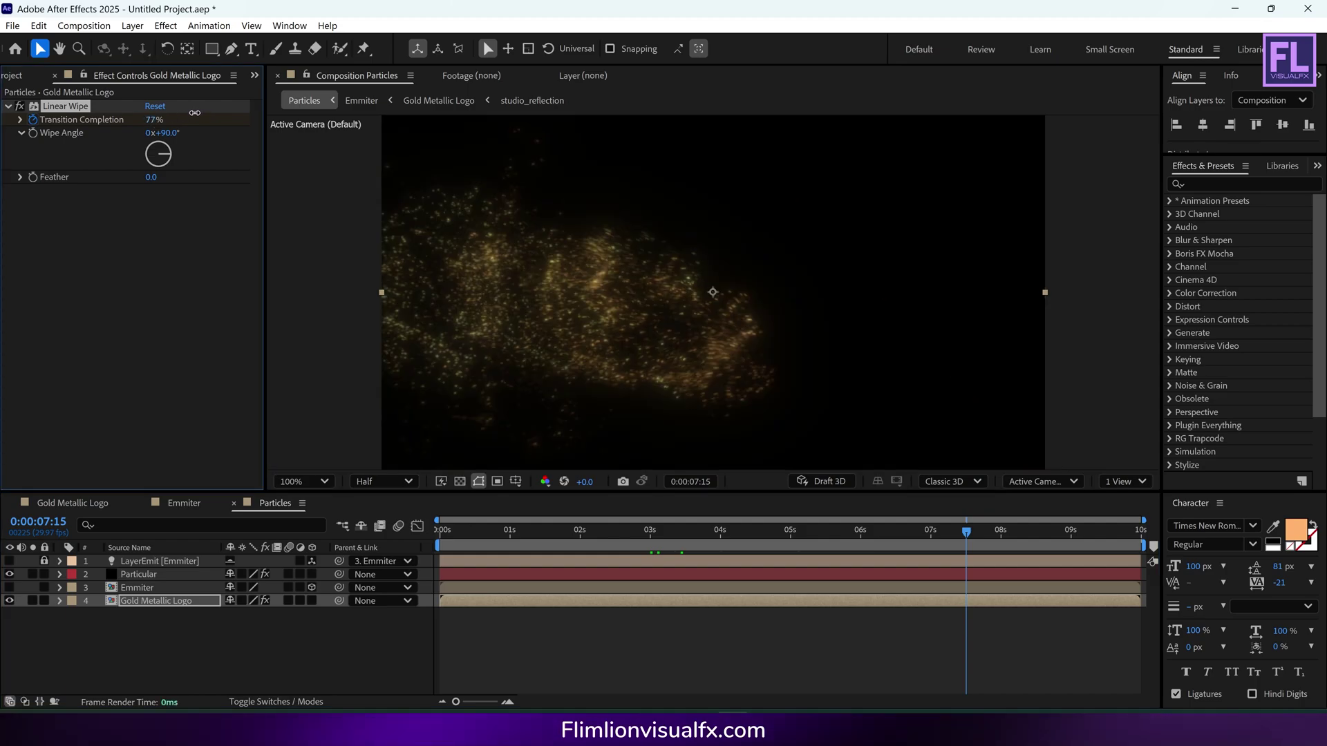
drag(176, 111, 189, 108)
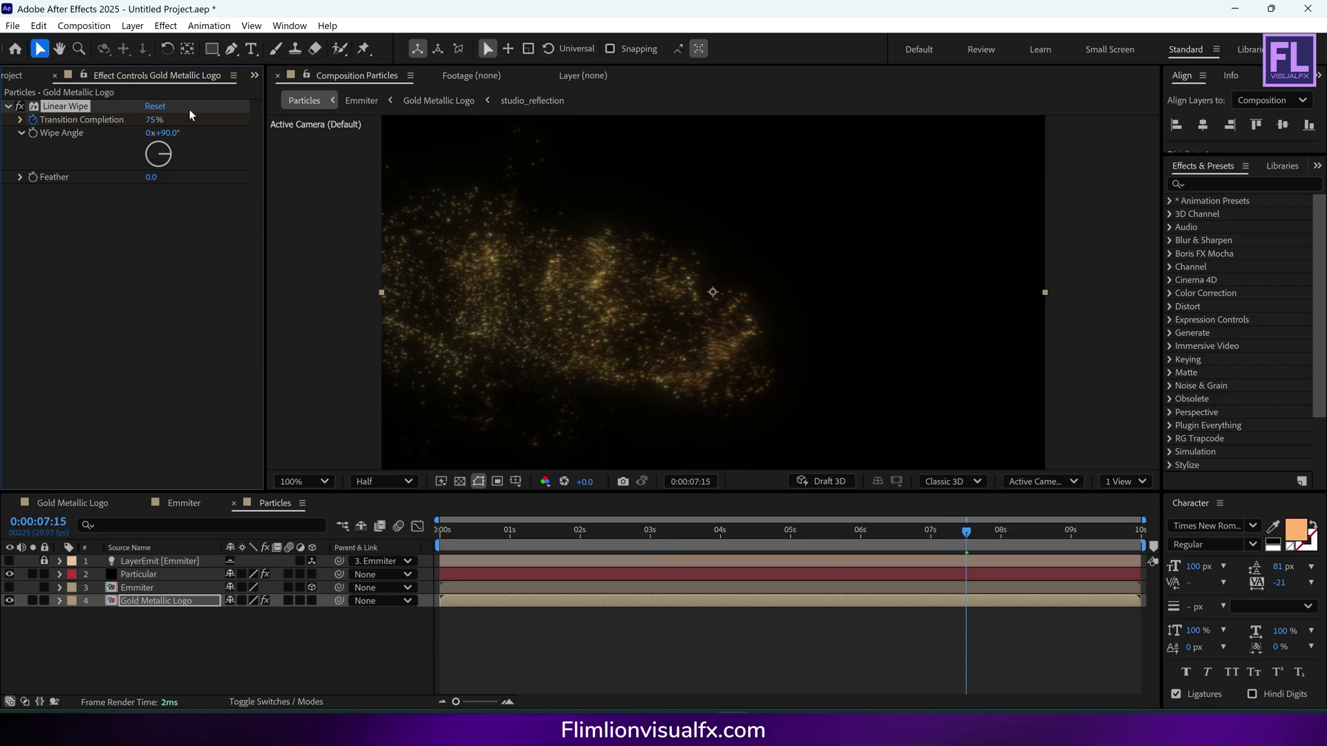
Step: Move the current time to 0:00:04:23 and set the Linear Wipe's Feather to 77
drag(788, 531, 774, 532)
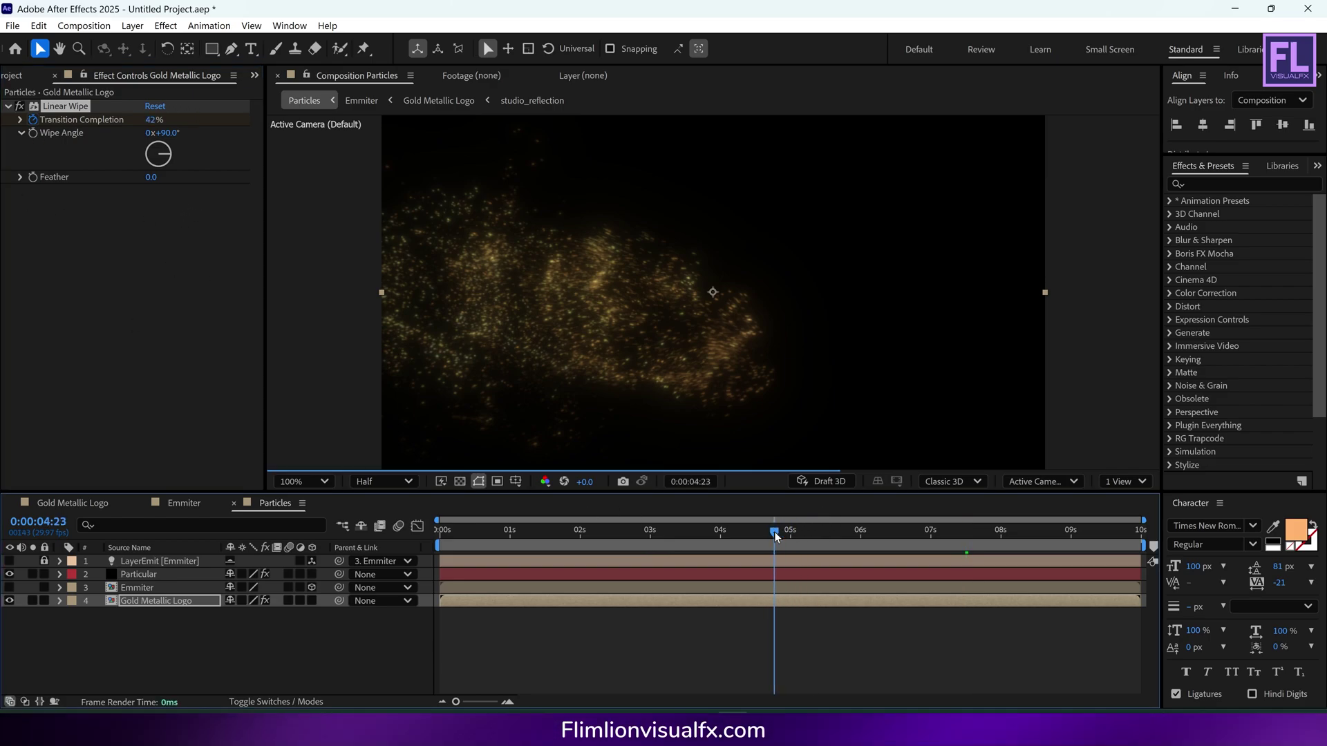
click(149, 178)
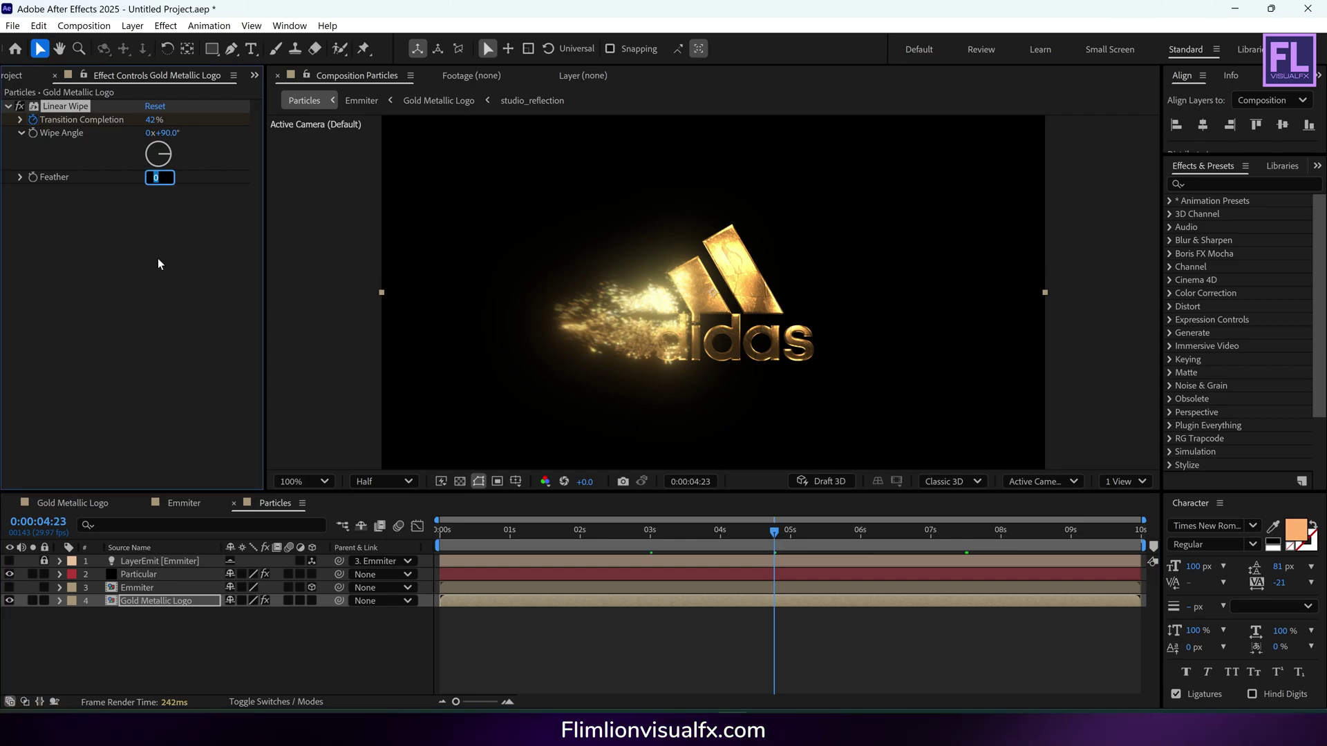
text(77)
key(Return)
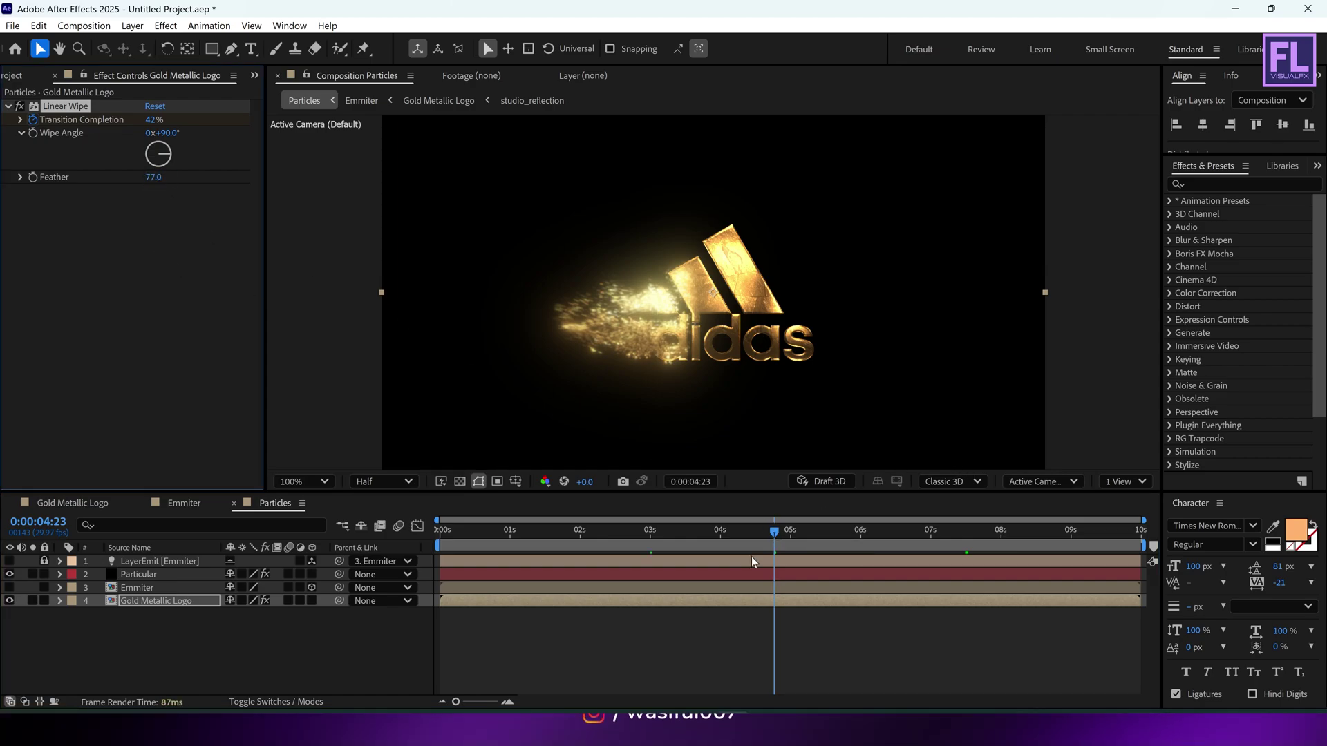
Step: Switch the composition's preview resolution to Full and play the Particles animation from the start
drag(774, 531, 833, 534)
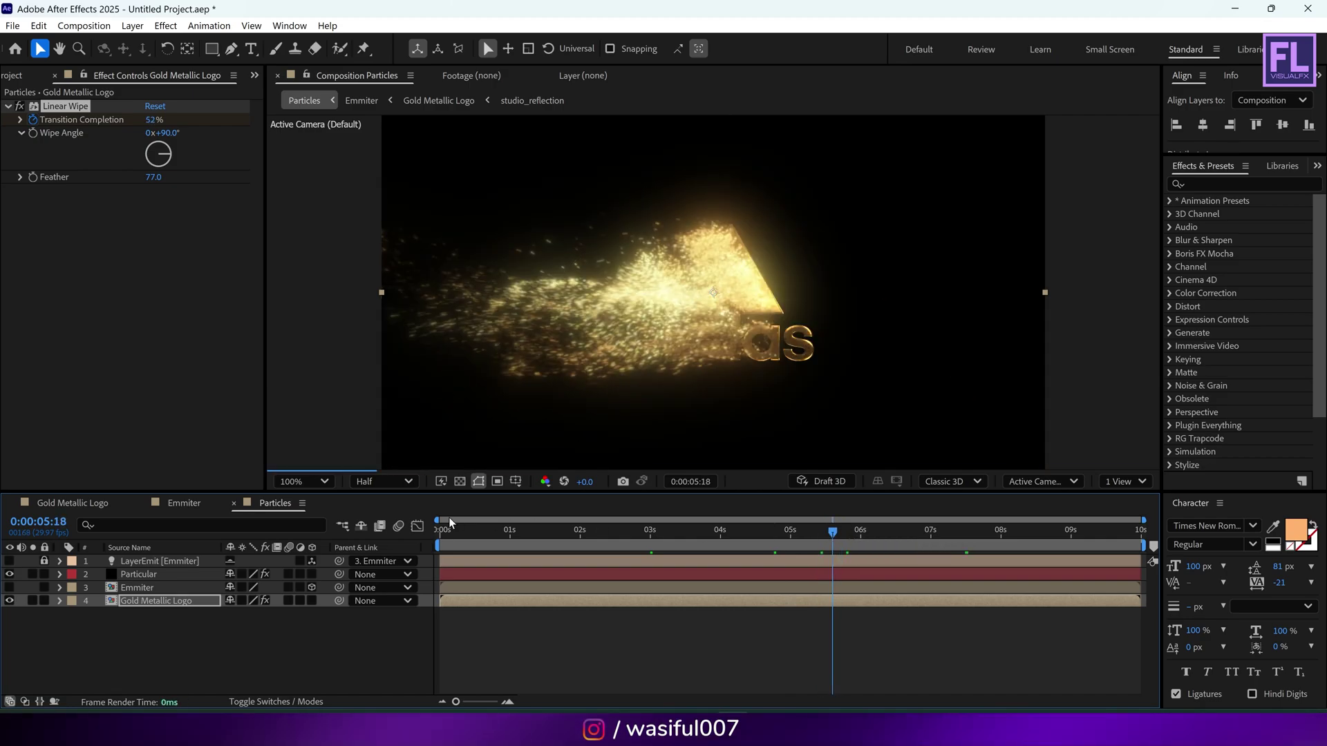
click(355, 483)
click(392, 525)
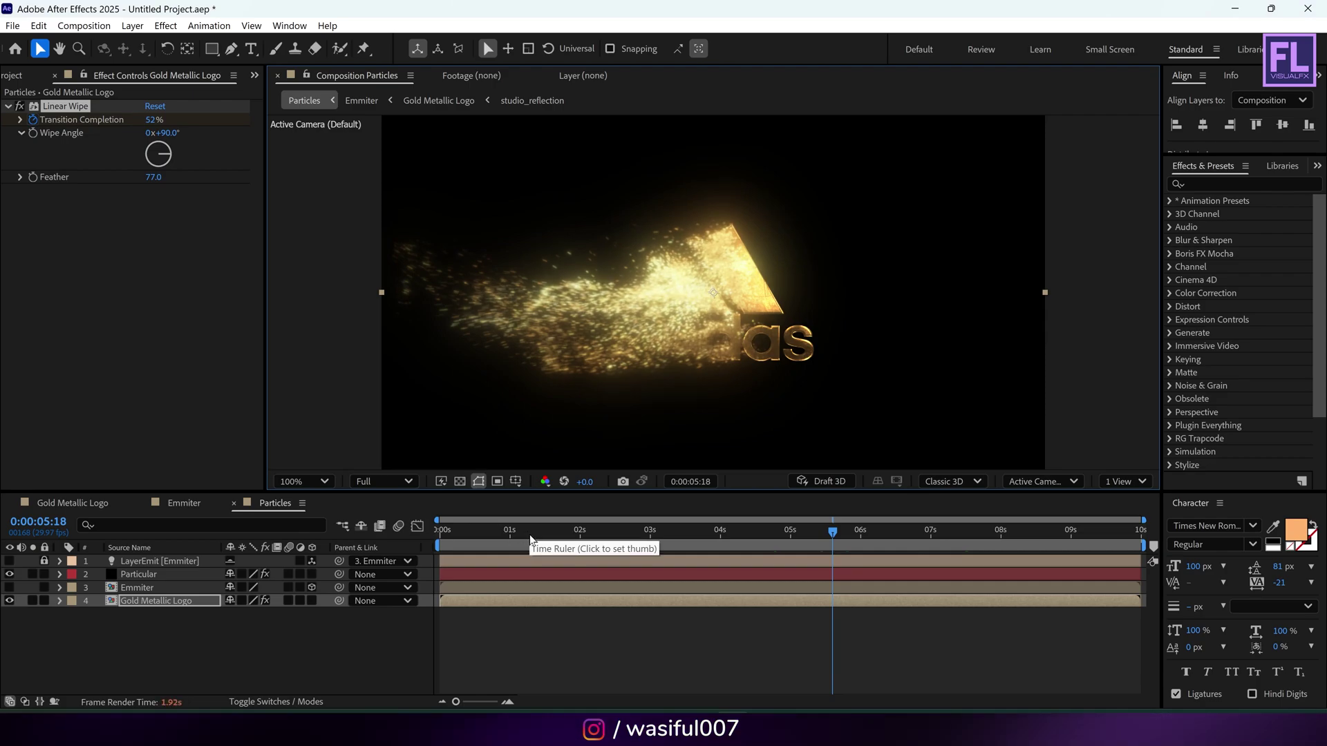
key(Home)
key(space)
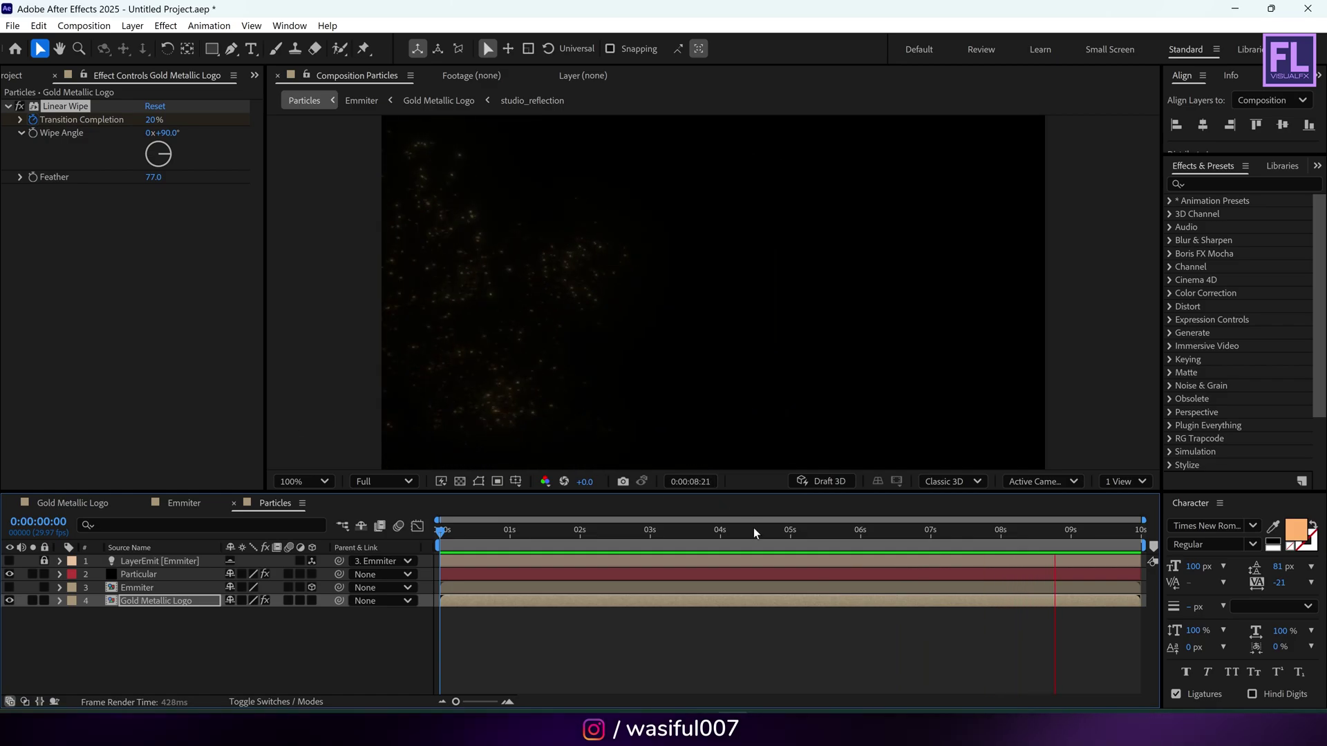
click(648, 530)
mouse_move(622, 534)
mouse_down()
mouse_move(942, 532)
mouse_move(612, 548)
mouse_up()
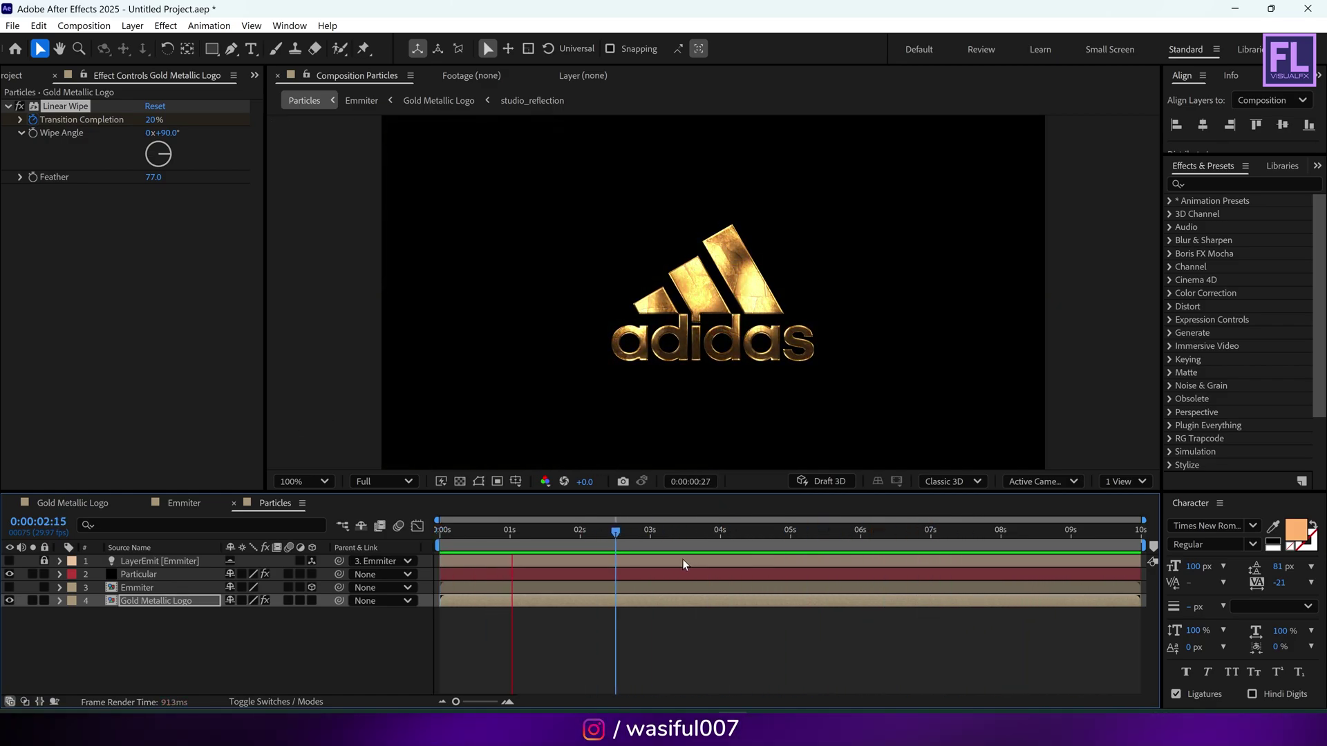
Step: Apply the Sharpen effect to the Particular layer with a Sharpen Amount of 20, previewing at 0:00:05:16
click(730, 530)
drag(744, 533, 828, 532)
click(139, 574)
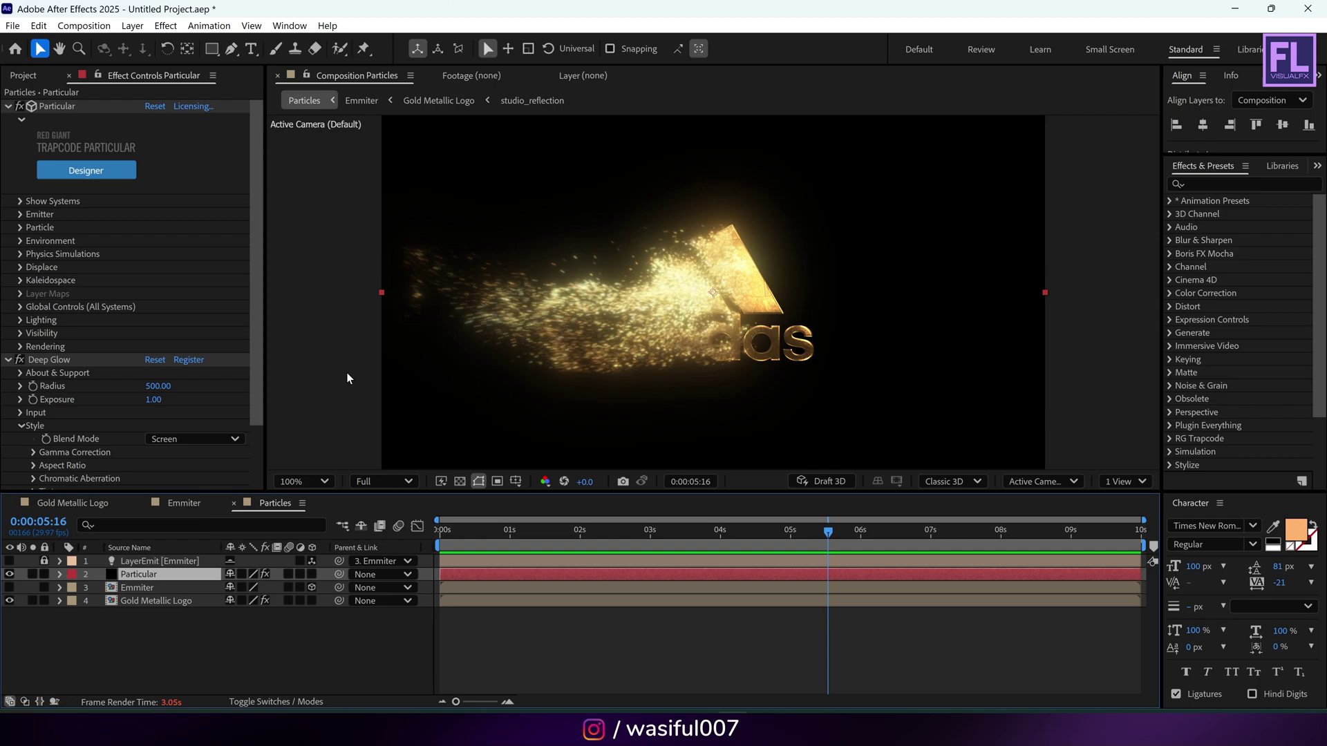
key(ctrl+space)
text(shar)
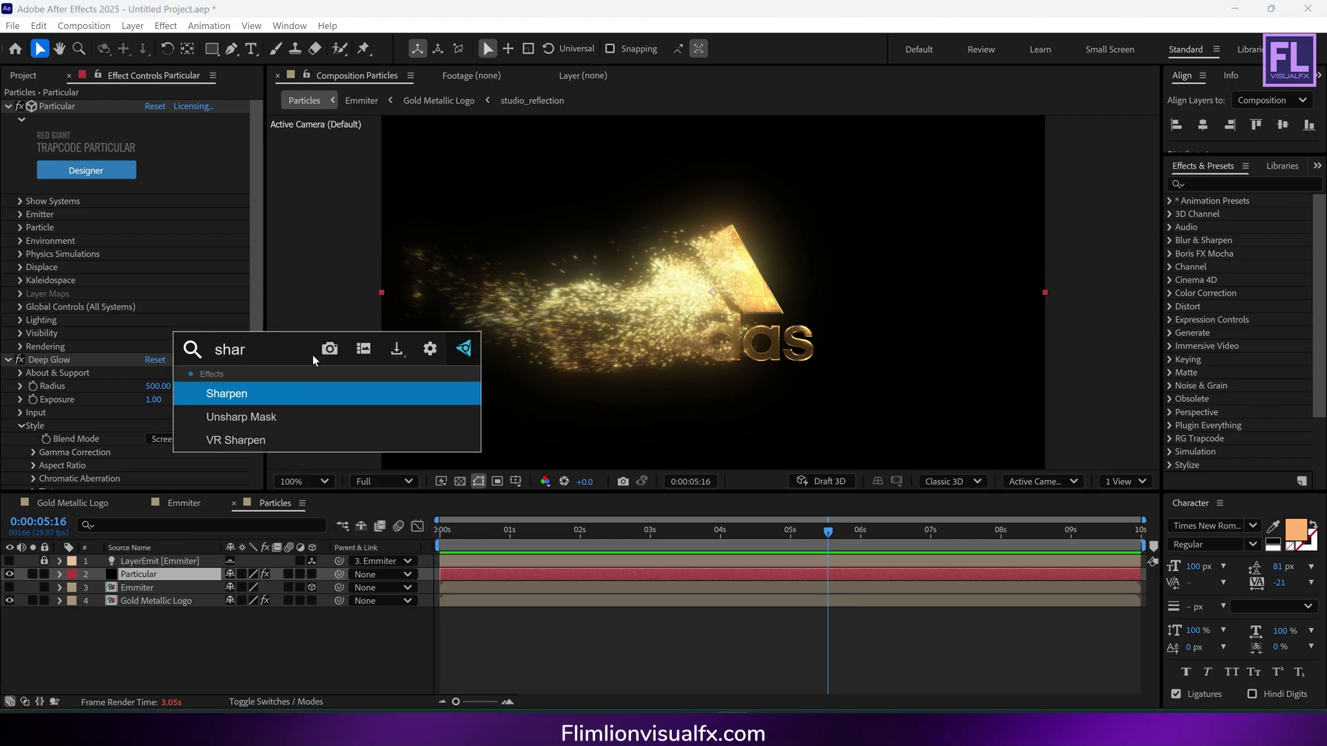
key(Return)
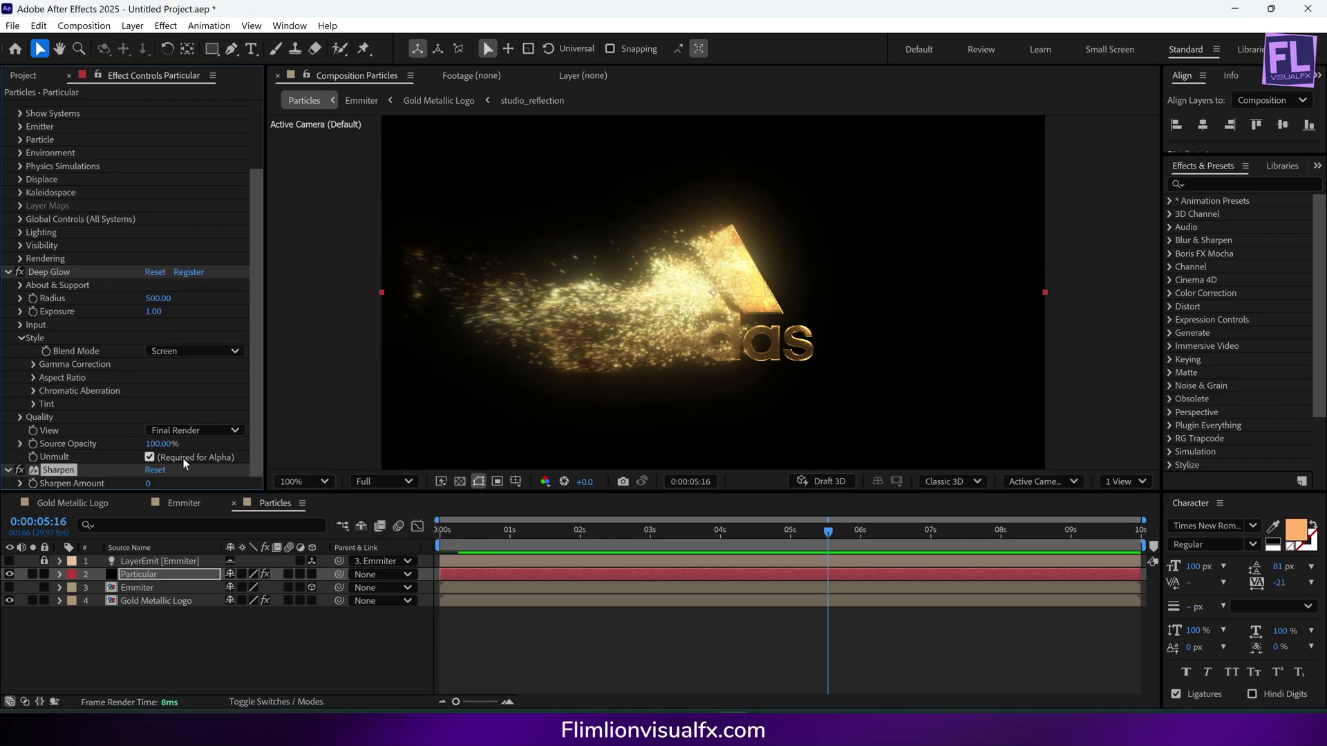
click(152, 485)
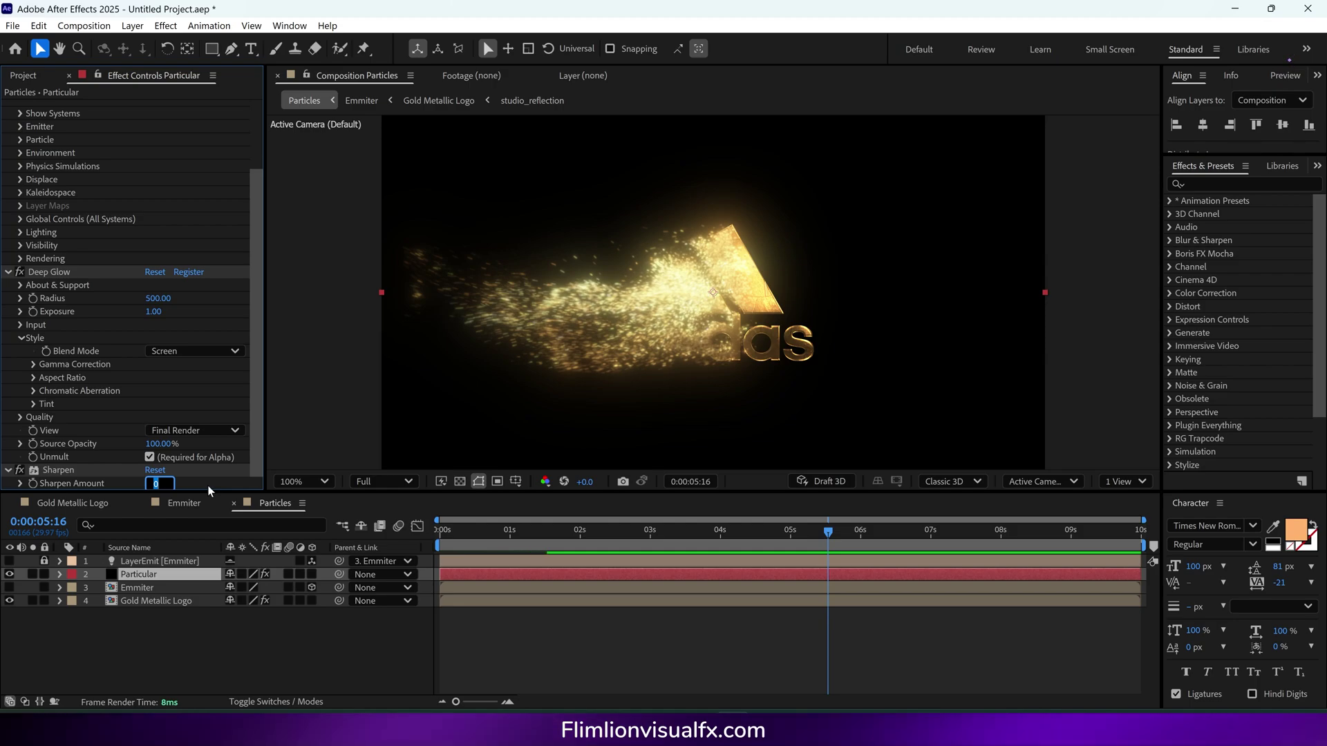
text(20)
key(Return)
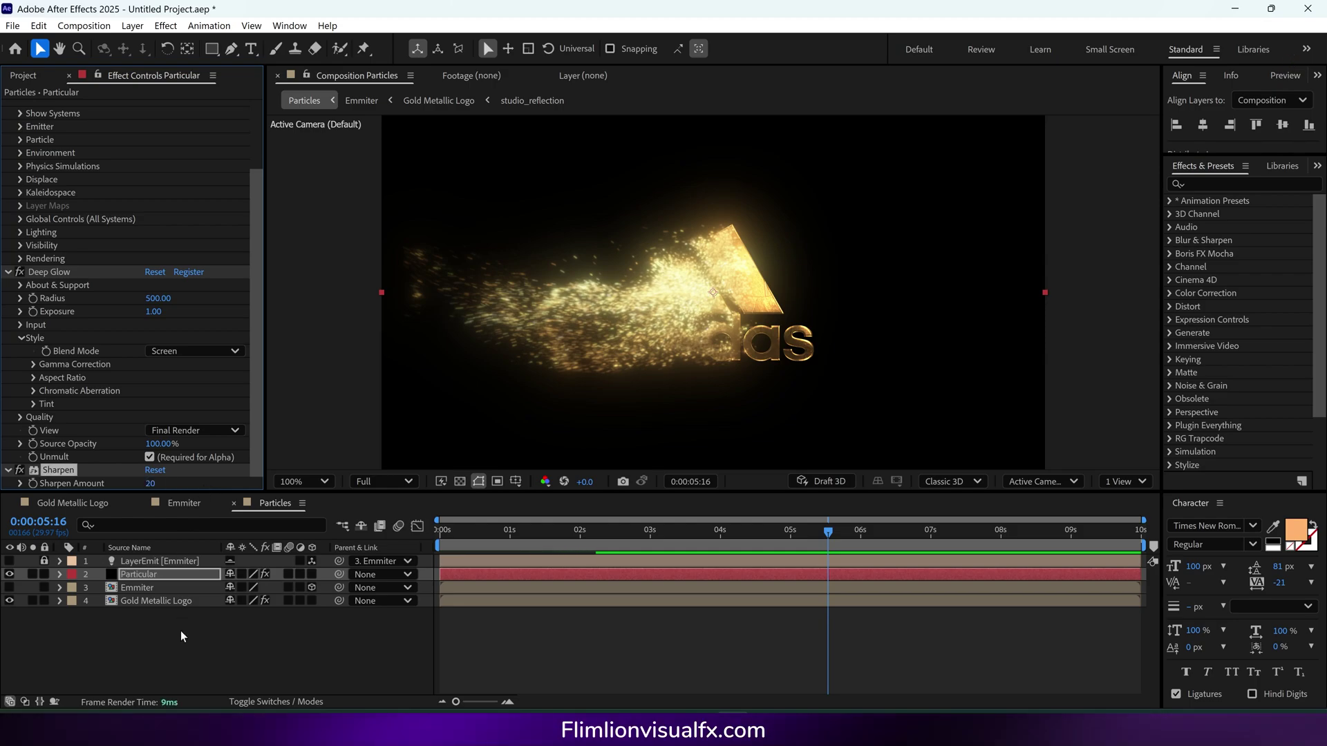
Step: Search the effects for "star" and apply Starglow to the Gold Metallic Logo layer
mouse_move(821, 533)
mouse_down()
mouse_move(650, 550)
mouse_move(857, 544)
mouse_move(673, 546)
mouse_move(823, 545)
mouse_up()
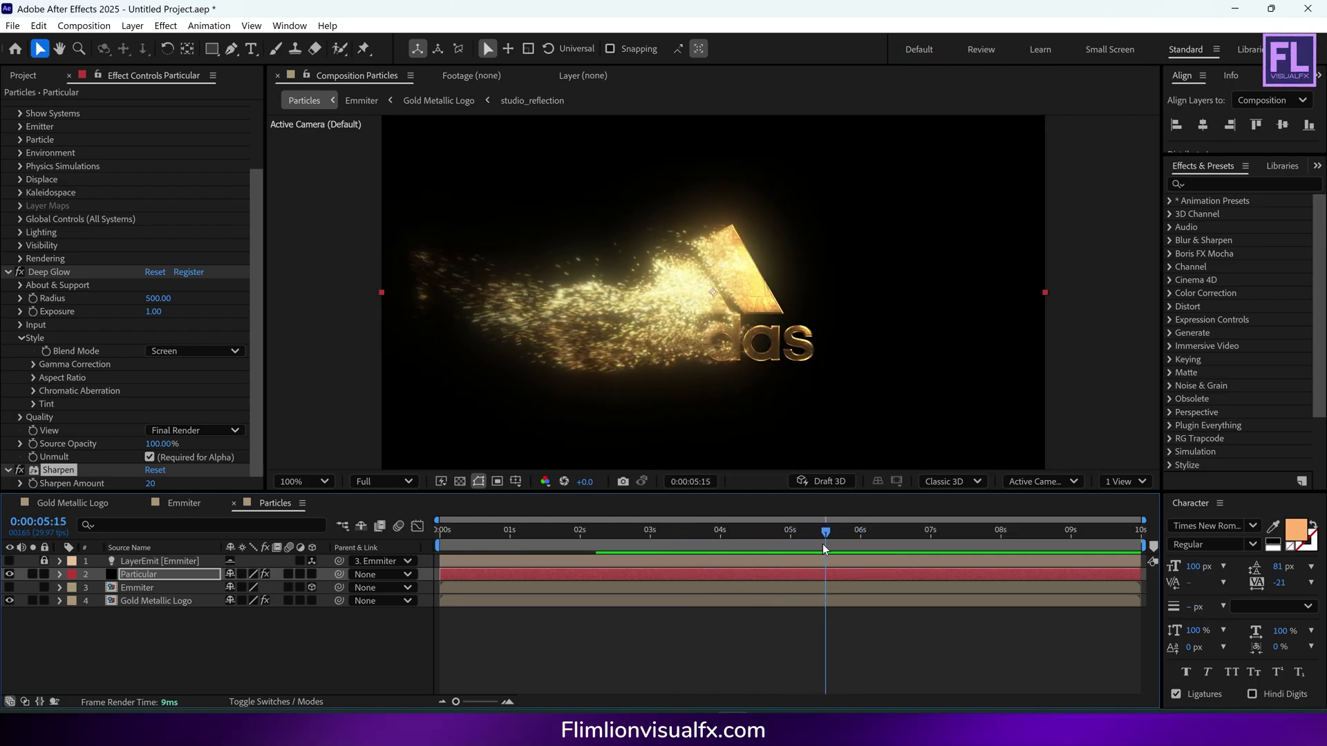
click(152, 601)
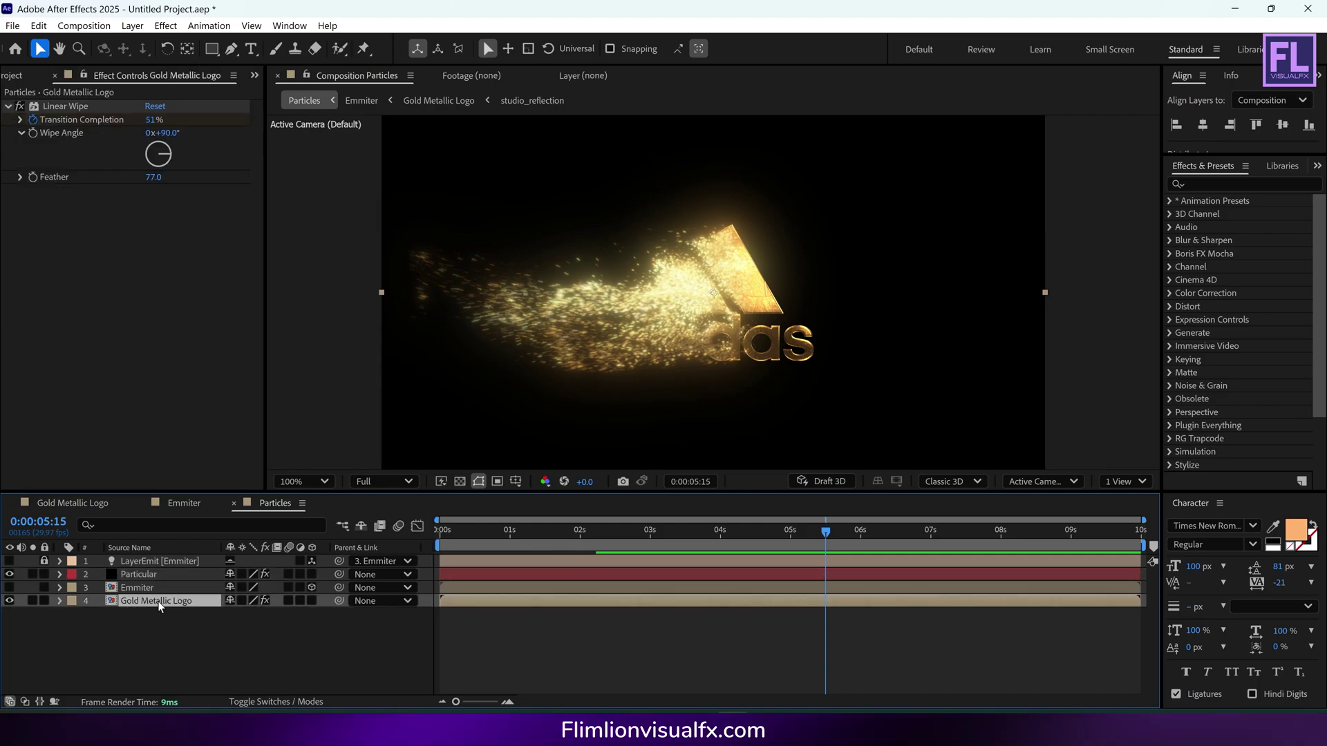
key(ctrl+space)
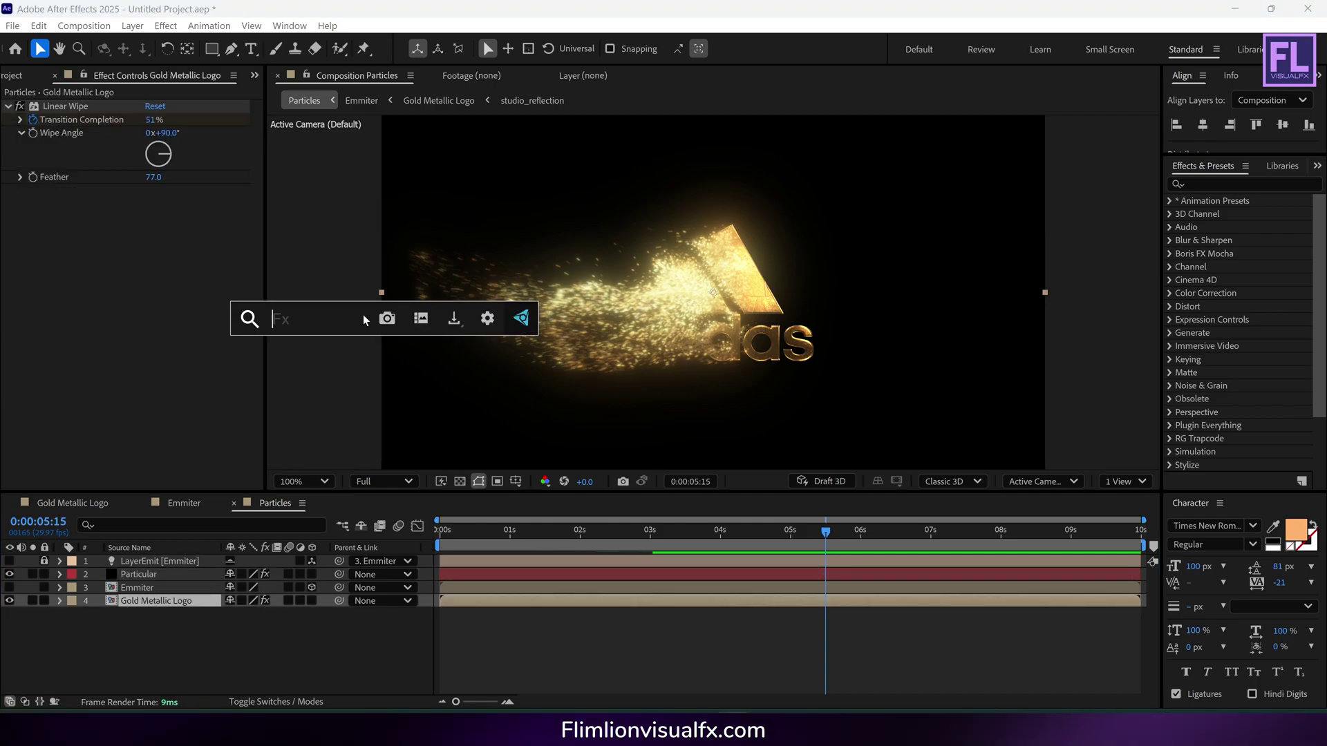
text(star)
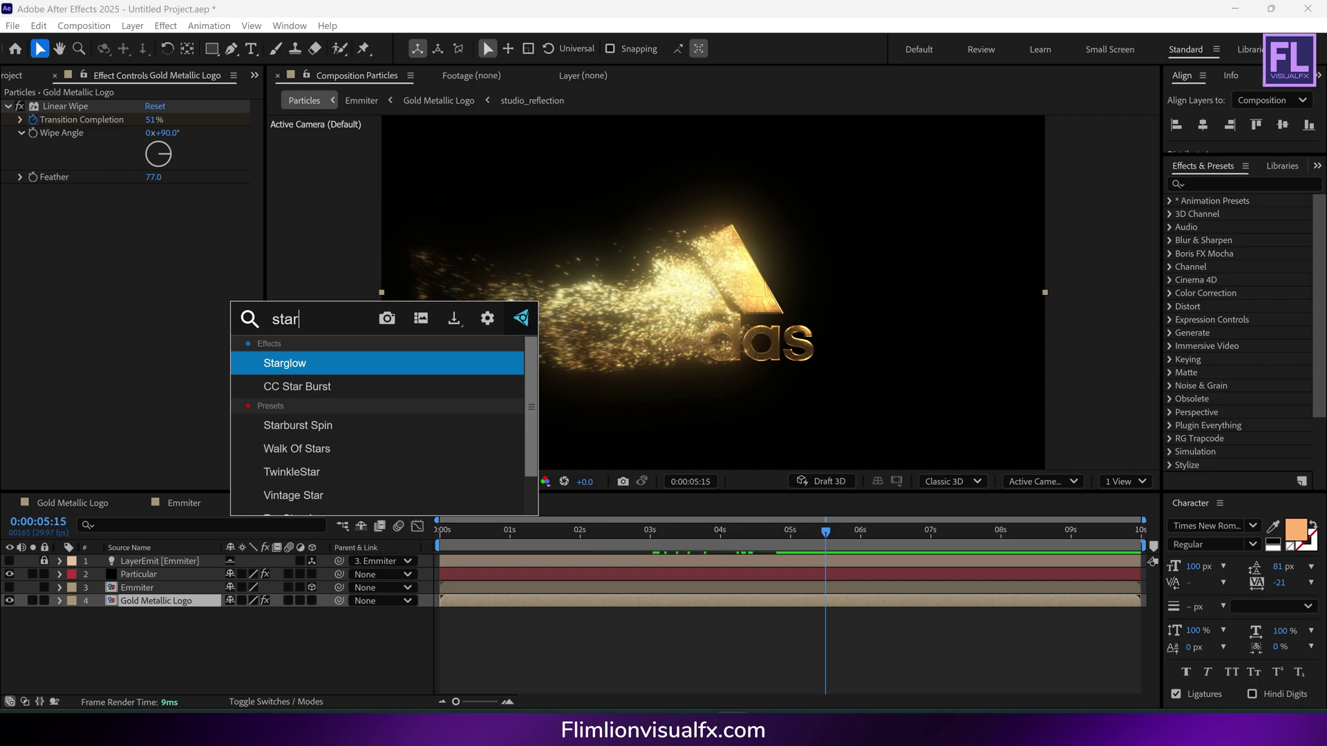
key(Return)
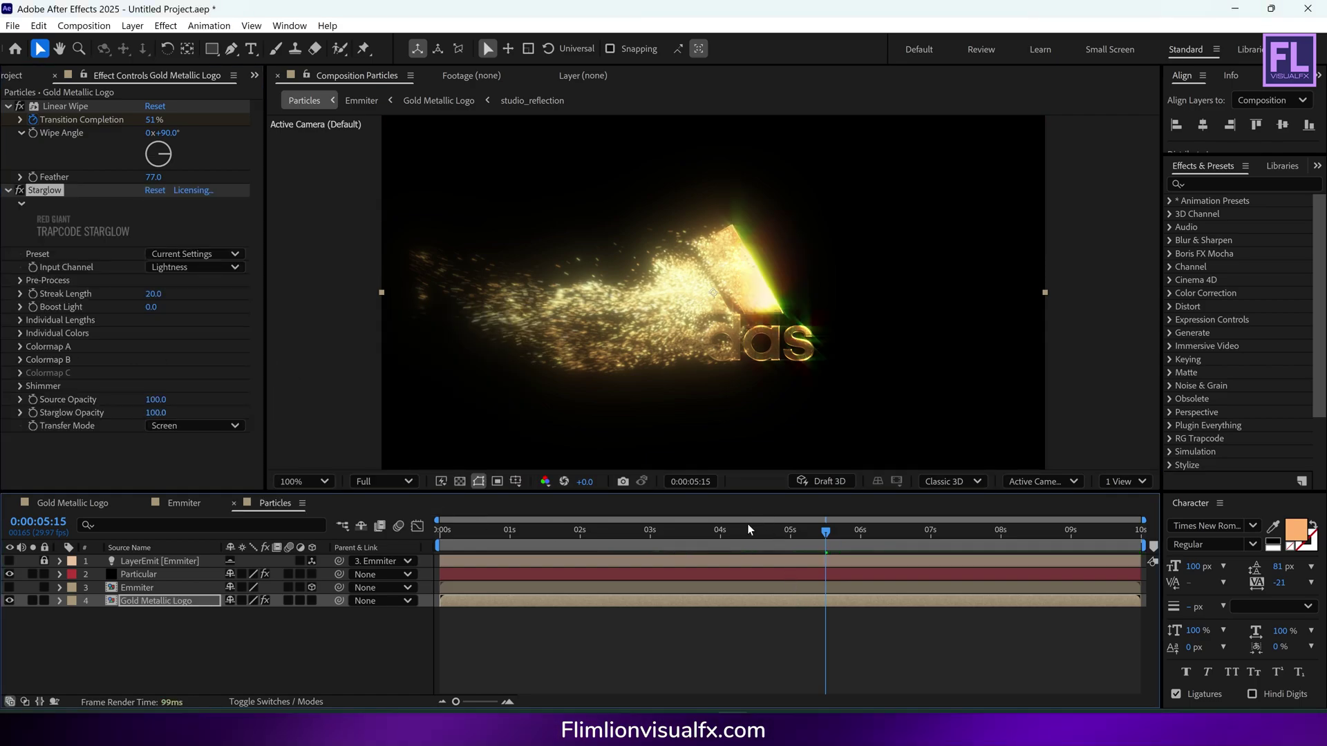
Step: Move the current time to 0:00:04:11 and choose the Star Prism preset for Starglow
drag(826, 532, 747, 535)
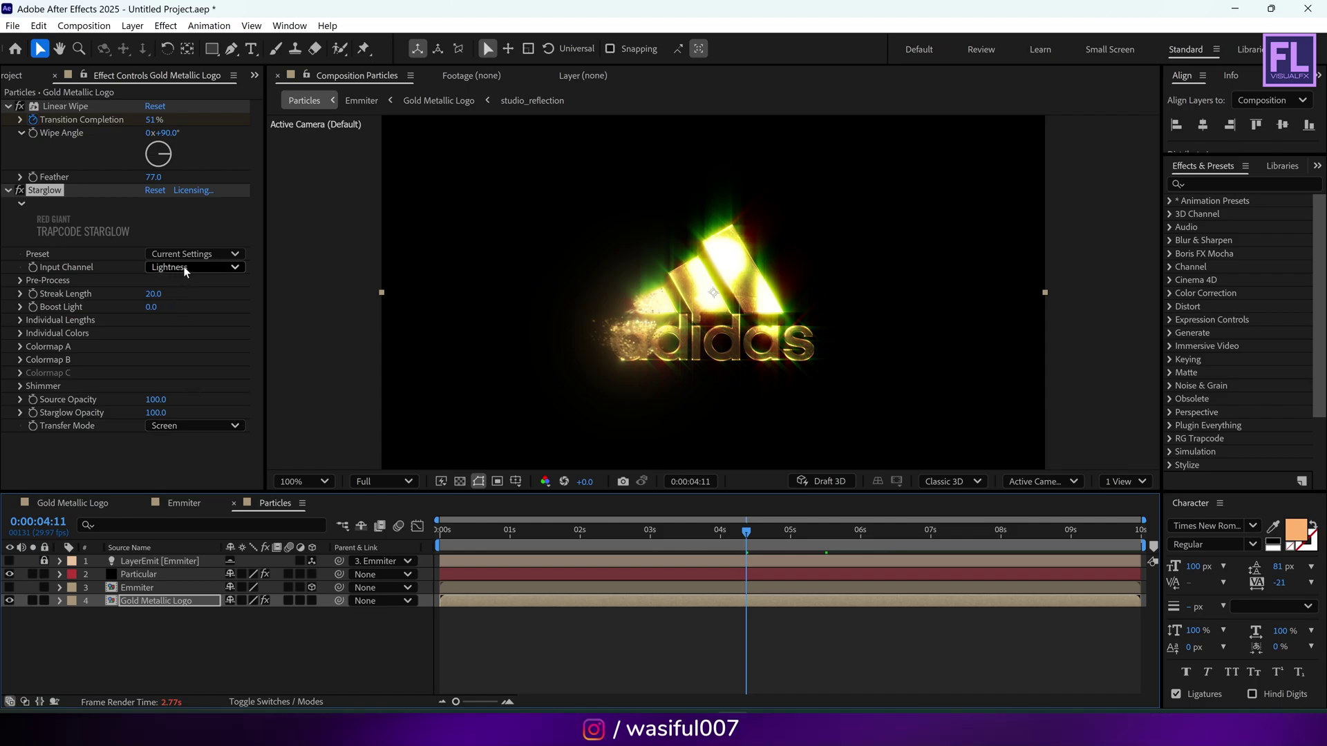
click(211, 266)
click(207, 254)
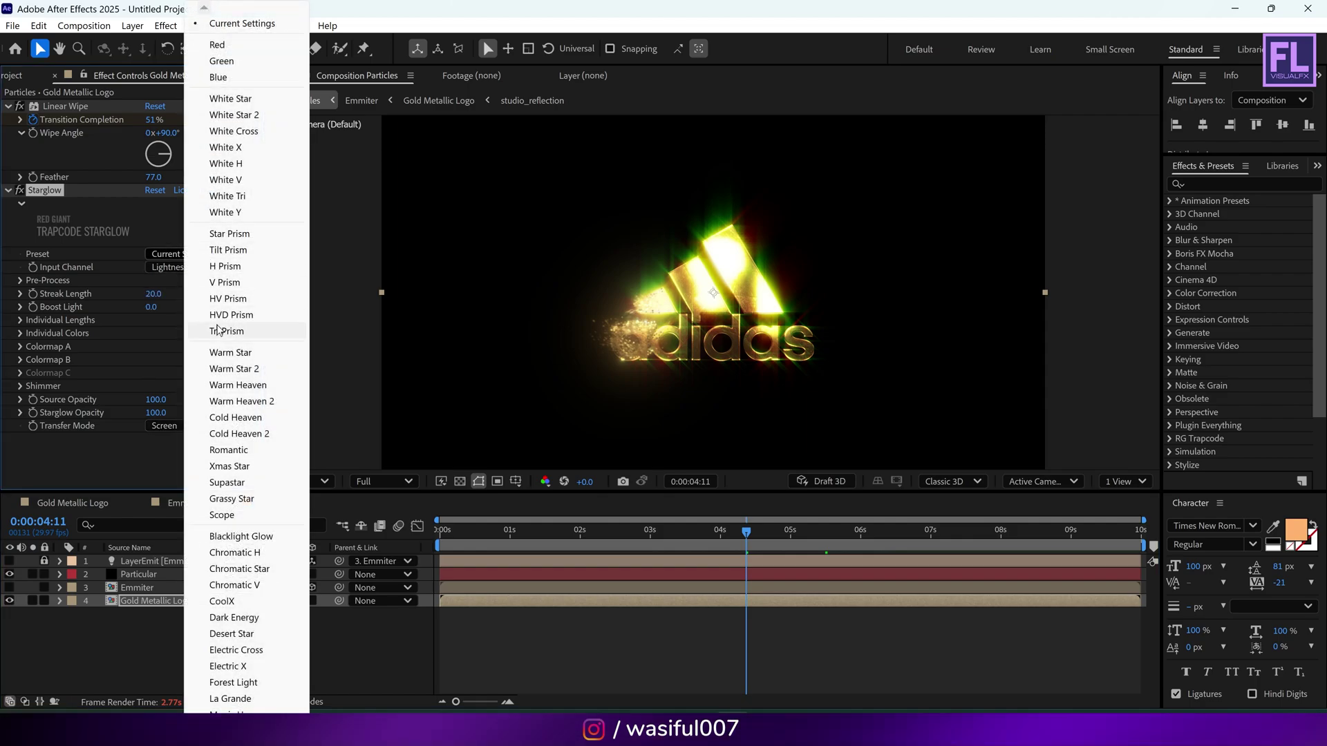
click(247, 235)
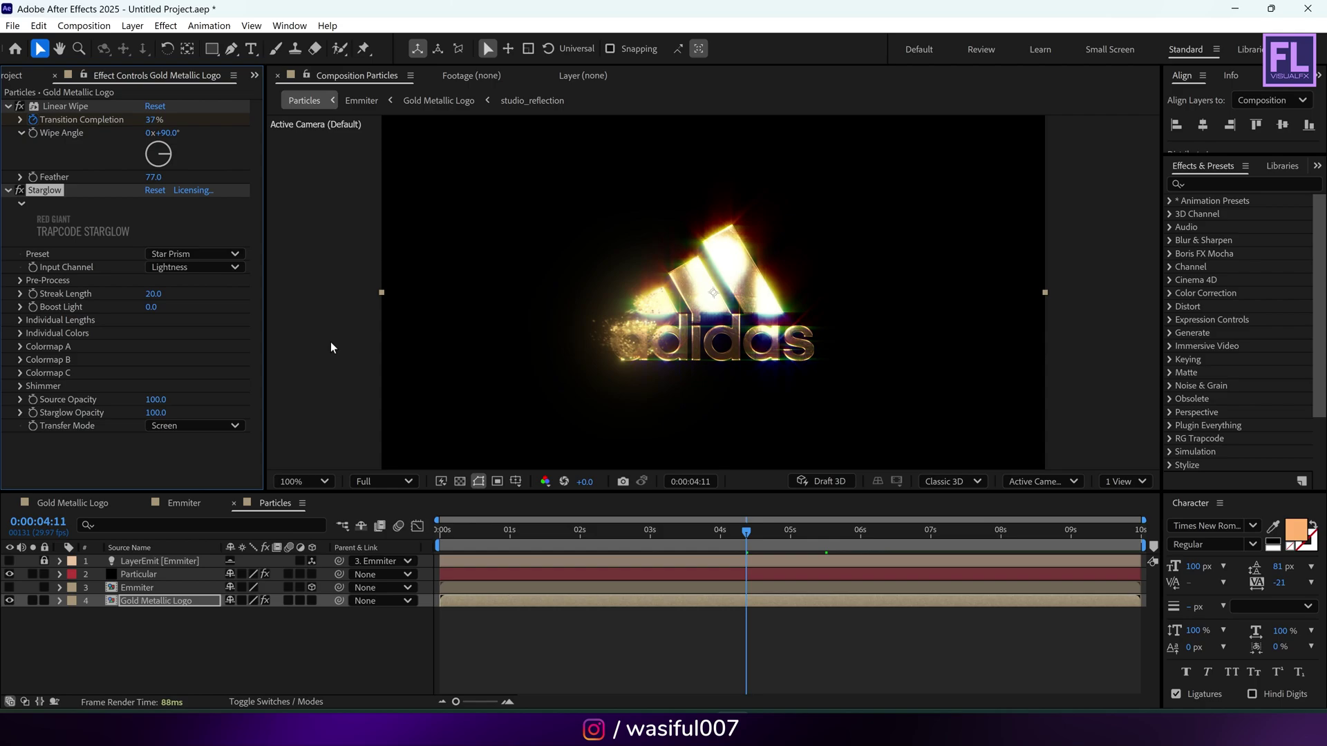
Step: Set the Starglow Opacity to 40 and inspect the logo up close and at 0:00:05:10
click(154, 413)
text(40)
key(Return)
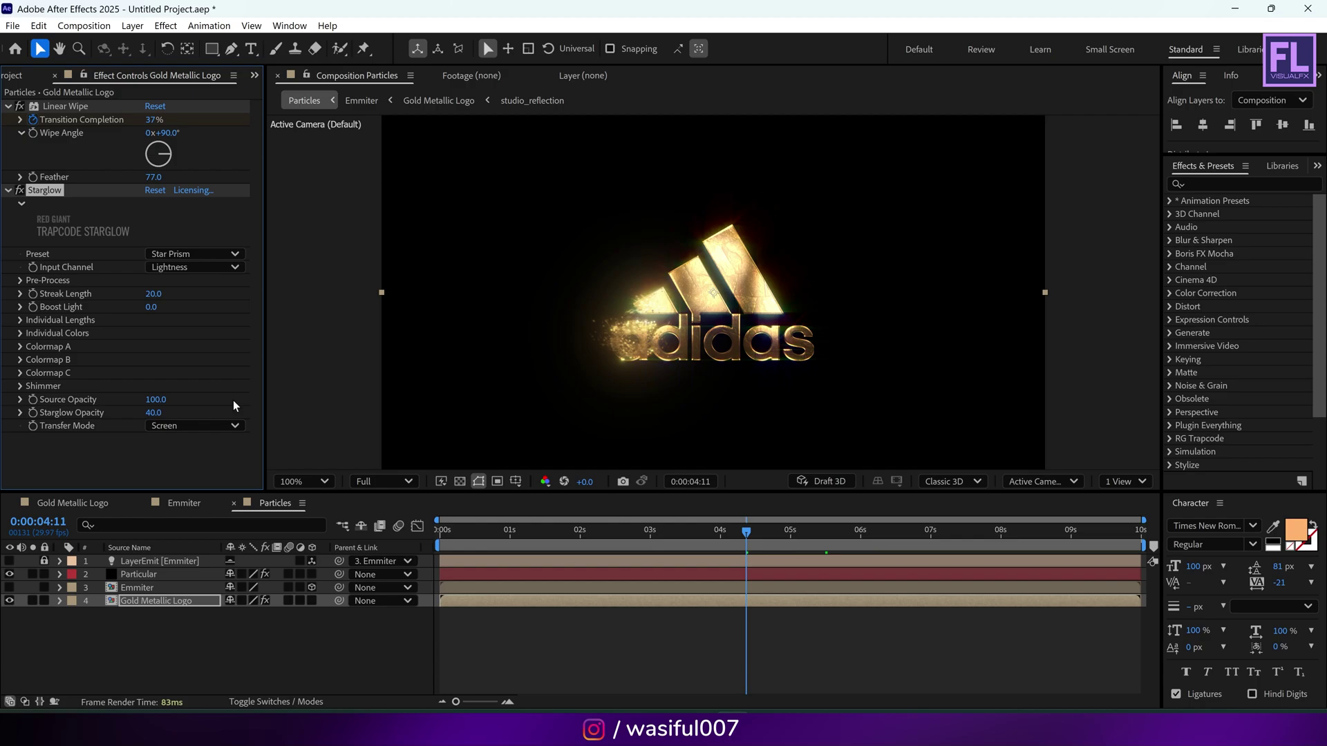
key(period)
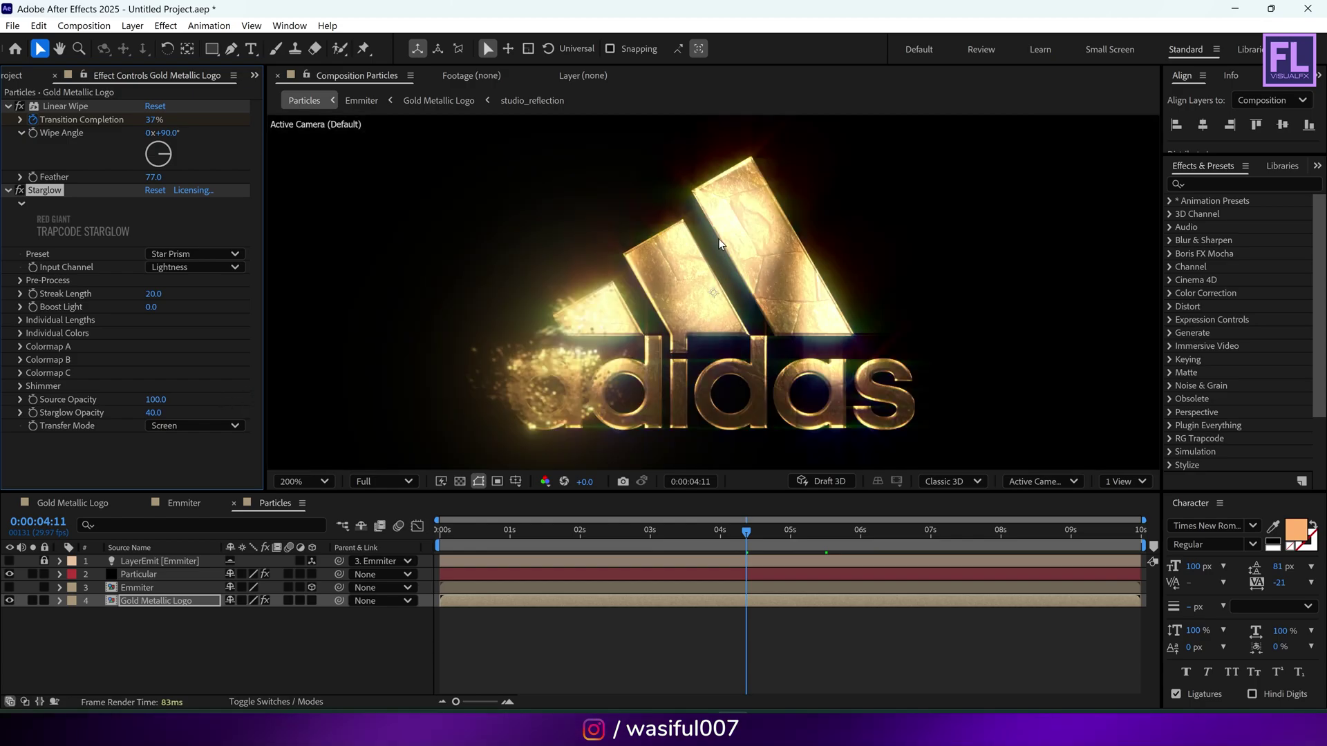
drag(747, 532, 818, 534)
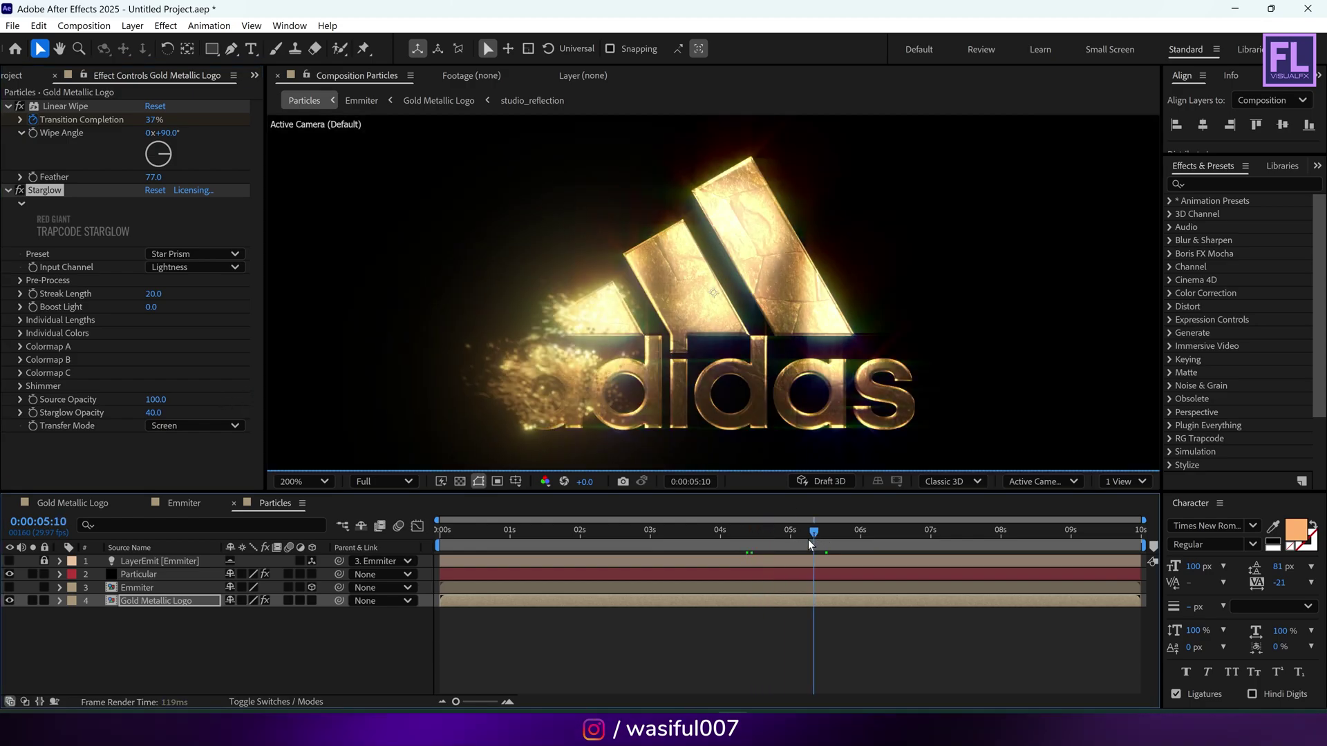
key(comma)
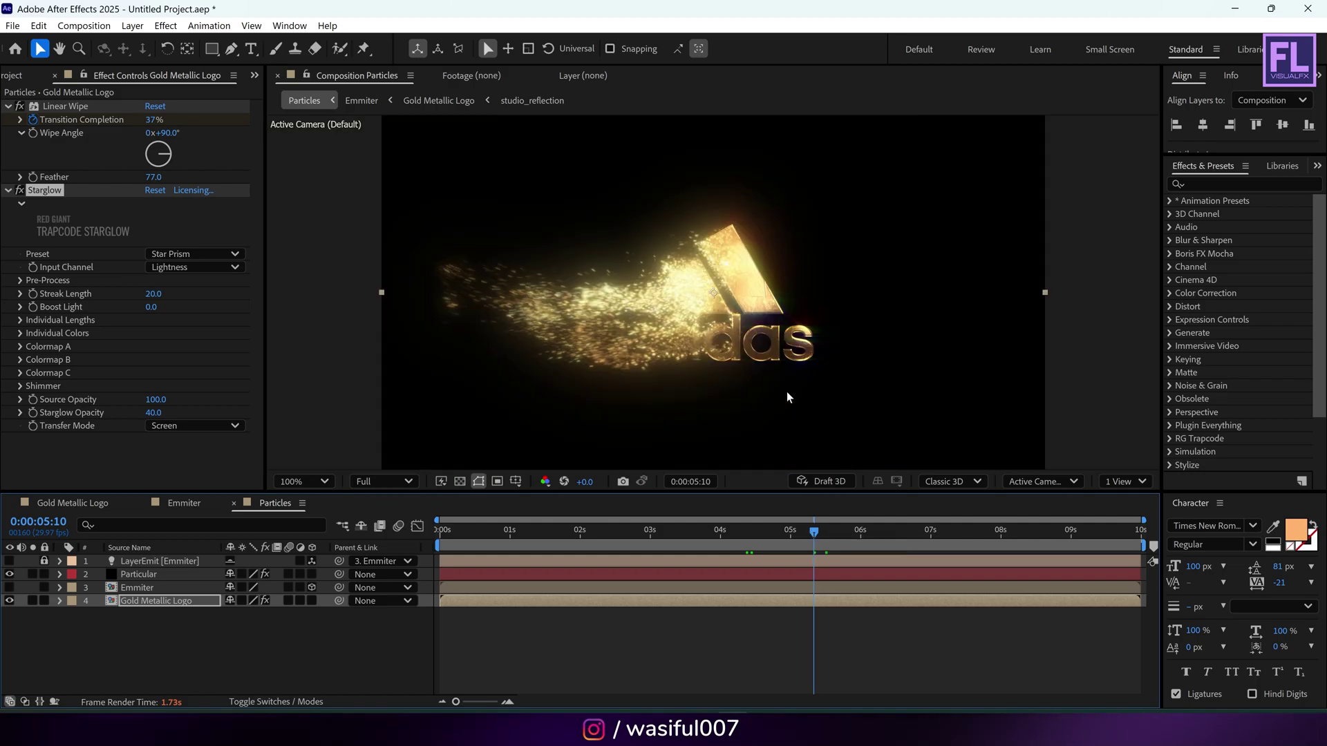
Step: Add the Fog Background.mp4 footage to the Particles timeline beneath the Gold Metallic Logo layer
click(147, 620)
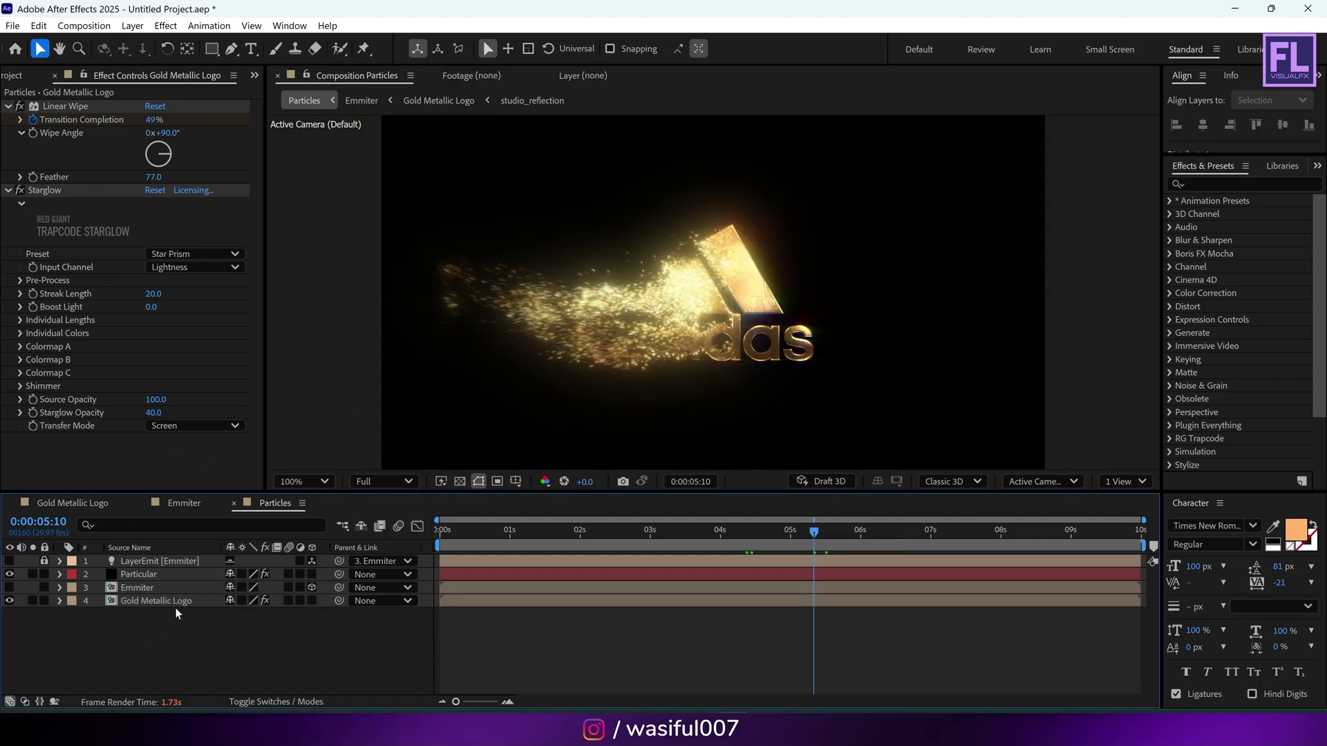
click(23, 76)
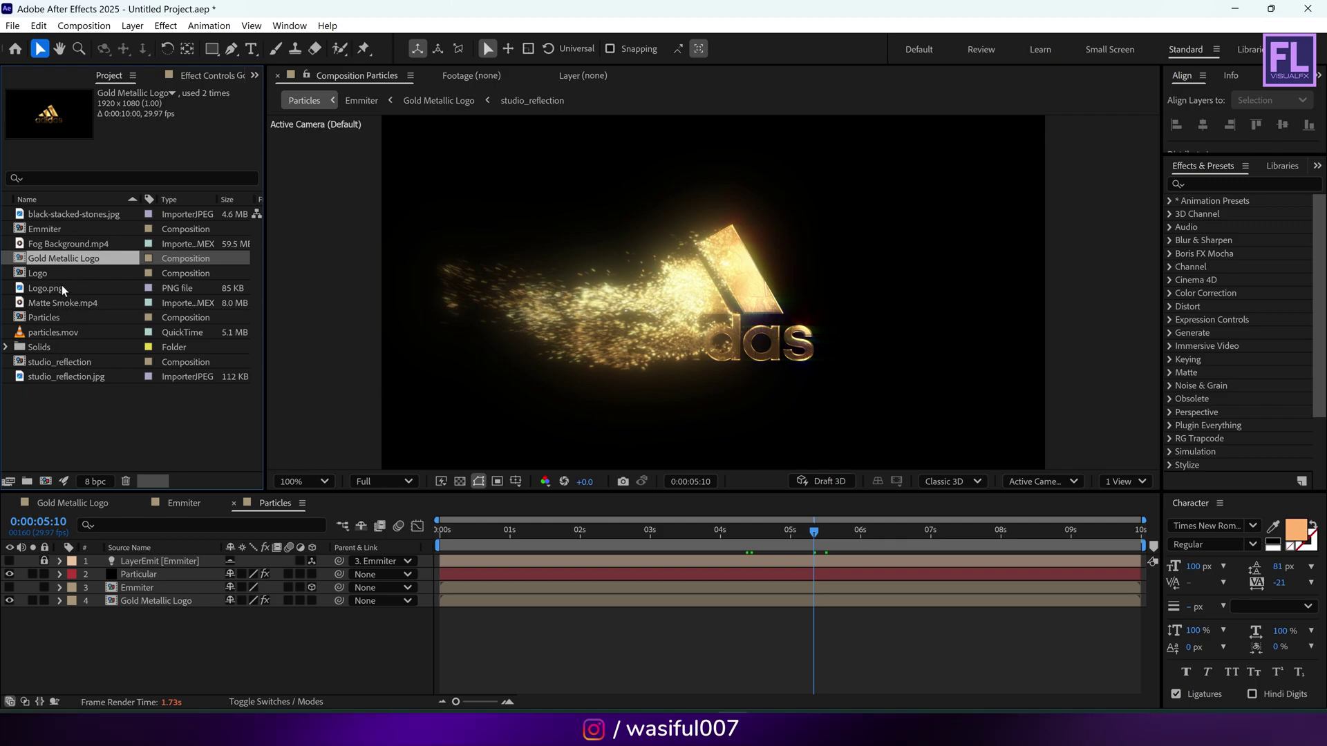
click(68, 244)
drag(68, 244, 135, 644)
Step: Shift the Fog Background.mp4 layer up and to the left within the frame, and move the current time to 0:00:03:14
scroll(612, 359, down, 4)
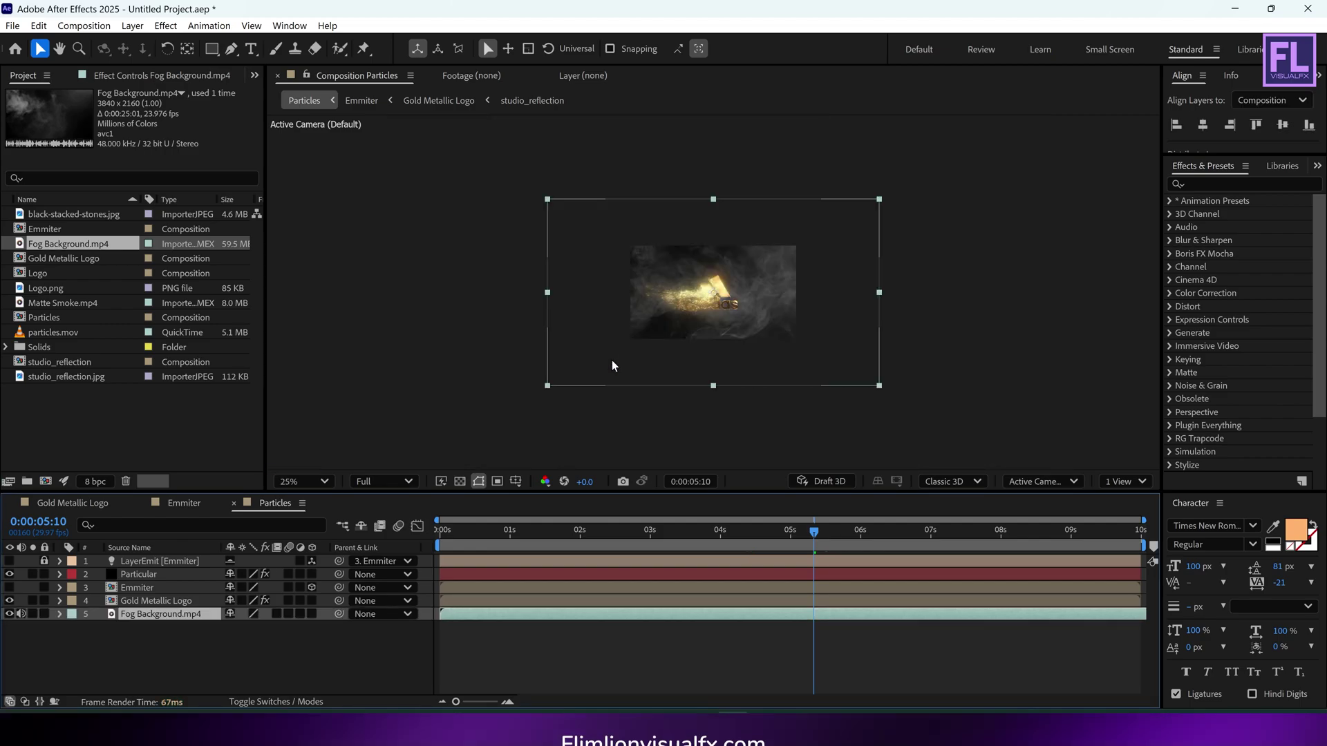
scroll(740, 331, up, 2)
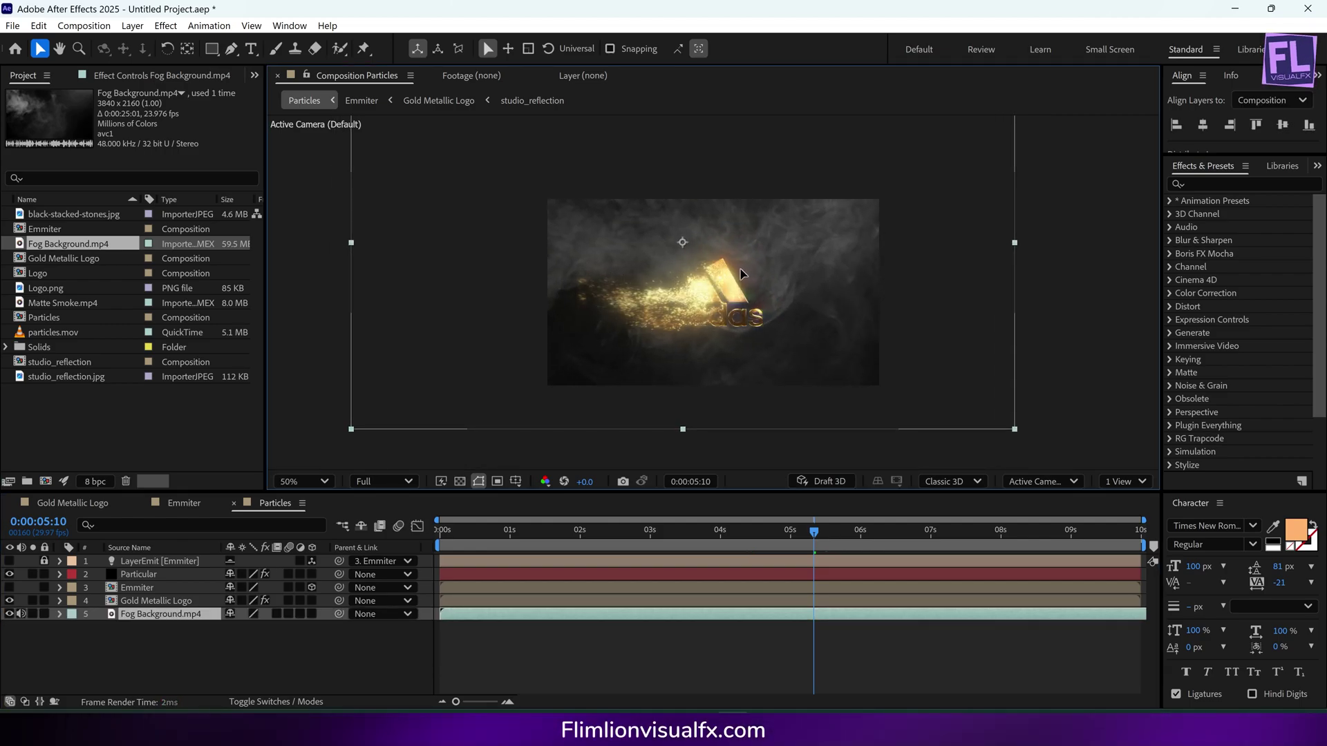
drag(740, 275, 682, 300)
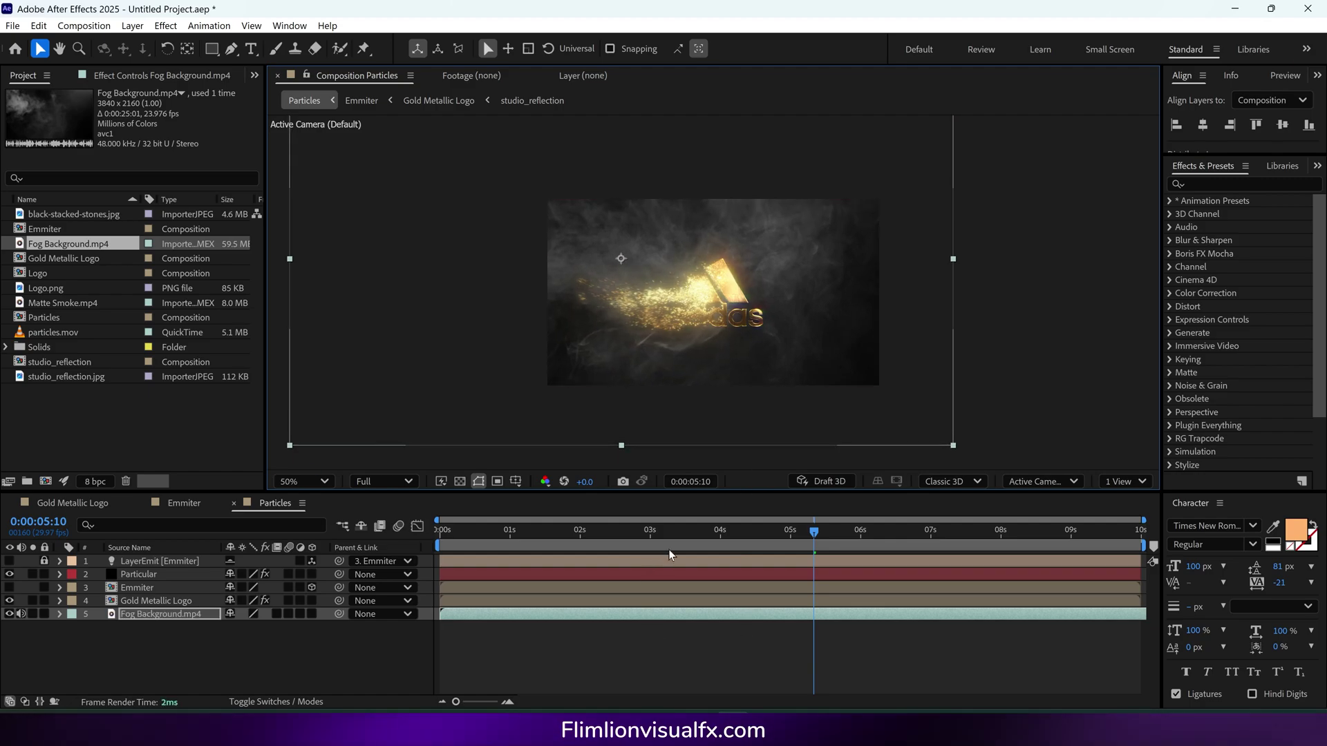
mouse_move(691, 532)
mouse_down()
mouse_move(606, 533)
mouse_move(682, 532)
mouse_up()
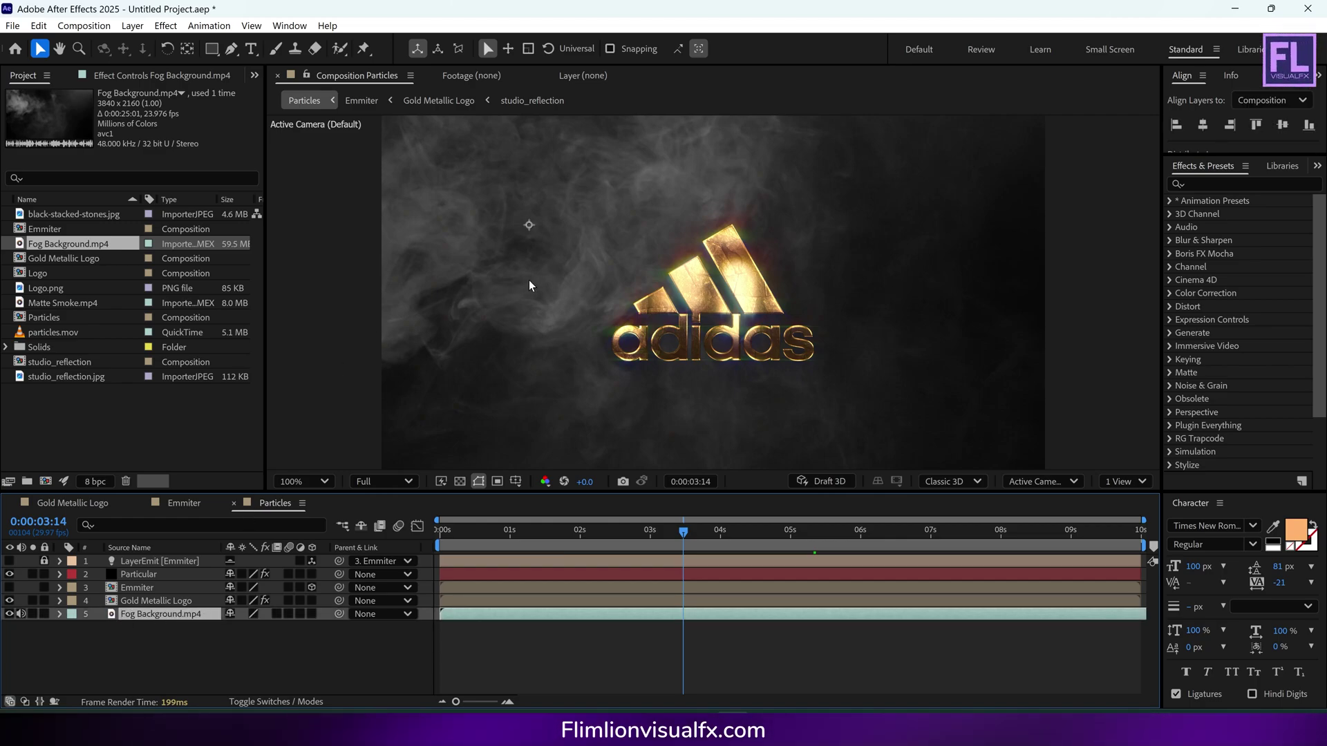
Step: Apply Curves to the Fog Background.mp4 layer, bending the RGB curve downward and lowering its white point to darken the fog
key(ctrl+space)
text(cur)
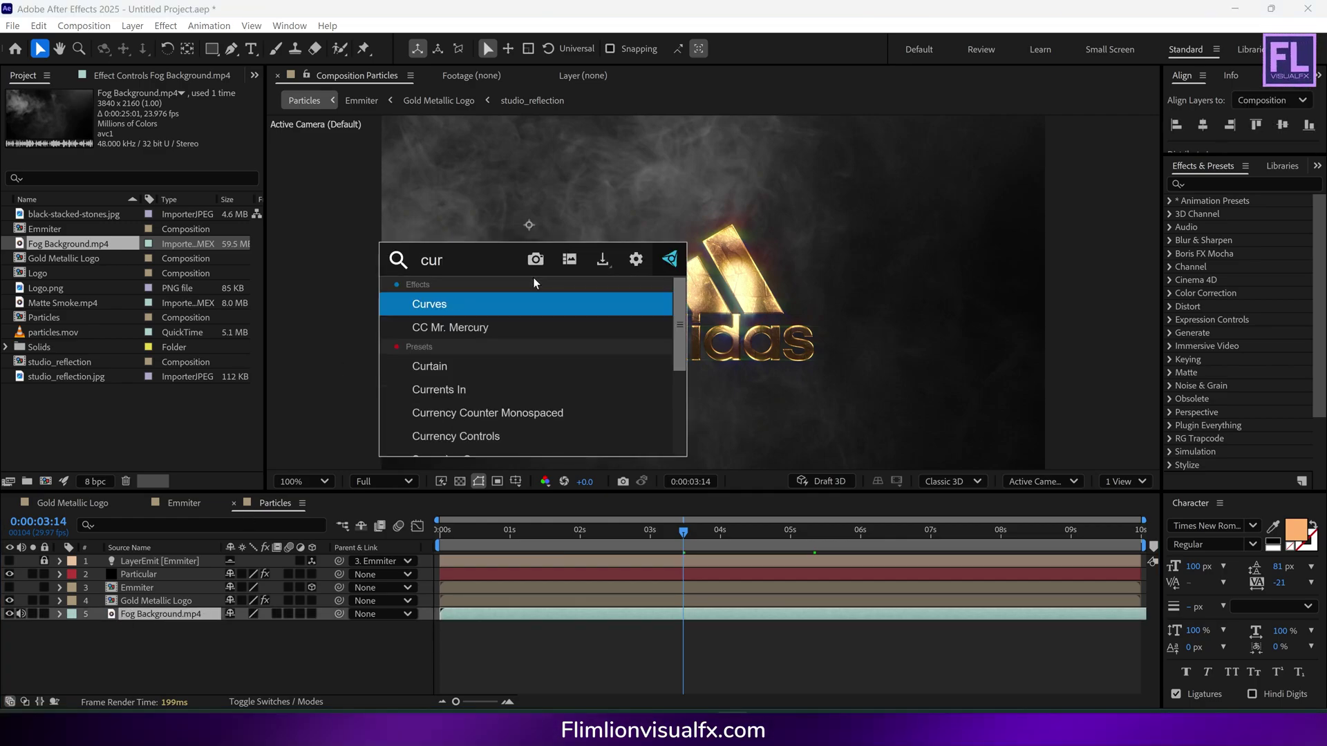
text(v)
click(533, 306)
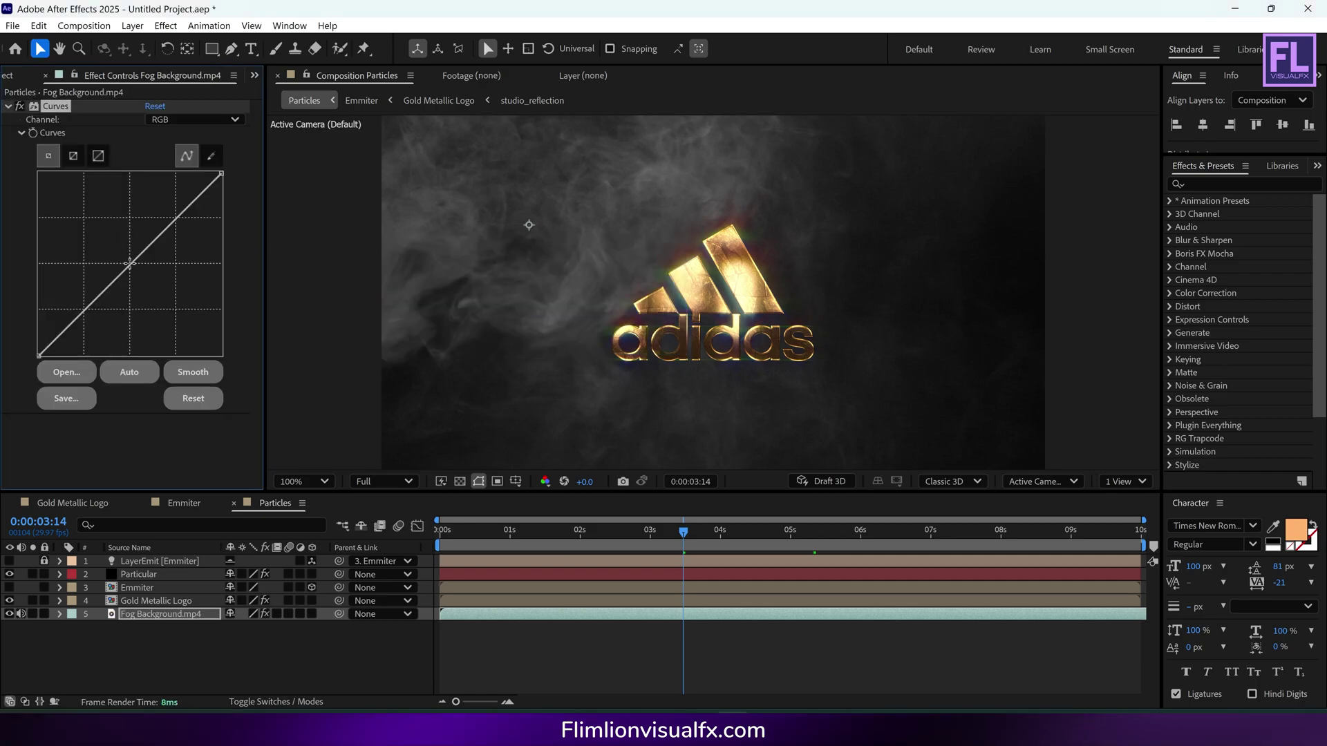
mouse_move(141, 260)
mouse_down()
mouse_move(164, 257)
mouse_move(160, 278)
mouse_up()
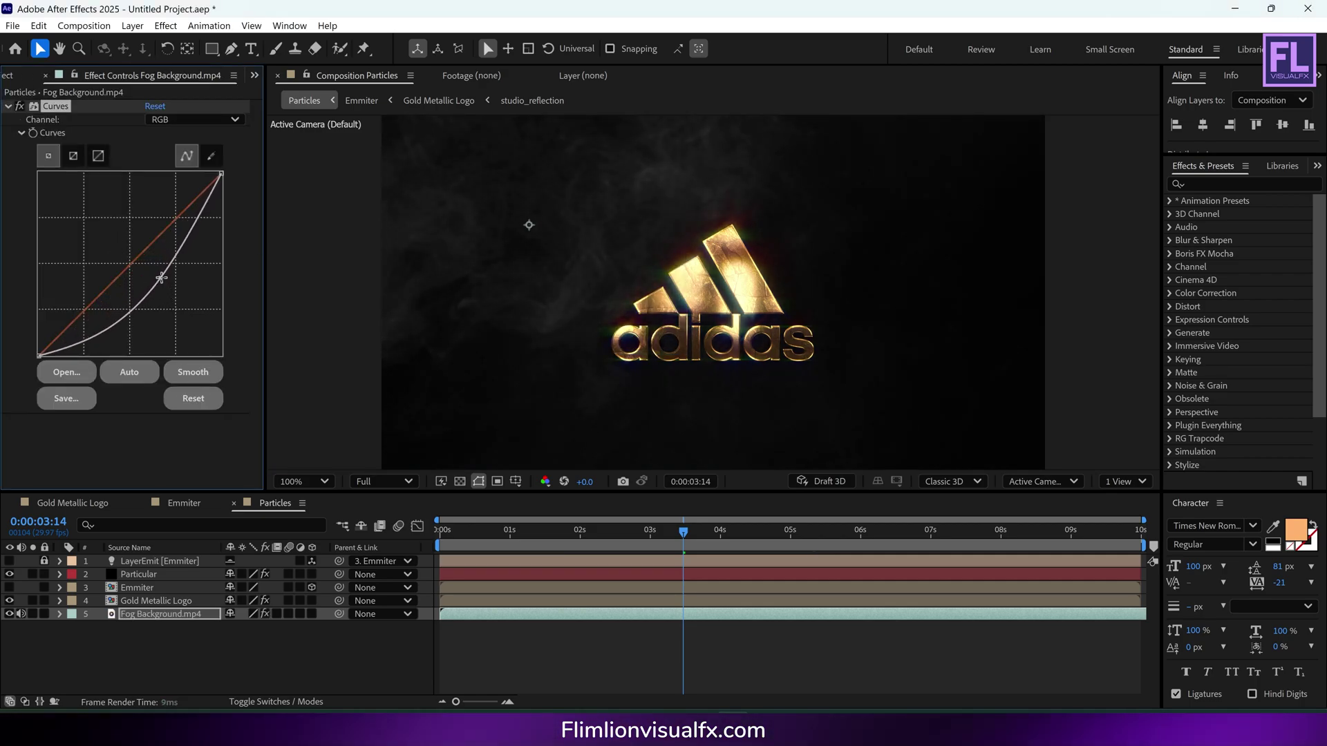
drag(221, 174, 228, 192)
drag(171, 280, 163, 290)
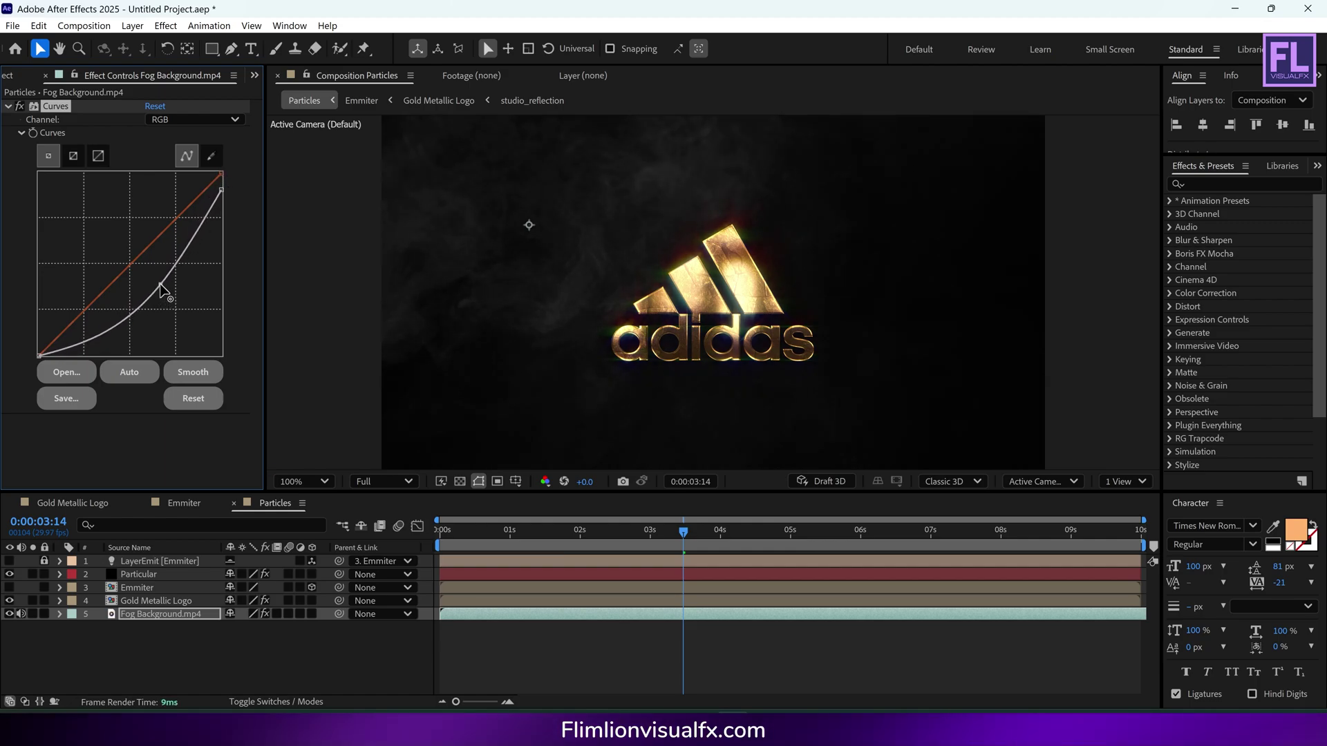
Step: Add a Tritone effect to the Fog Background.mp4 layer and set its Midtones color to orange-brown B67834
key(ctrl+space)
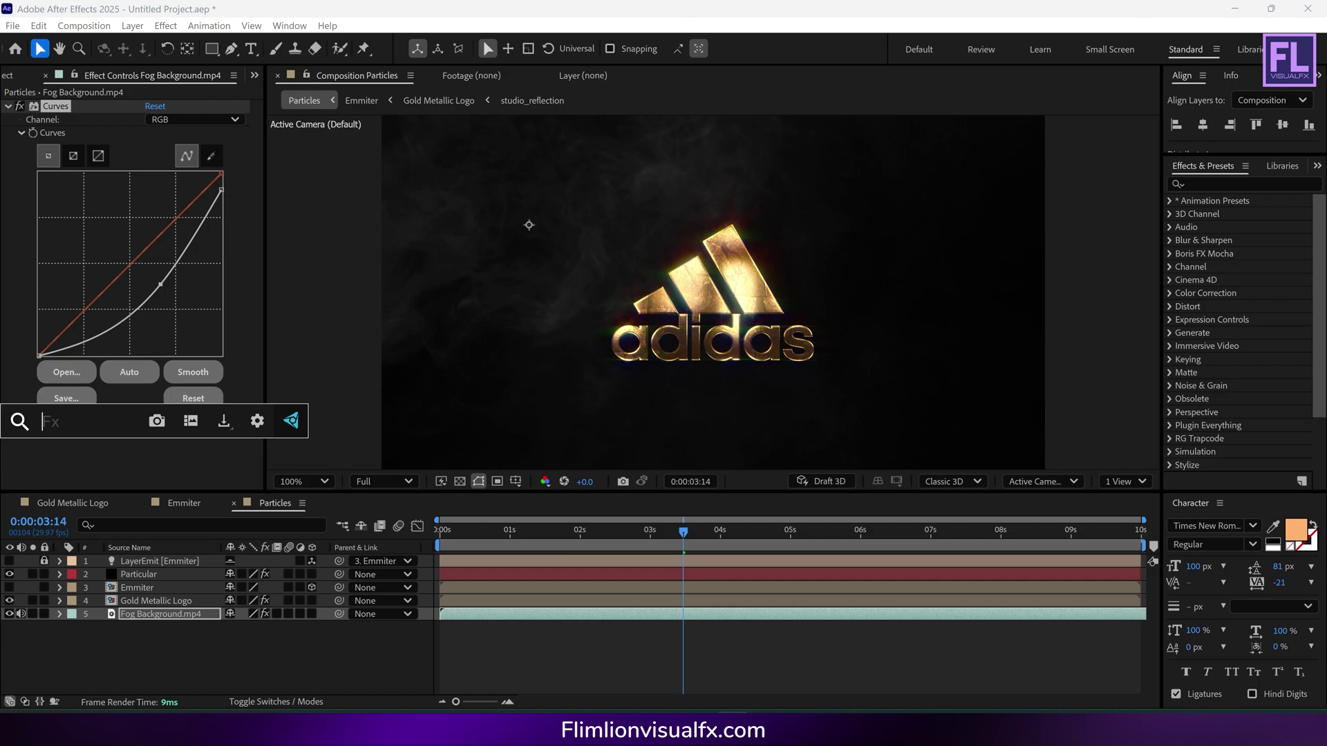
text(tri)
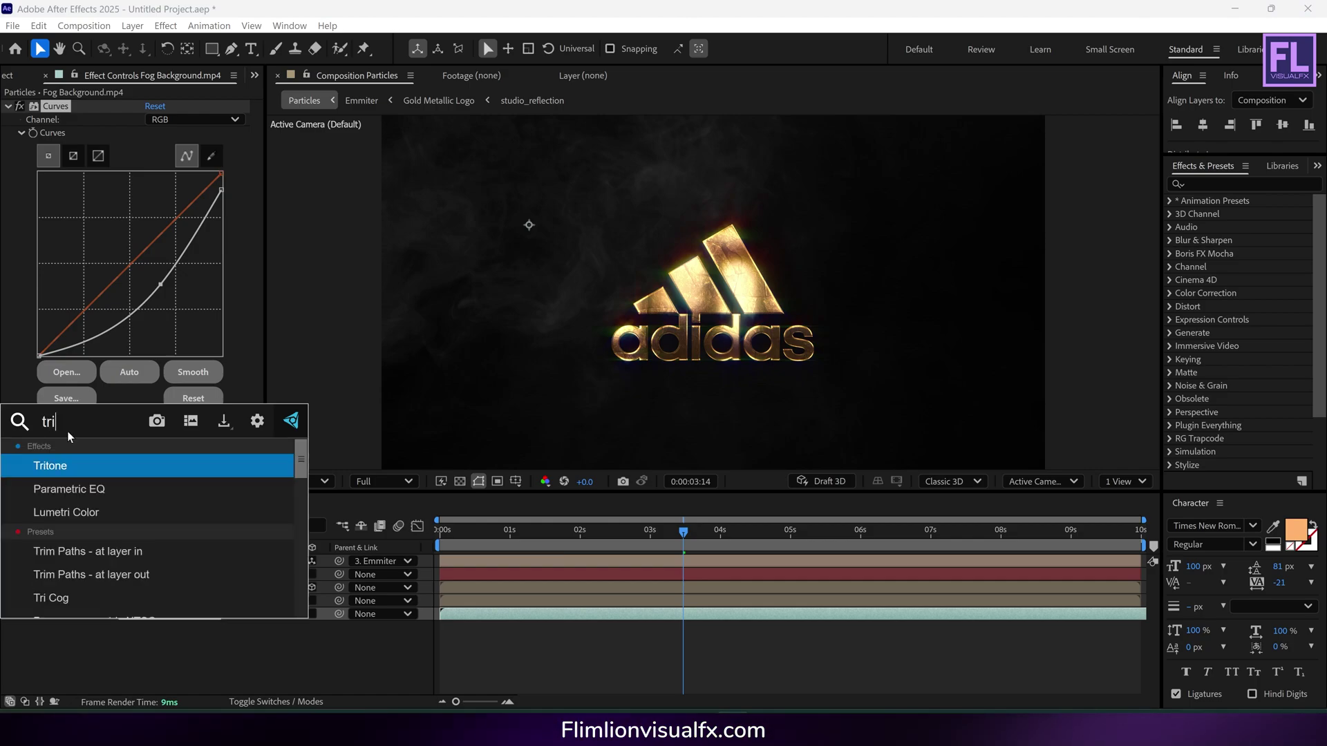
click(79, 460)
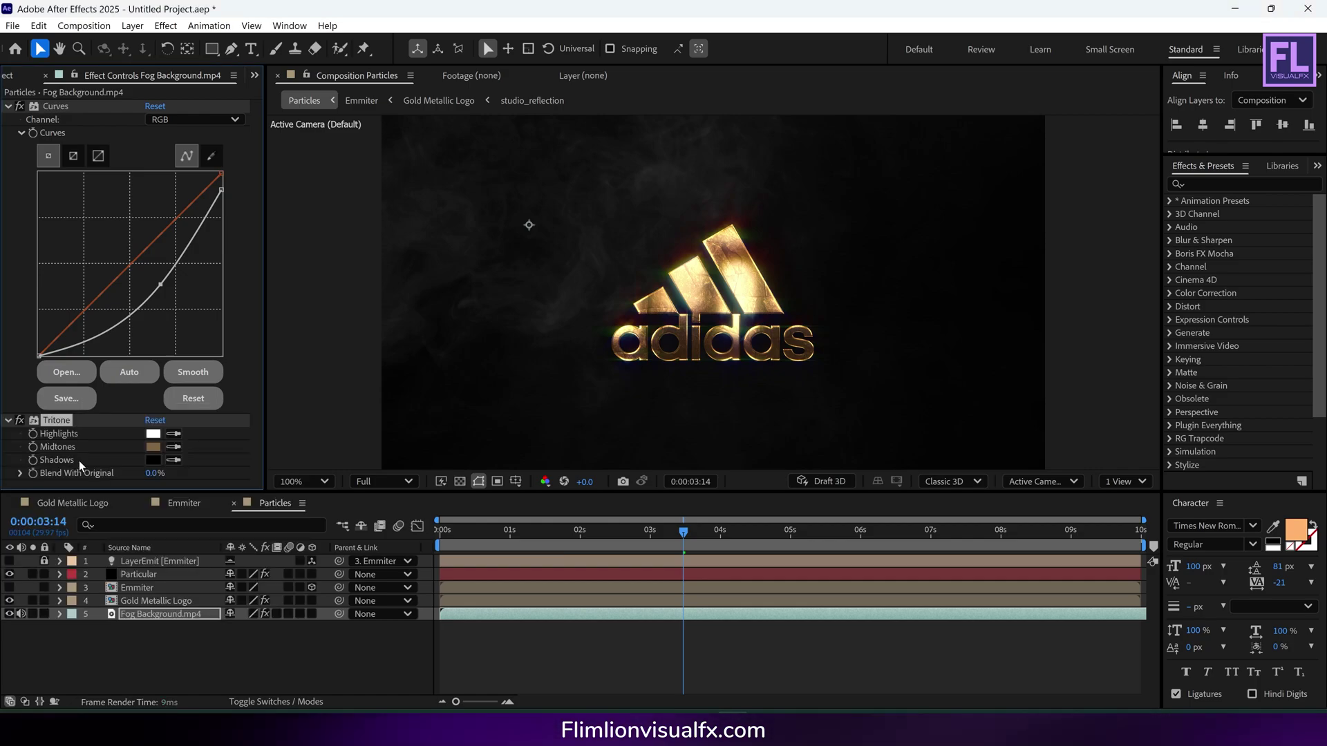
click(158, 447)
drag(580, 240, 130, 192)
click(177, 278)
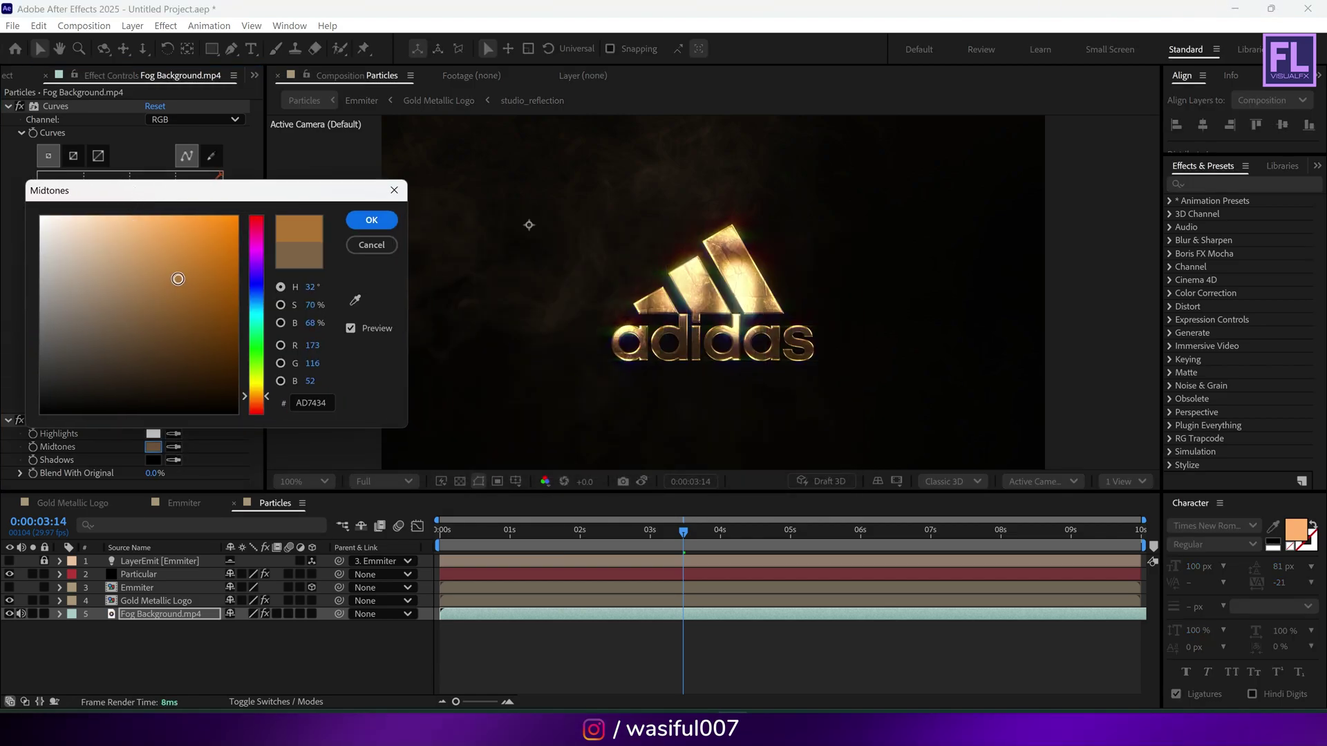
drag(180, 275, 181, 272)
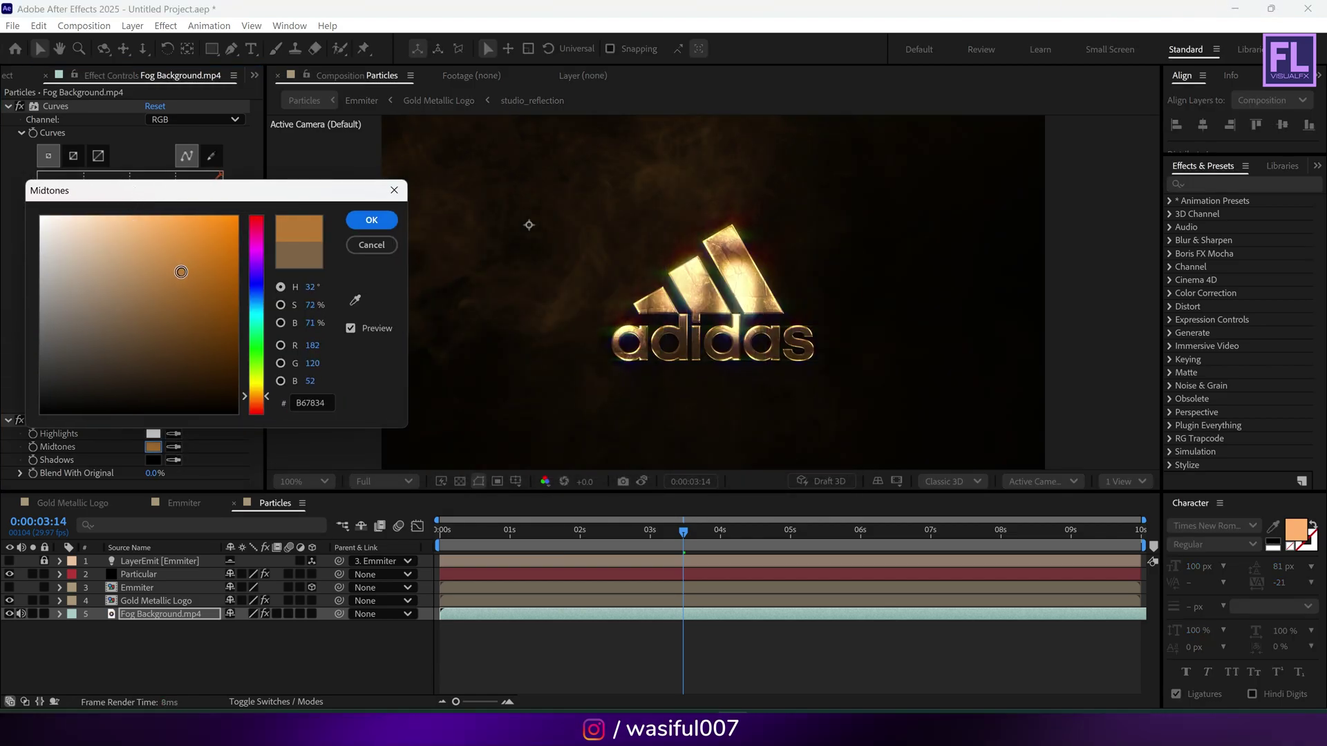
click(355, 221)
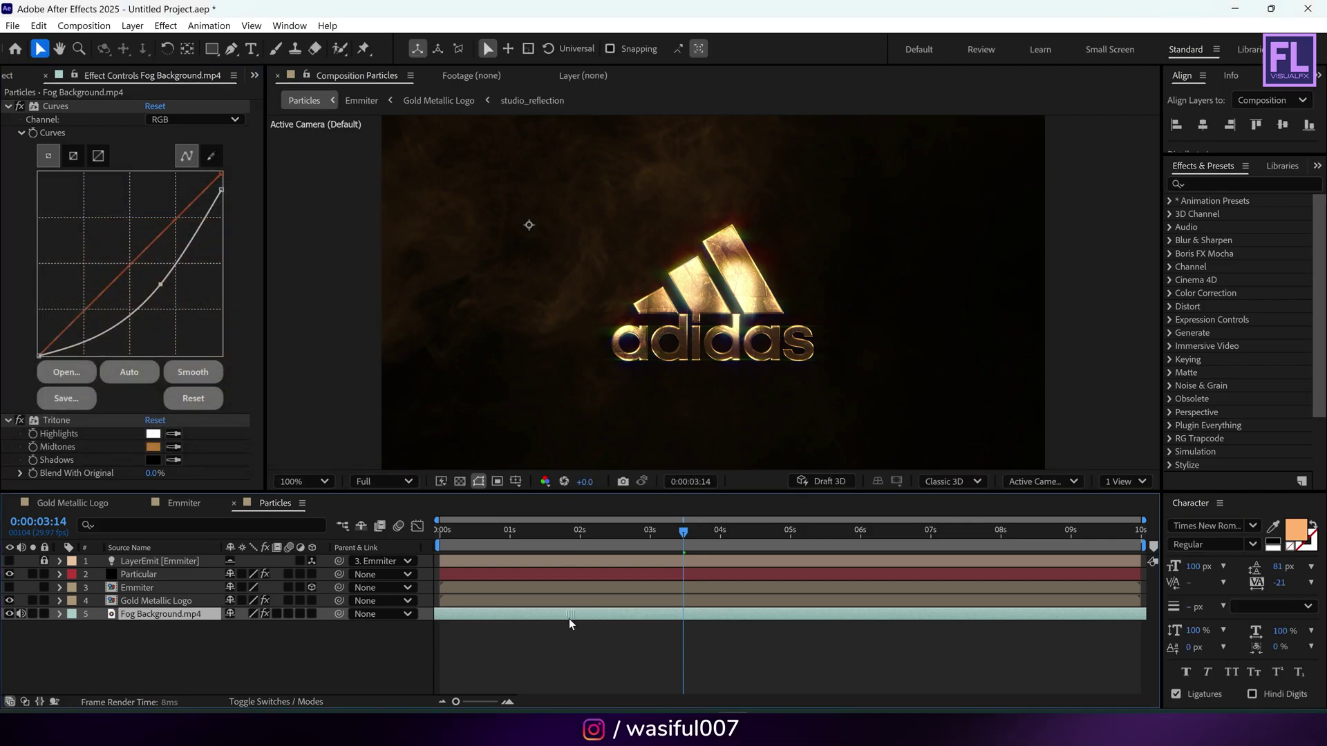
Step: Slide the Fog Background.mp4 layer slightly earlier in time and move the current time to 0:00:00:00
drag(488, 617, 530, 636)
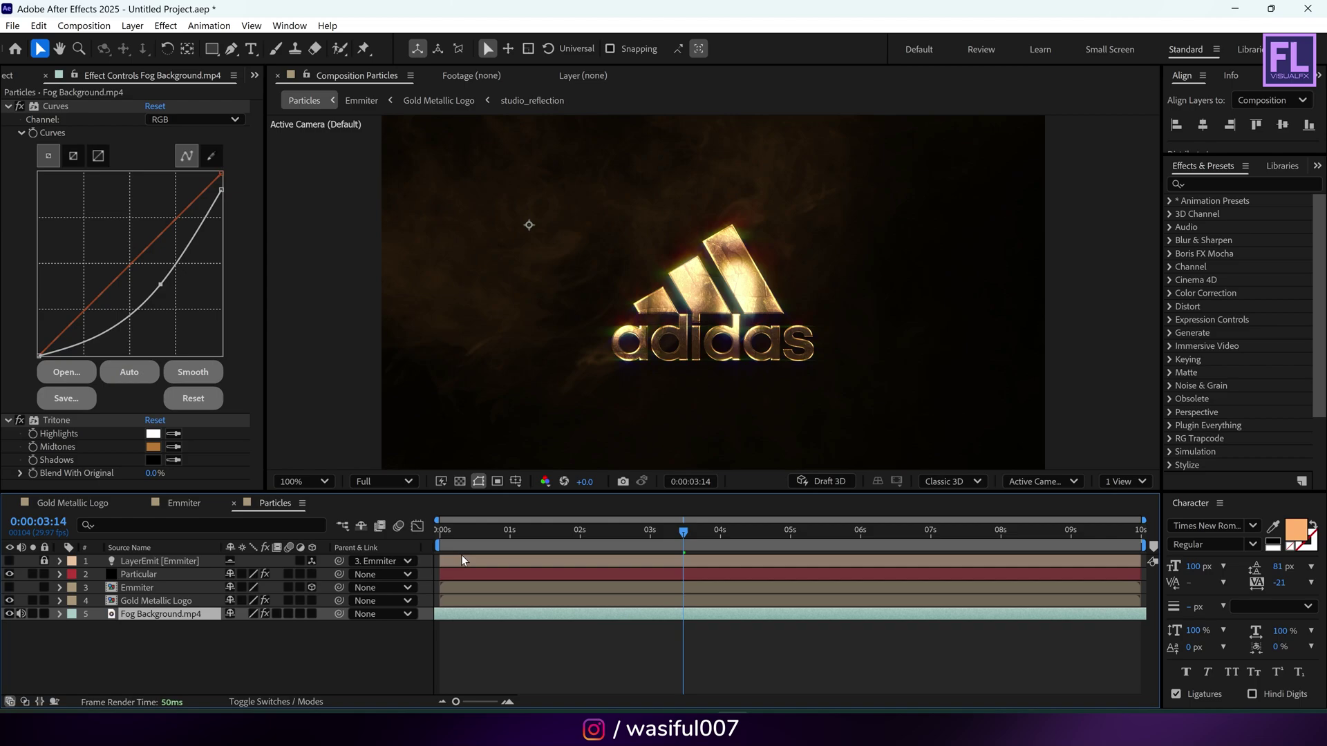
drag(461, 553, 372, 550)
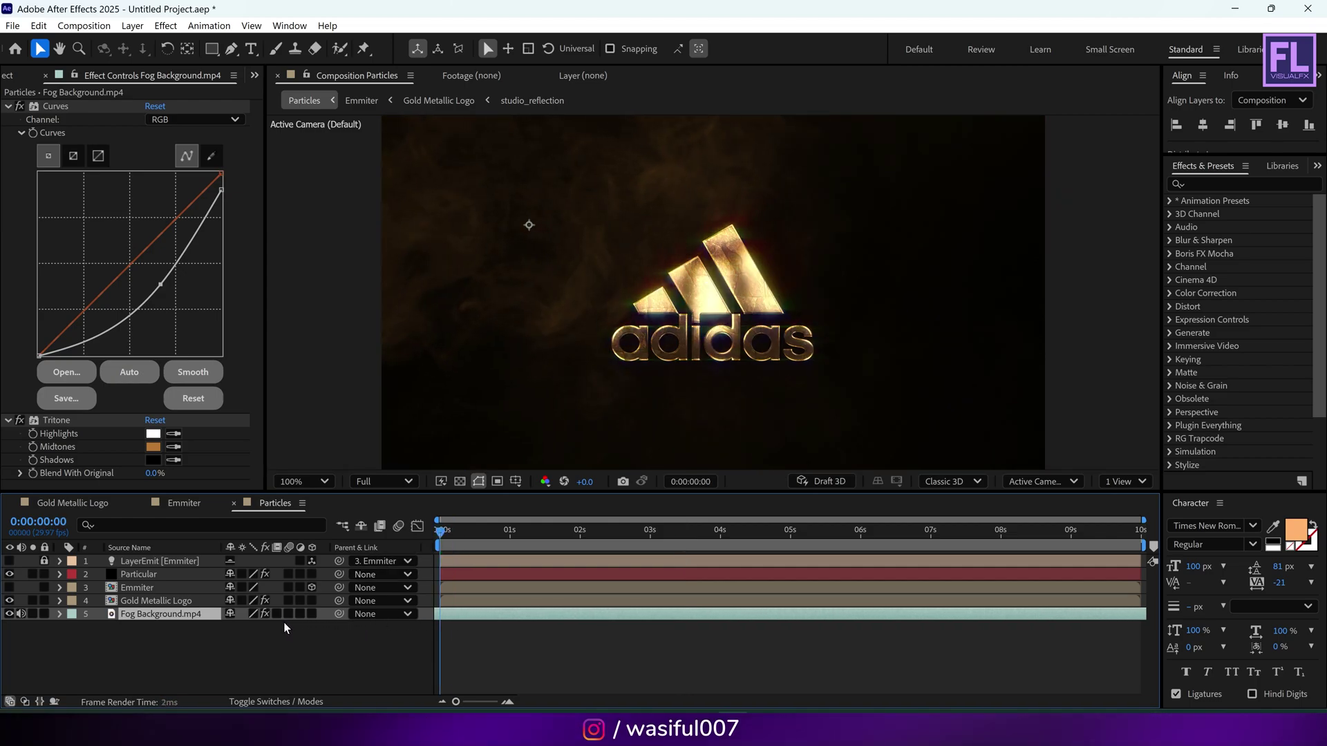
click(367, 635)
drag(441, 530, 344, 545)
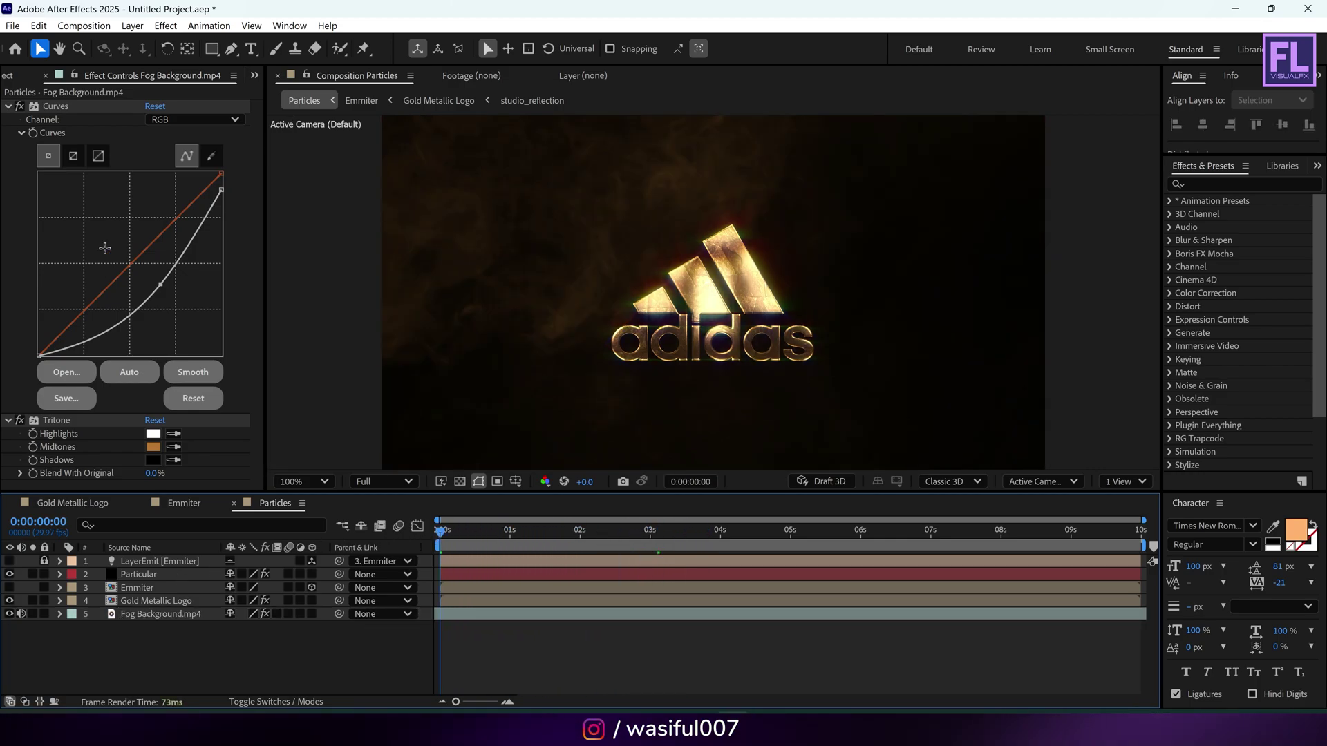
Step: Add the particles.mov footage as the uppermost layer of the Particles timeline and move the current time to 0:00:03:15
click(19, 77)
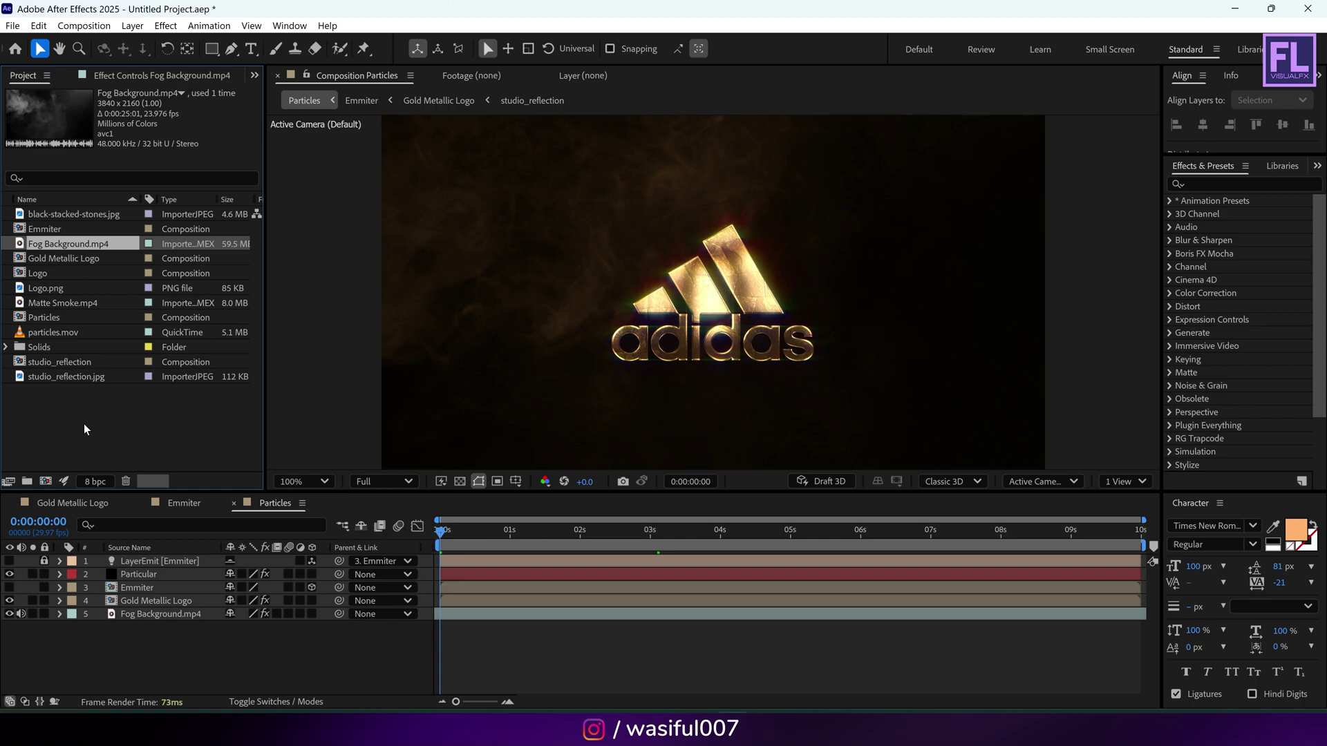
click(40, 333)
drag(53, 333, 771, 536)
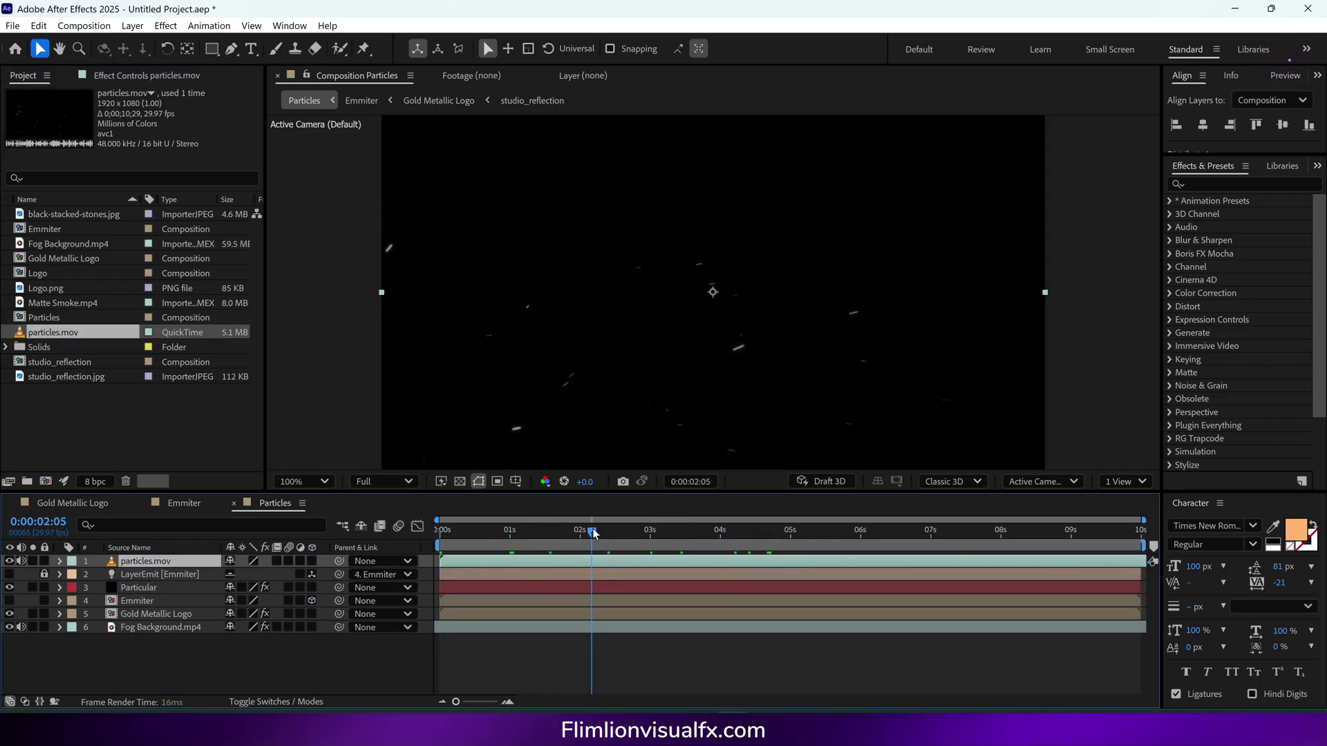
drag(594, 532, 686, 532)
Step: Flip the particles.mov layer horizontally and set its blending mode to Add
right_click(147, 562)
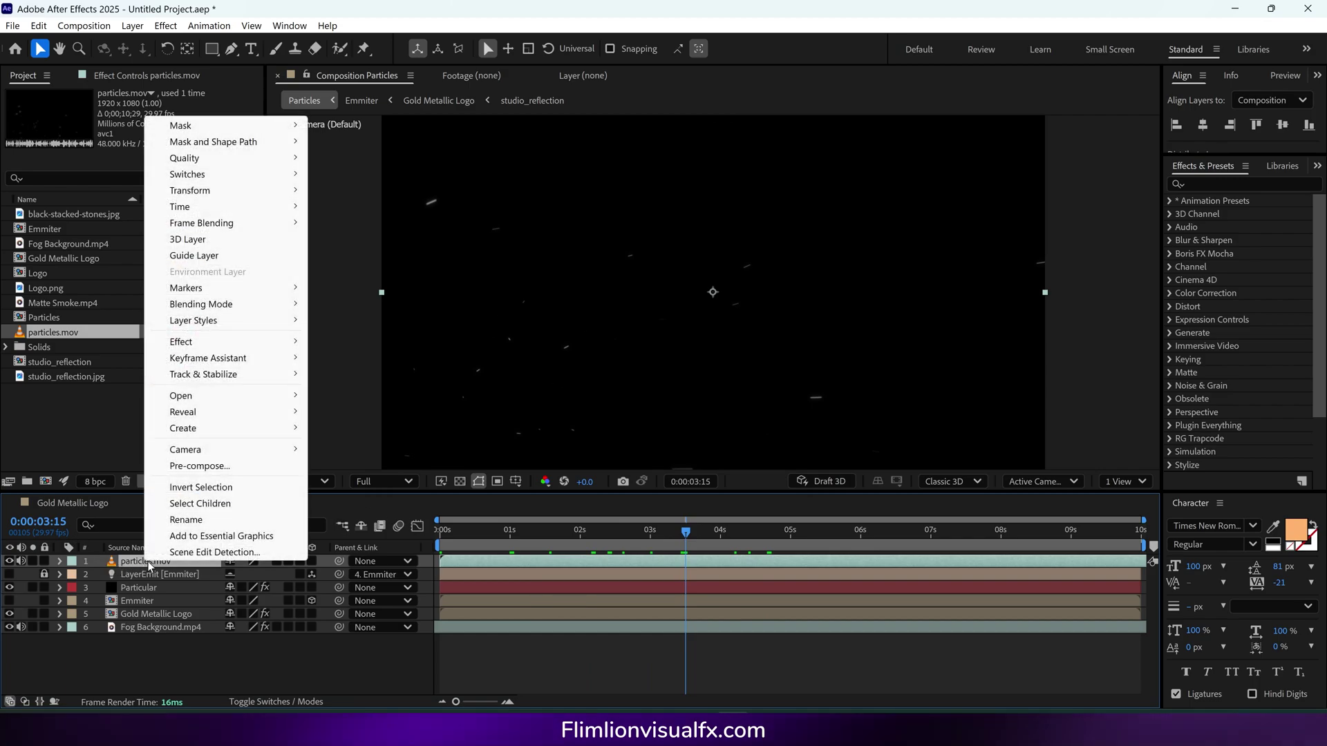
mouse_move(201, 191)
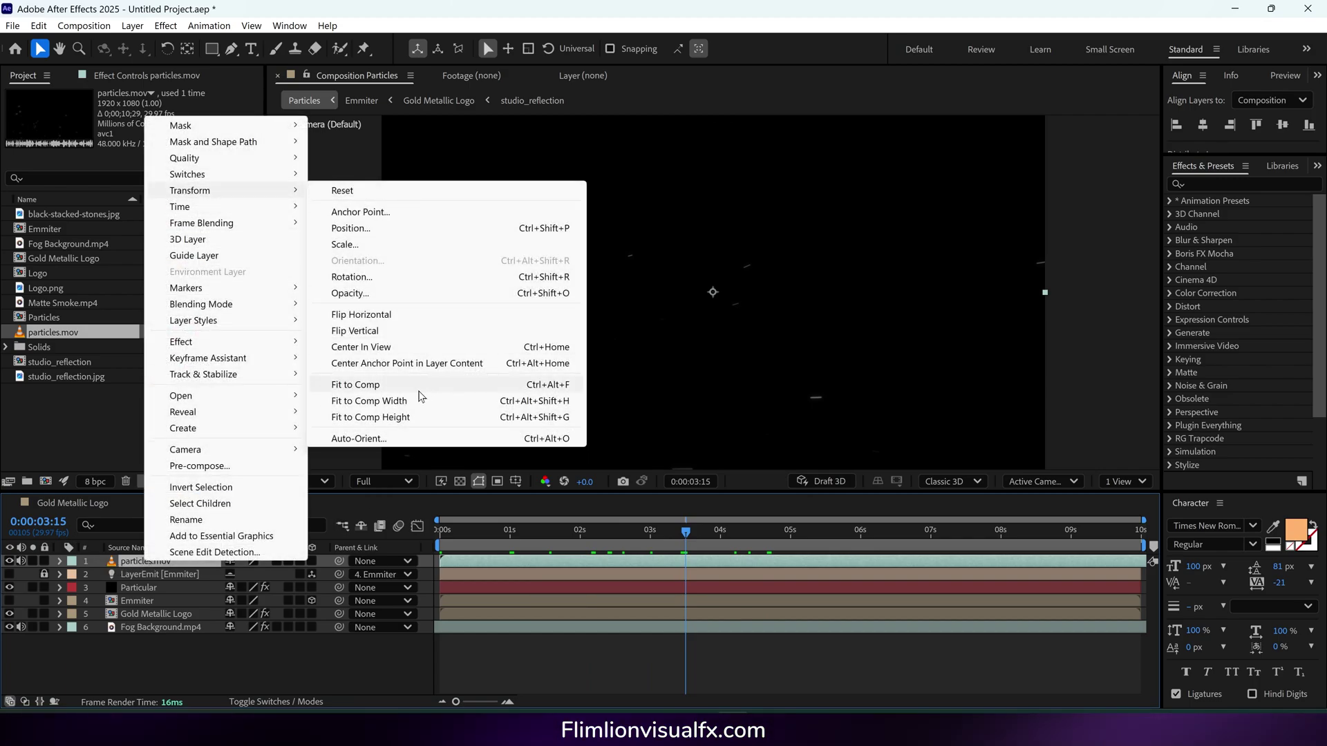
click(395, 314)
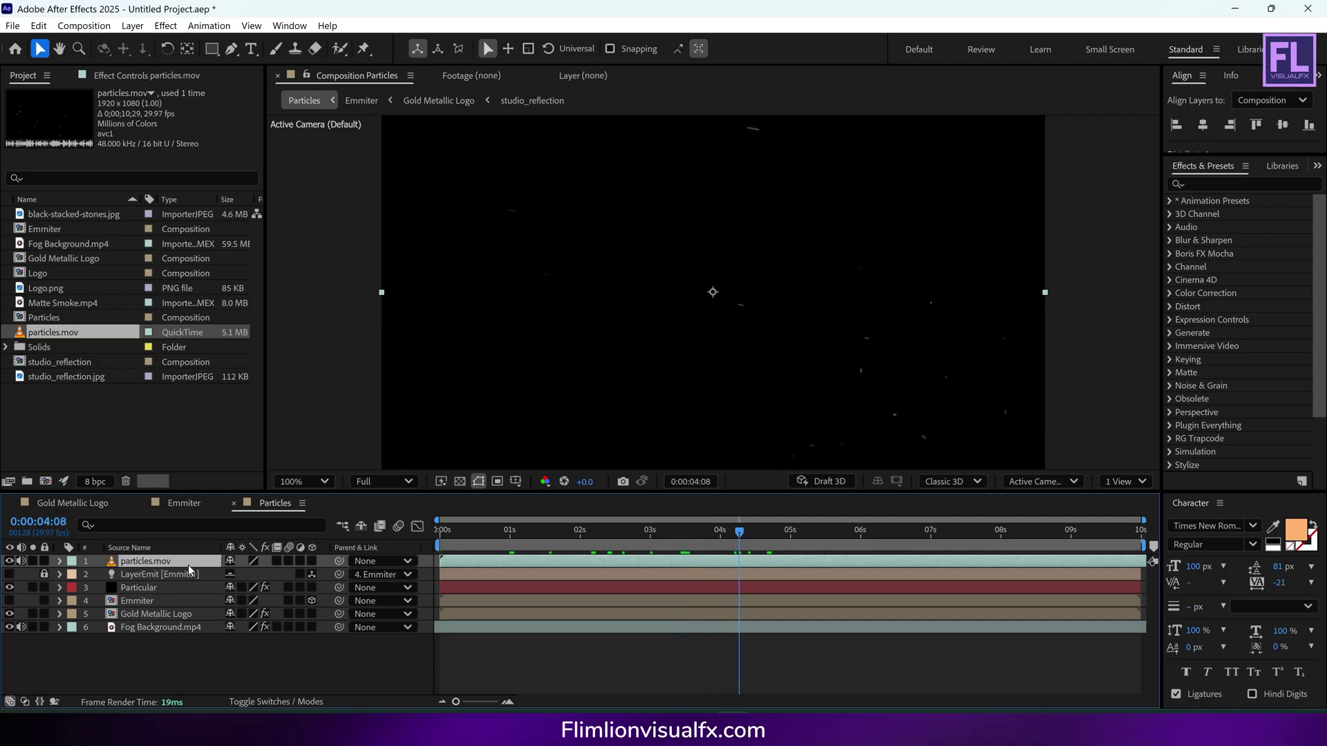
click(255, 701)
click(247, 562)
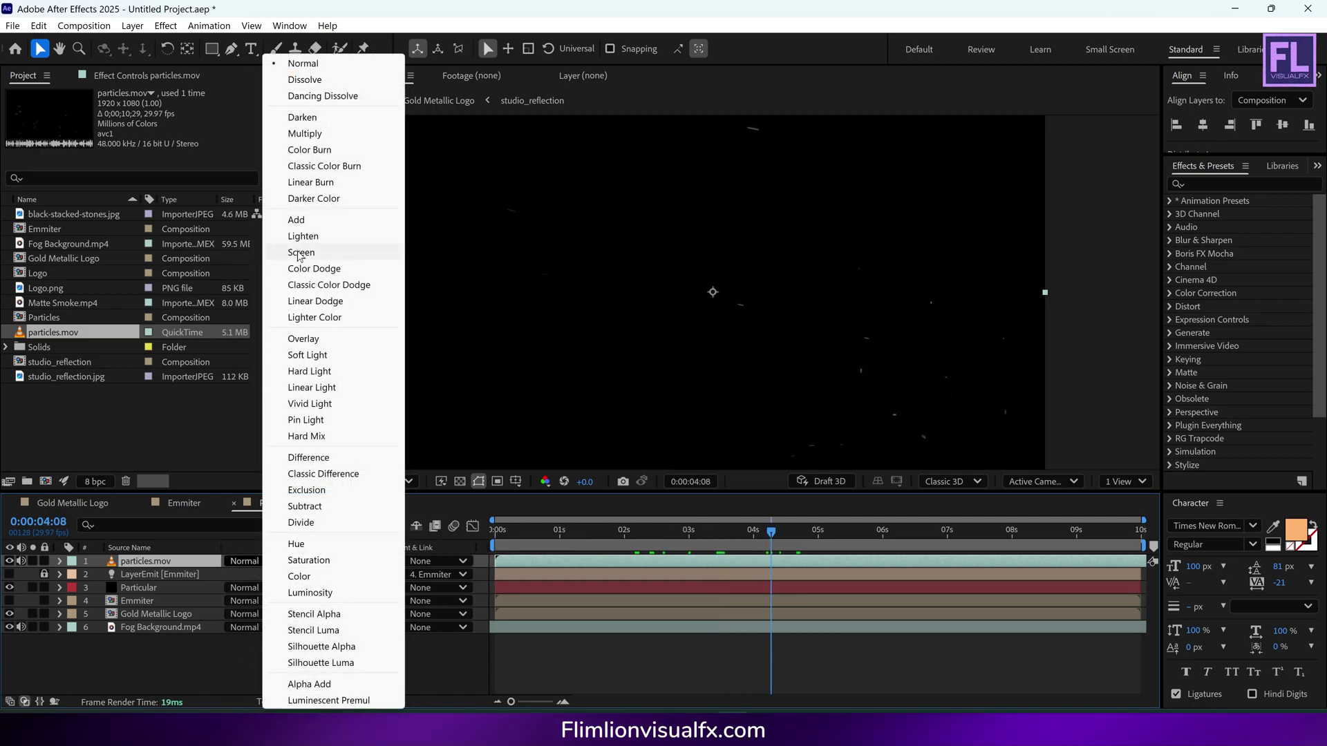
click(311, 217)
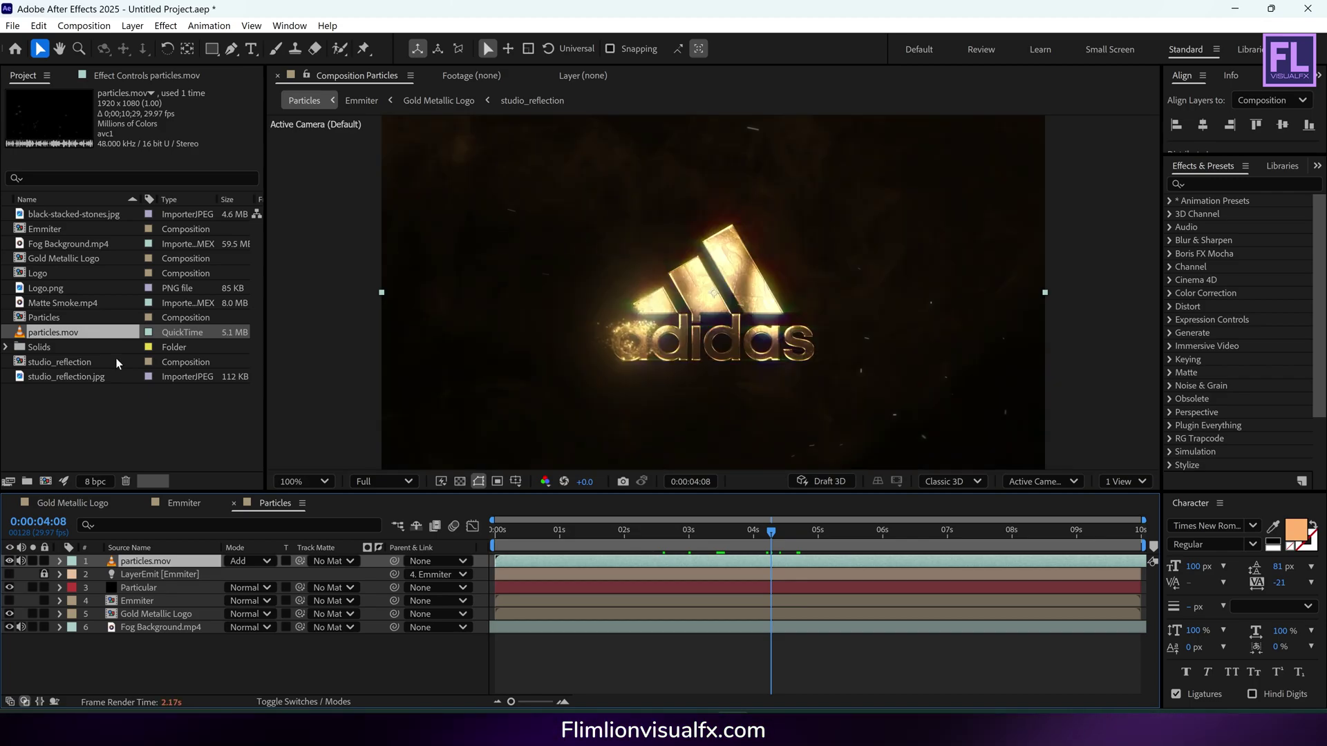
Step: Apply the Tritone effect to the particles.mov layer with its default colors
click(143, 561)
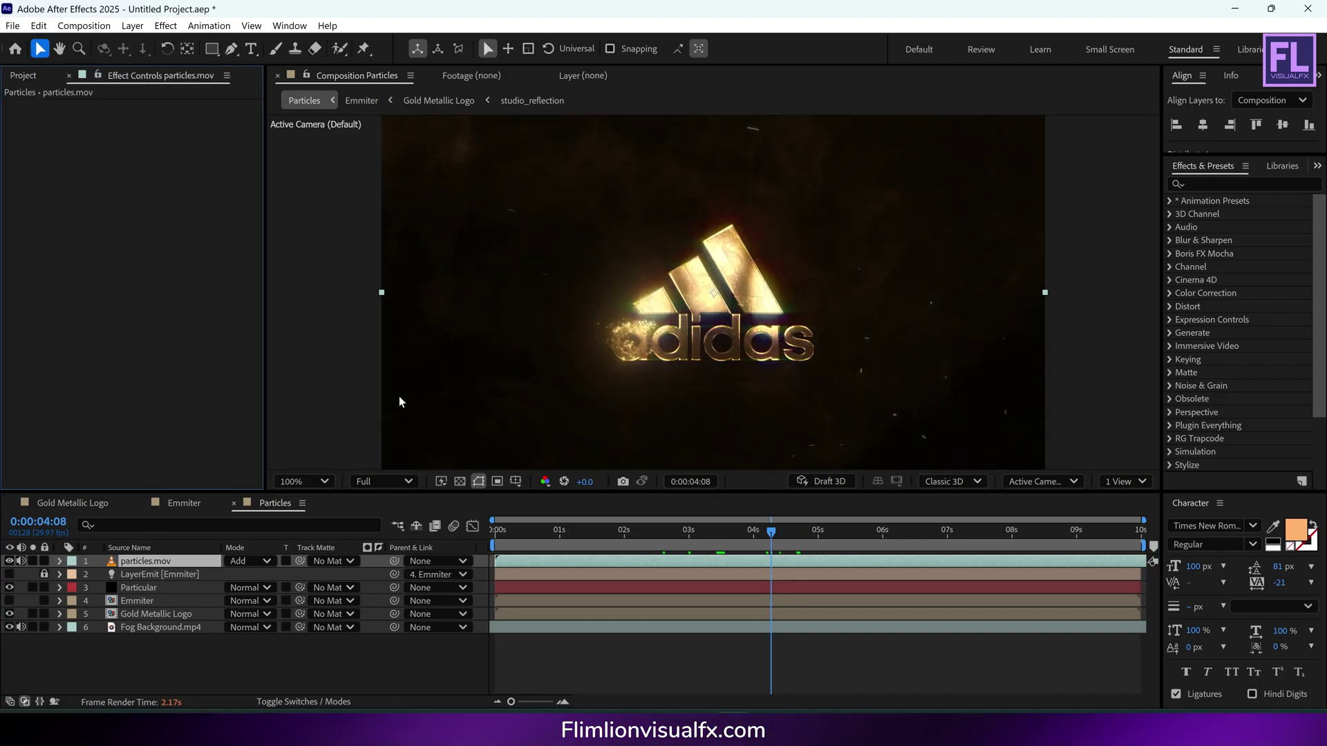
click(184, 563)
key(ctrl+space)
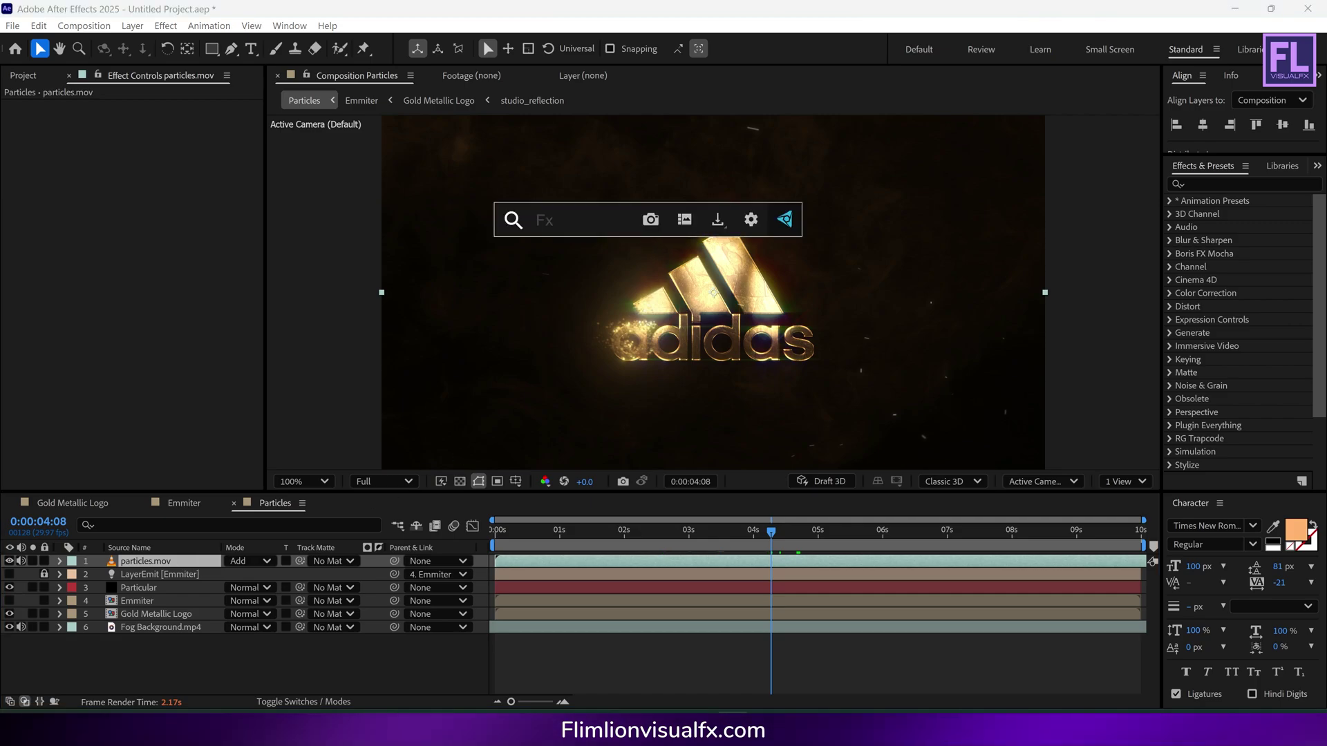
text(tr)
key(Down)
key(Return)
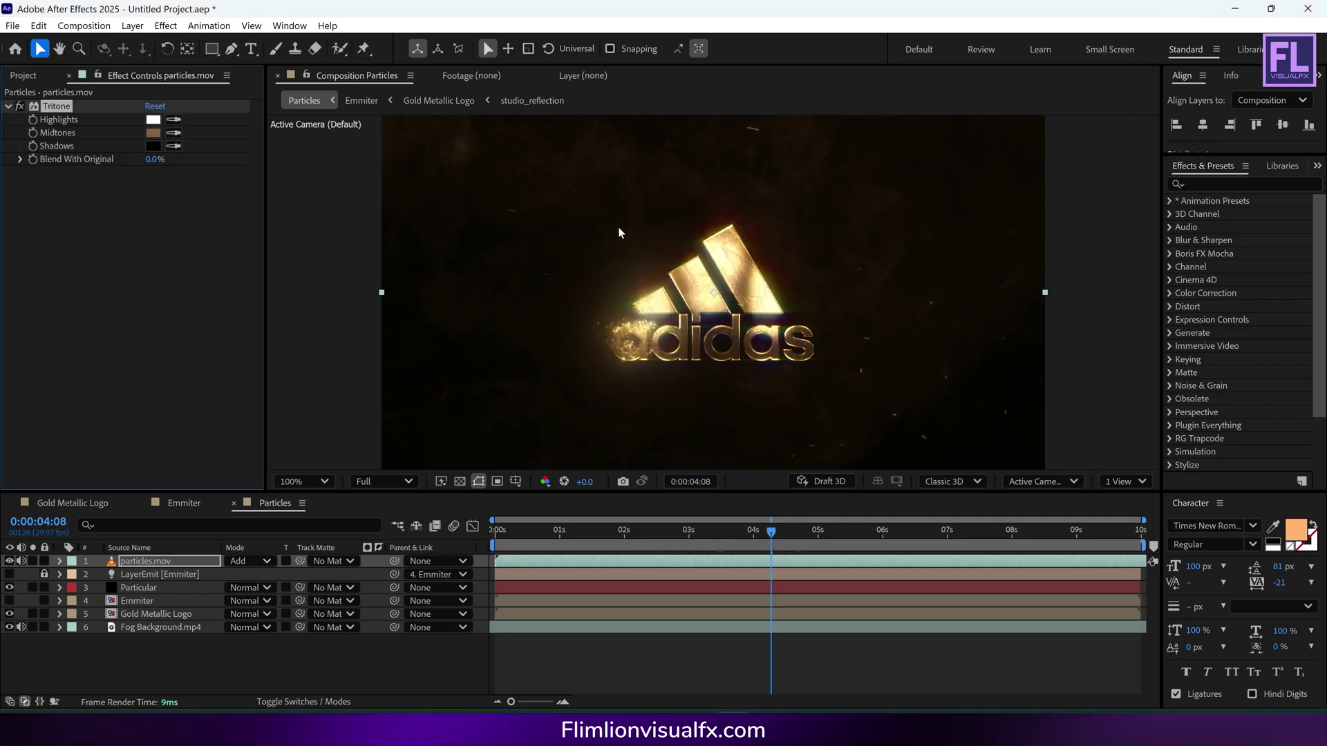
Step: Add Deep Glow to the particles.mov layer and set its input Threshold to 20%
key(ctrl+space)
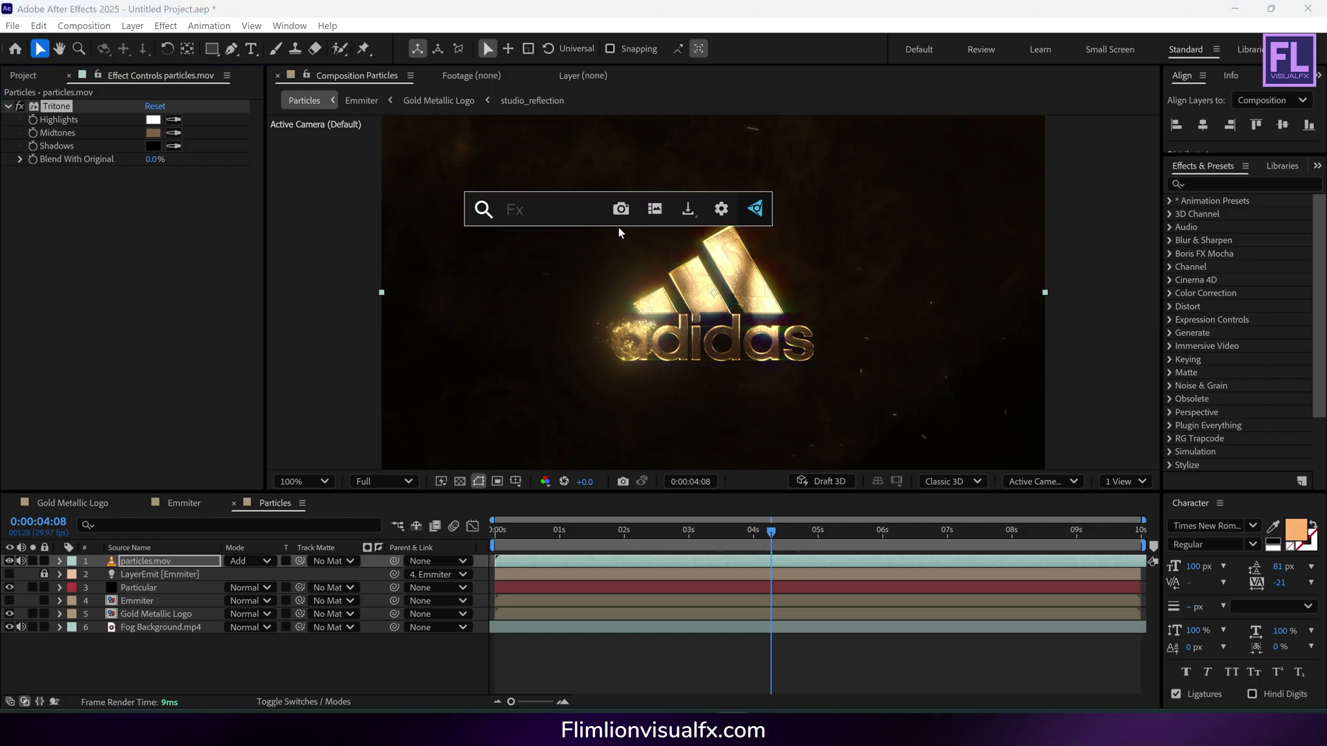
text(deep)
key(Return)
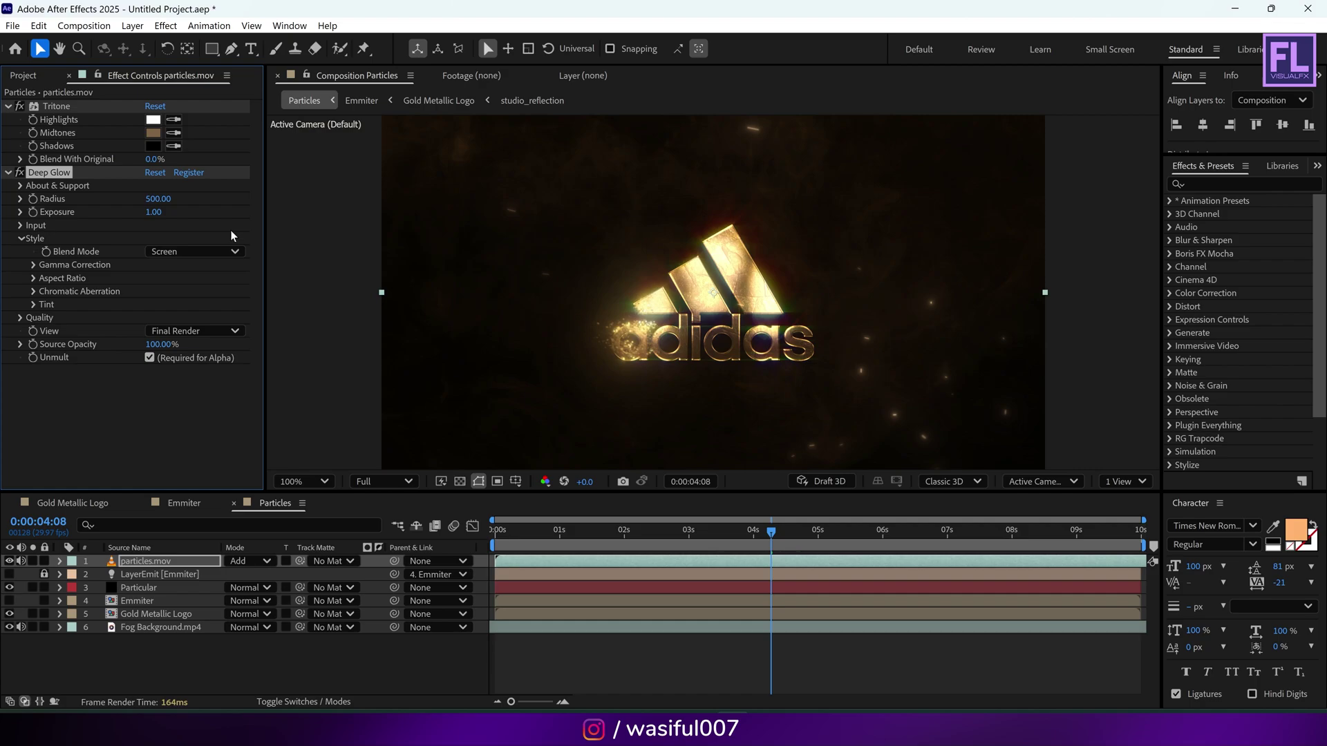
click(21, 226)
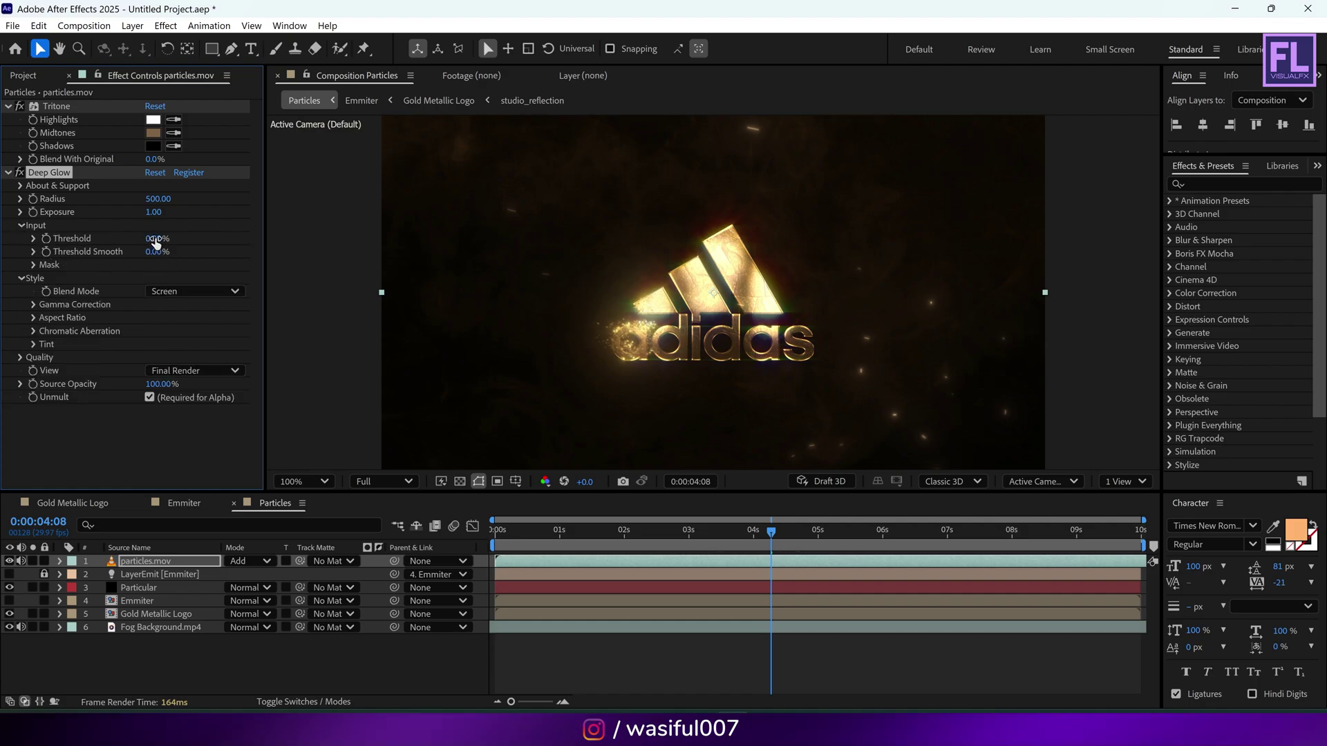
drag(153, 239, 169, 238)
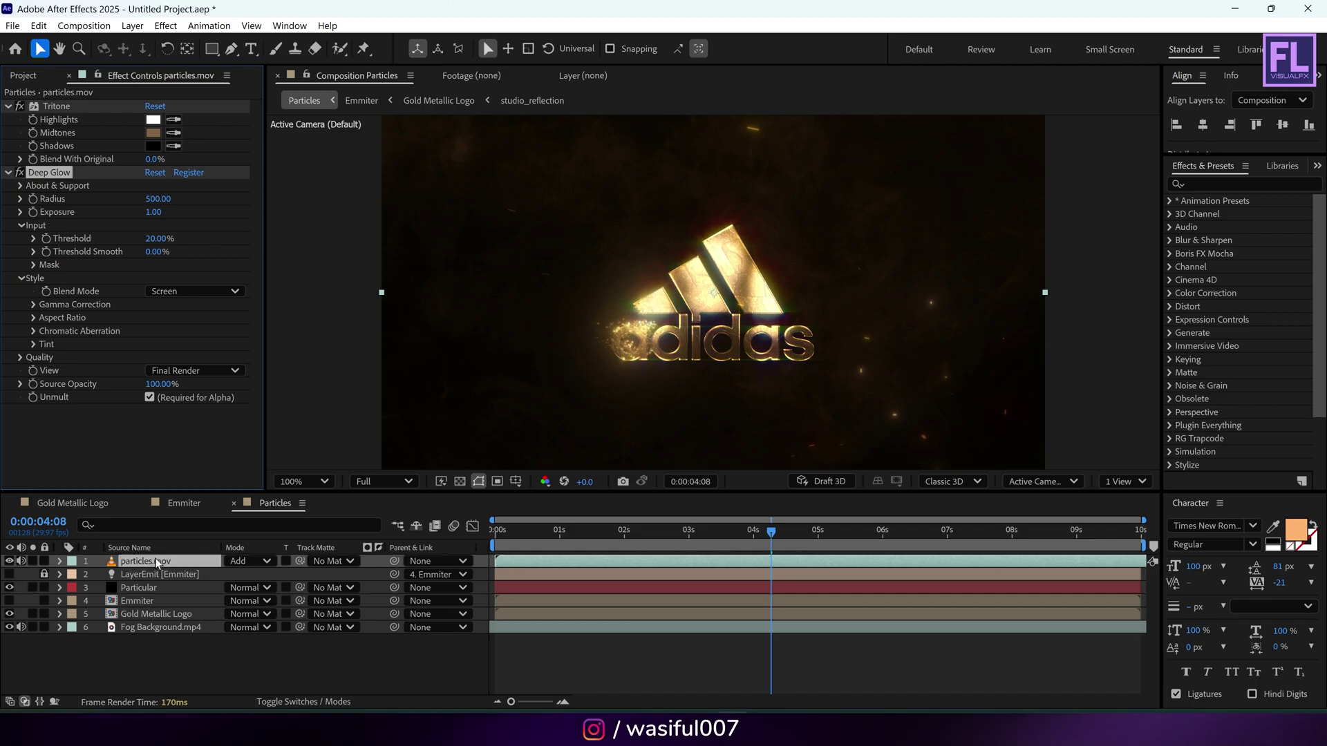
click(262, 678)
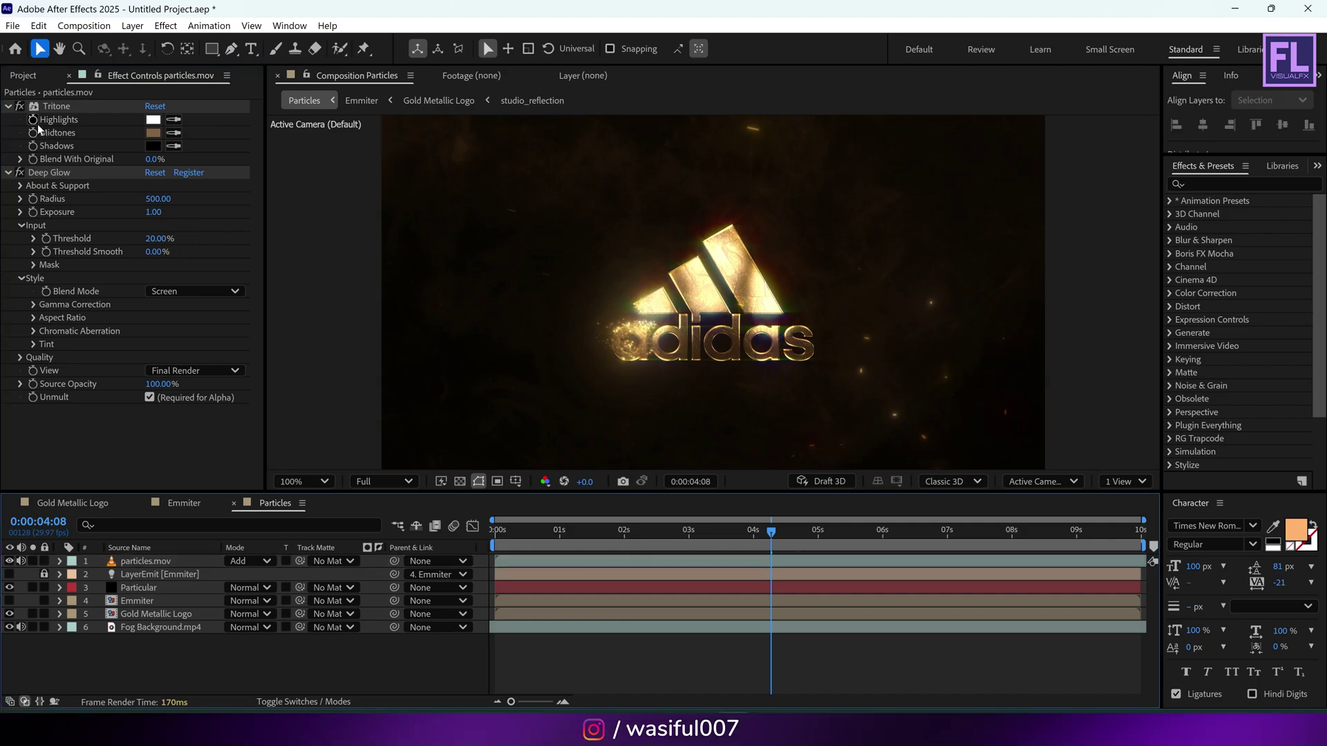
Step: Place the Matte Smoke.mp4 footage directly above the Gold Metallic Logo layer and move the current time to 0:00:00:00
click(23, 75)
click(88, 399)
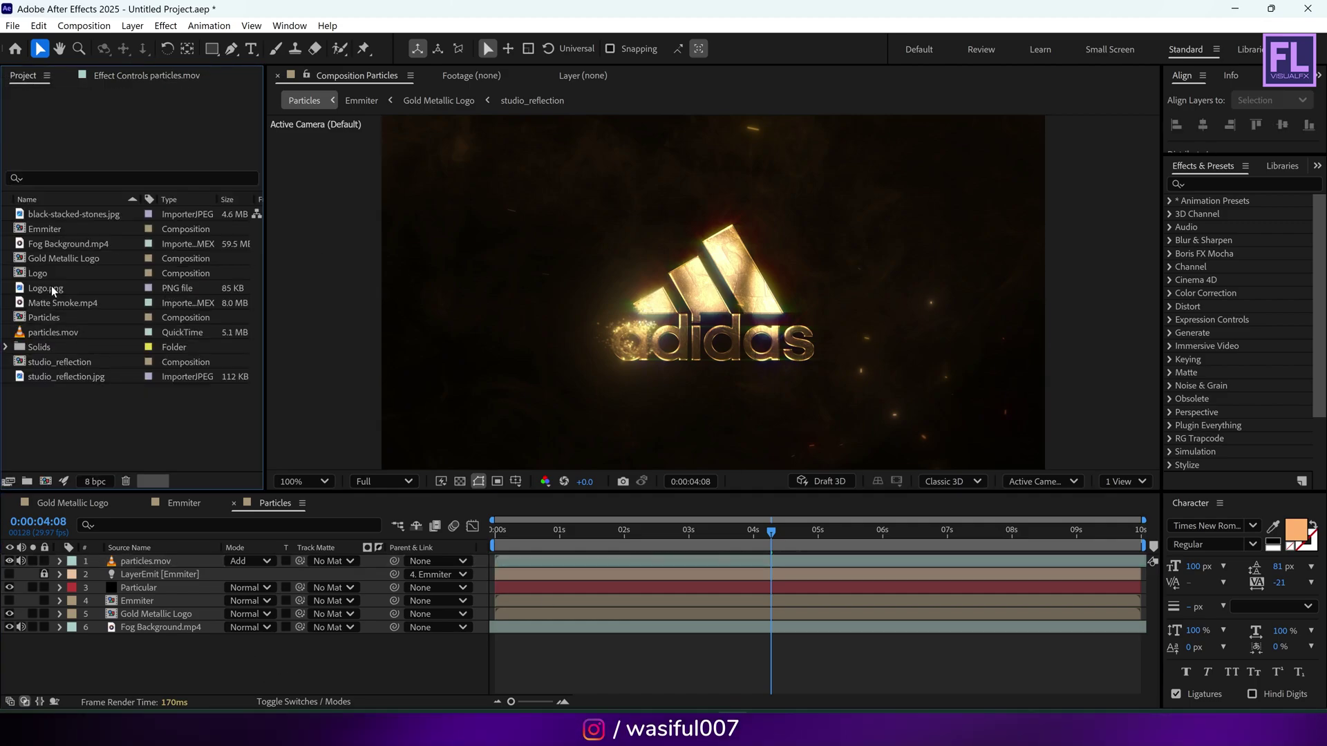
click(63, 303)
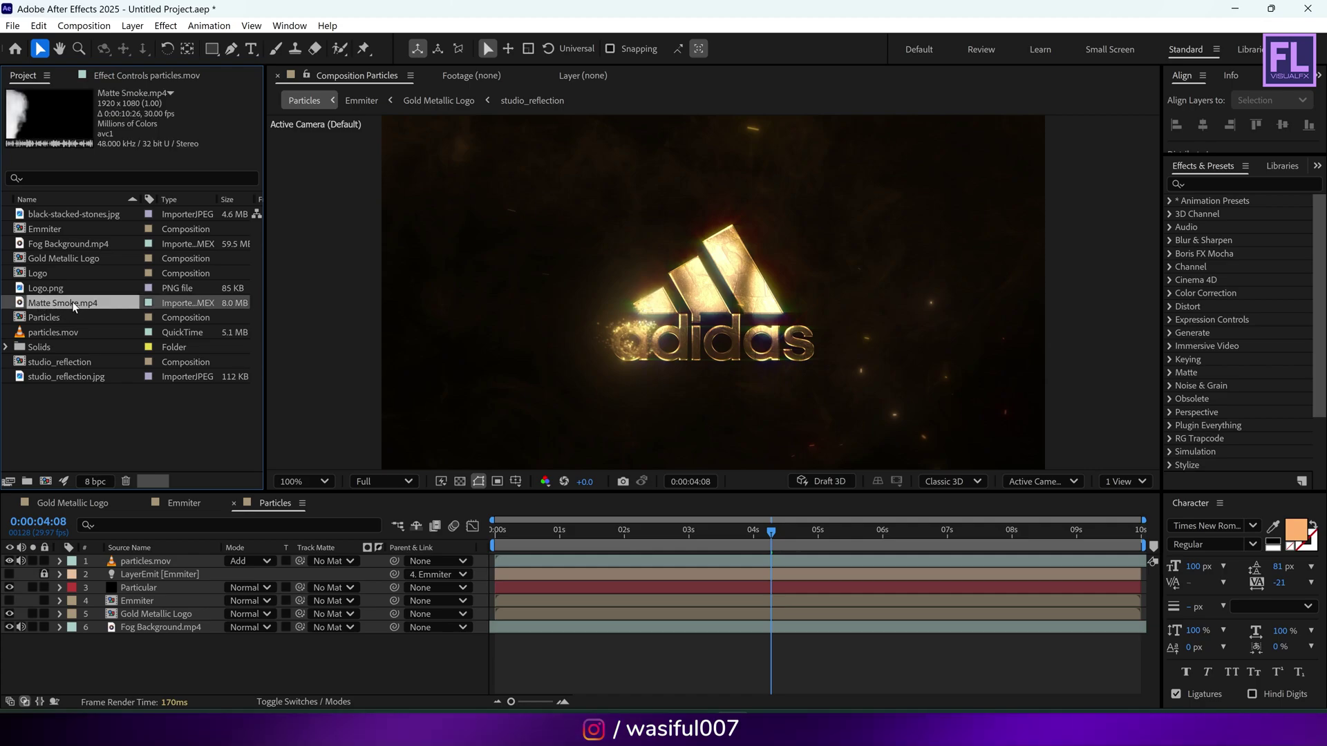
drag(60, 307, 151, 615)
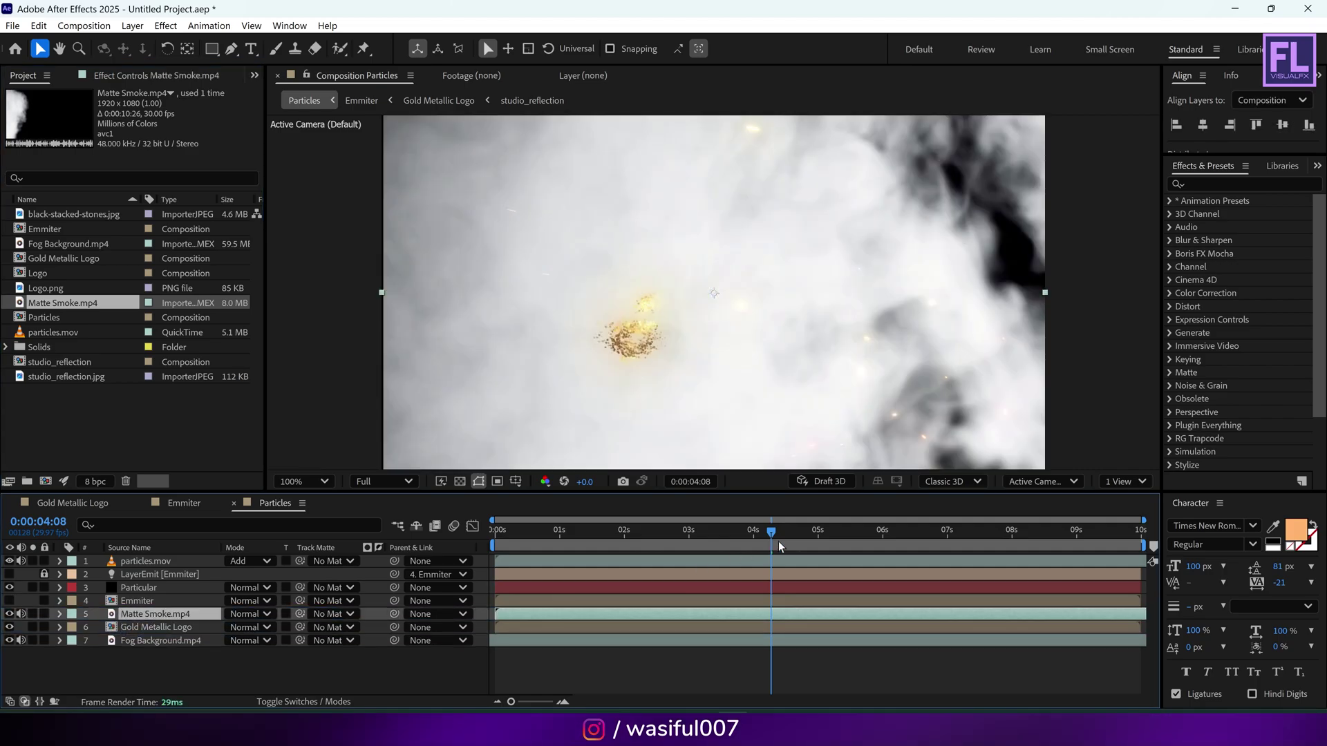
key(Home)
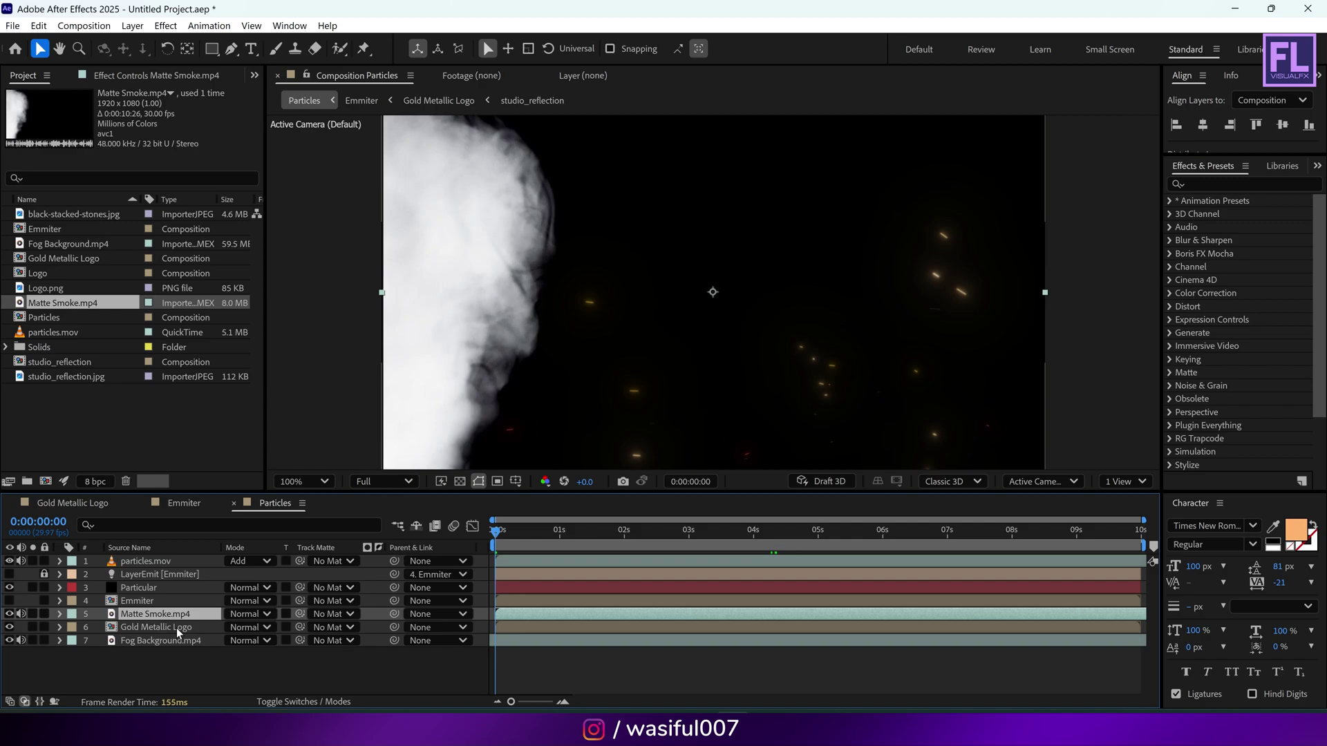
Step: Set Matte Smoke.mp4 as the track matte of the Gold Metallic Logo layer and switch it to a luma matte
click(176, 627)
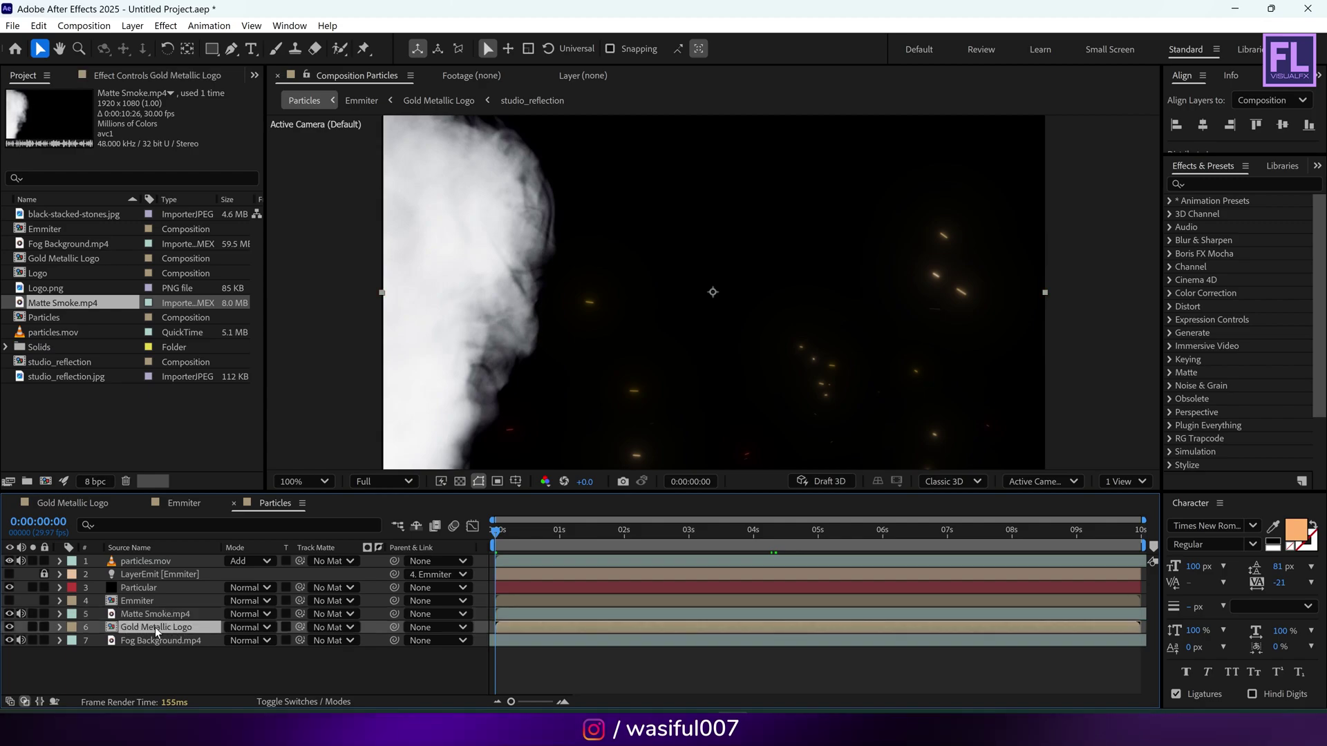
click(304, 695)
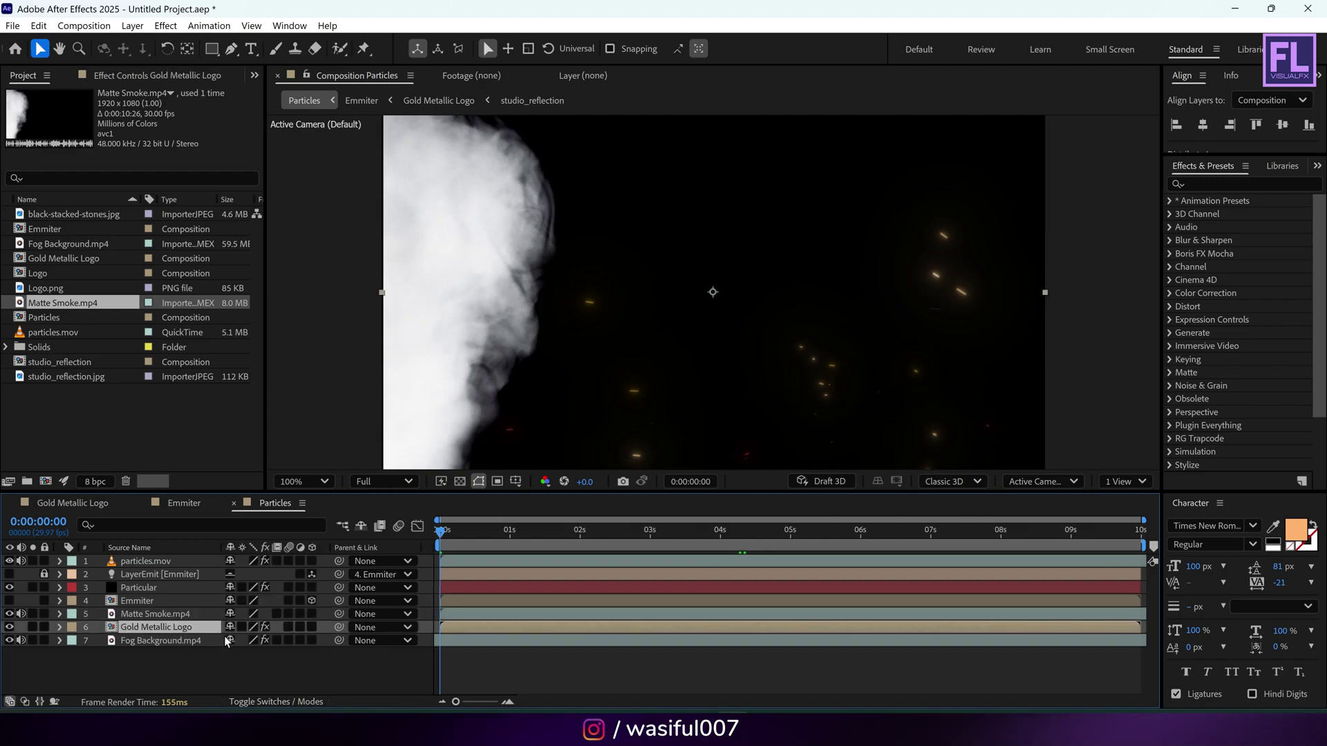
click(288, 701)
click(335, 629)
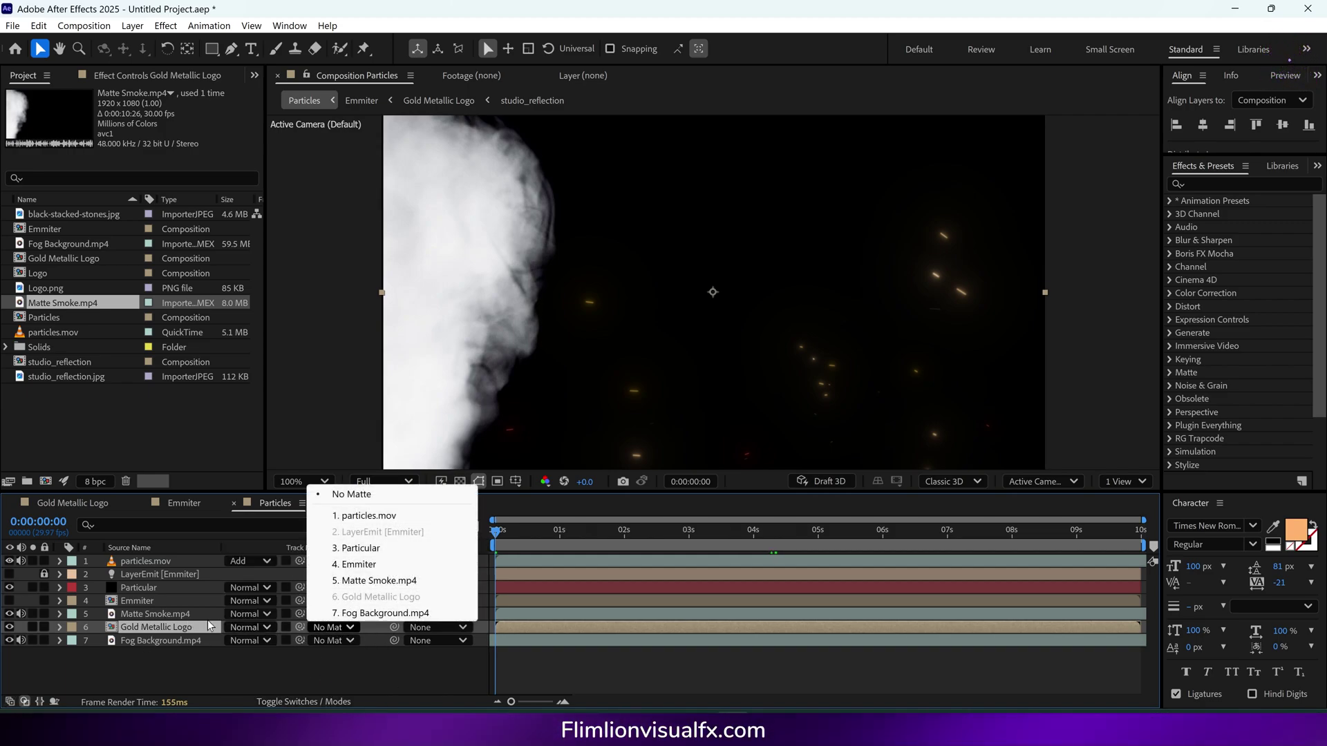
click(415, 581)
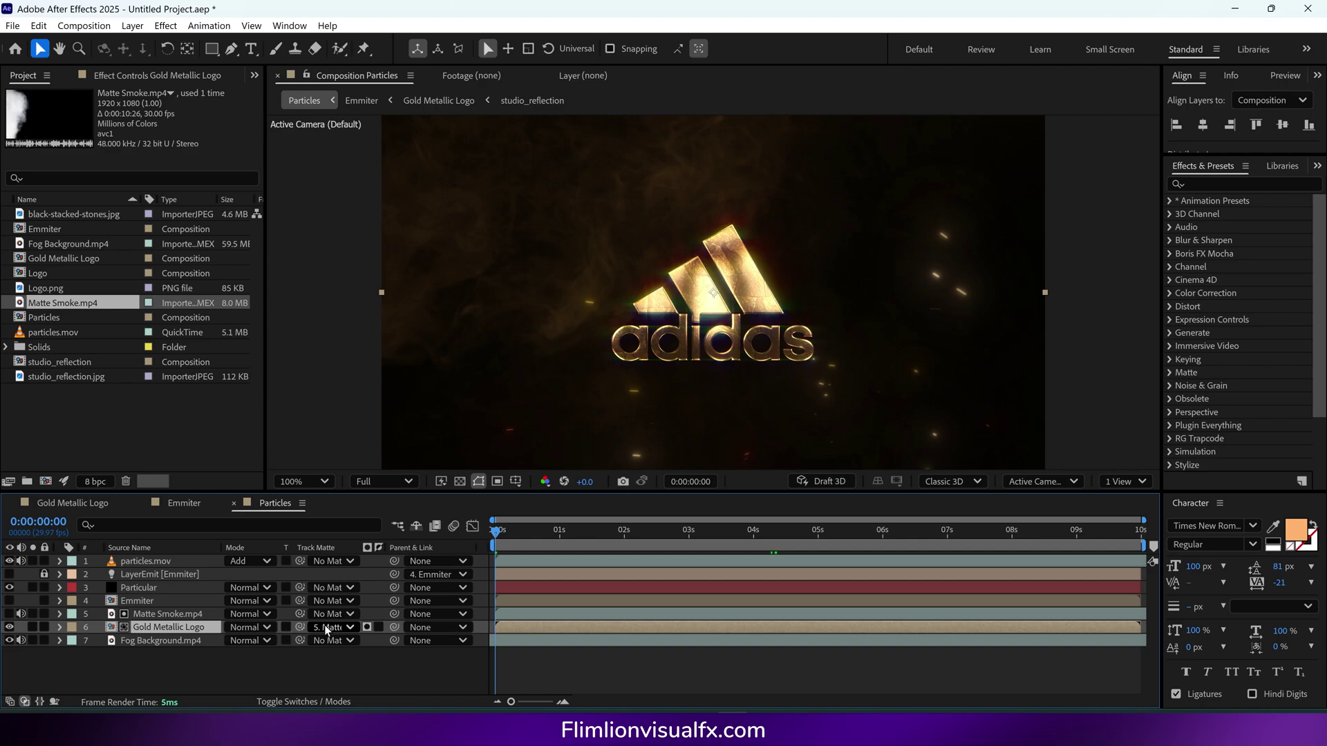
click(367, 628)
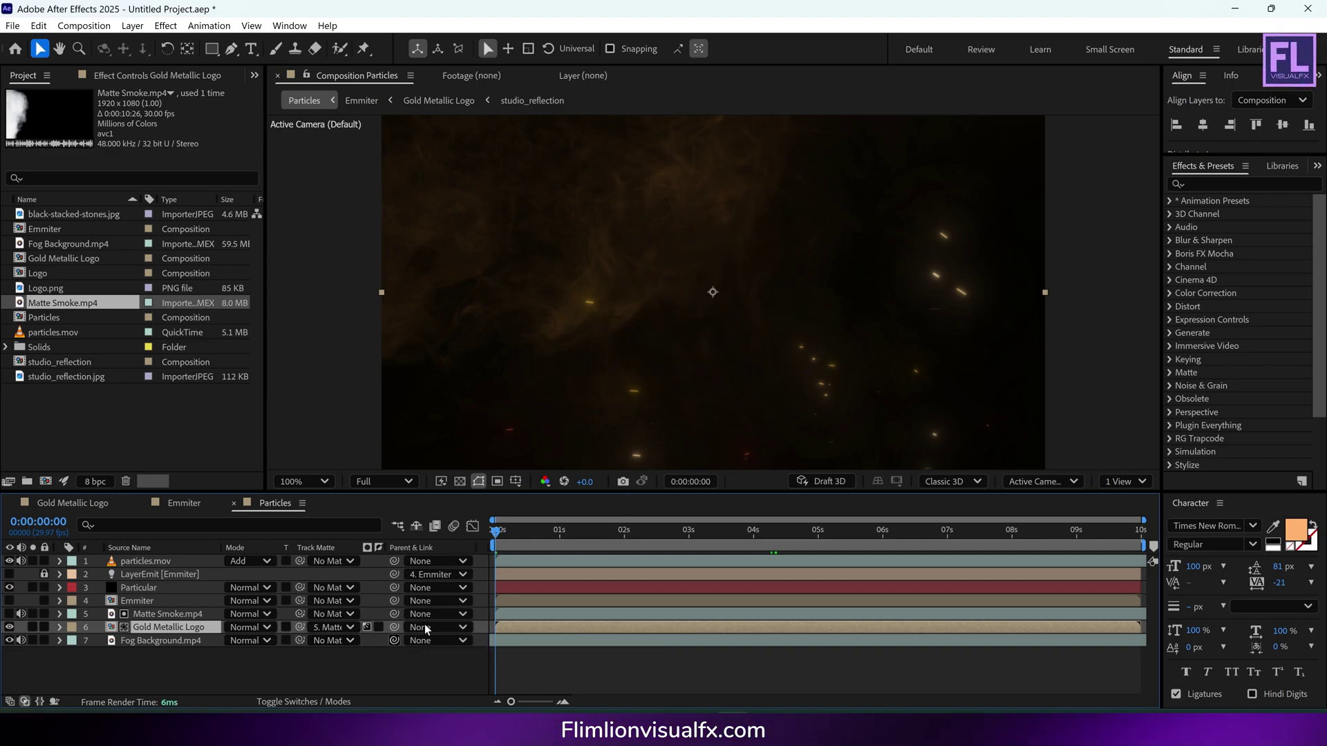
Step: Preview the smoke reveal from the start of the composition and move the current time to 0:00:03:22
mouse_move(497, 531)
mouse_down()
mouse_move(737, 532)
mouse_move(494, 538)
mouse_up()
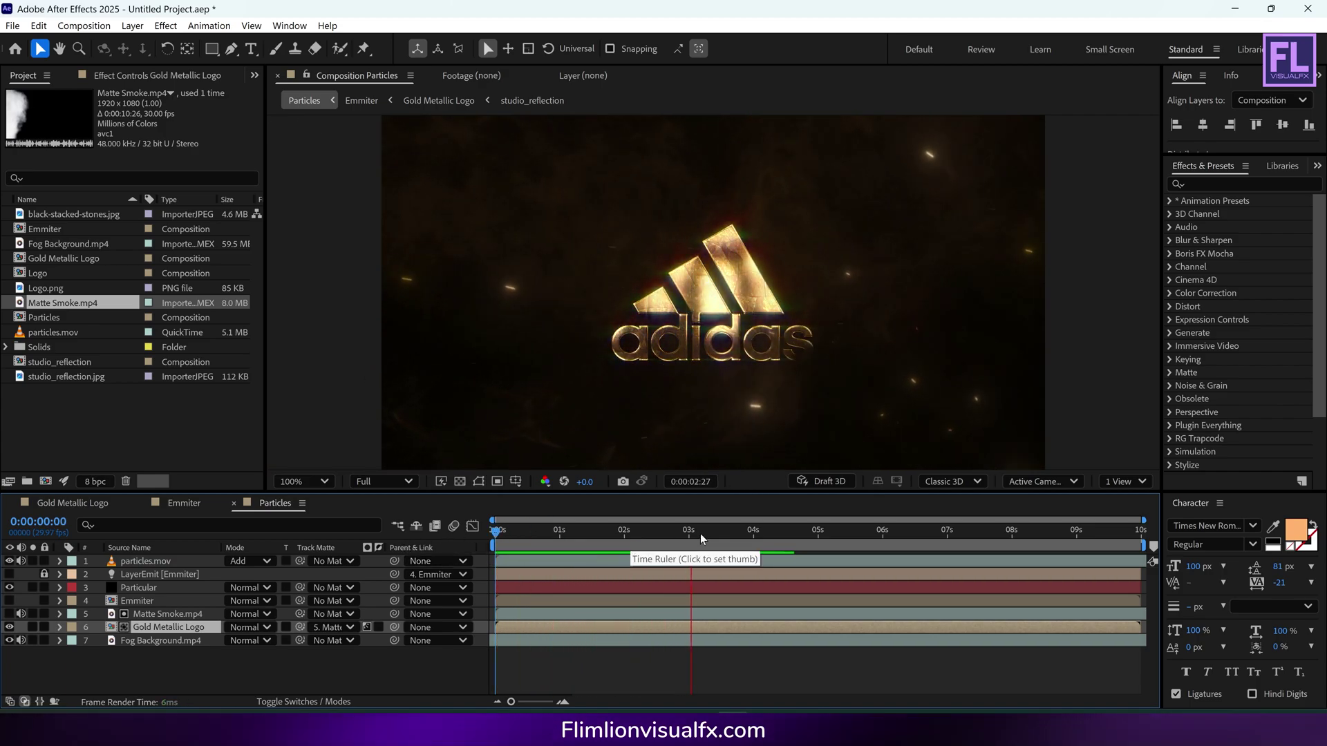
key(space)
drag(706, 533, 736, 537)
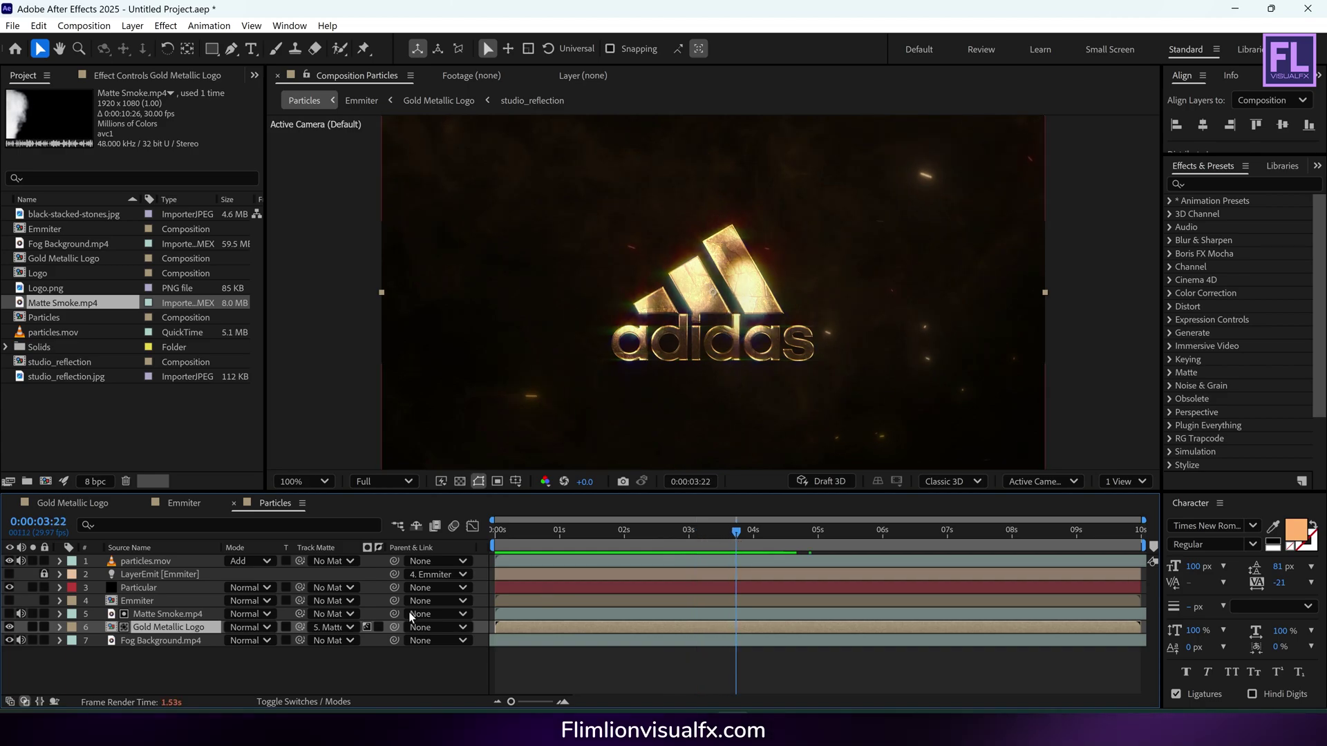
Step: Add an adjustment layer at the top of the composition and apply Curves with the RGB midtones slightly lowered
right_click(155, 671)
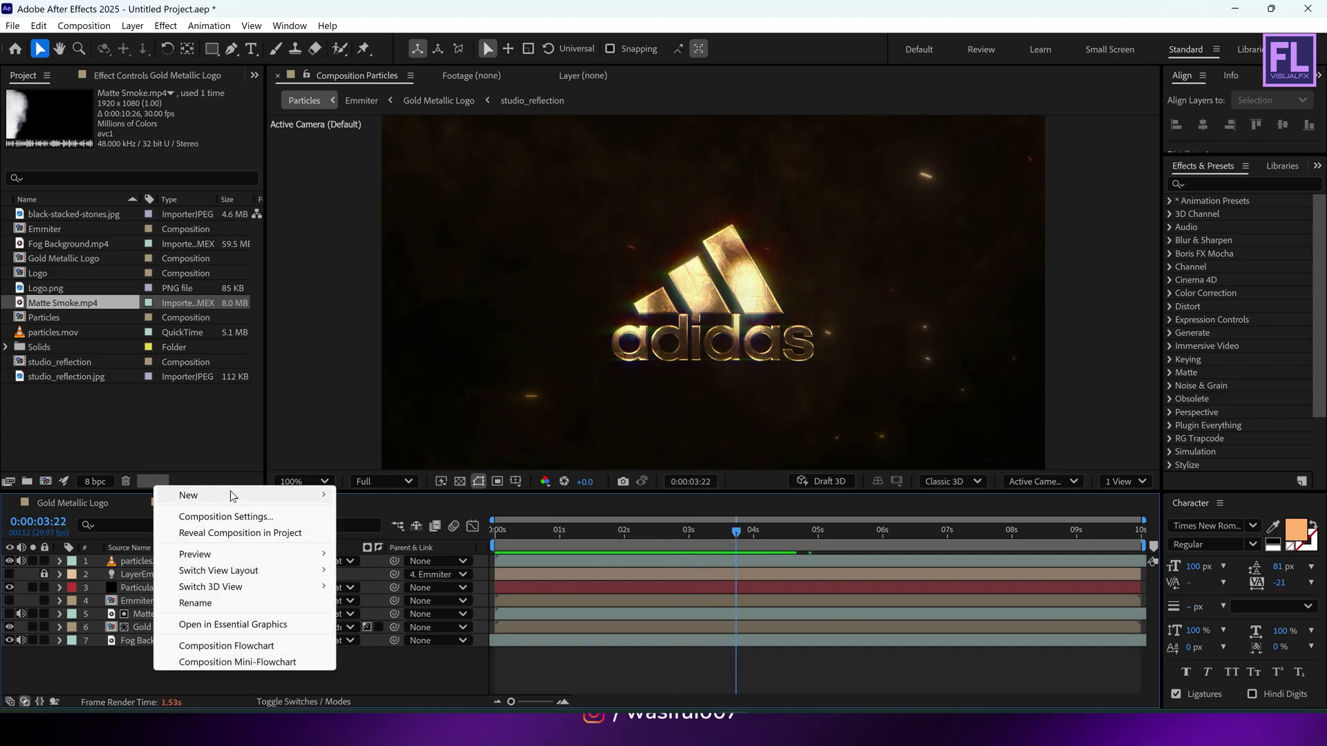
mouse_move(316, 496)
click(415, 614)
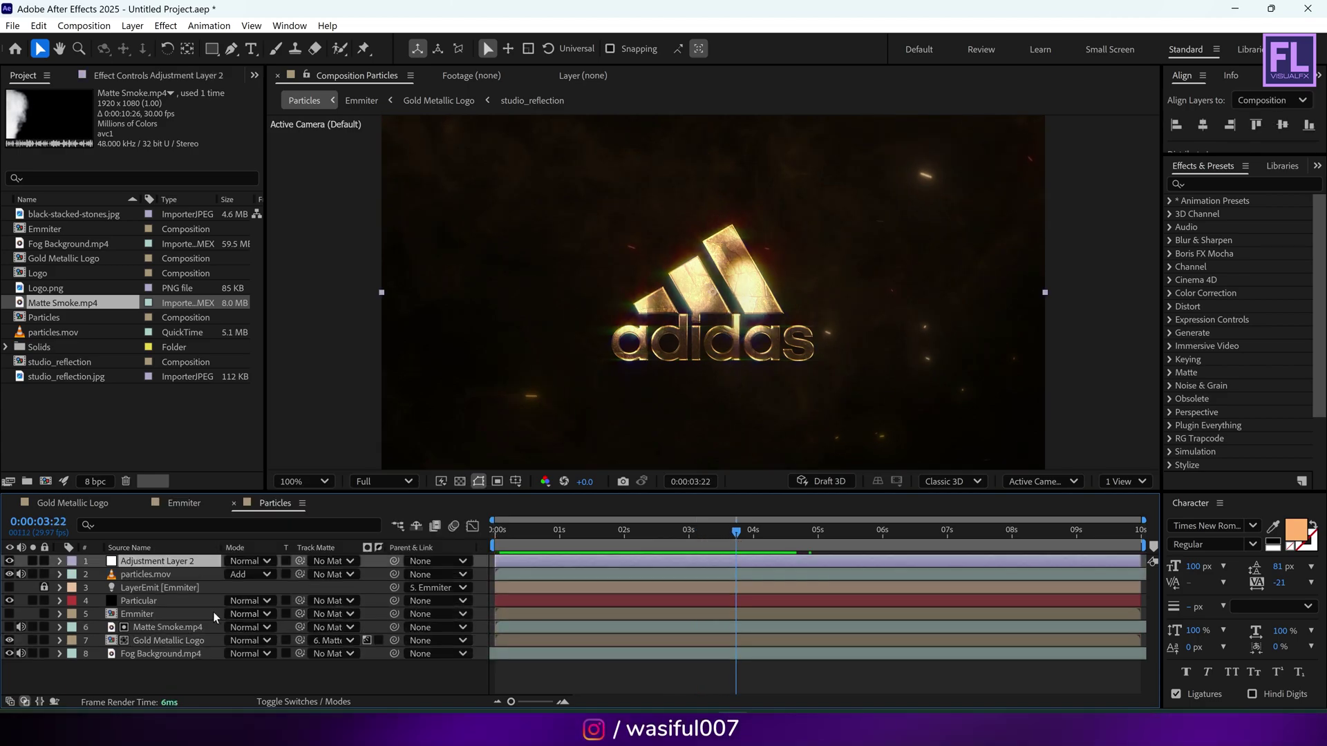
key(ctrl+space)
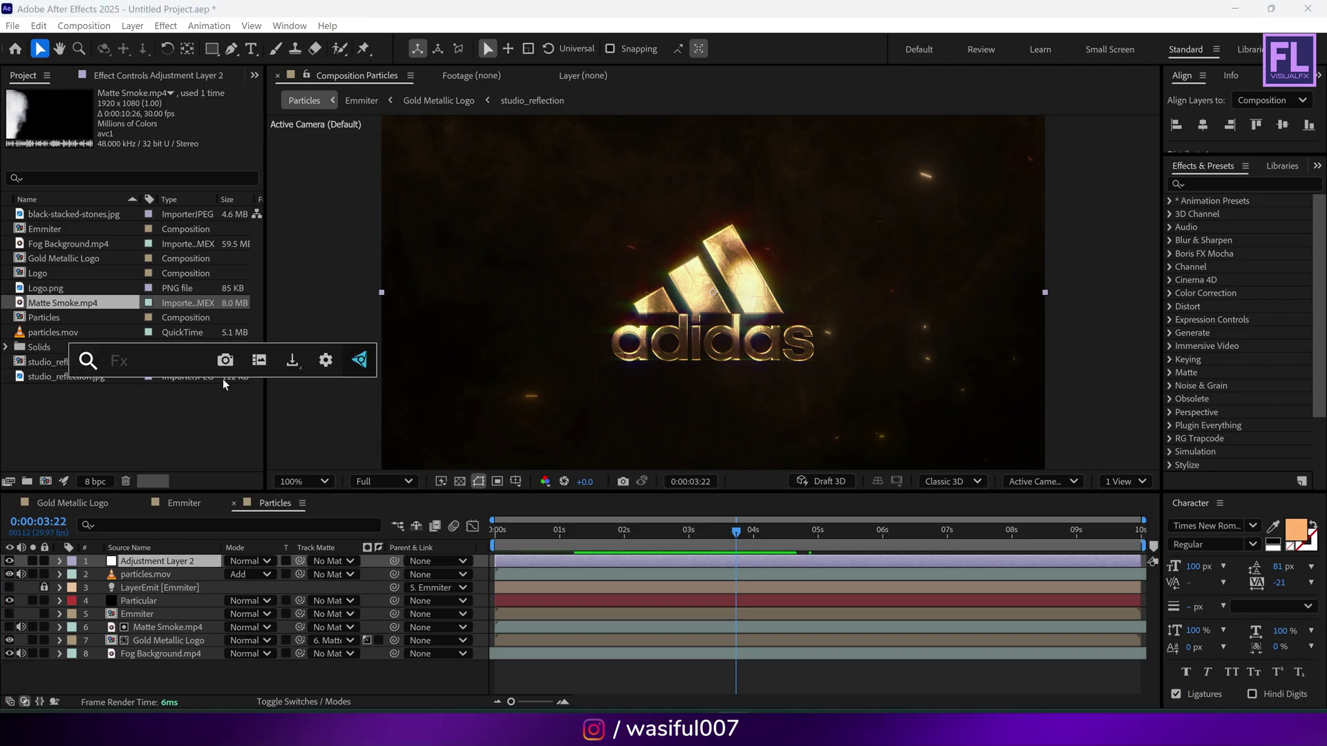
text(cur)
key(Return)
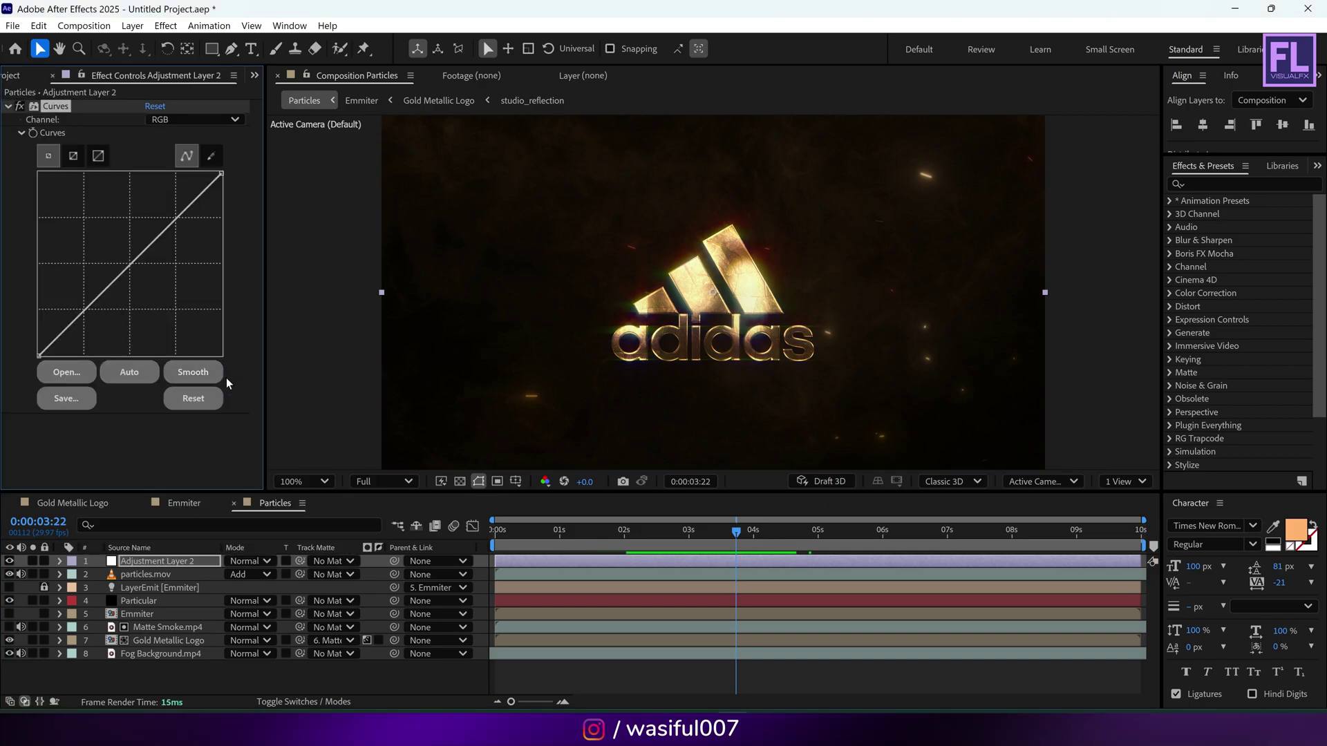
drag(136, 255, 139, 262)
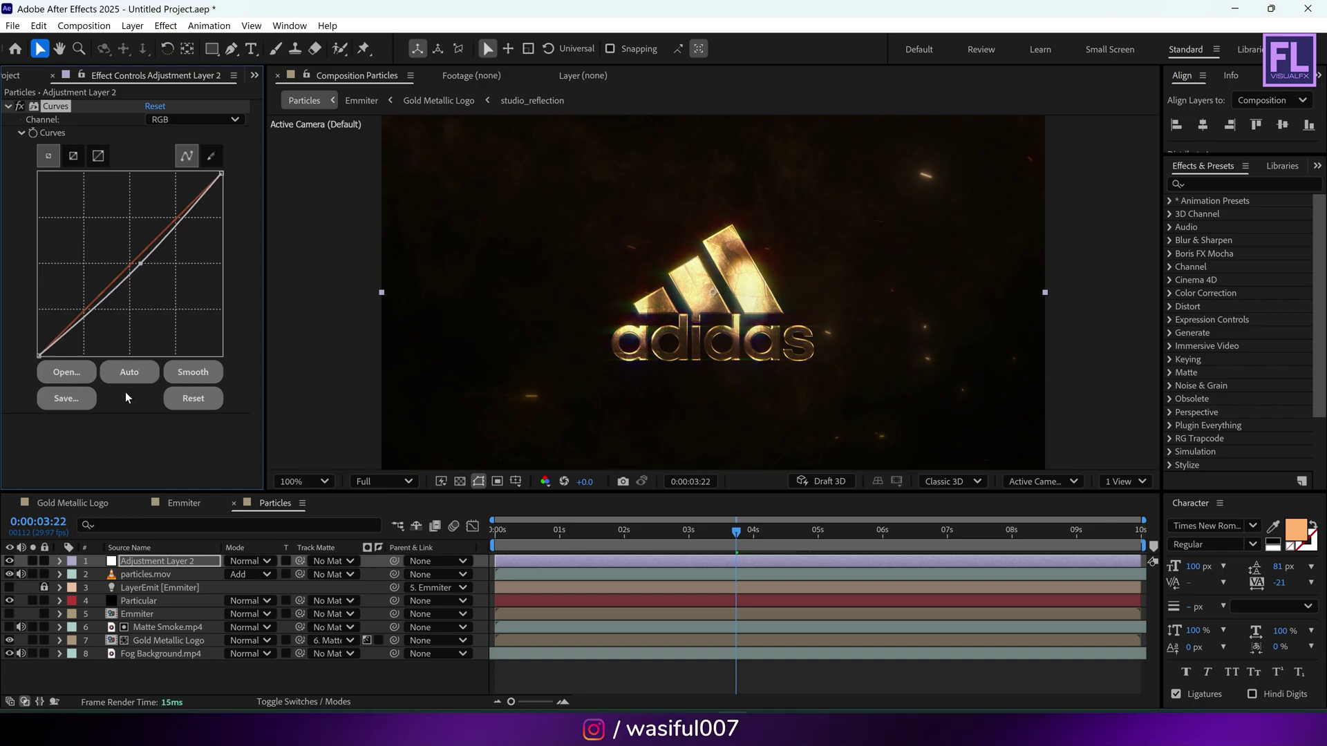
Step: Add the Sharpen effect to the adjustment layer with a Sharpen Amount of 20 and inspect the logo up close
key(ctrl+space)
text(shar)
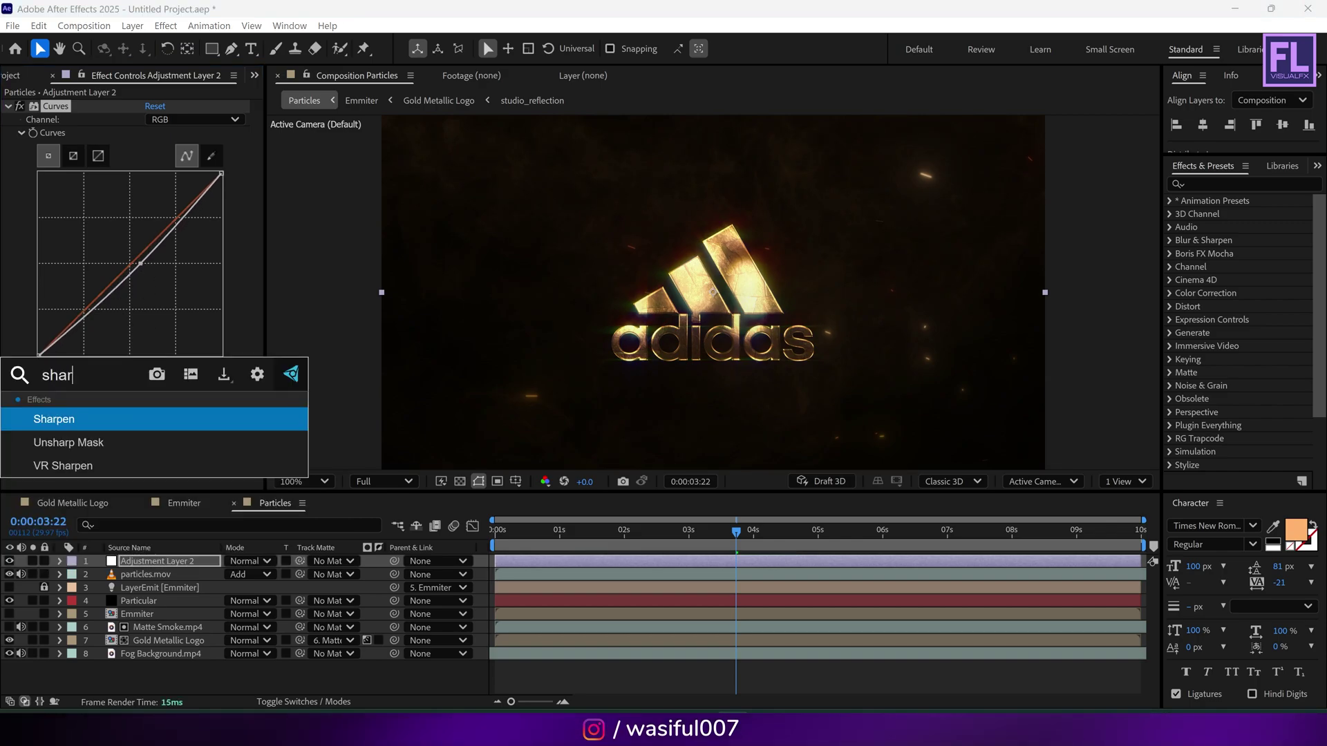
key(Return)
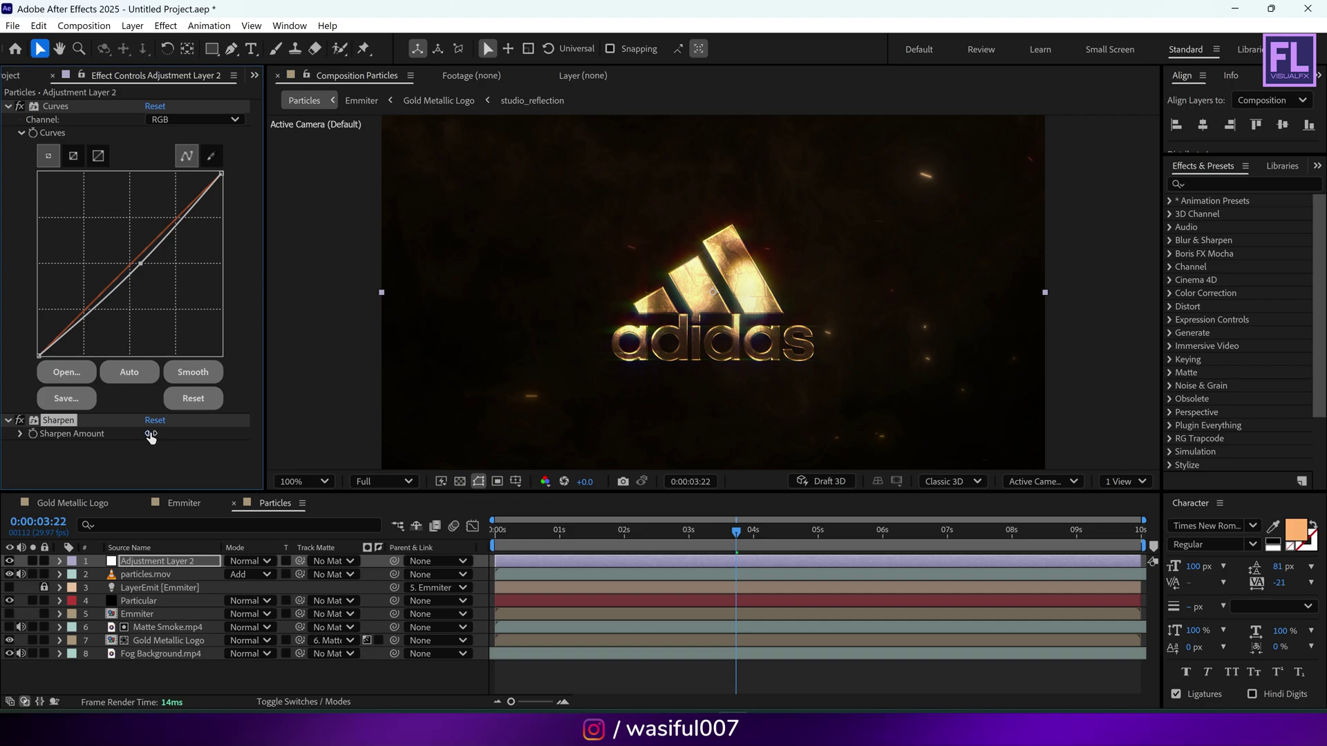
text(20)
key(Return)
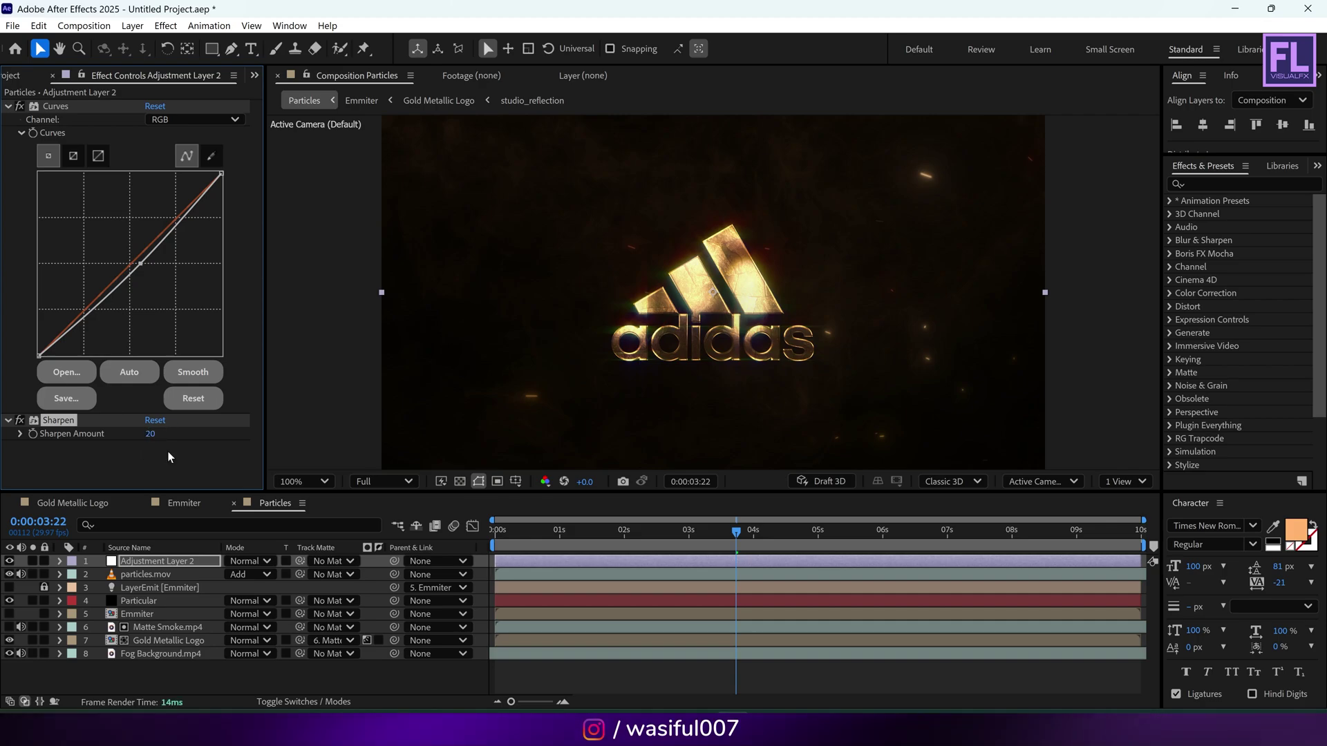
key(period)
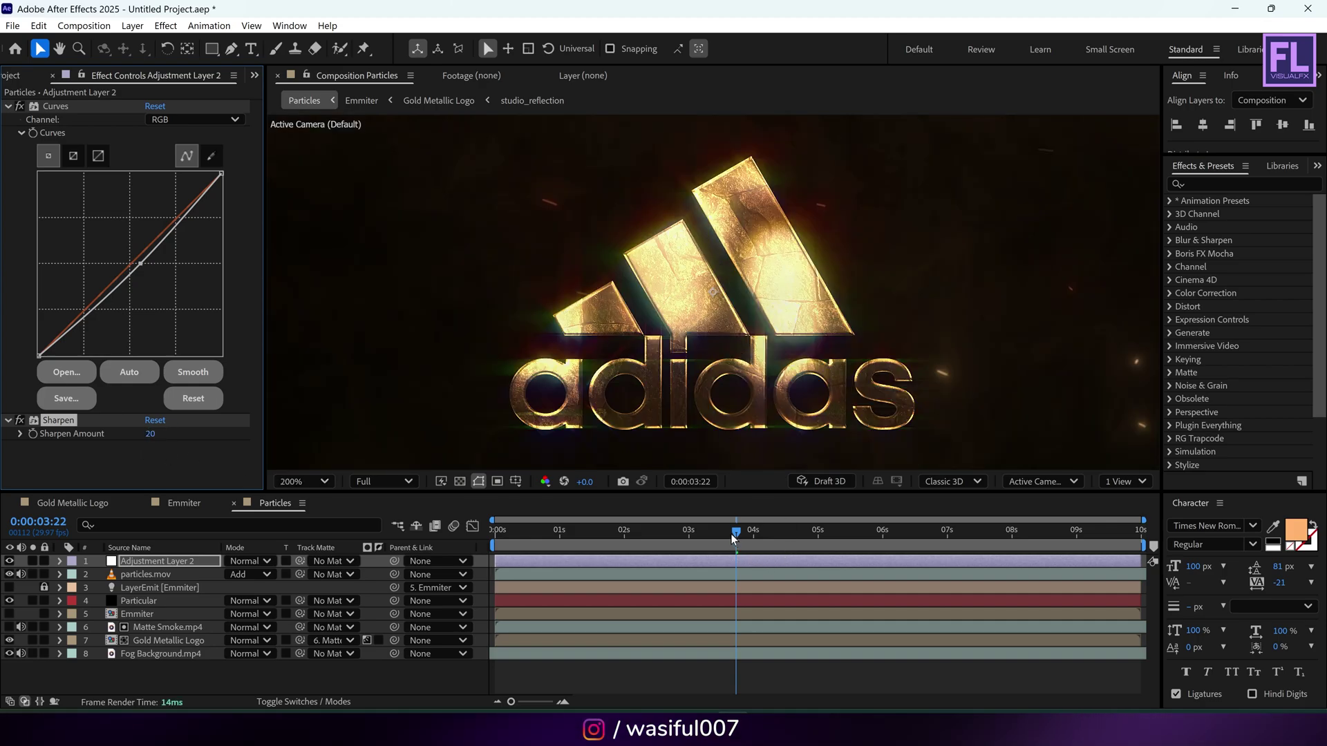
mouse_move(731, 534)
mouse_down()
mouse_move(648, 537)
mouse_move(749, 537)
mouse_move(736, 536)
mouse_up()
key(comma)
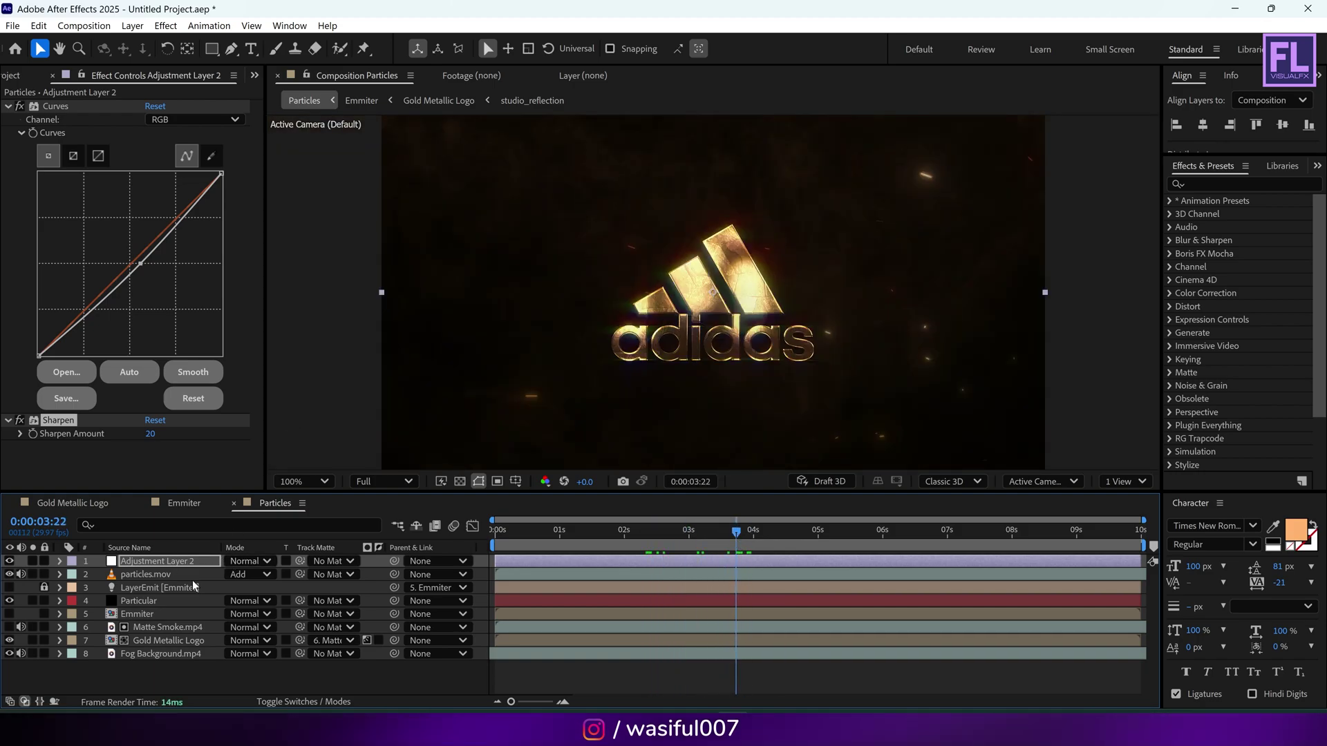
Step: Create a null object and parent the Gold Metallic Logo and Particular layers to it
right_click(135, 674)
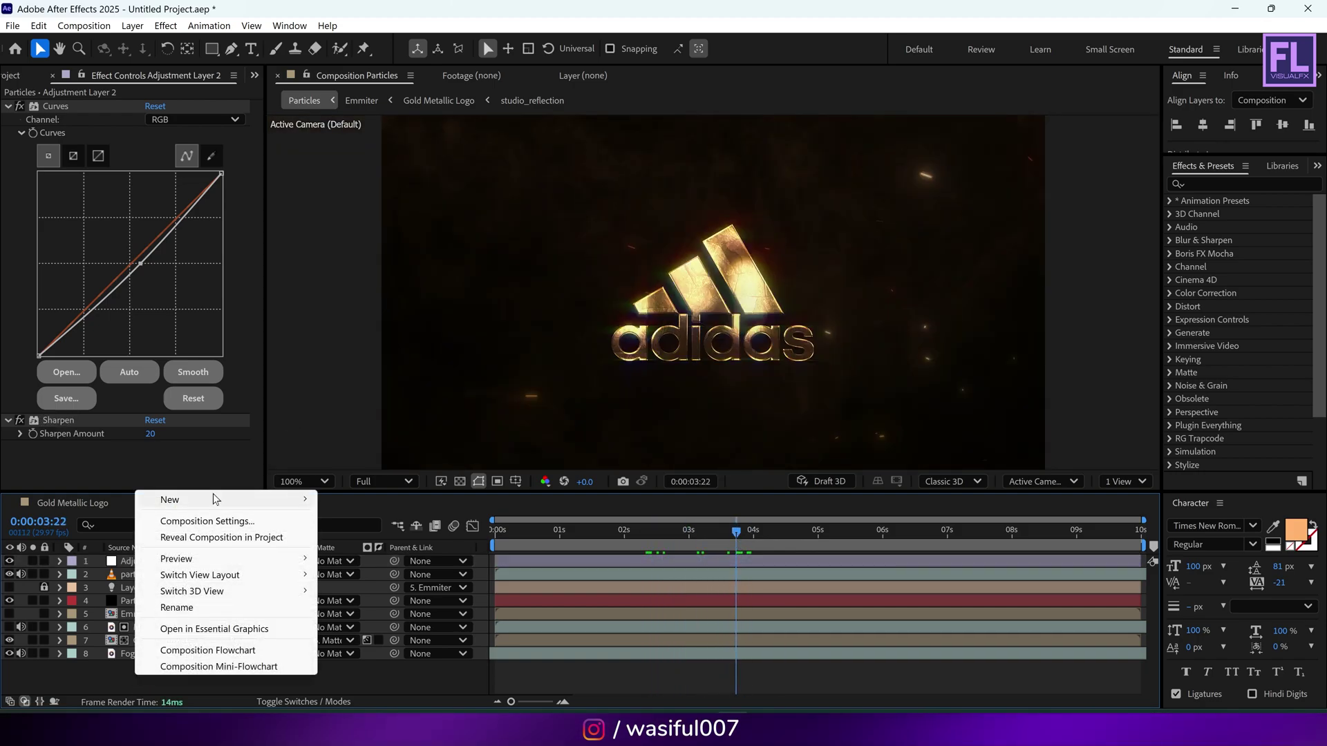
mouse_move(213, 498)
click(390, 588)
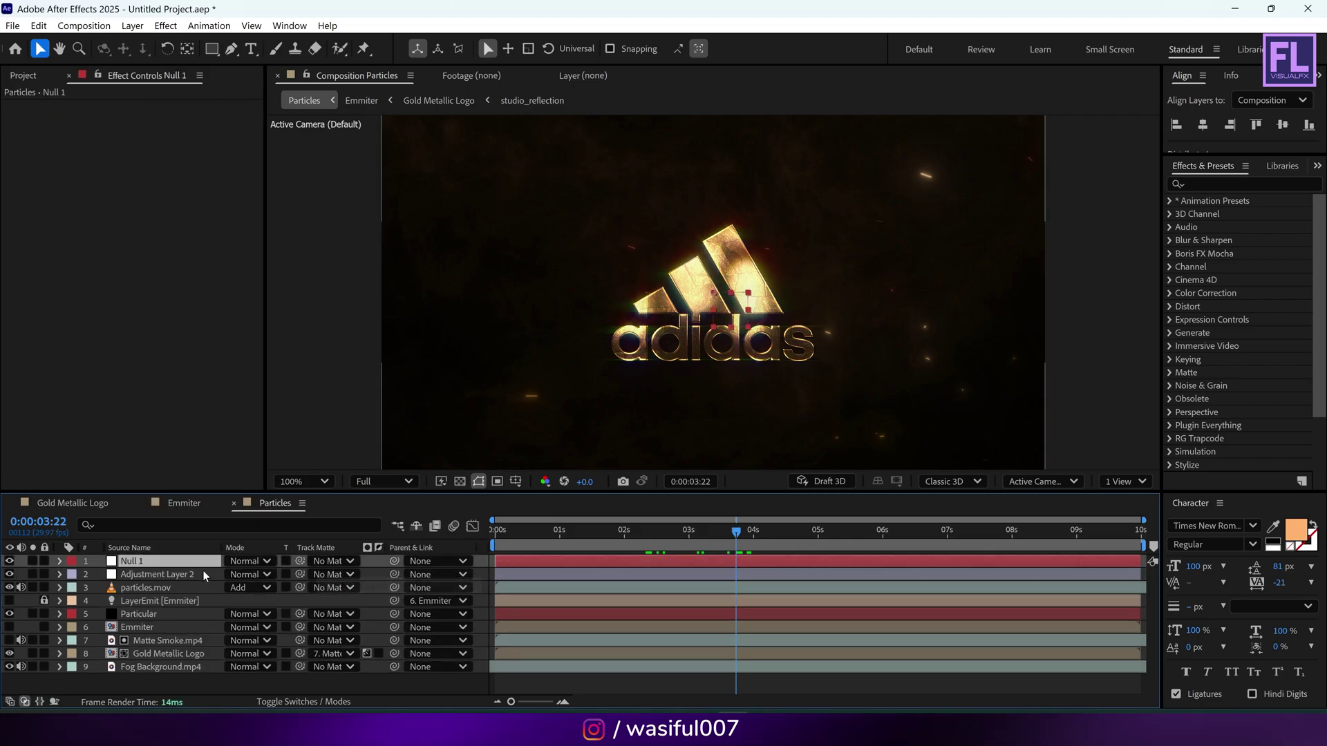
click(162, 655)
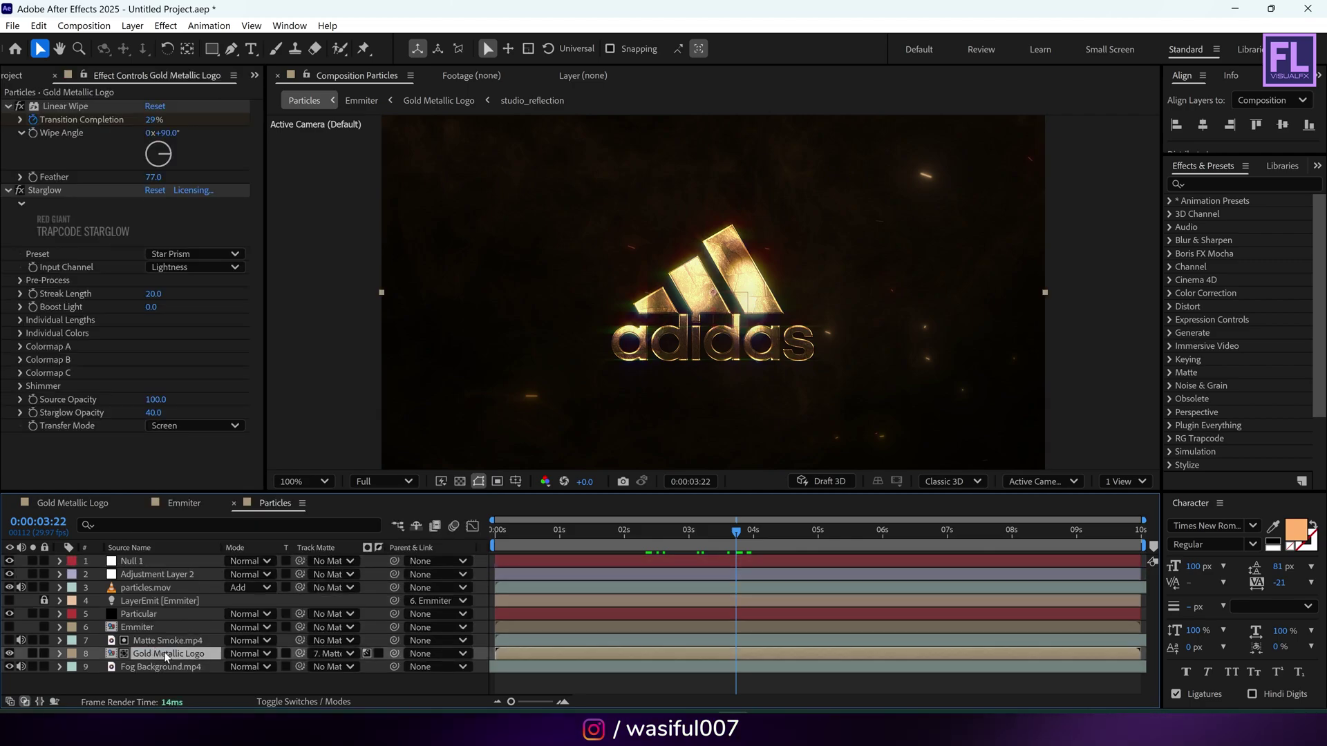
ctrl+click(159, 615)
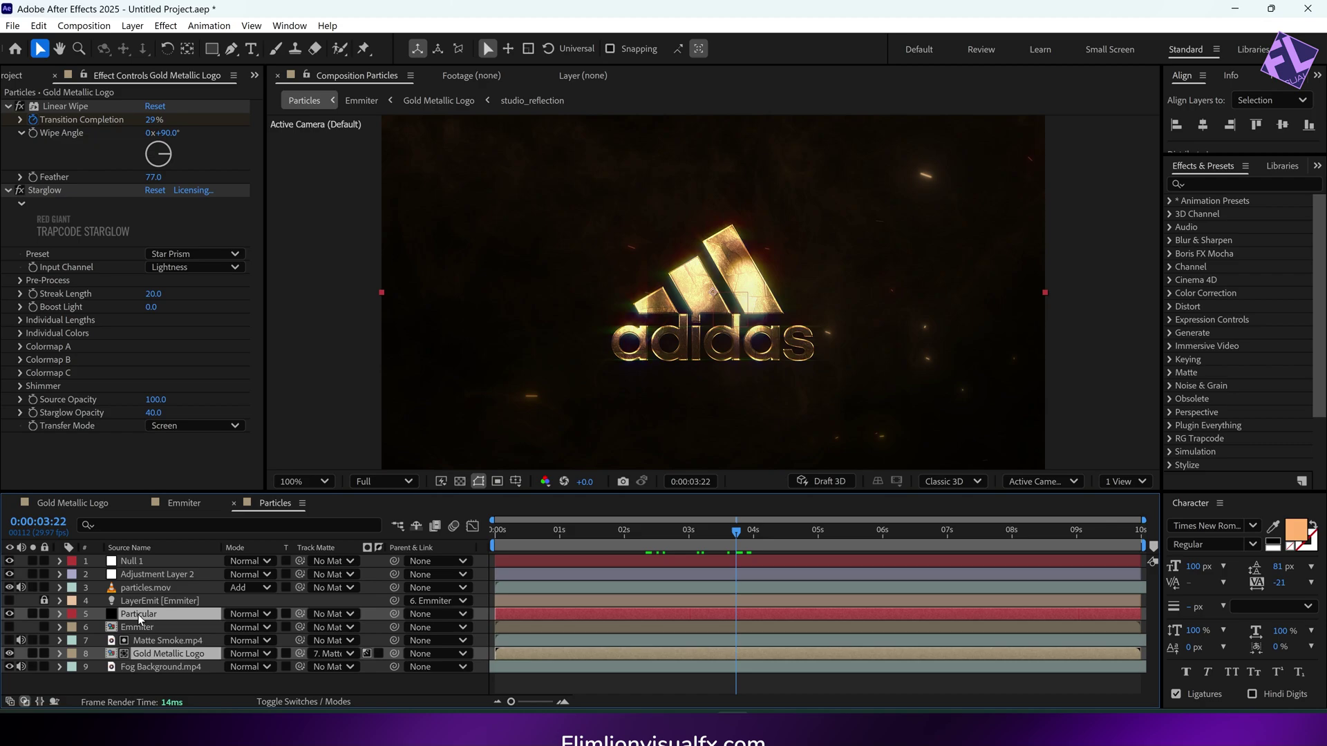
drag(394, 615, 133, 561)
Step: Keyframe the null's Scale from 100% at 0:00:00:00 to 110% at 0:00:09:29 and check the frame at 0:00:03:29
click(133, 561)
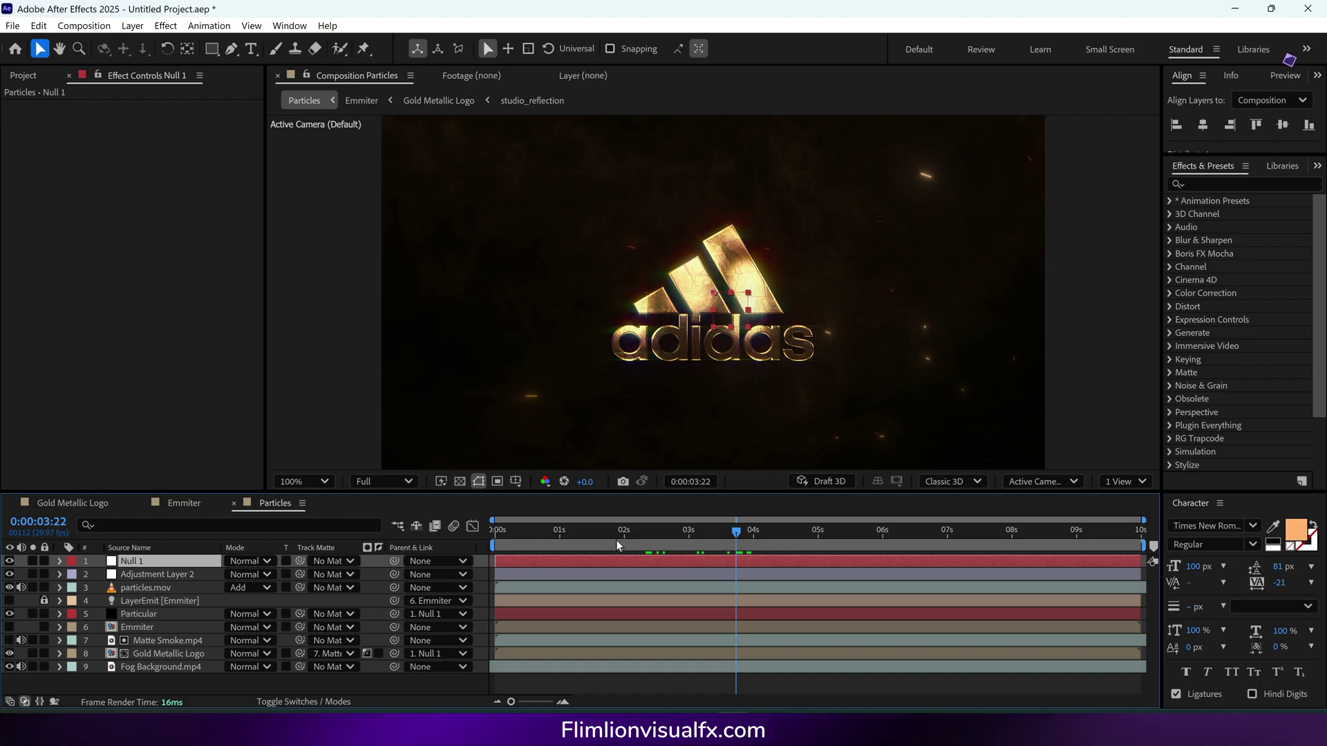
drag(652, 538, 450, 541)
key(s)
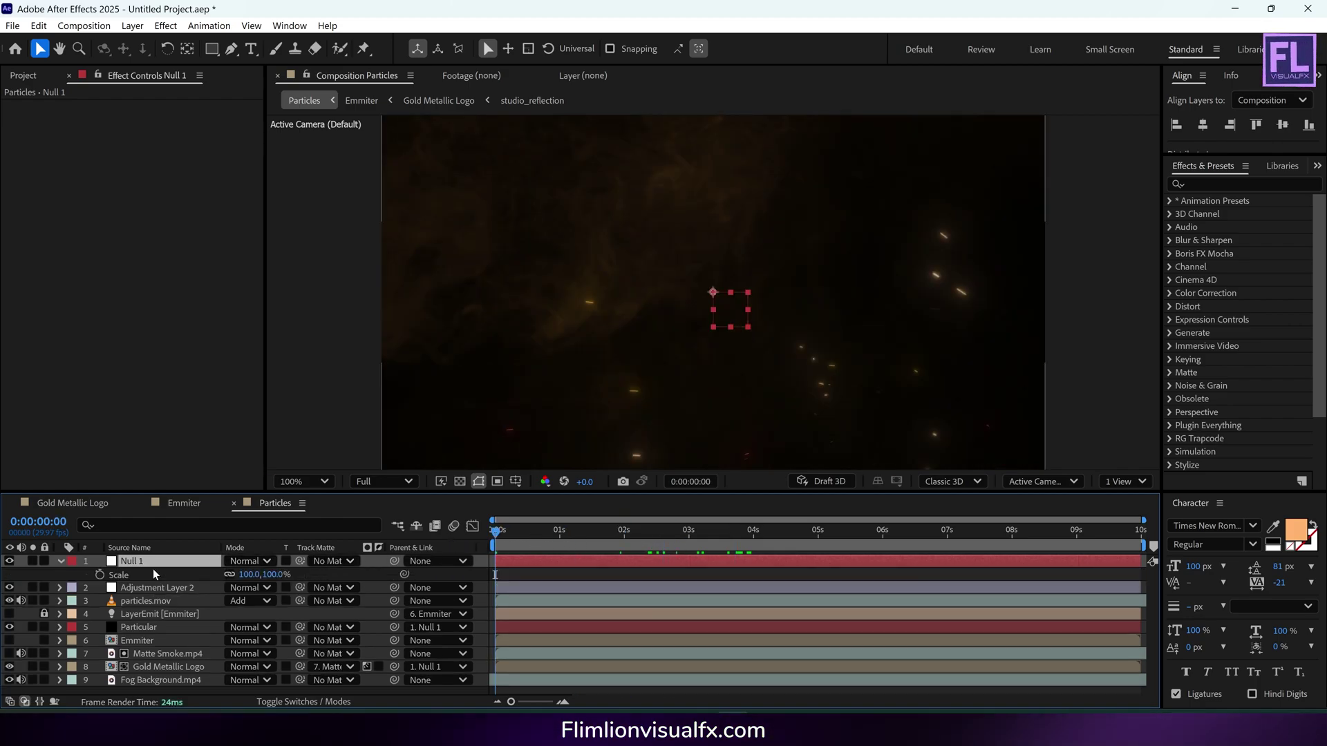
click(100, 574)
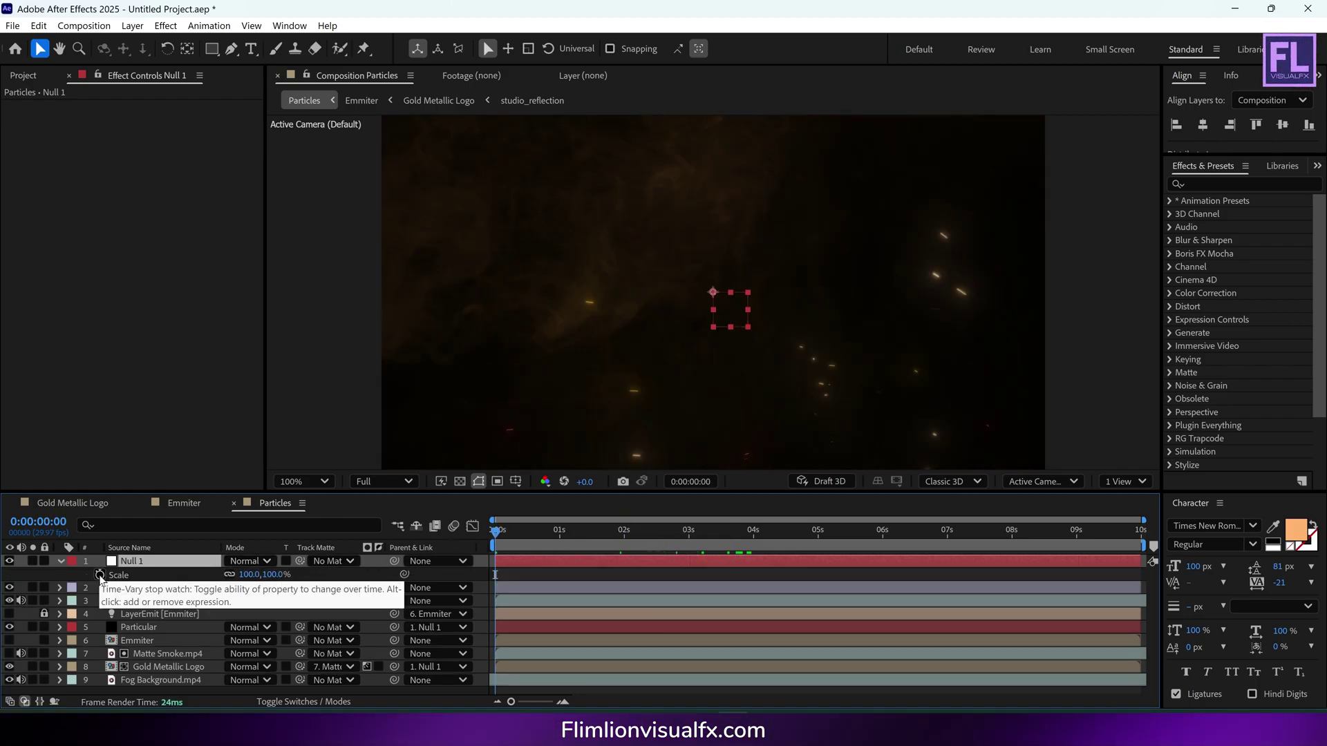
click(624, 532)
drag(646, 533, 1163, 538)
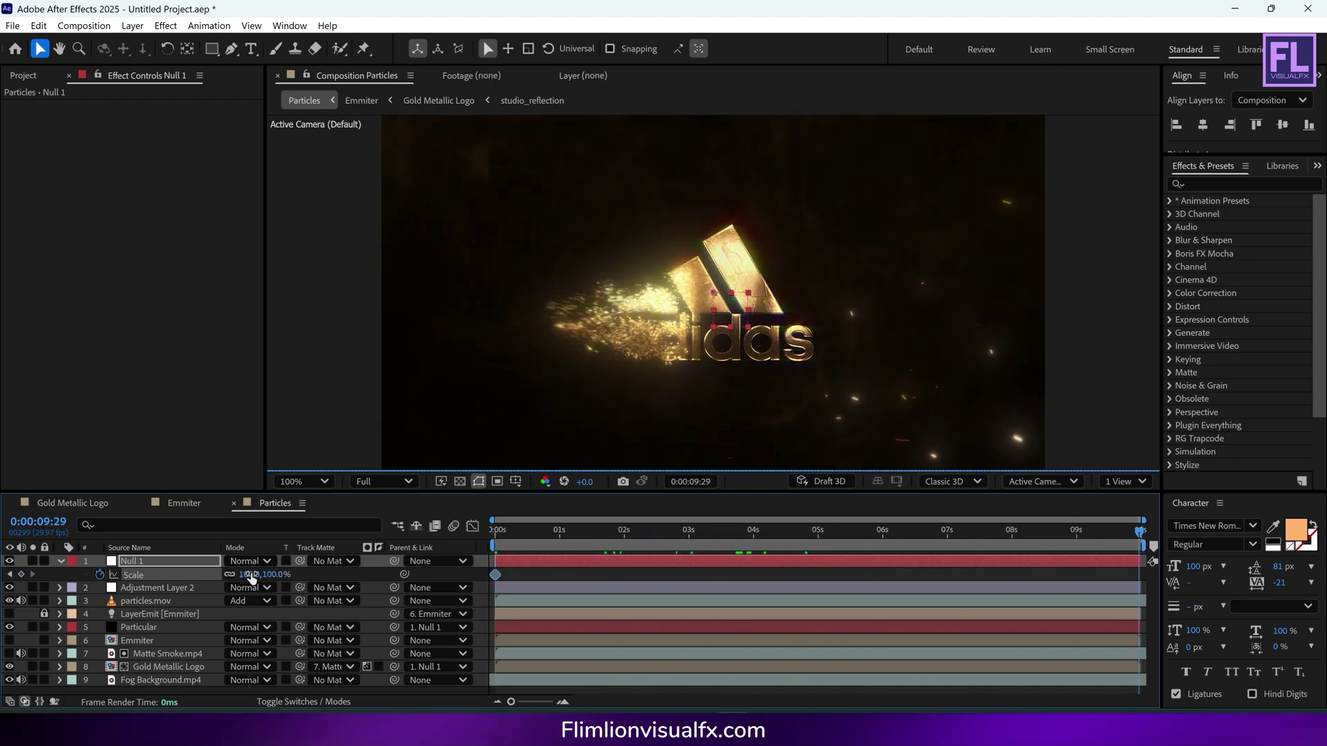
drag(250, 574, 271, 603)
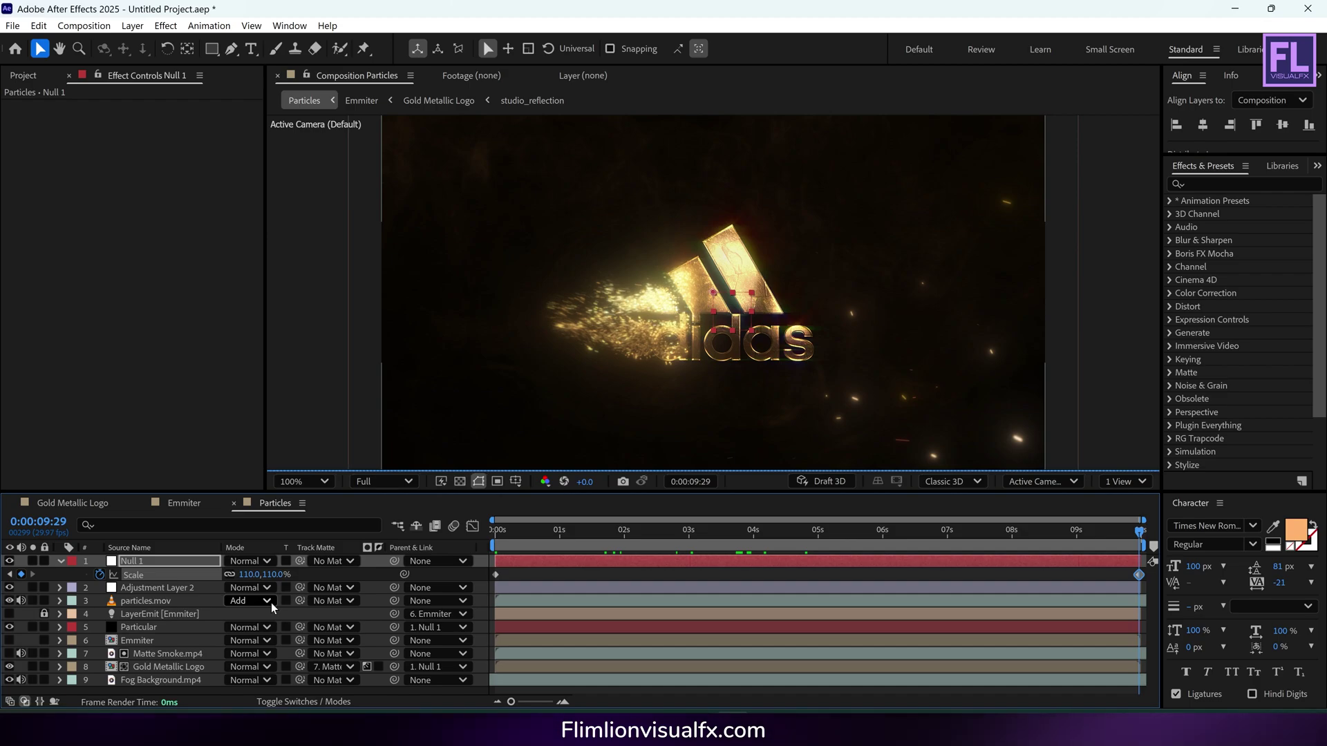
click(752, 530)
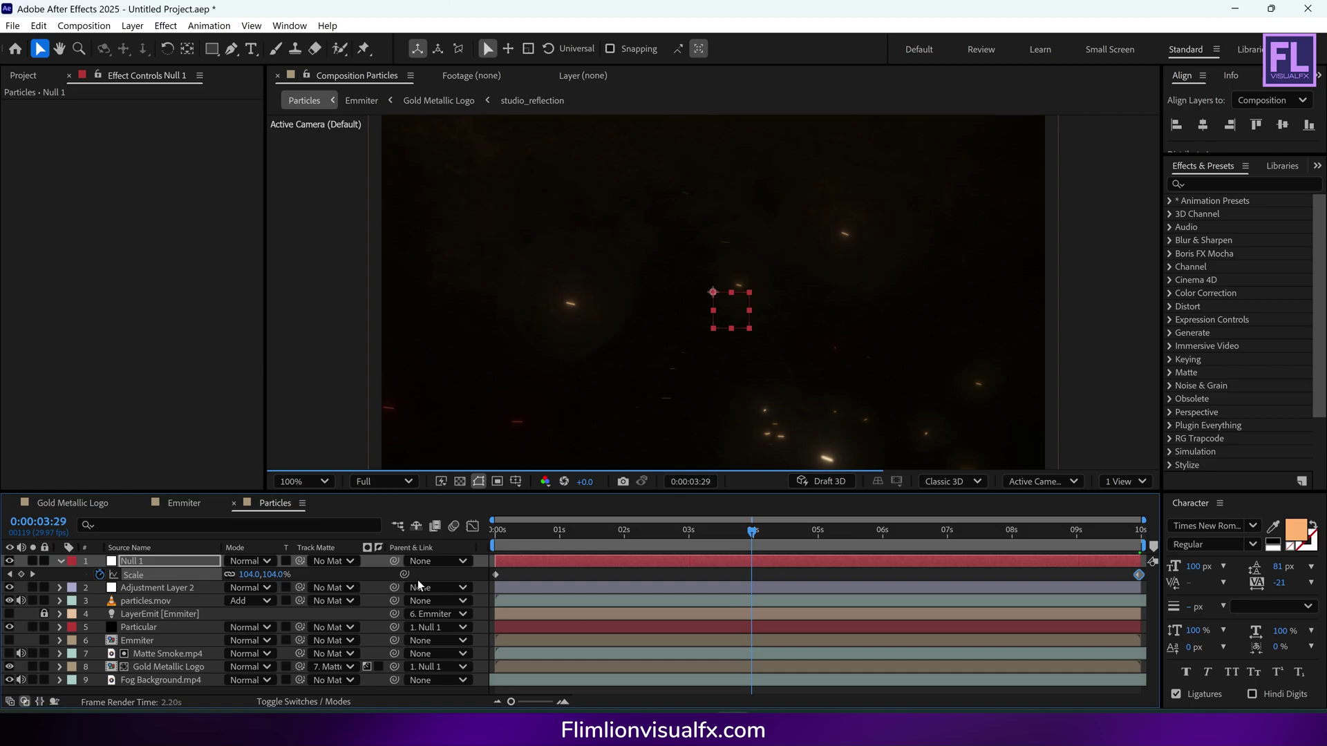
click(60, 561)
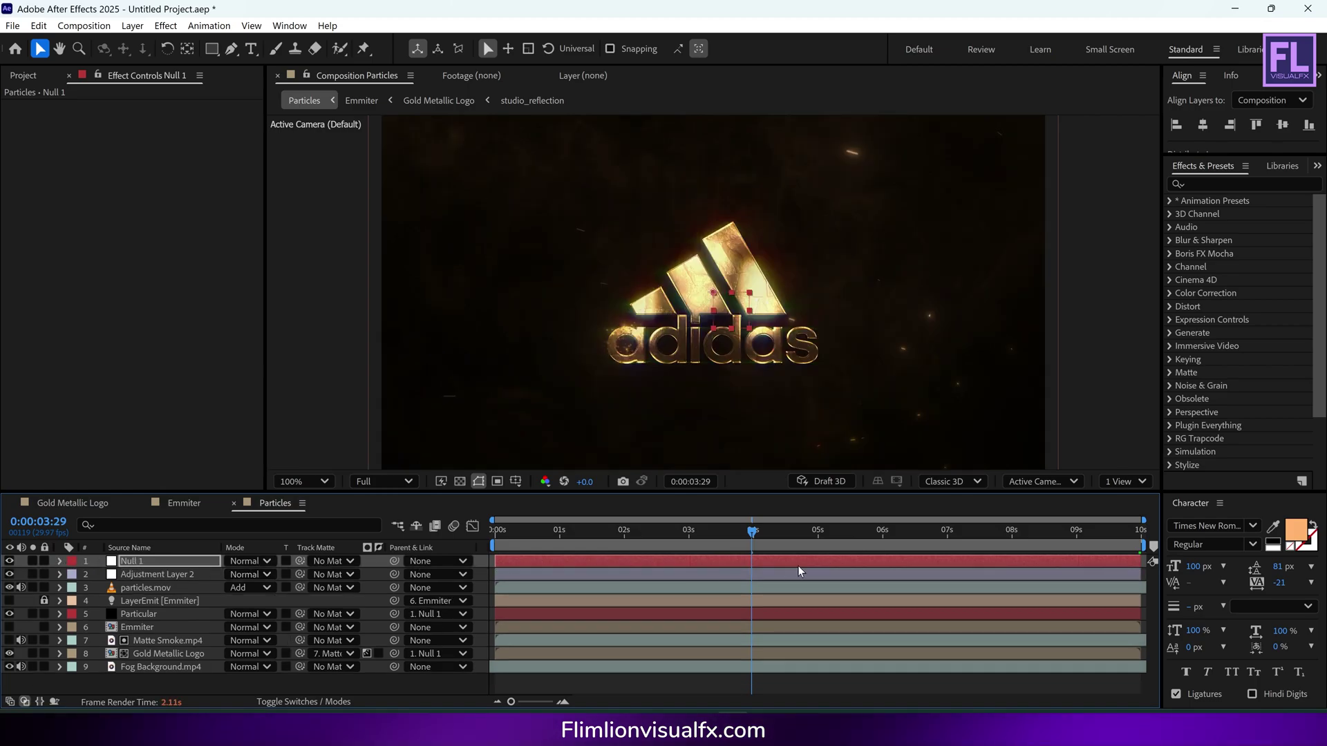
Step: Move the current time to 0:00:06:05, then enlarge the timeline area and fit the composition in the viewer
click(892, 530)
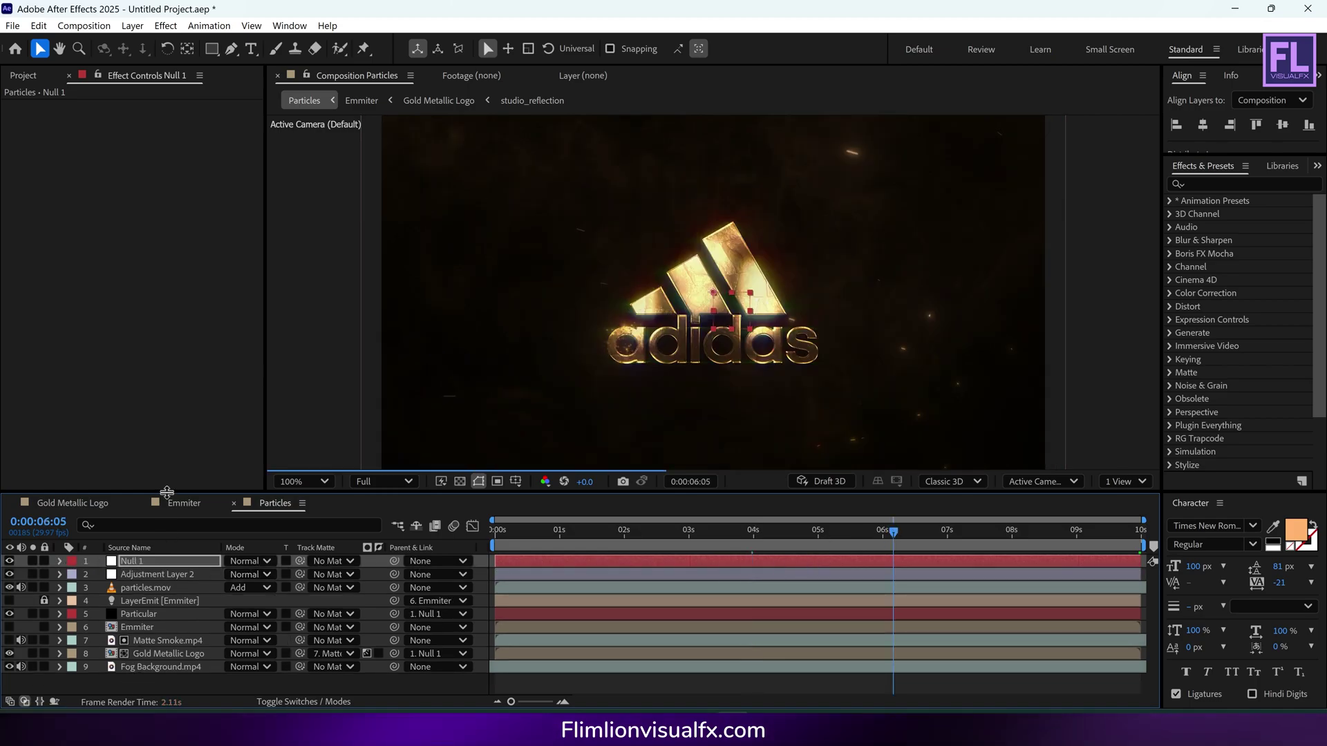
drag(167, 491, 165, 472)
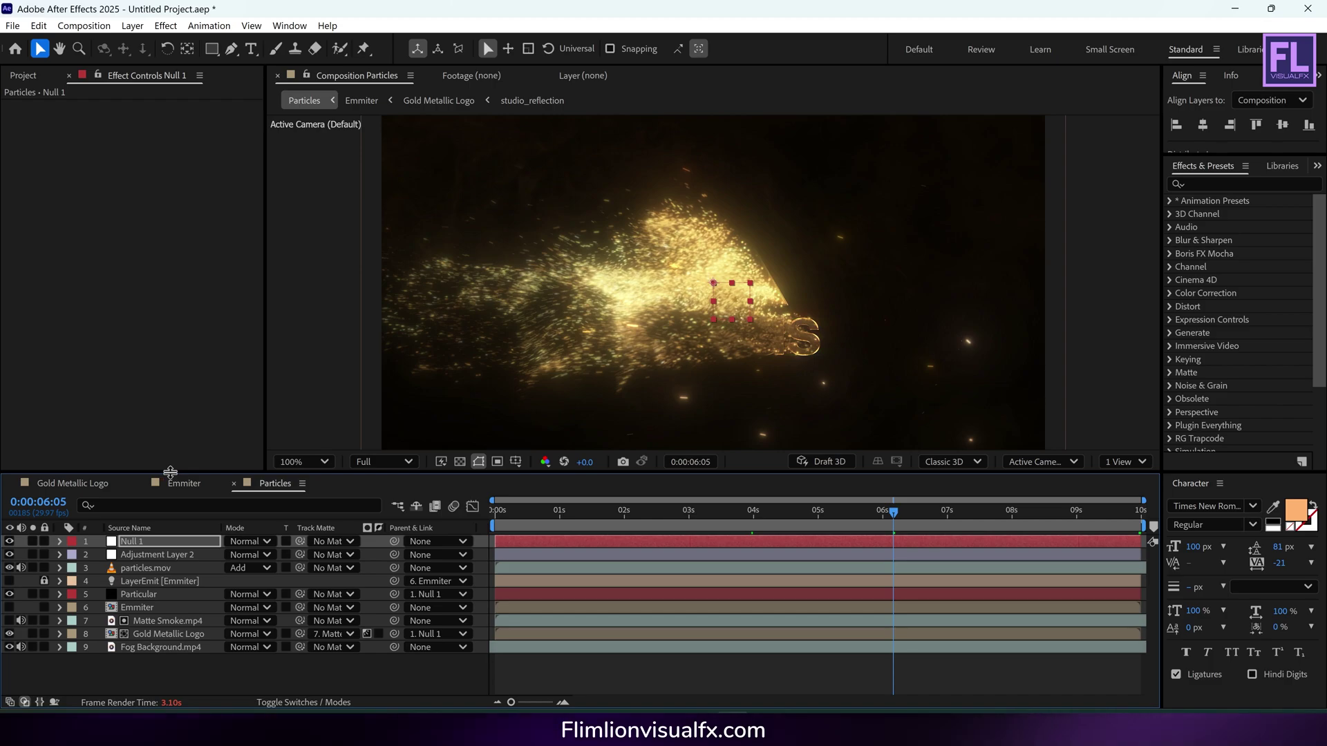
click(304, 465)
click(312, 150)
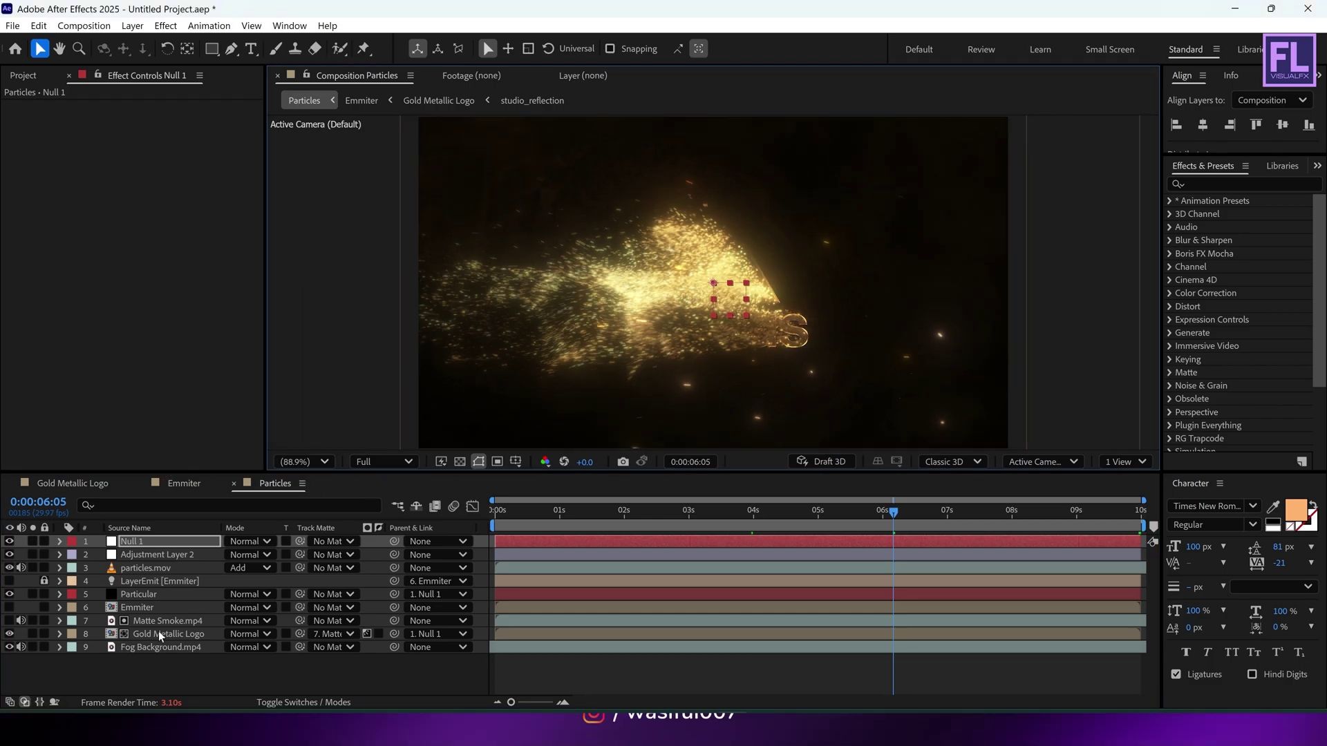
Step: Create a black 1920 × 1080 px solid layer named Opacity
right_click(154, 683)
mouse_move(208, 507)
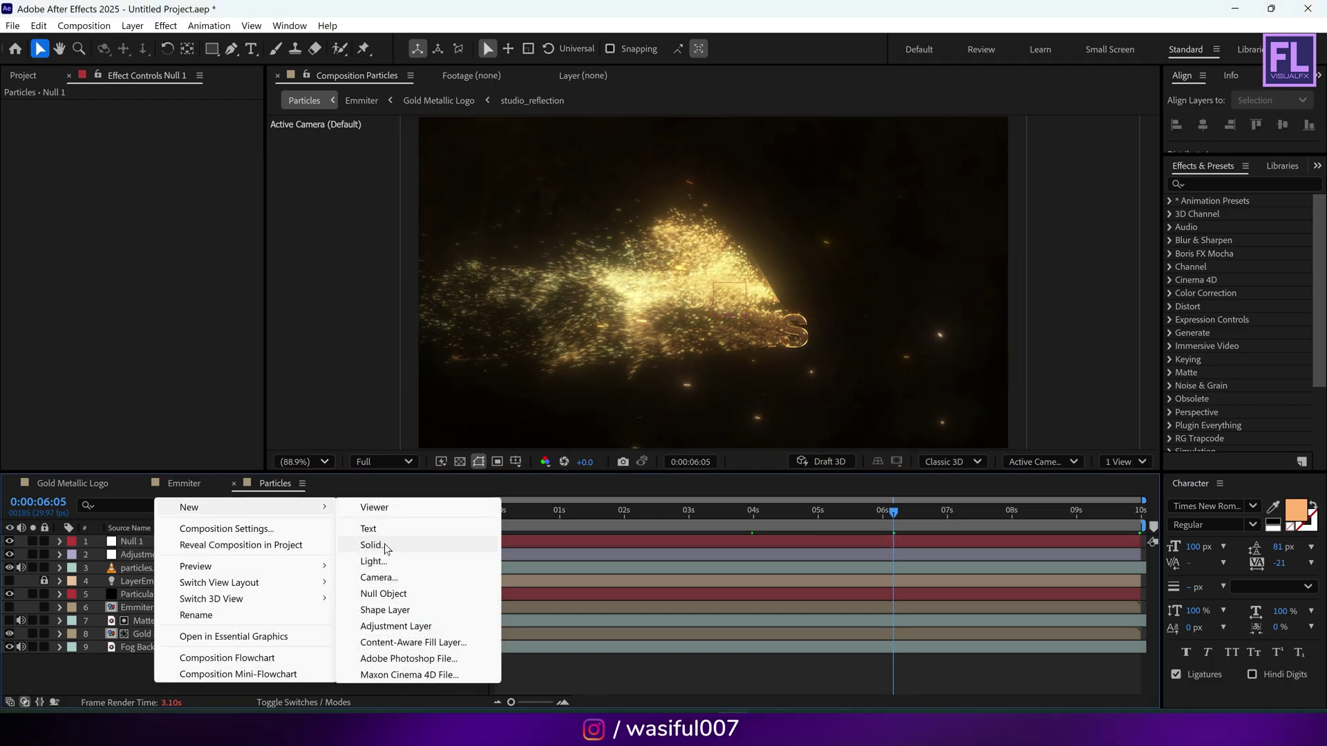
click(373, 545)
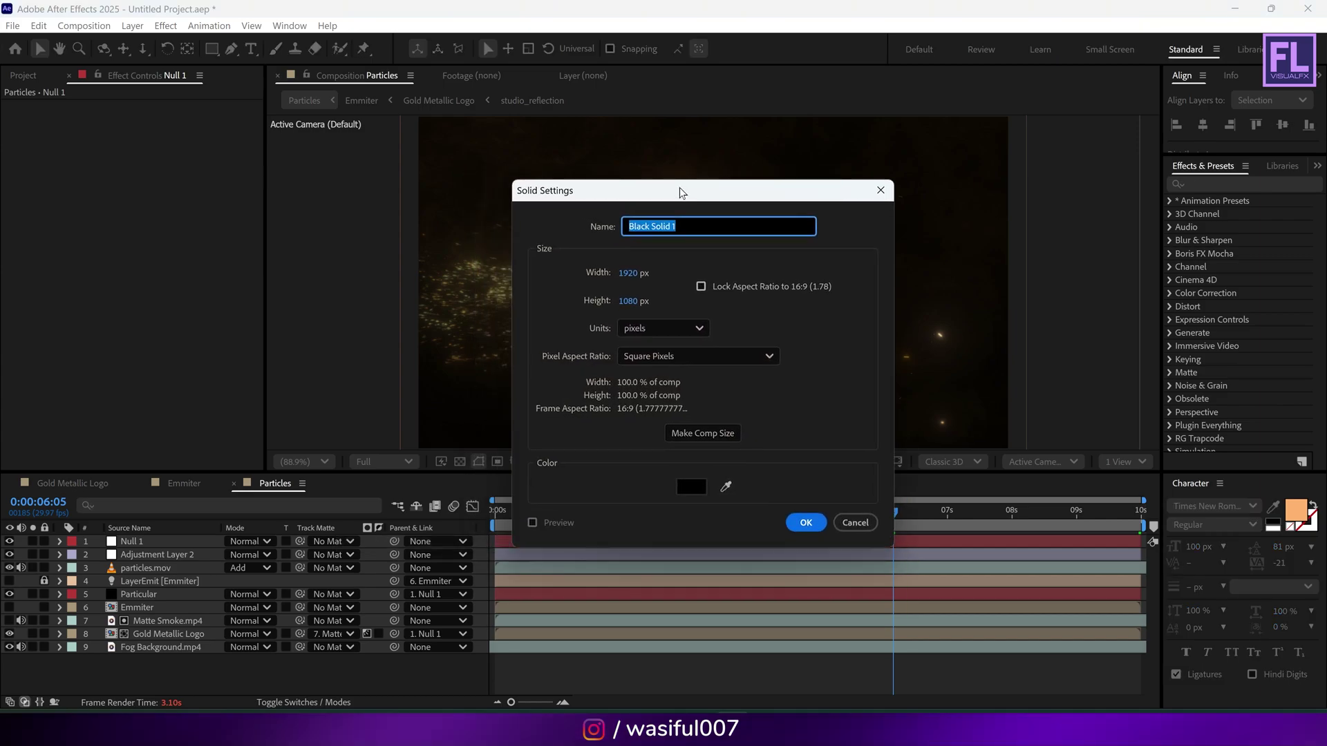
text(Opacity)
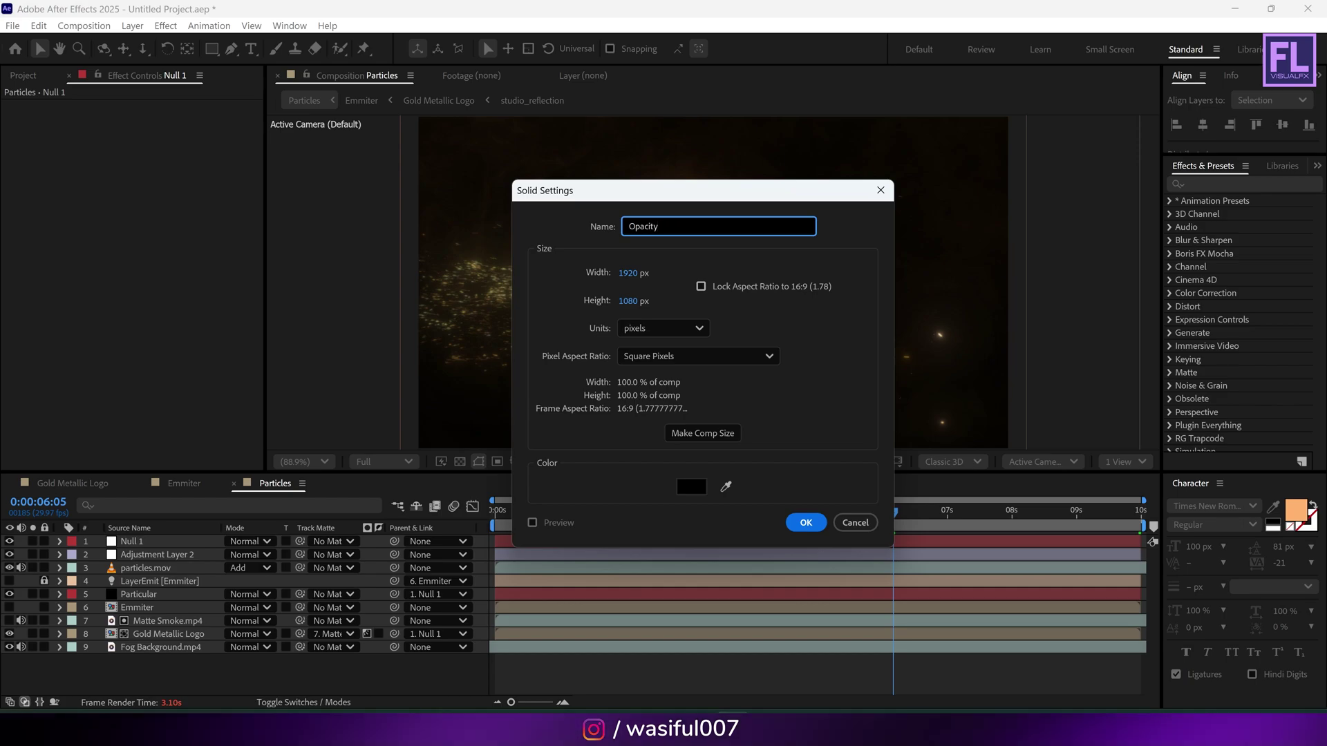
click(794, 524)
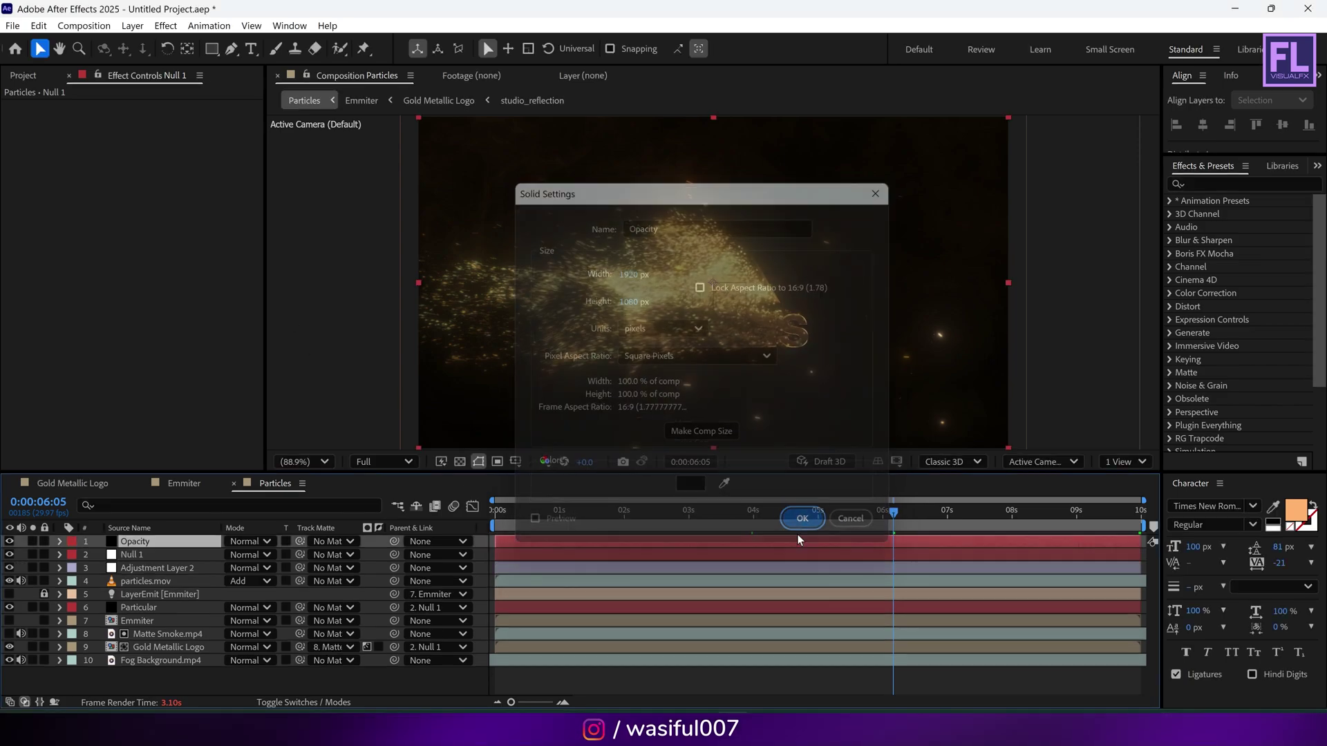
Step: Keyframe the Opacity solid's opacity from 100% at 0:00:00:00 to 0% at 0:00:01:00 for a fade-in from black
drag(776, 525, 476, 532)
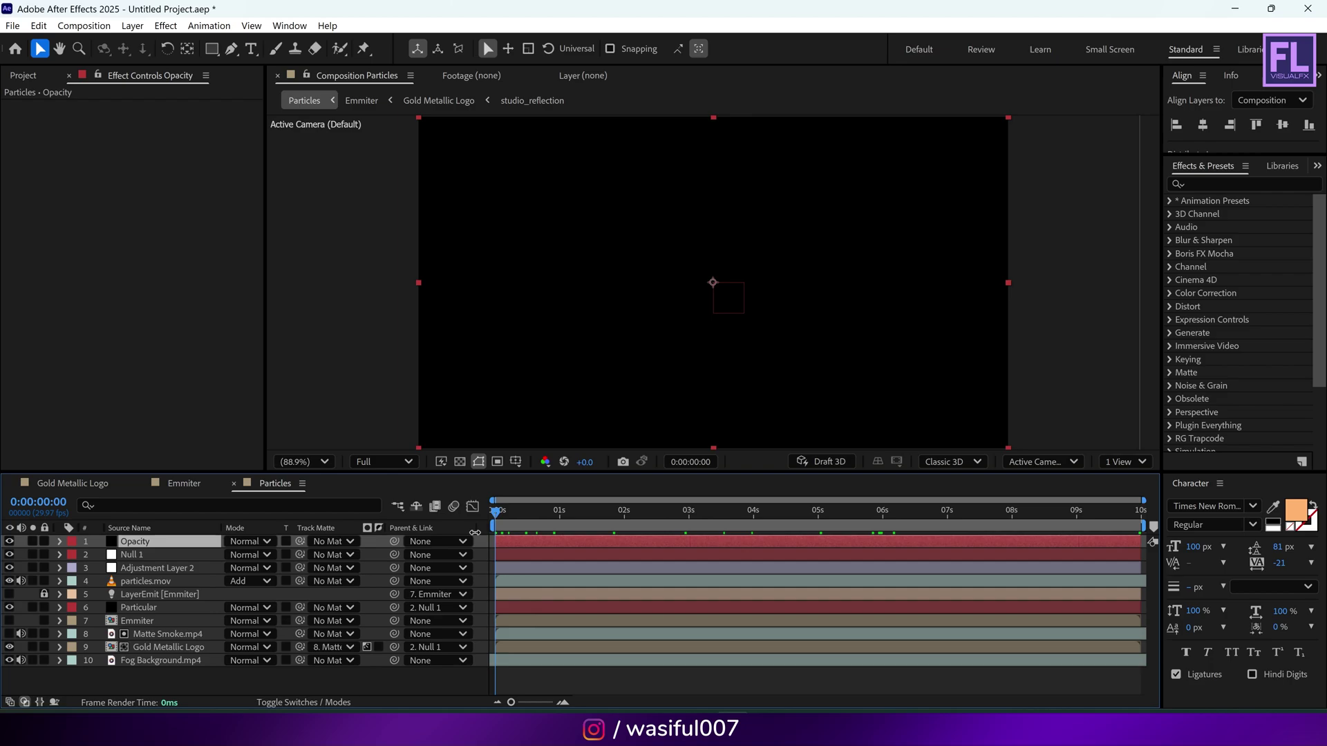
key(t)
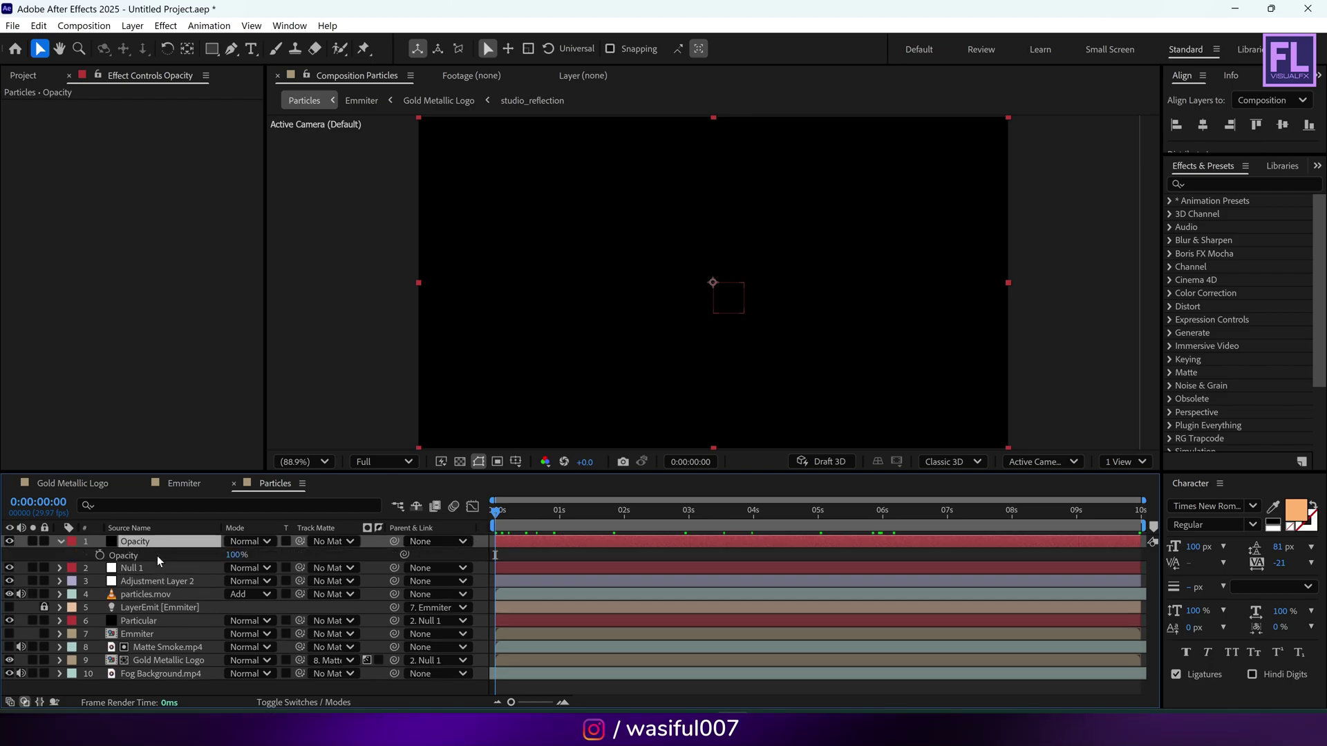
click(99, 557)
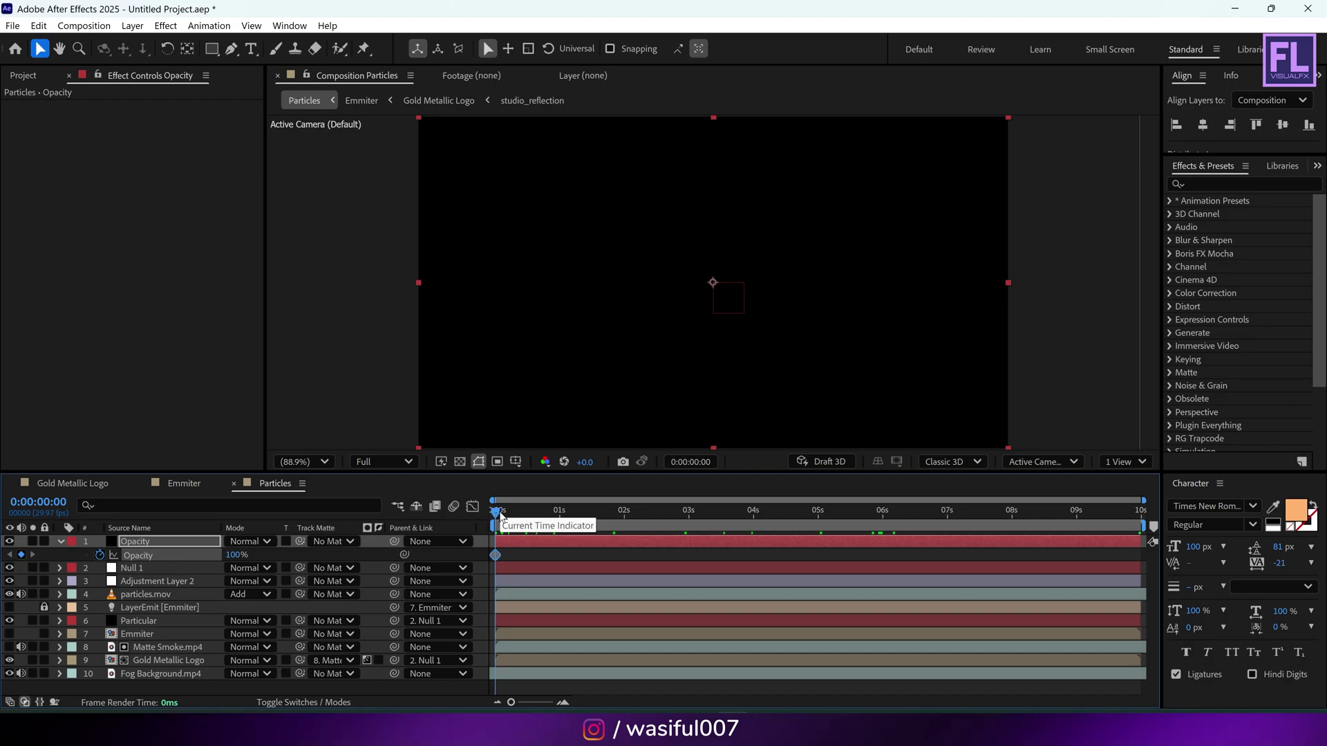
drag(503, 515, 562, 512)
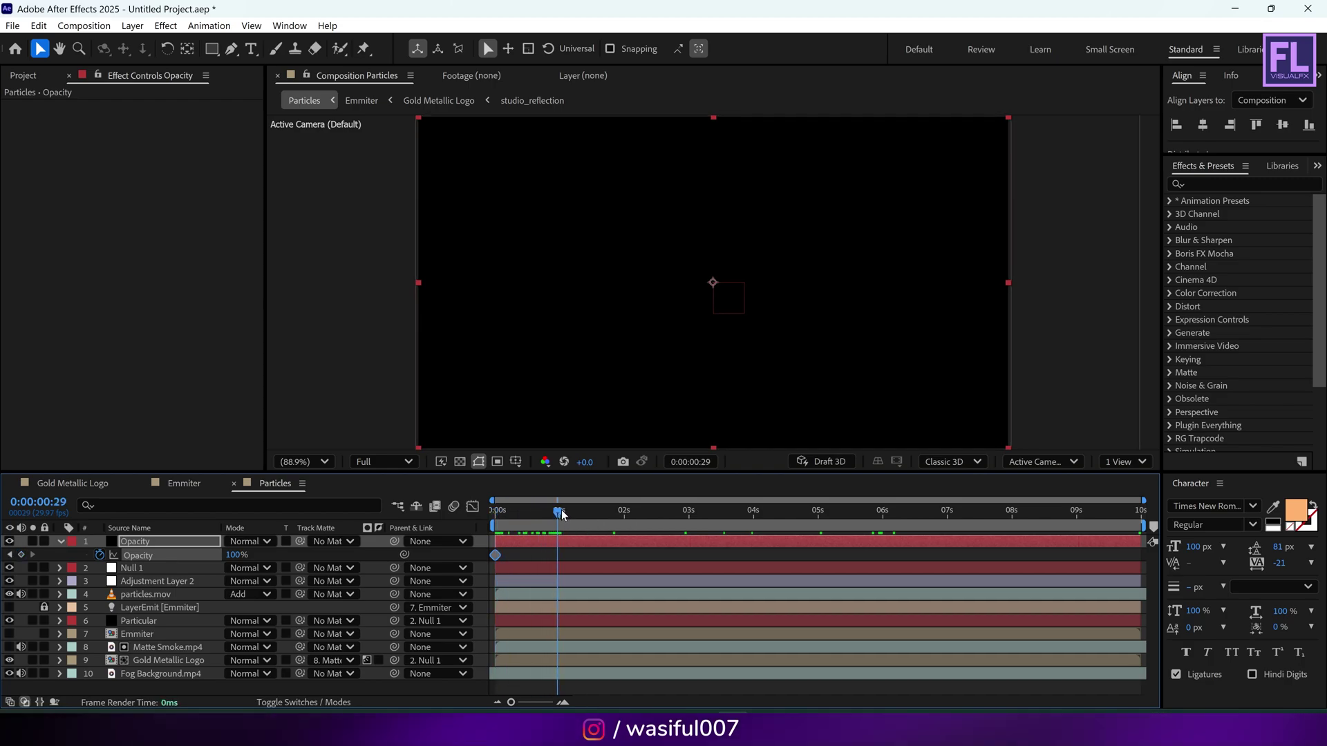
click(237, 556)
text(0)
key(Return)
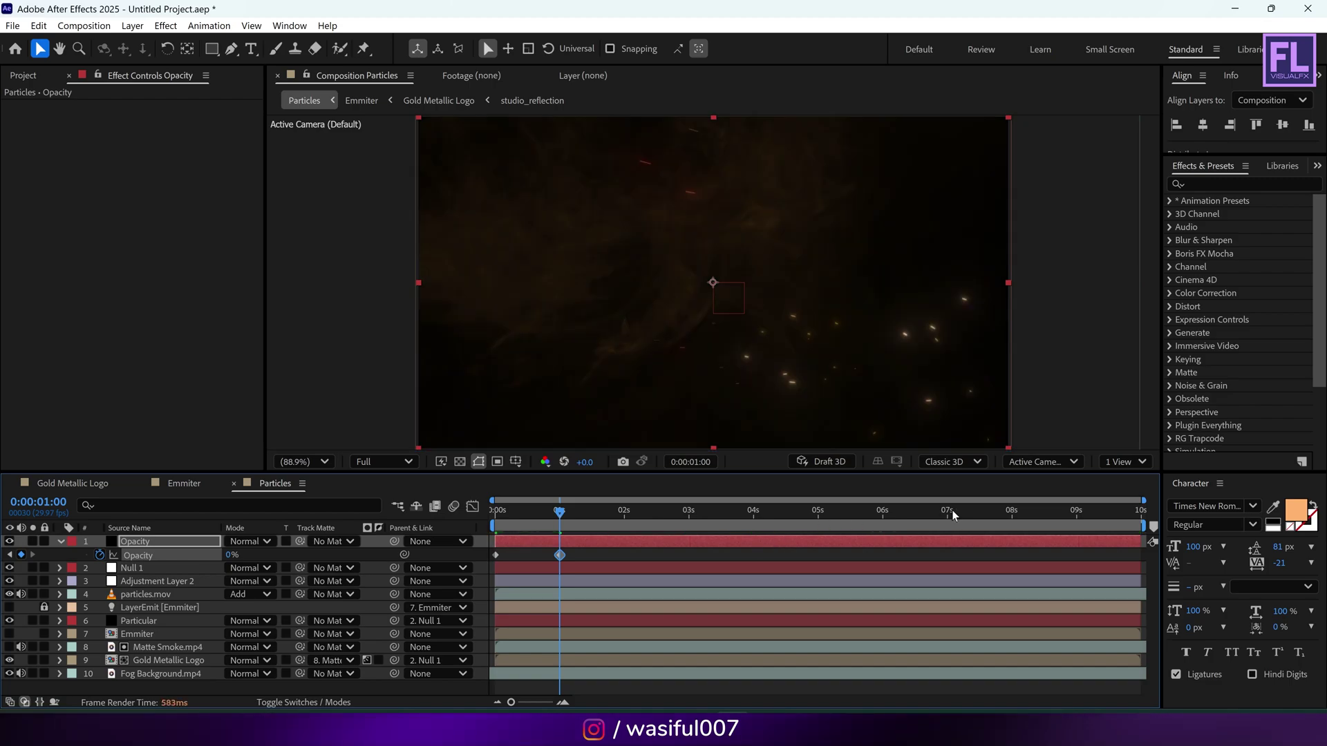
Step: Add a 0% opacity keyframe on the Opacity solid at 0:00:09:00 and a 100% keyframe at 0:00:09:29
click(1001, 514)
drag(1034, 515, 1076, 513)
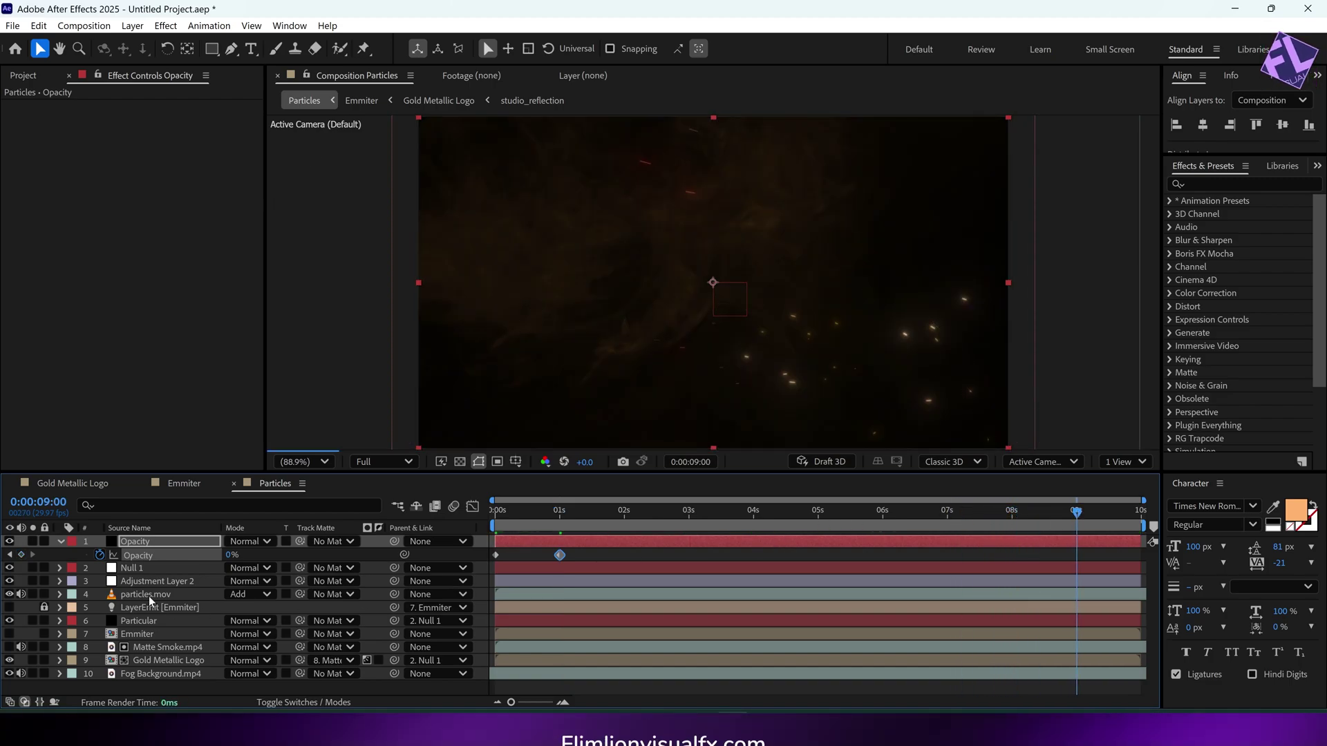
click(21, 555)
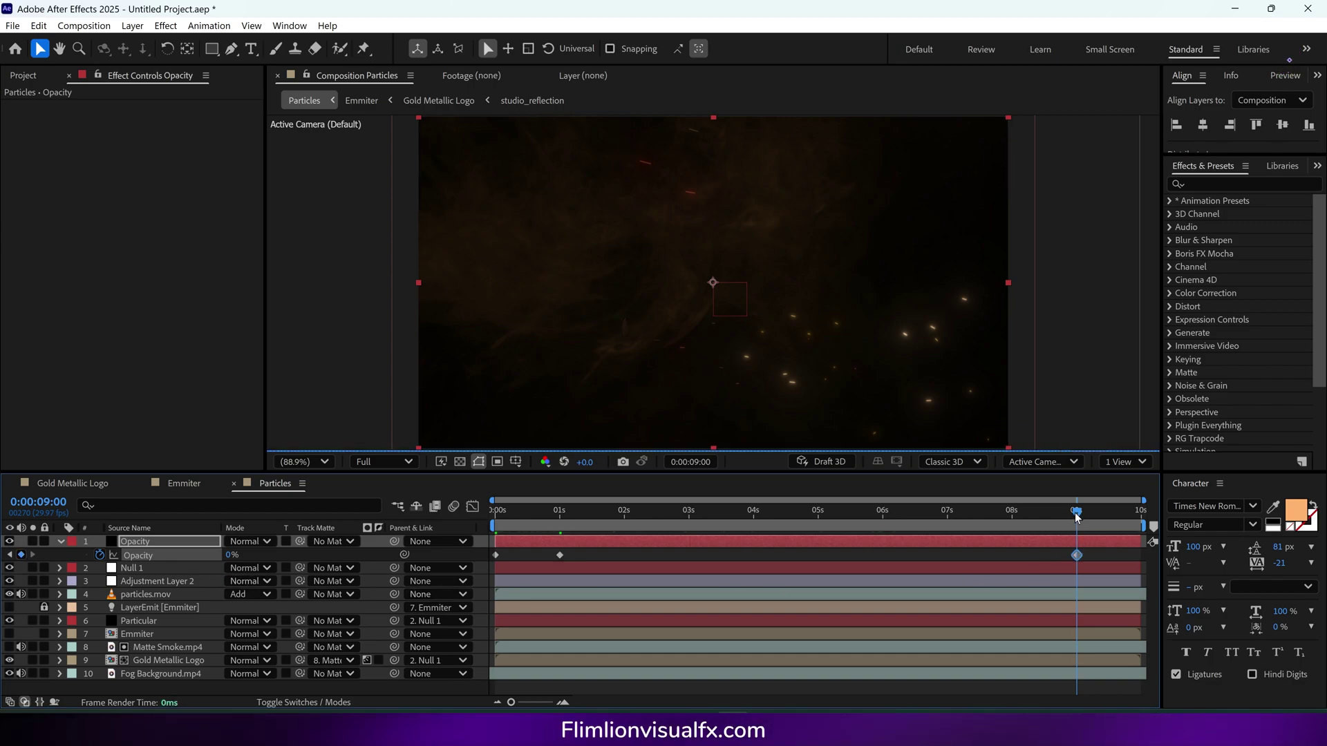
drag(1077, 513, 1151, 517)
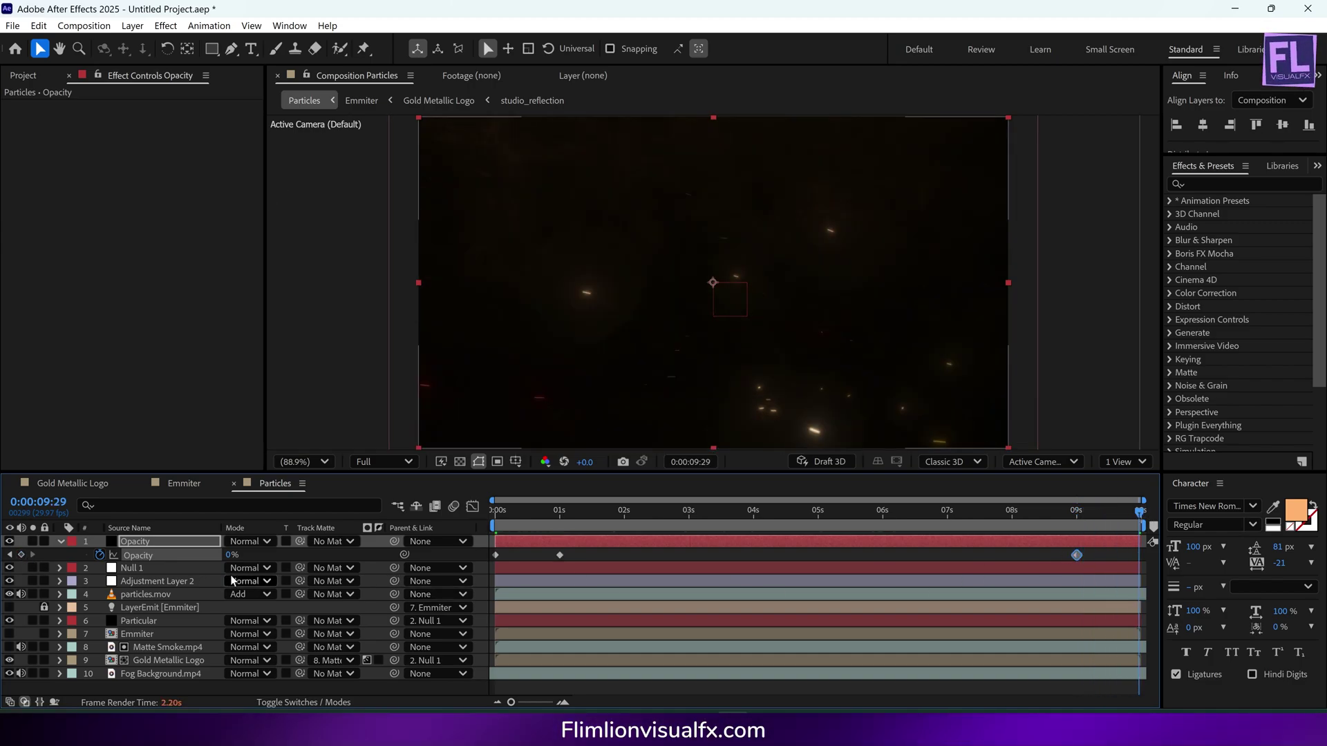
drag(232, 555, 318, 555)
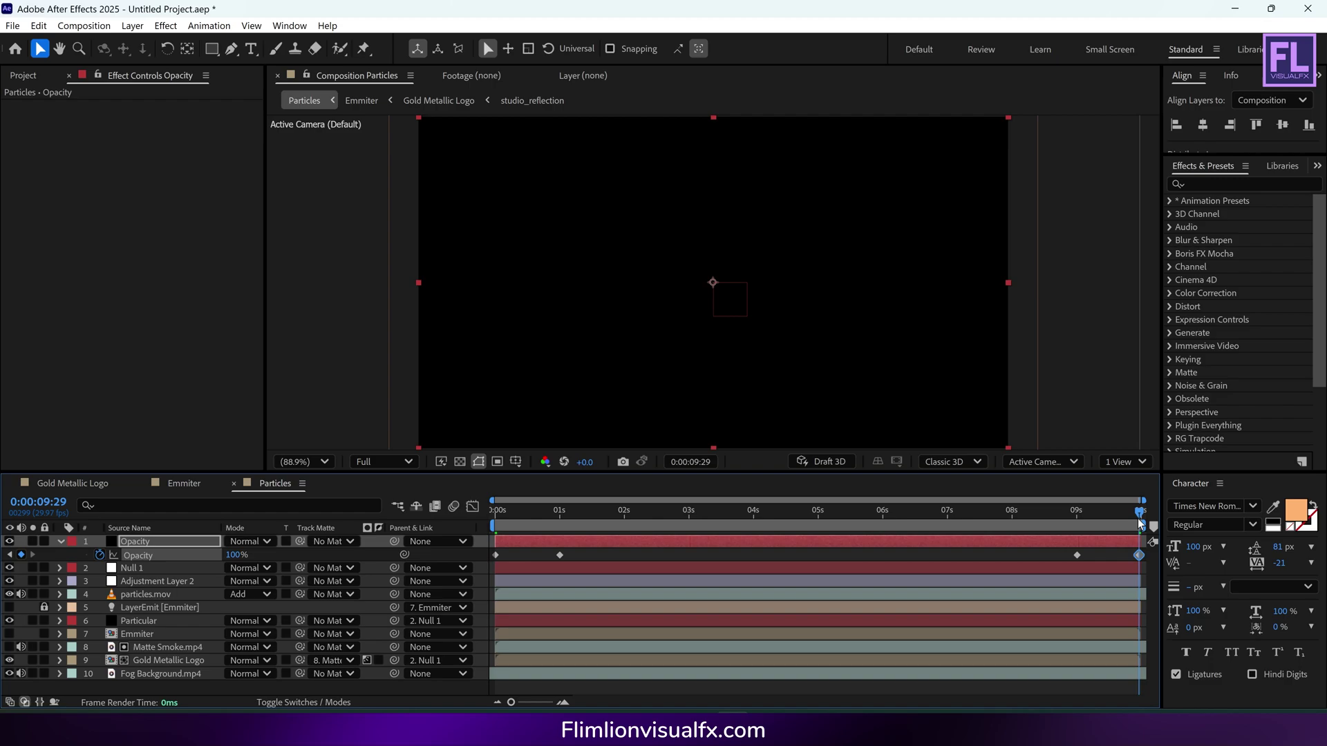
Step: Collapse the Opacity layer, check the frame at 0:00:04:29, and preview the animation in the maximized composition viewer
drag(1075, 515, 816, 515)
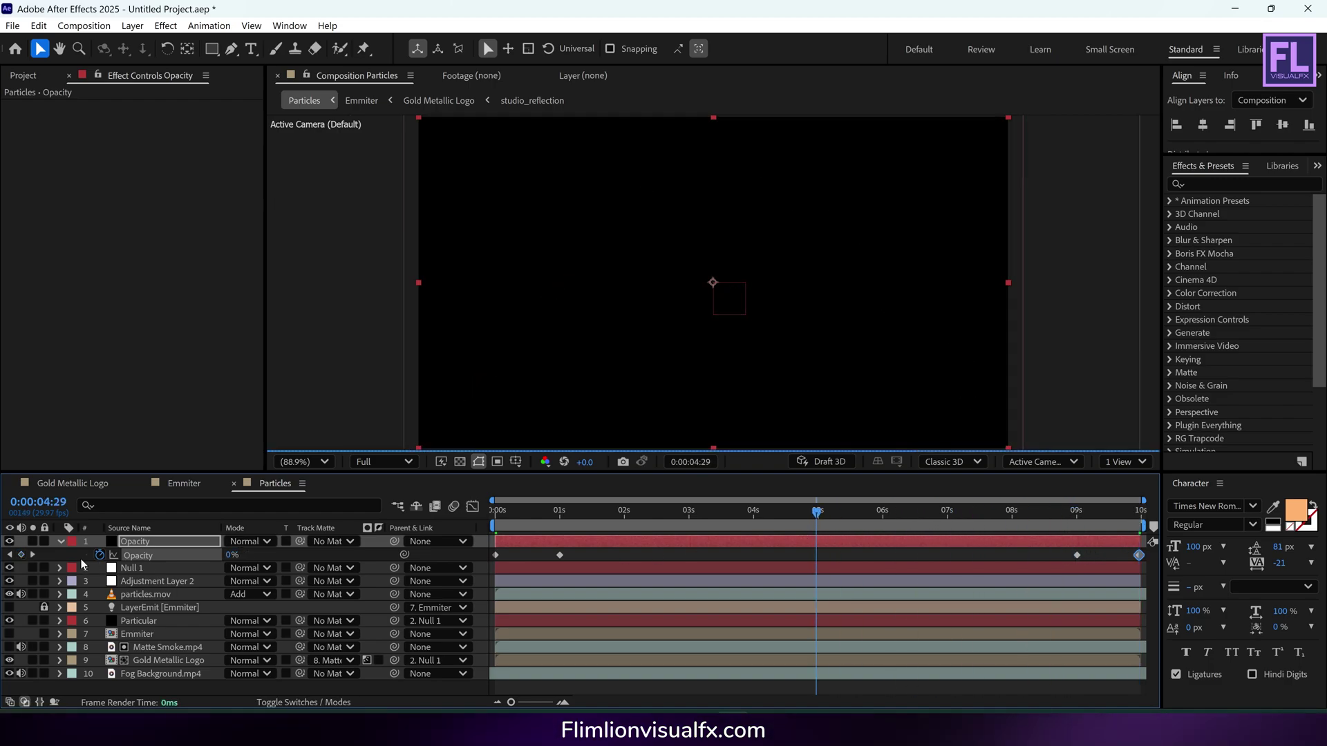
click(60, 541)
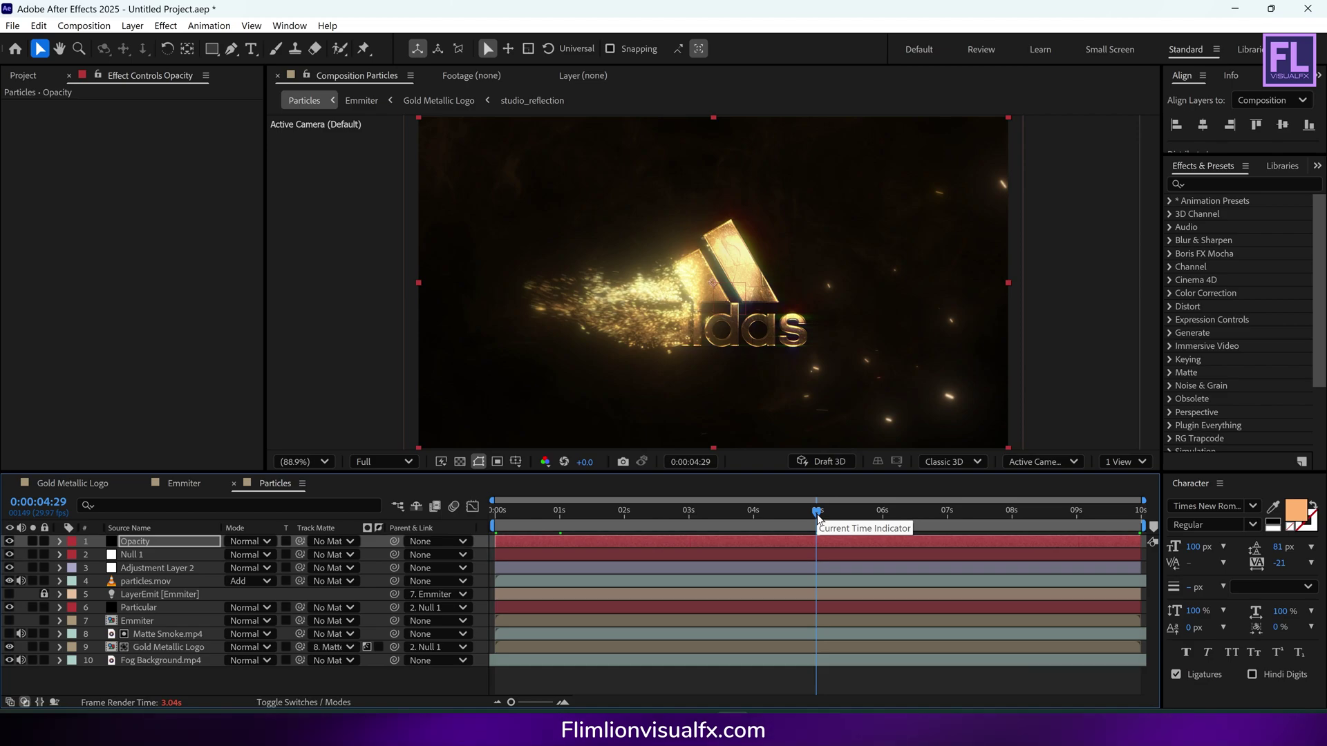
key(grave)
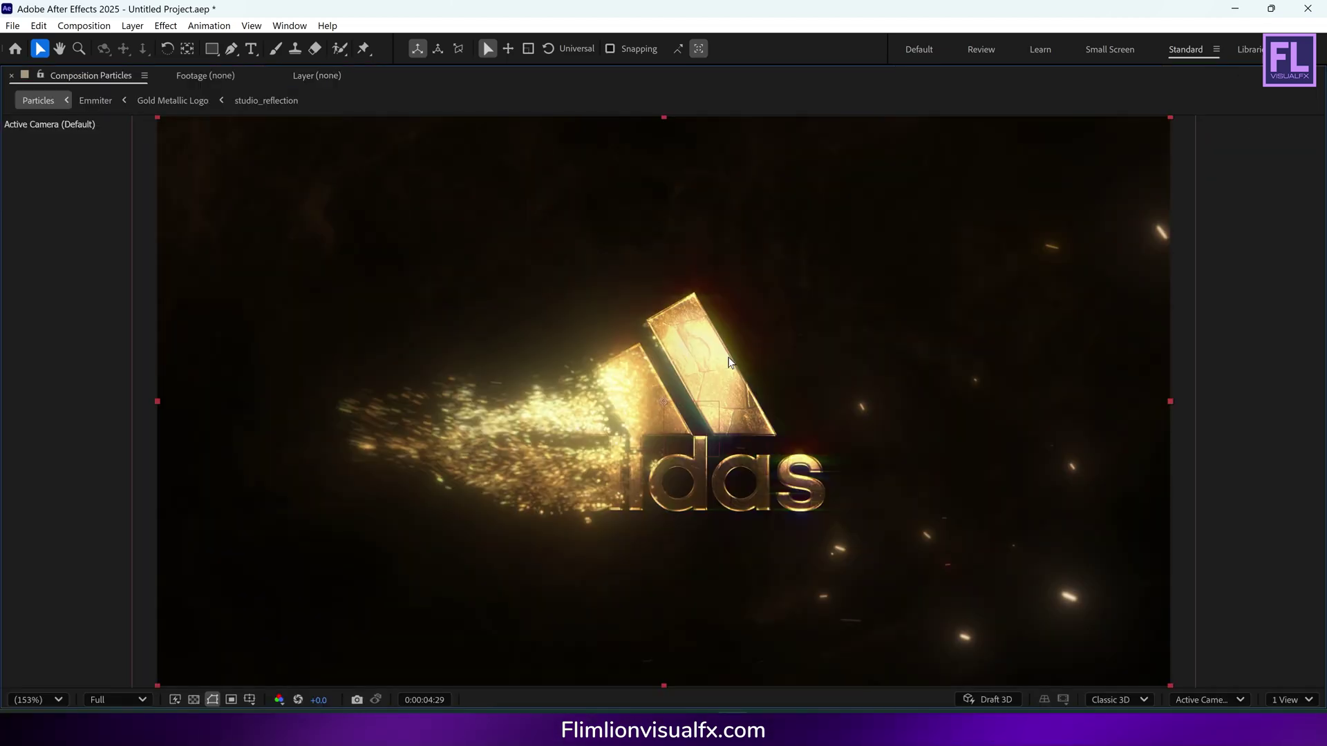
click(38, 699)
click(24, 388)
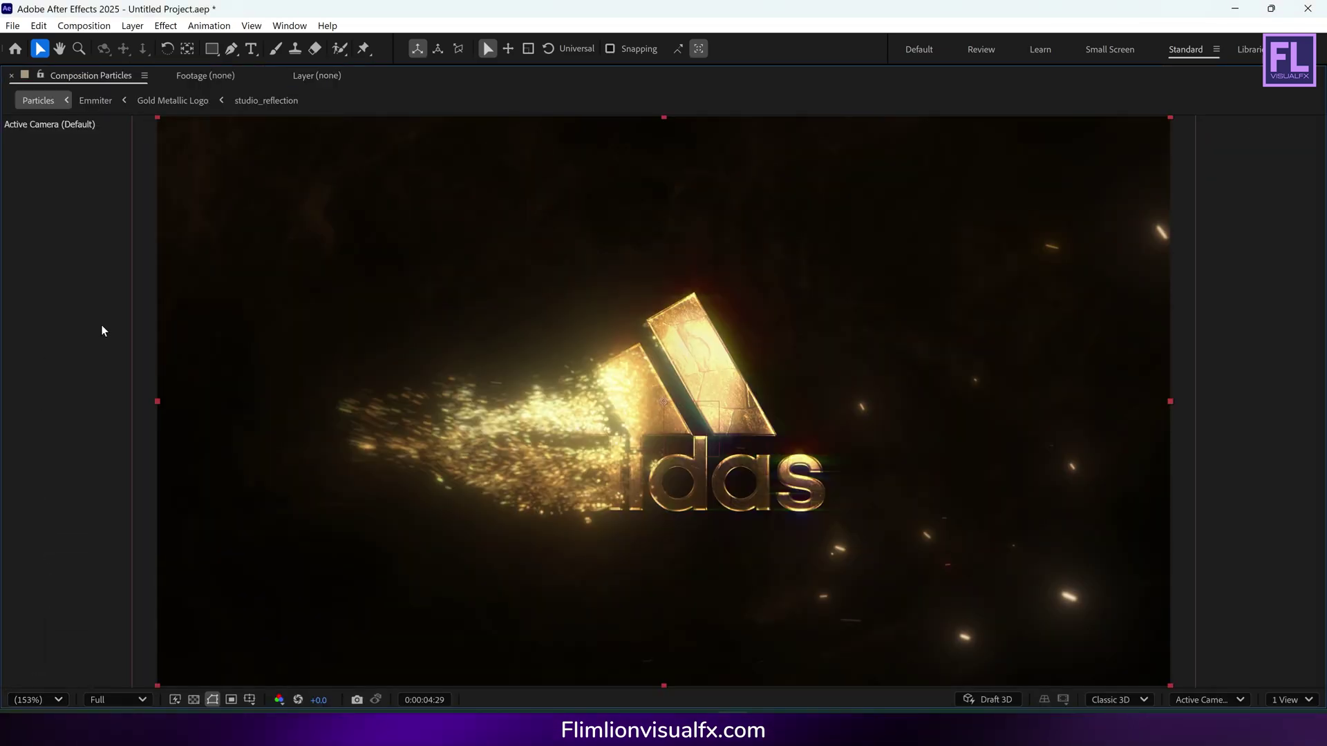
key(space)
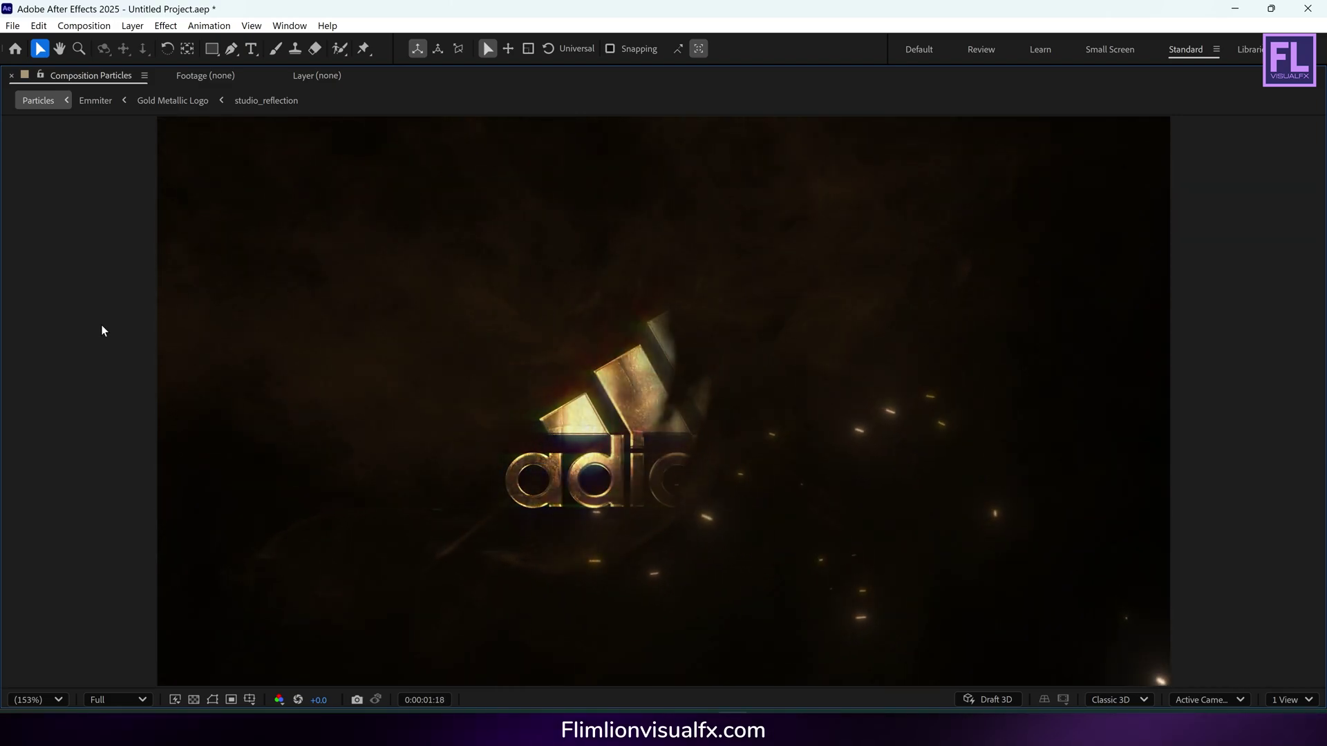